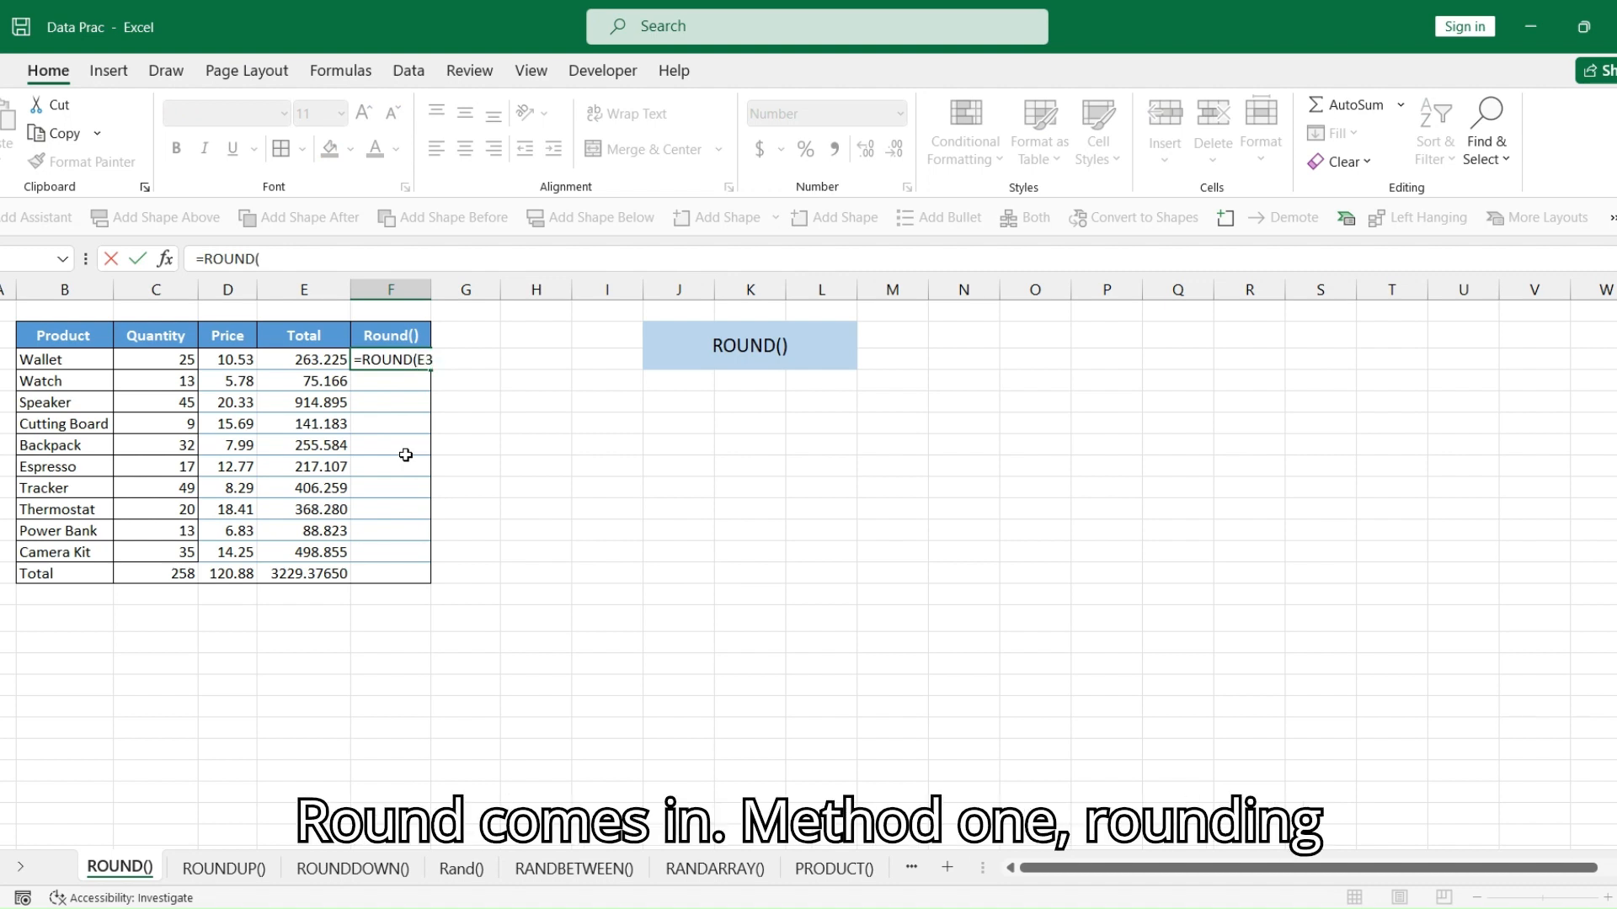
Complete the Wallet row's rounding formula in the Round() column as =ROUND(E3,2)
key("Left")
type(",2")
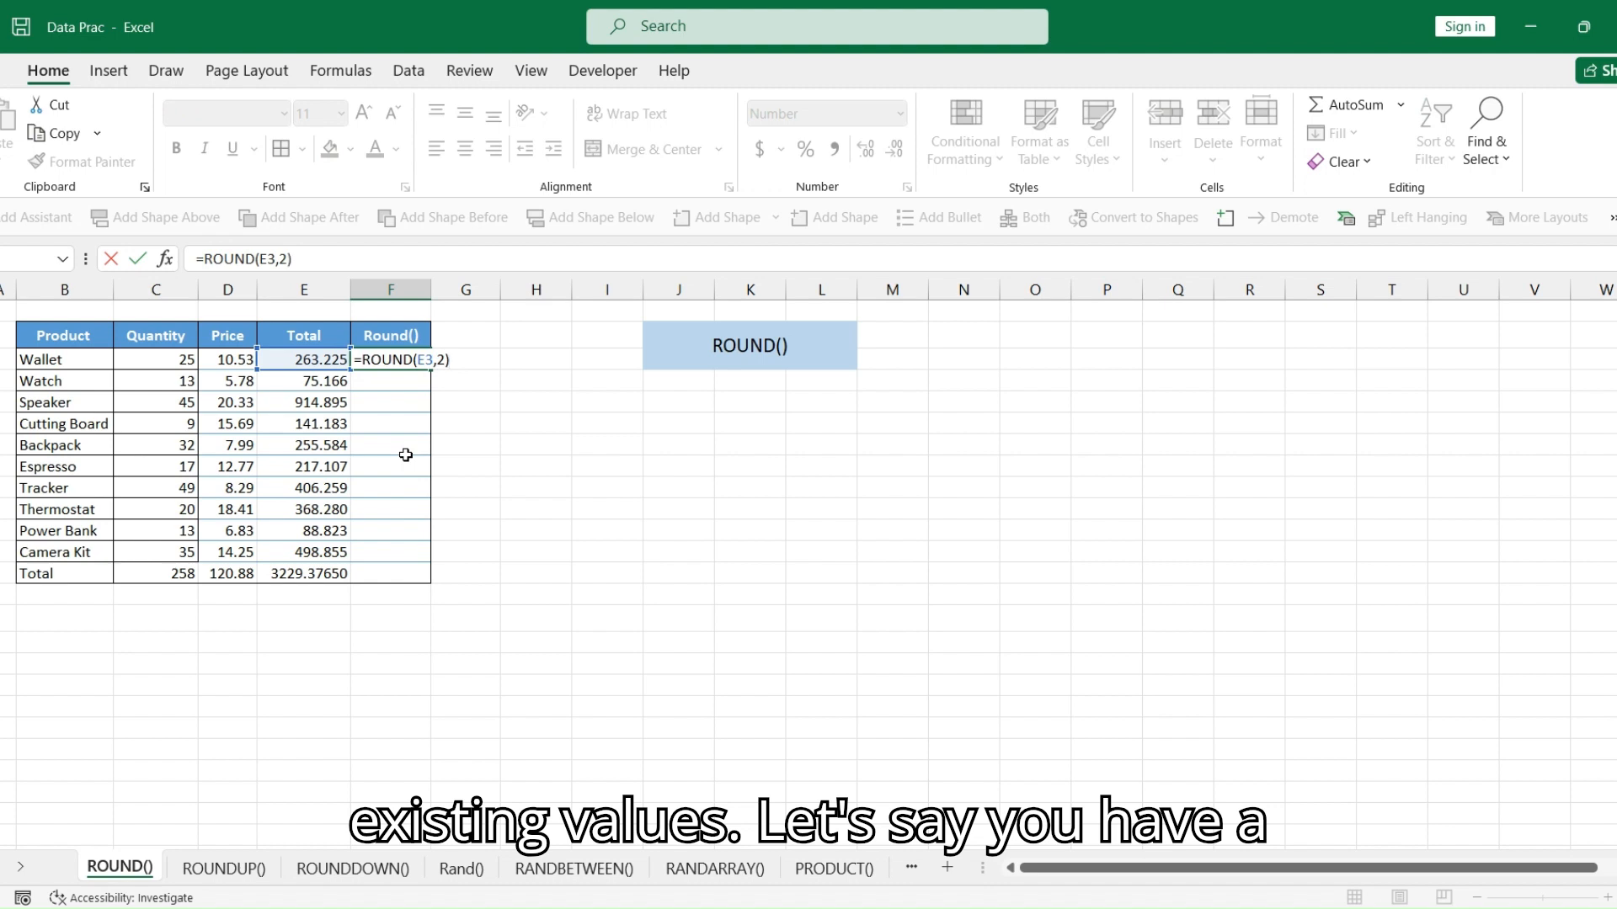
key("Return")
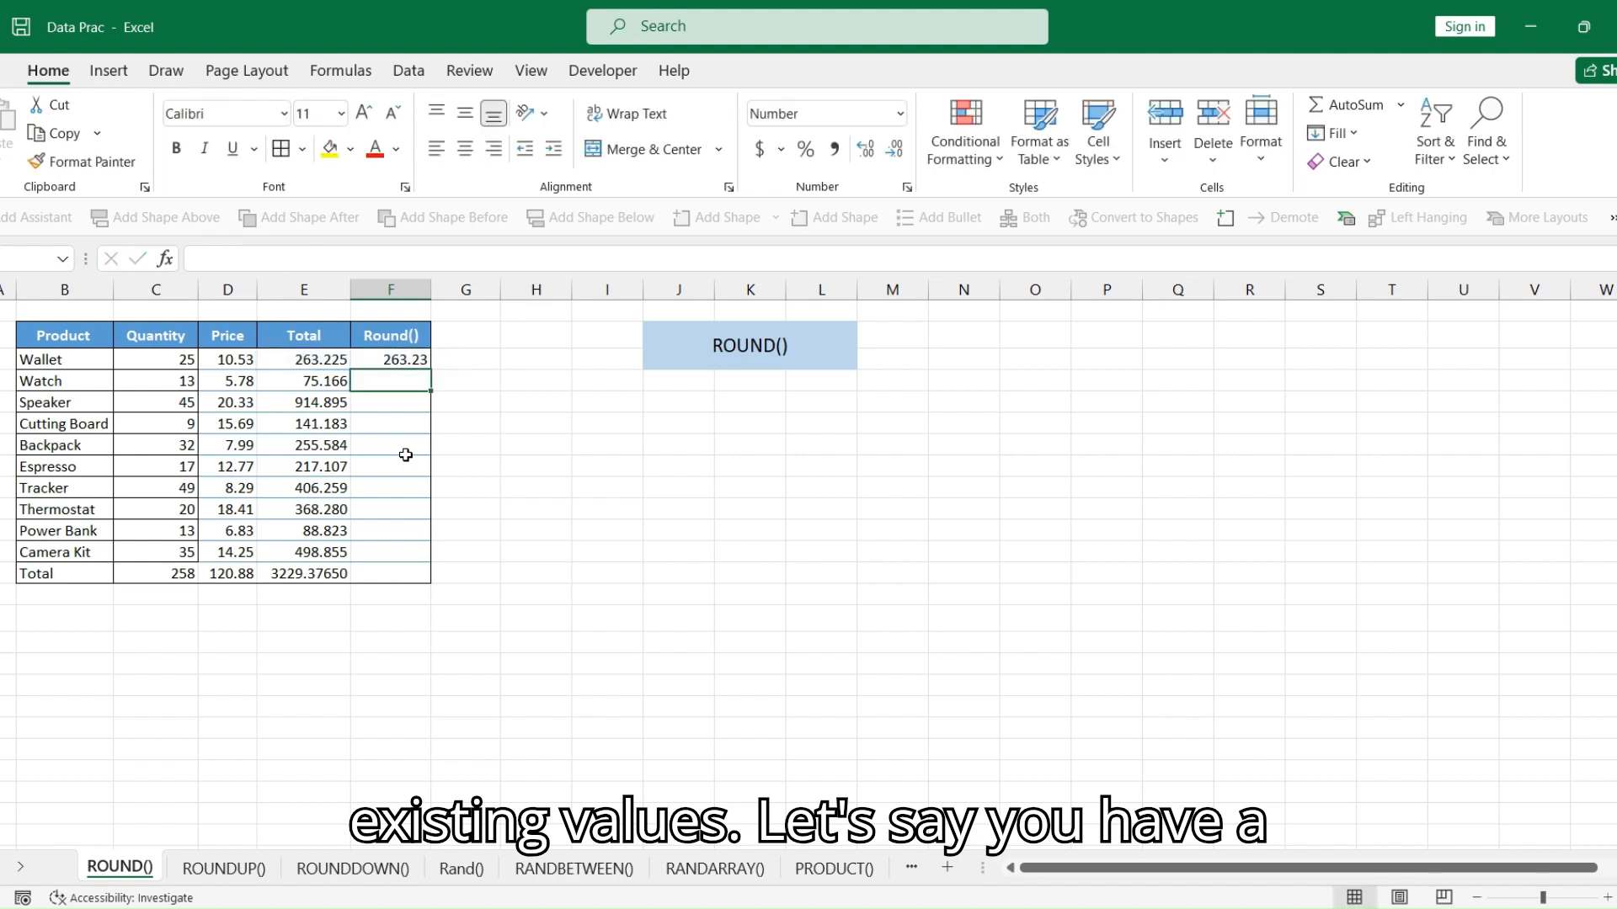
Re-enter =ROUND(E3,2) in the Wallet row's Round() cell and fill it down through the Total row
left_click(405, 357)
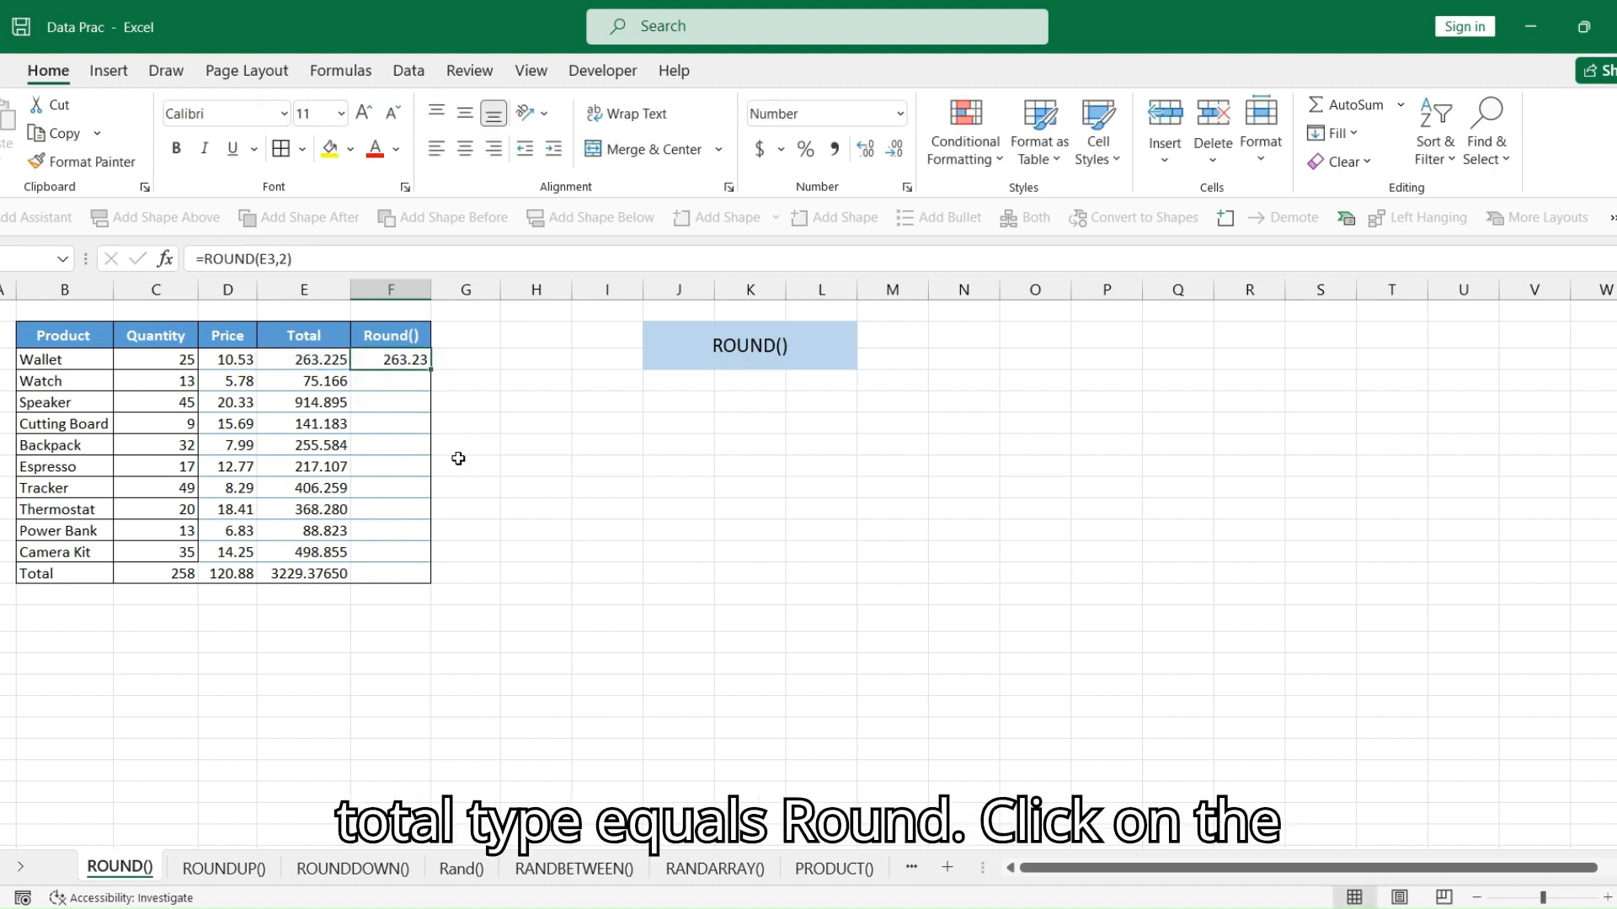
type("=ROUND(")
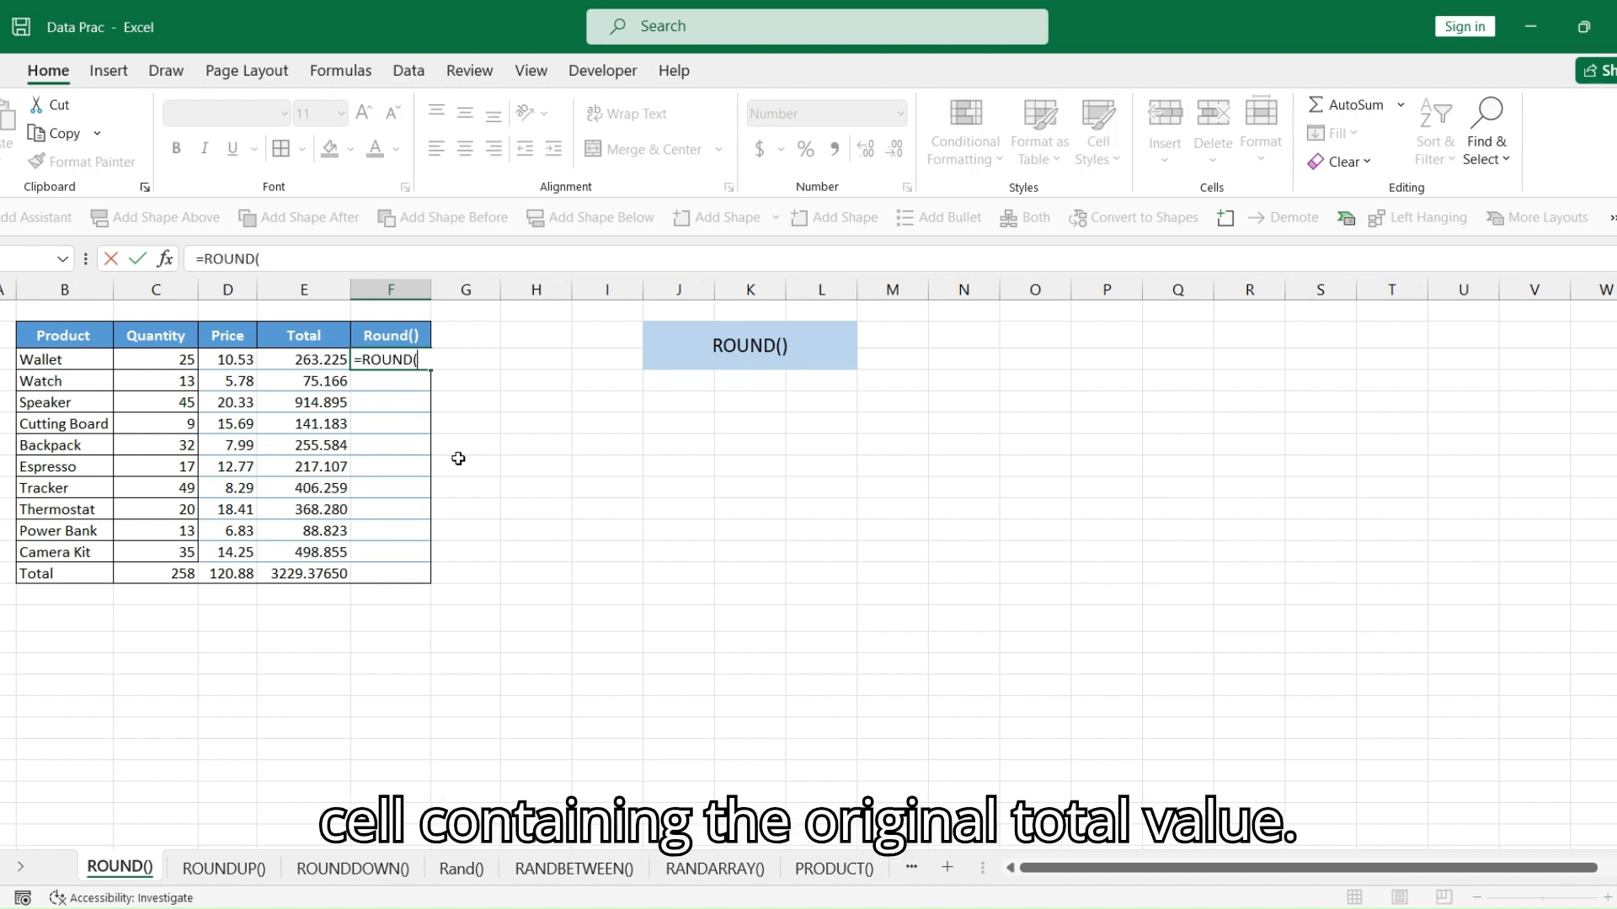
left_click(318, 357)
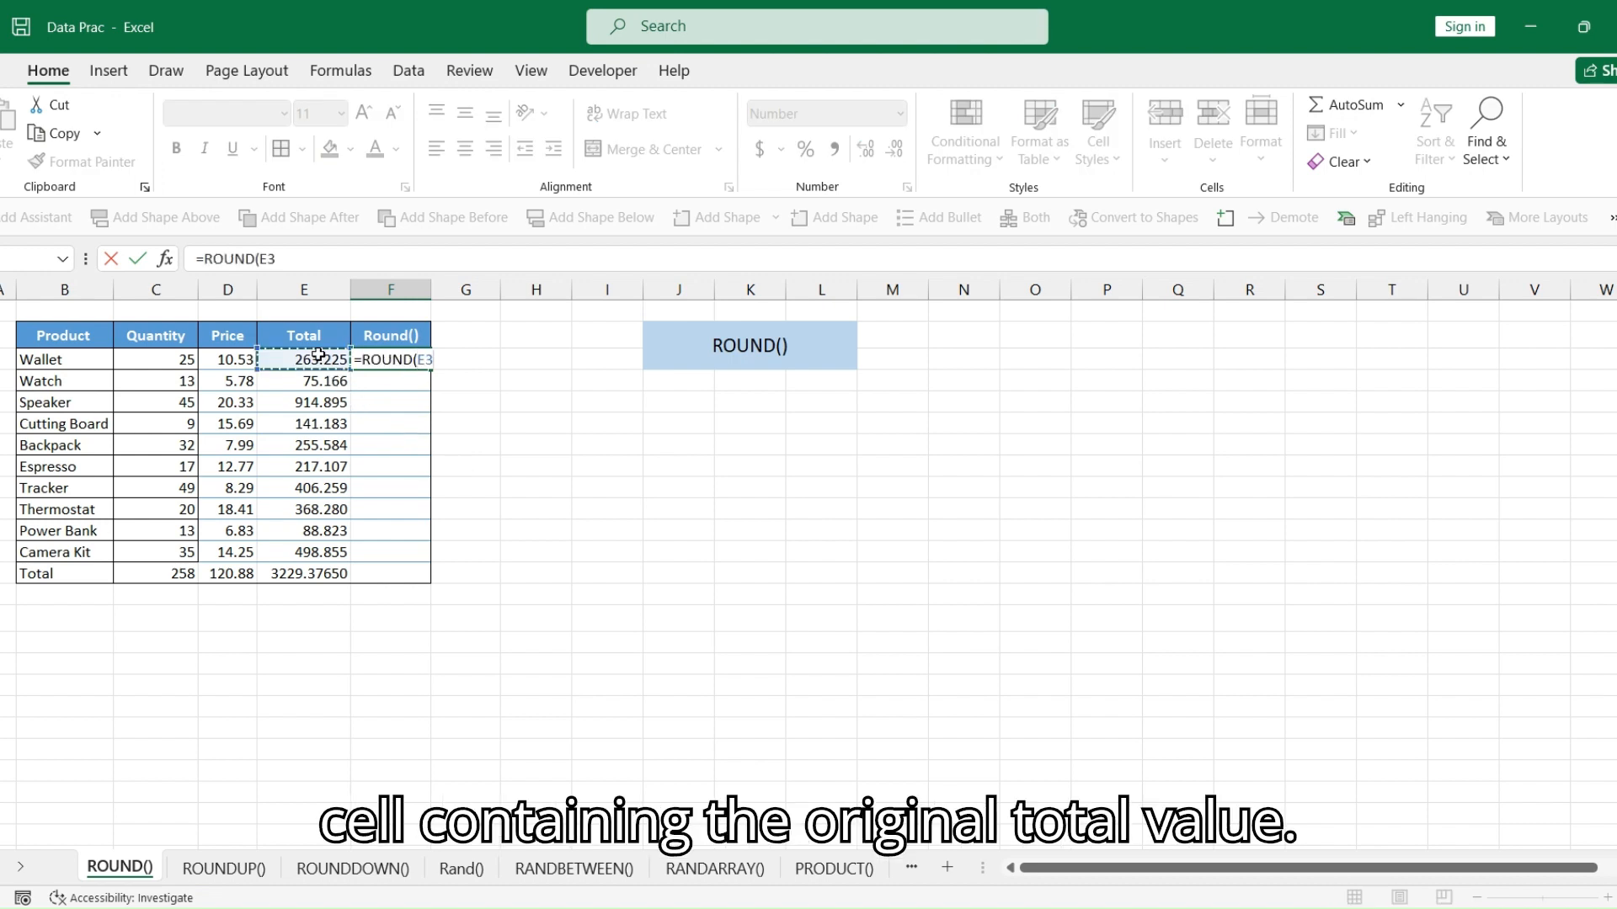
type(",")
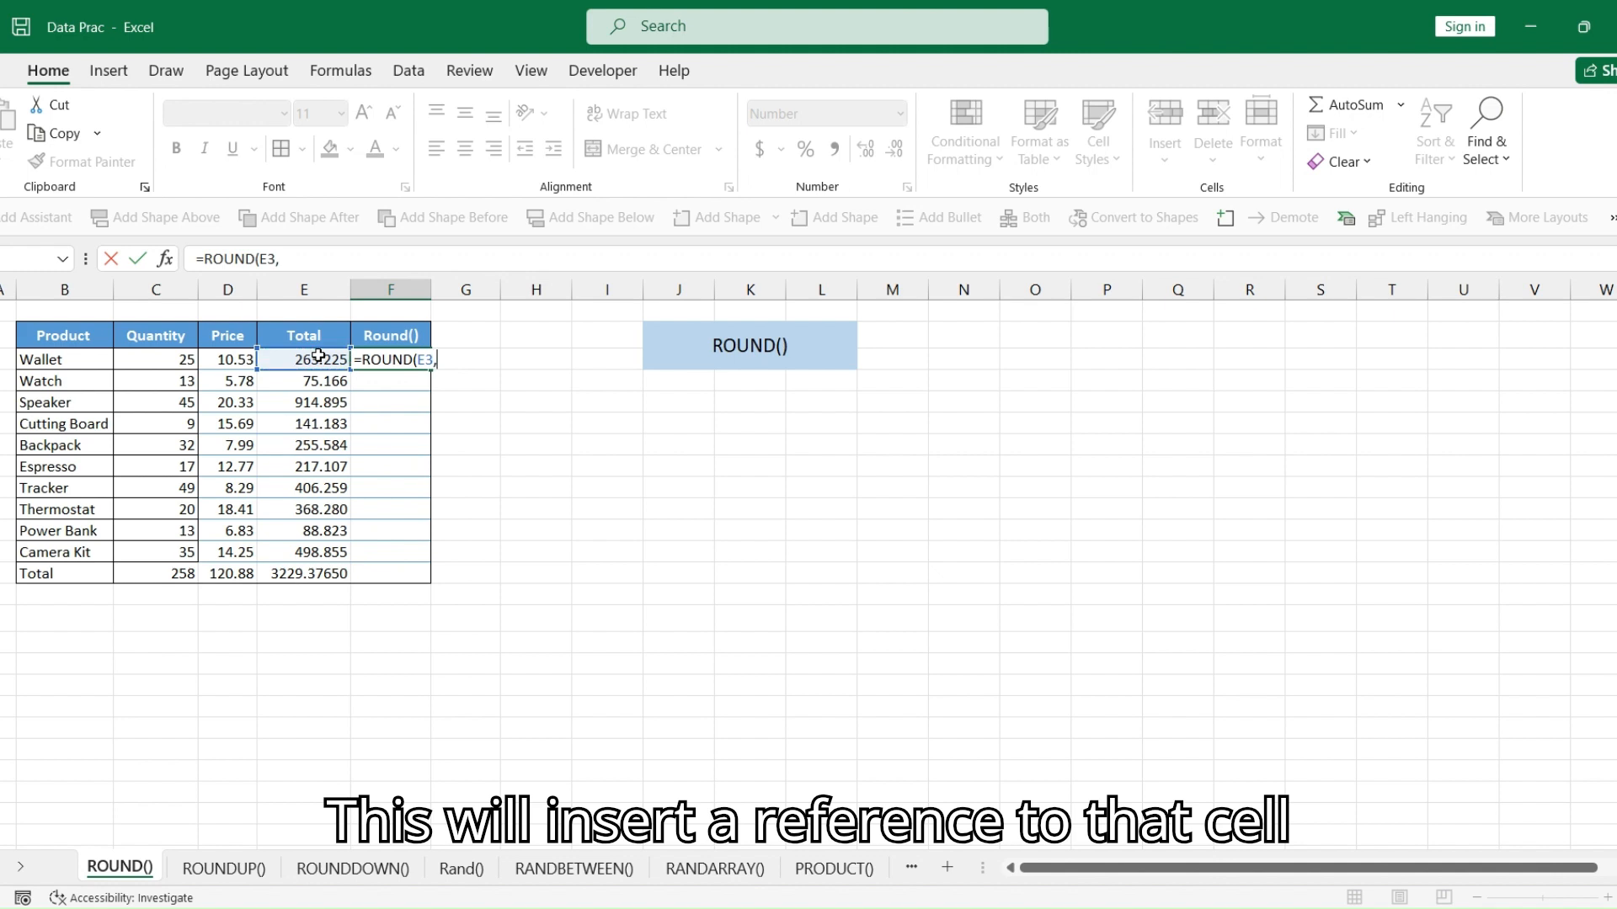
key("Return")
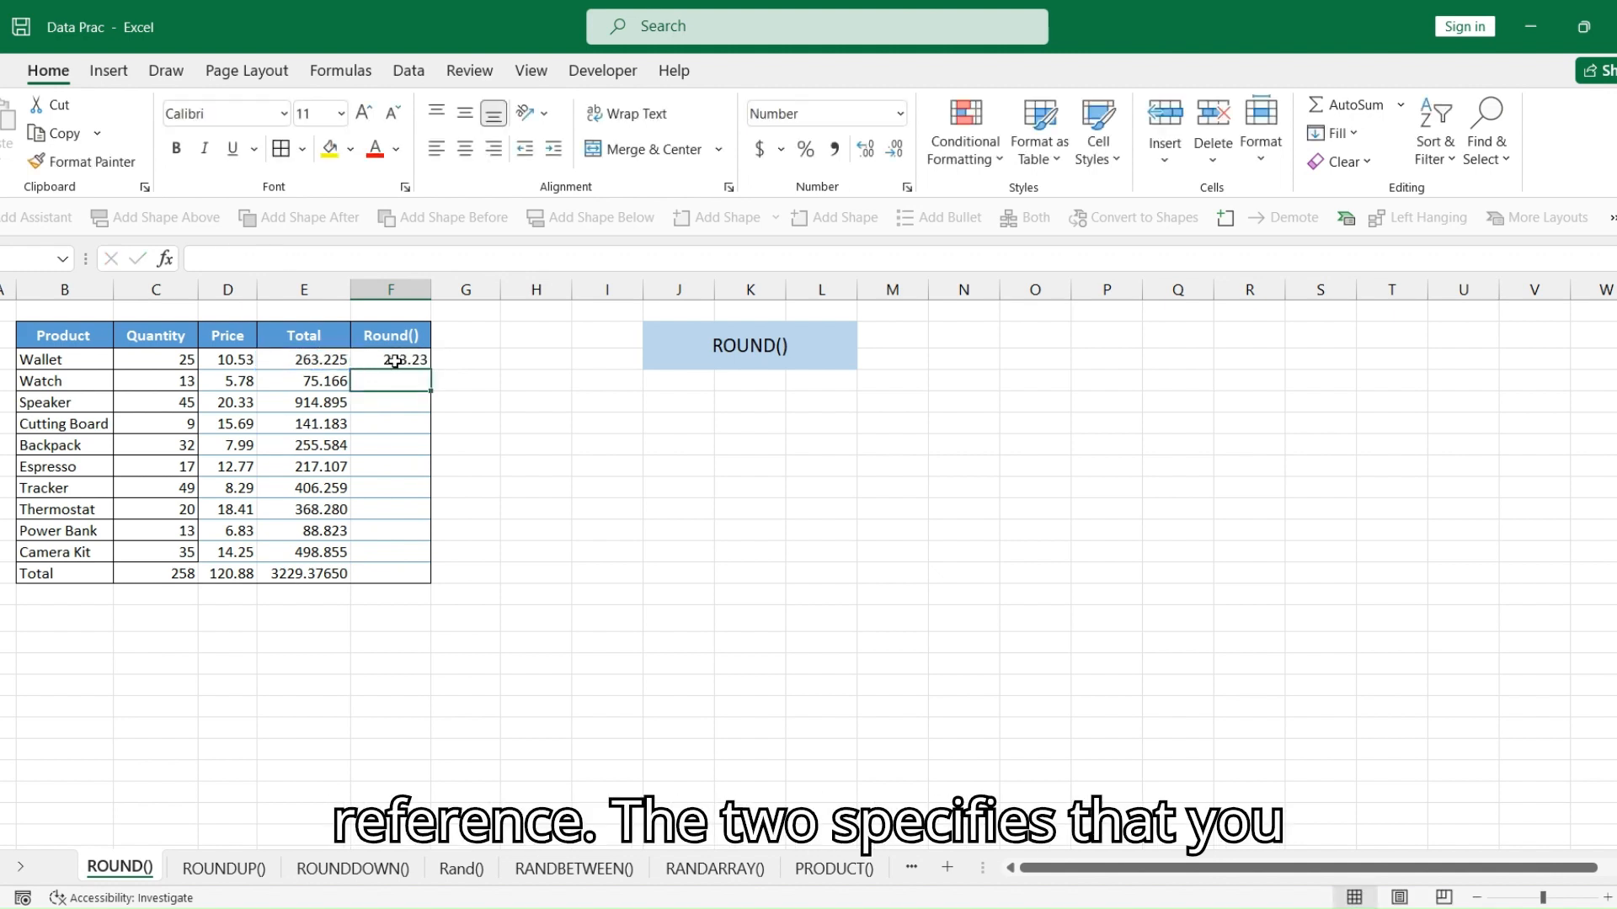
left_click(396, 360)
left_click_drag(431, 368, 410, 587)
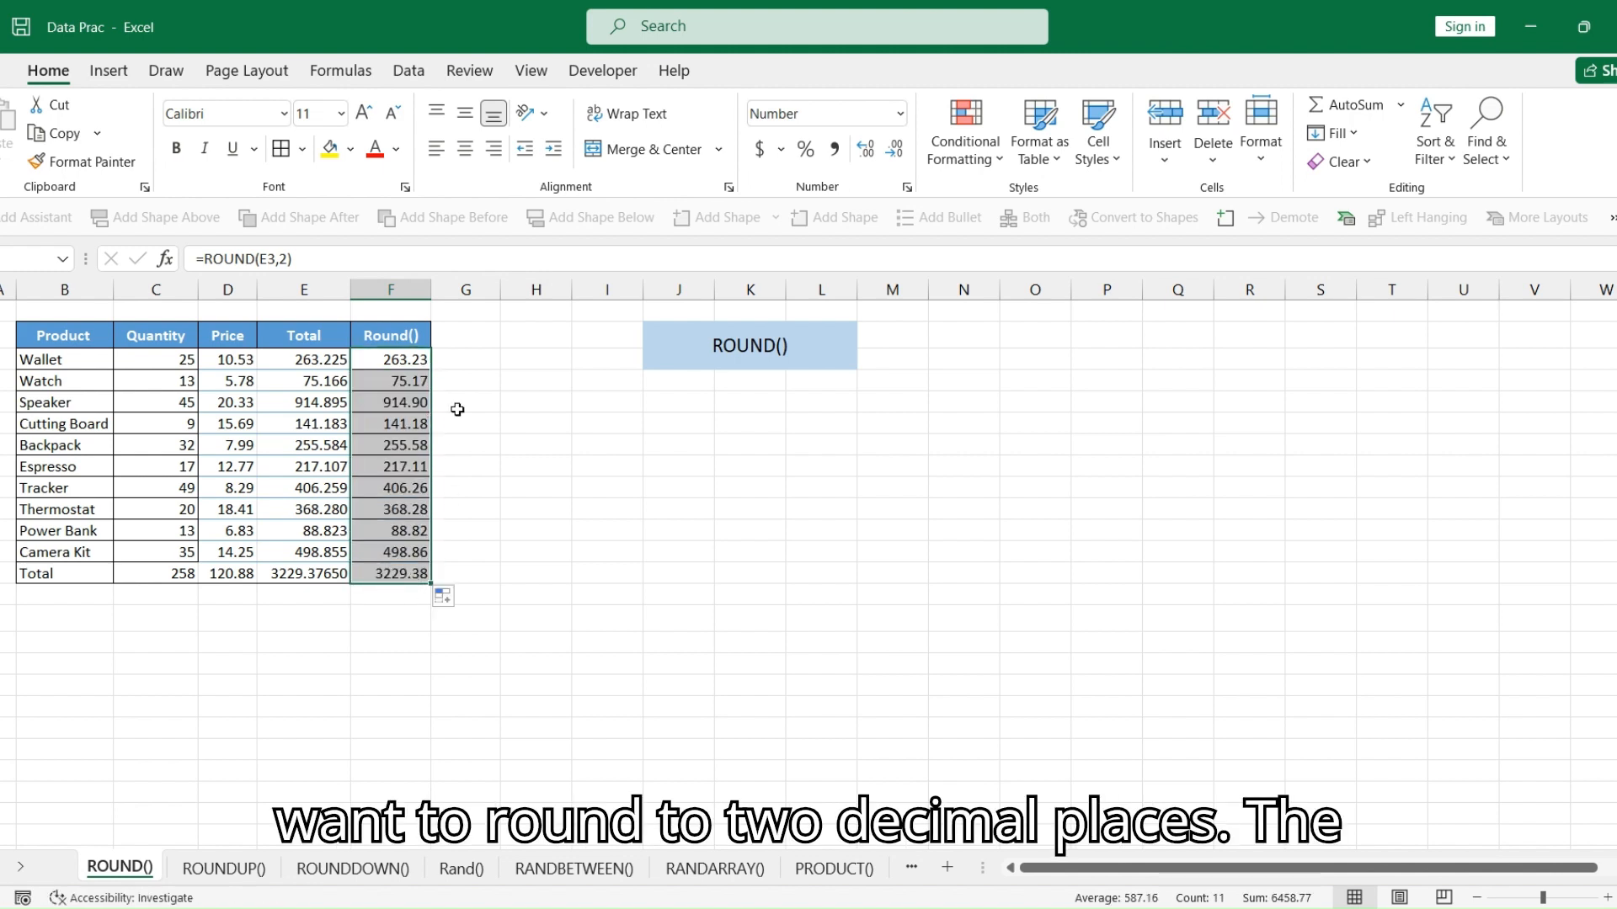
Show extra decimal places in the Round() column's values from Wallet to Total, and return them to two decimals
left_click(874, 157)
left_click(873, 157)
left_click(874, 157)
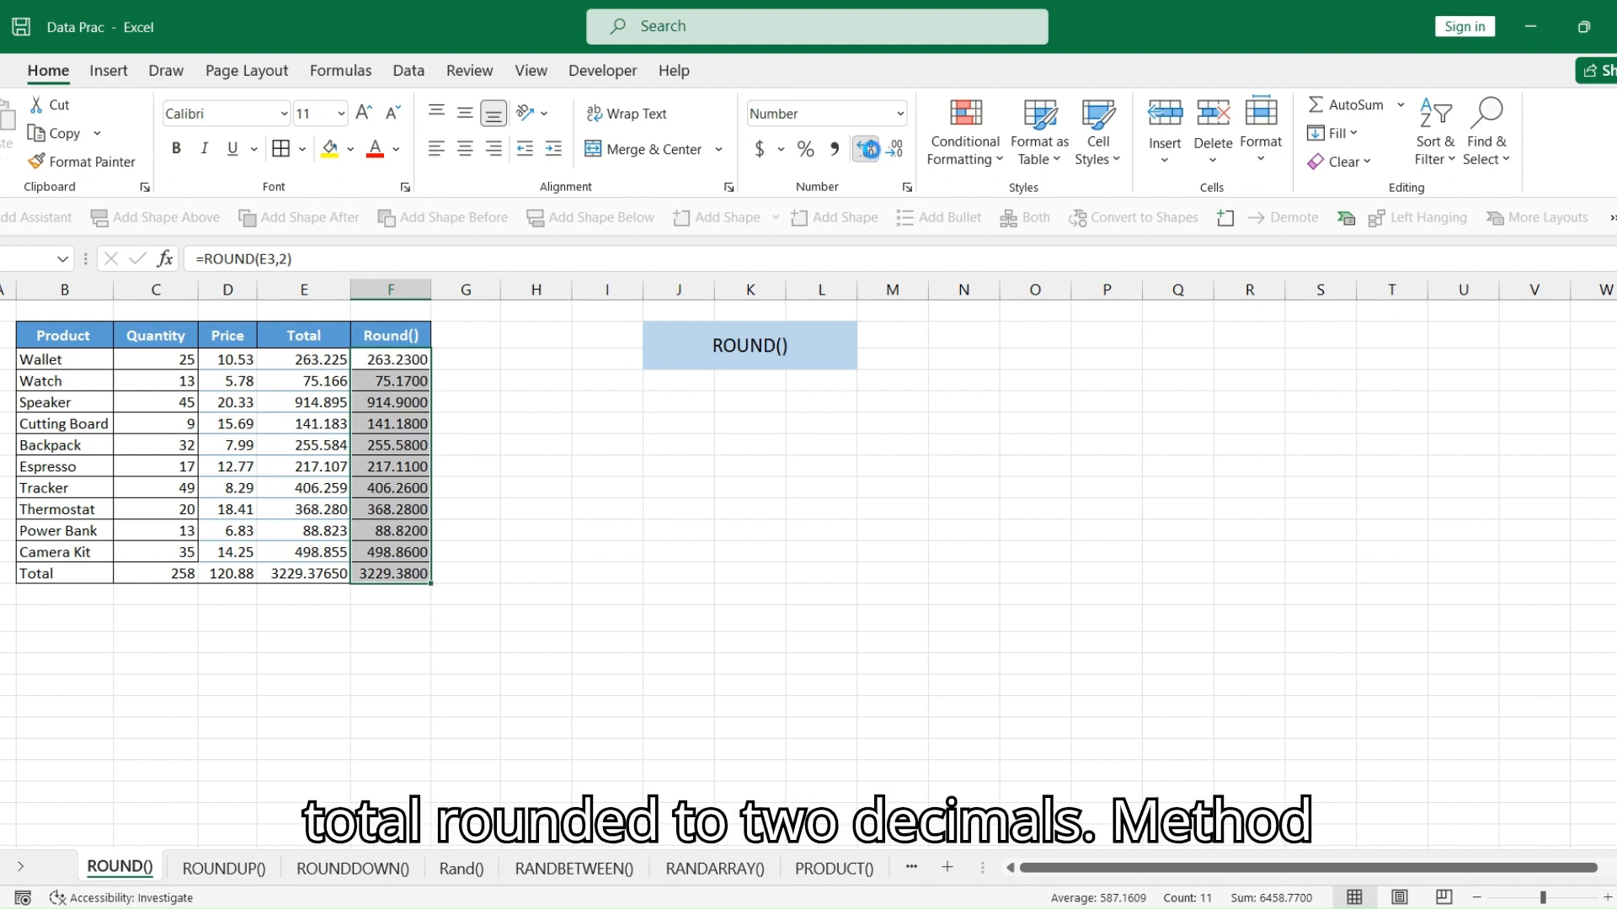
left_click(893, 152)
left_click(893, 152)
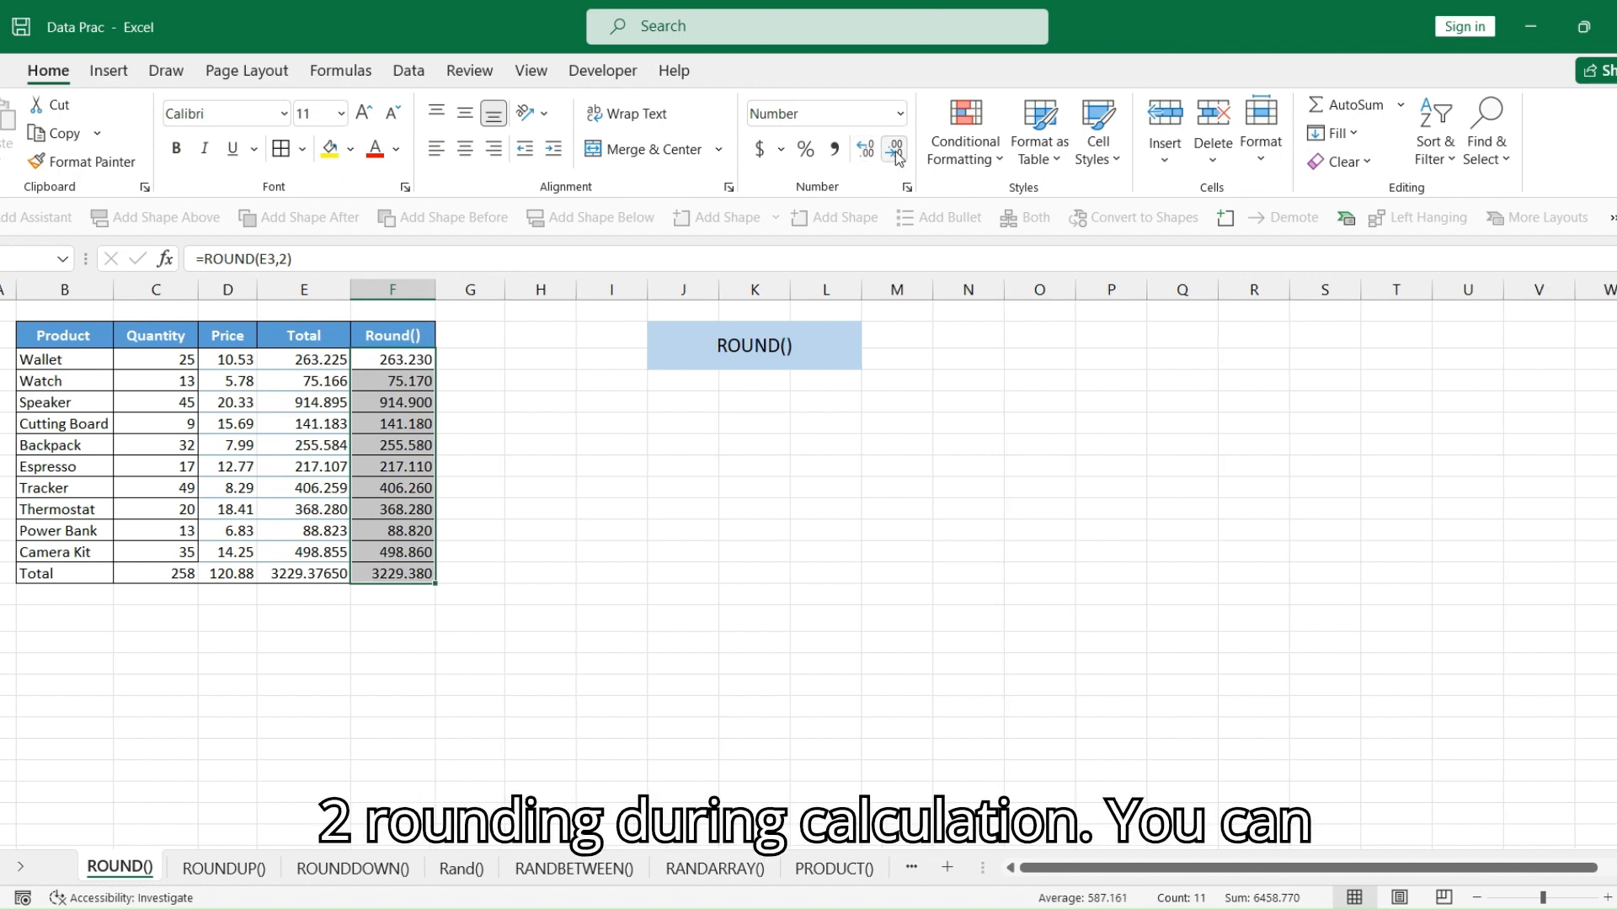
left_click(340, 368)
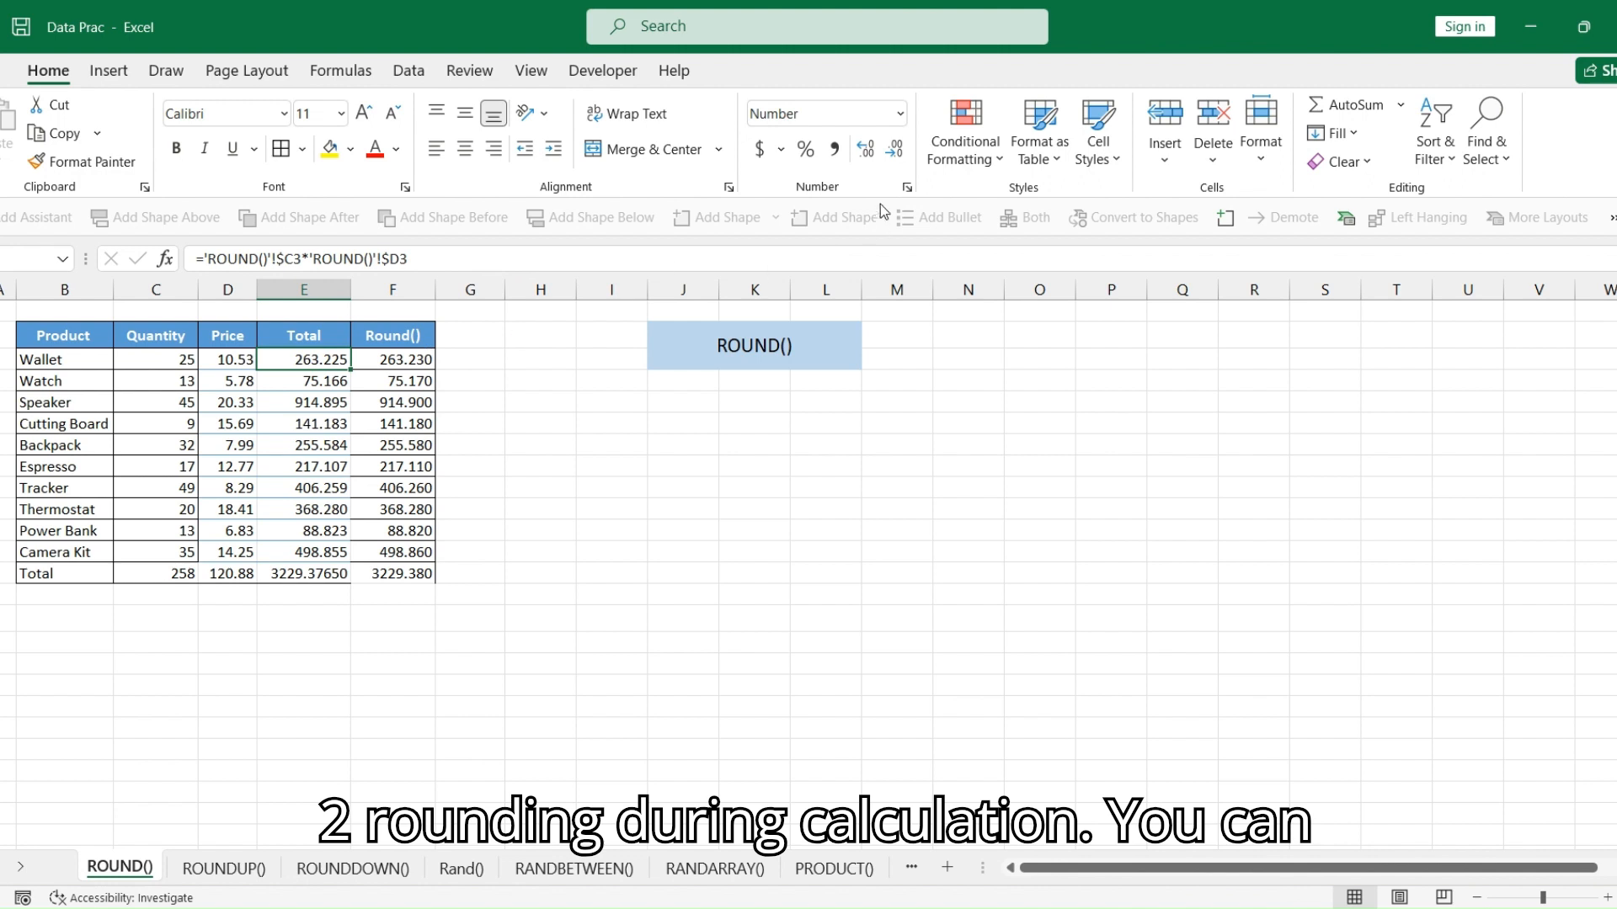
left_click_drag(405, 366, 400, 571)
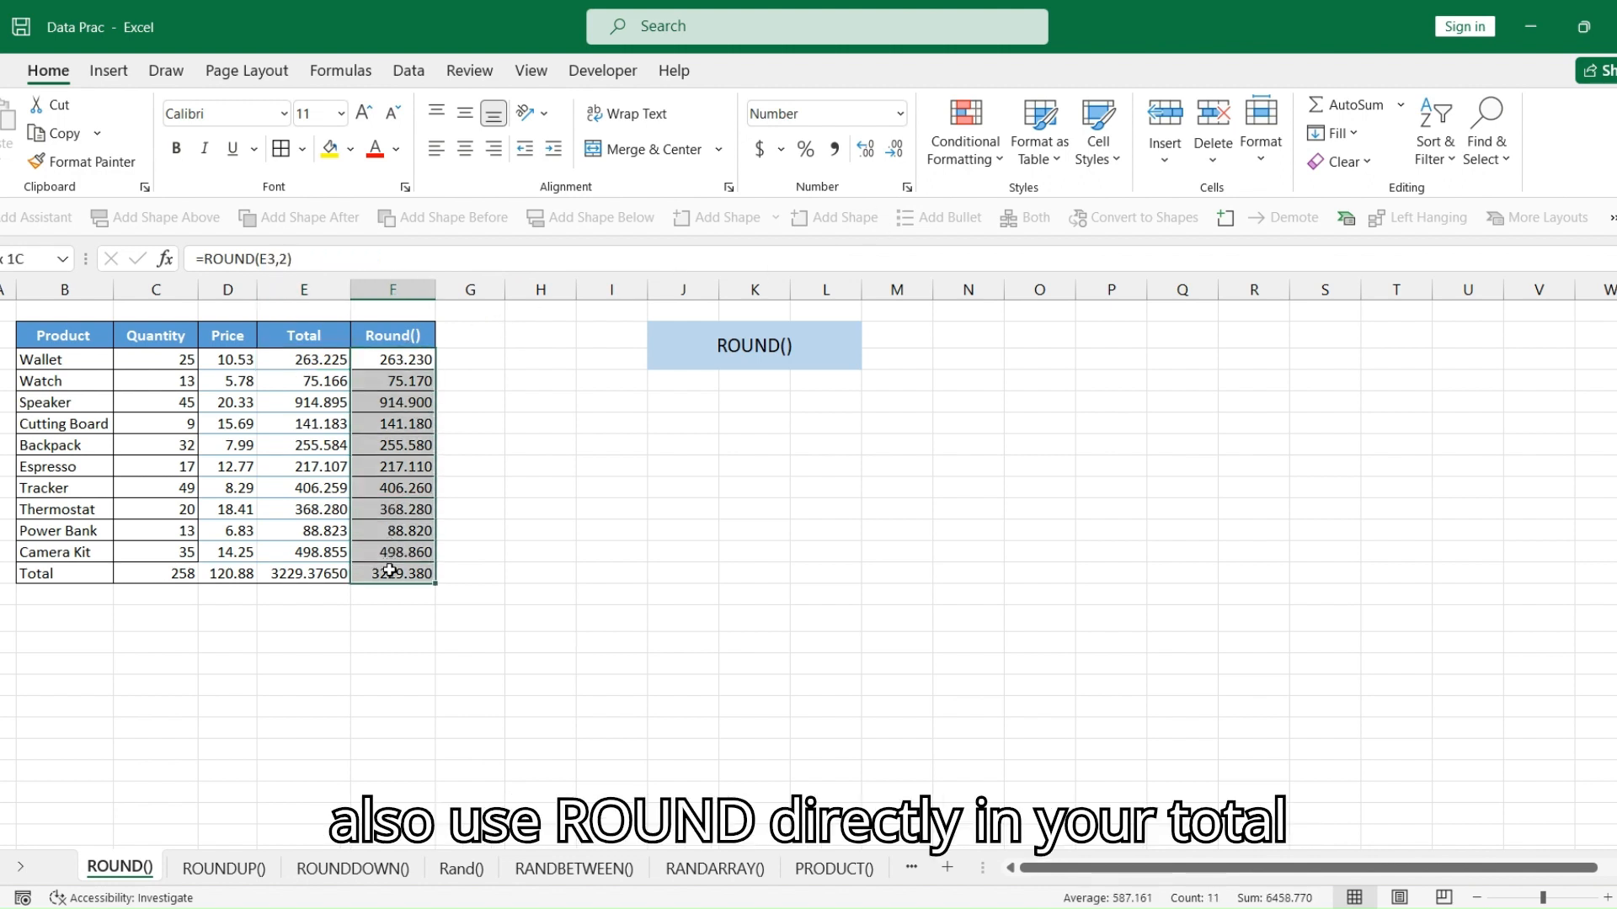
left_click(894, 152)
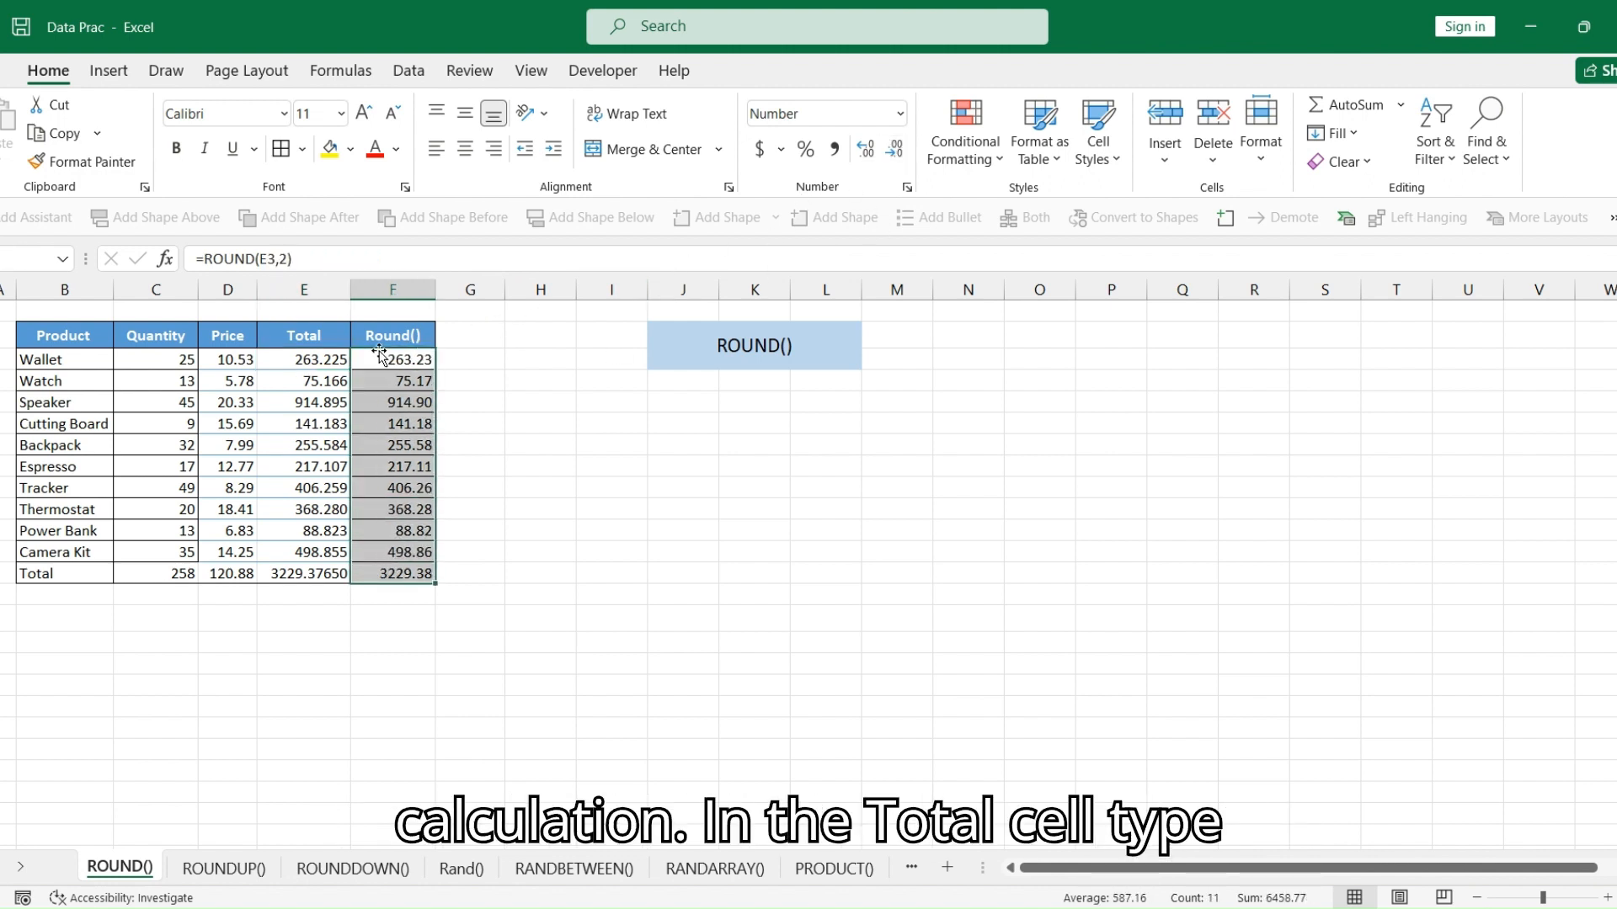
Clear the Total column's formulas for all products from Wallet to Camera Kit
left_click(302, 362)
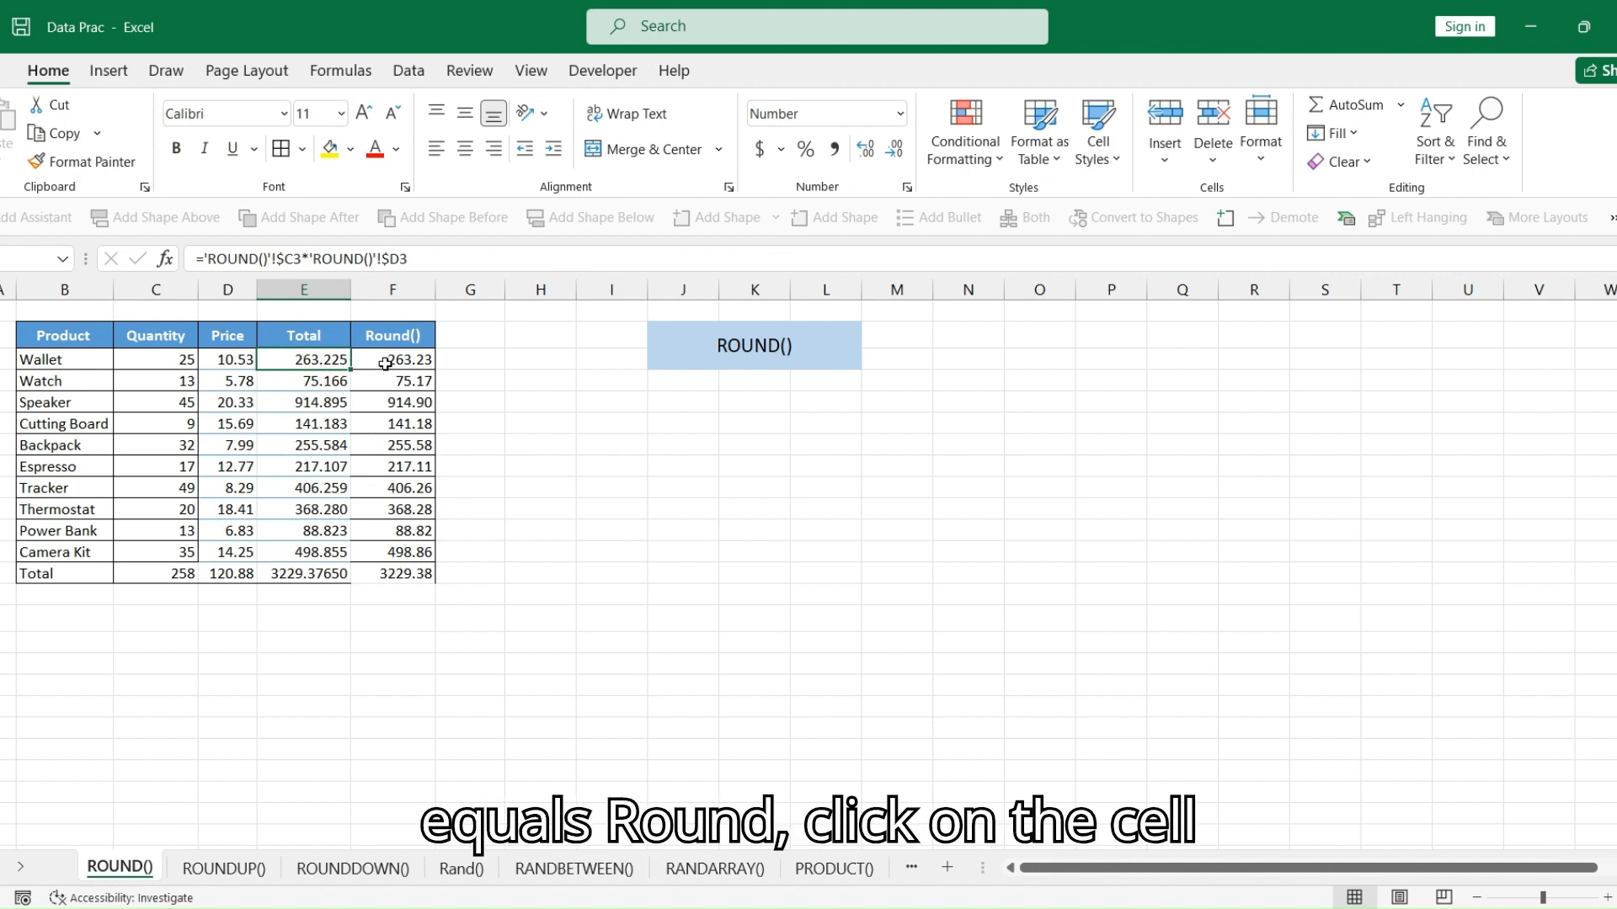
left_click_drag(325, 359, 314, 556)
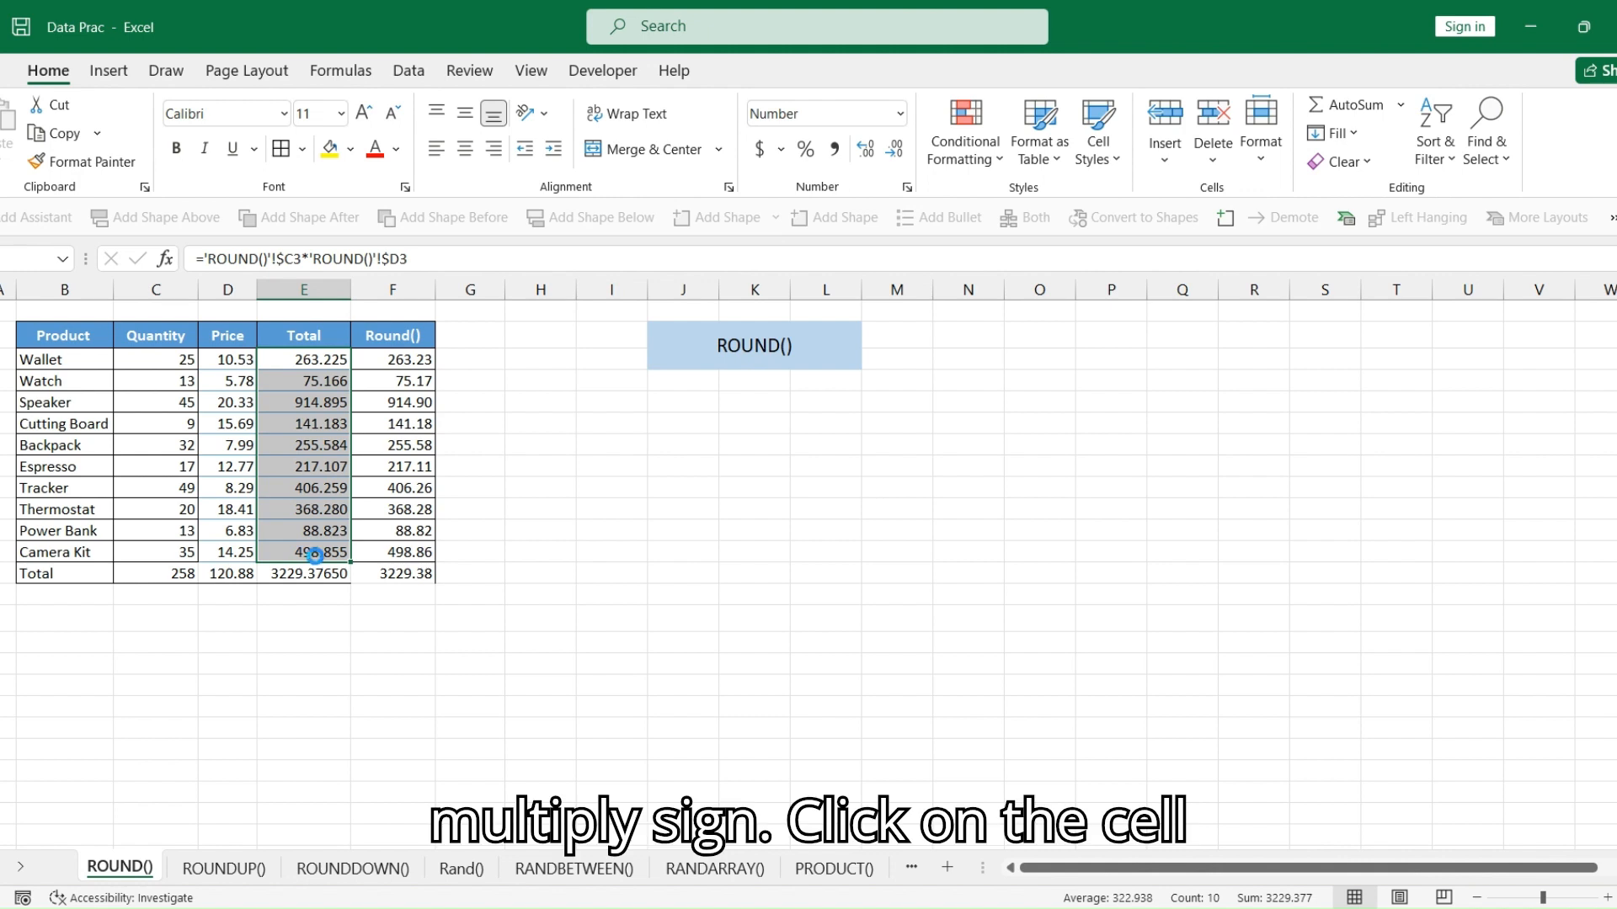
key("Delete")
Enter =ROUND(C3*D3,2) in the Wallet row's Total cell to multiply quantity by price and round to two decimals
left_click(301, 358)
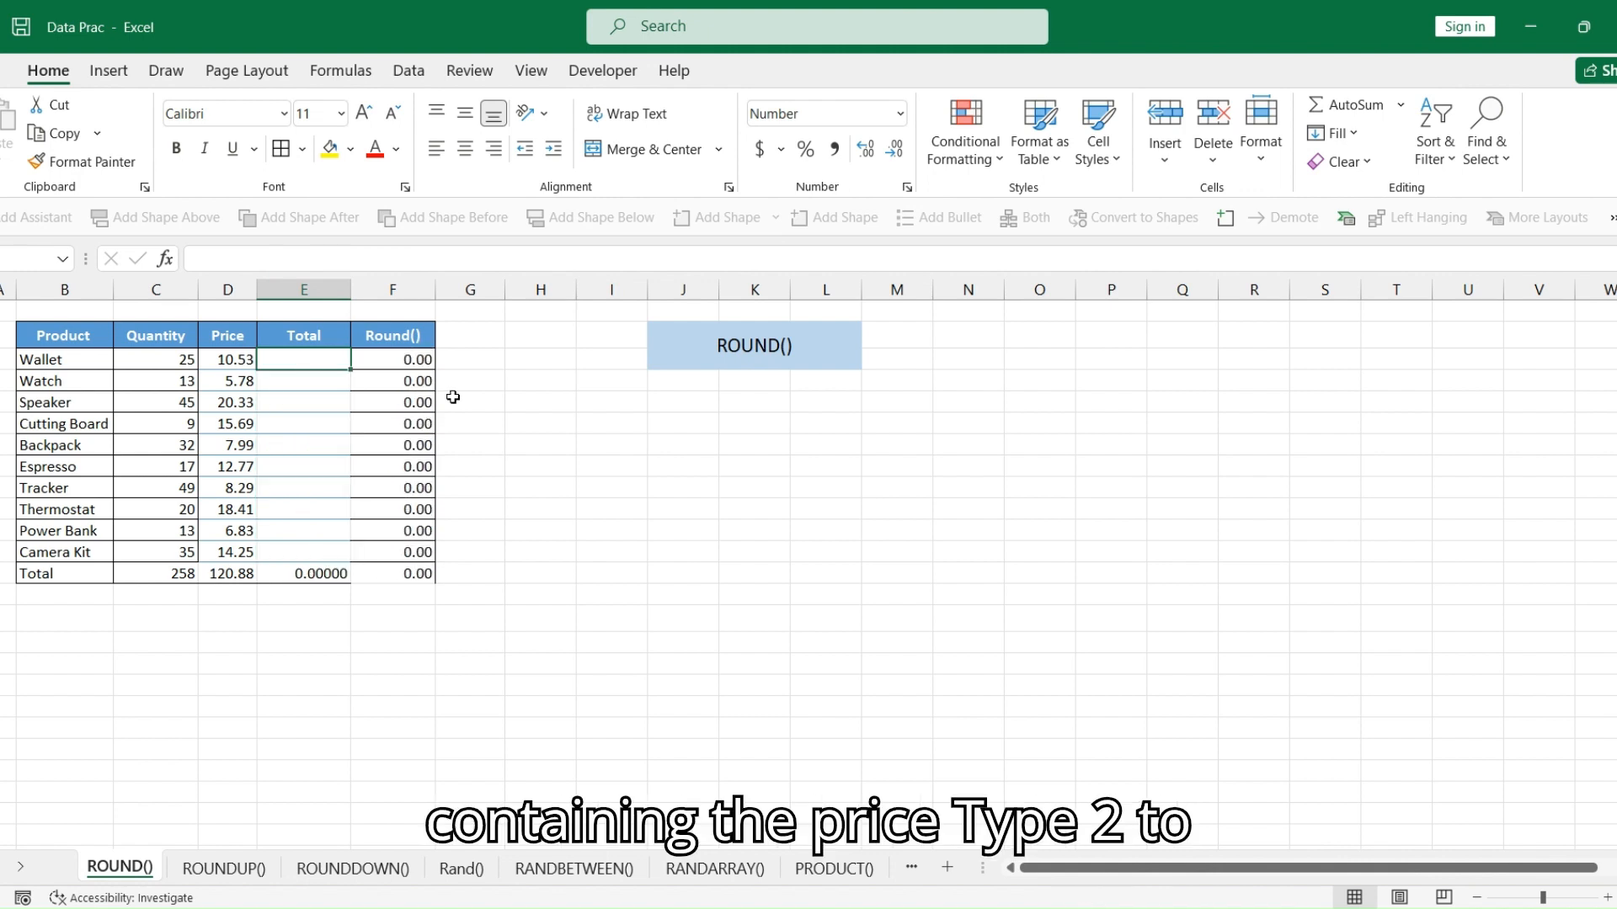
type("=ROUND")
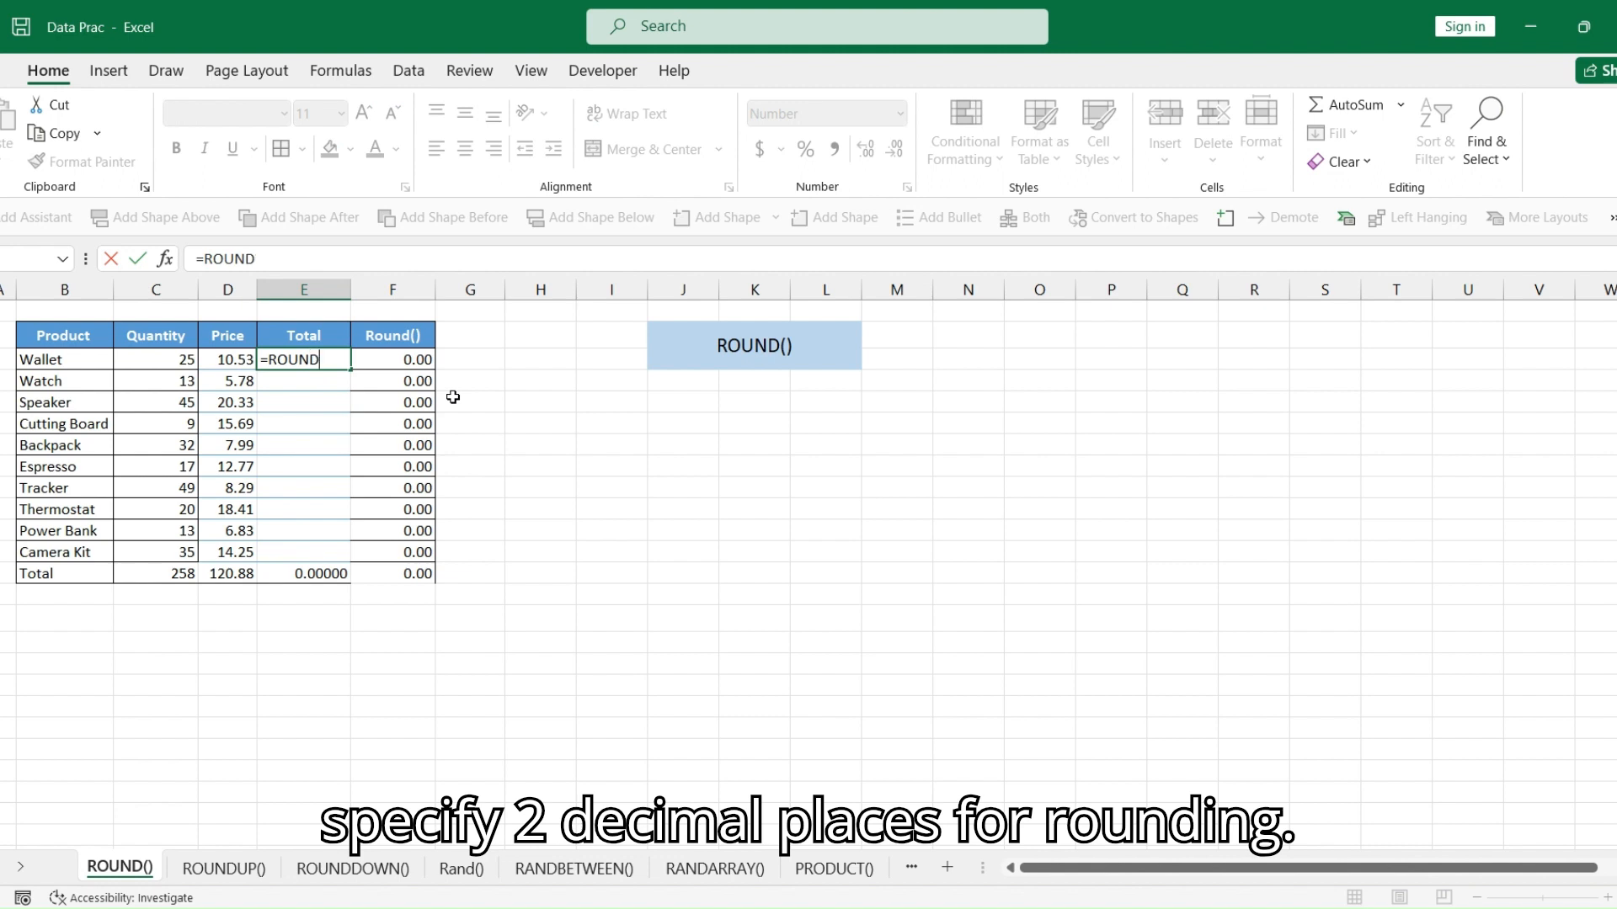
type("(")
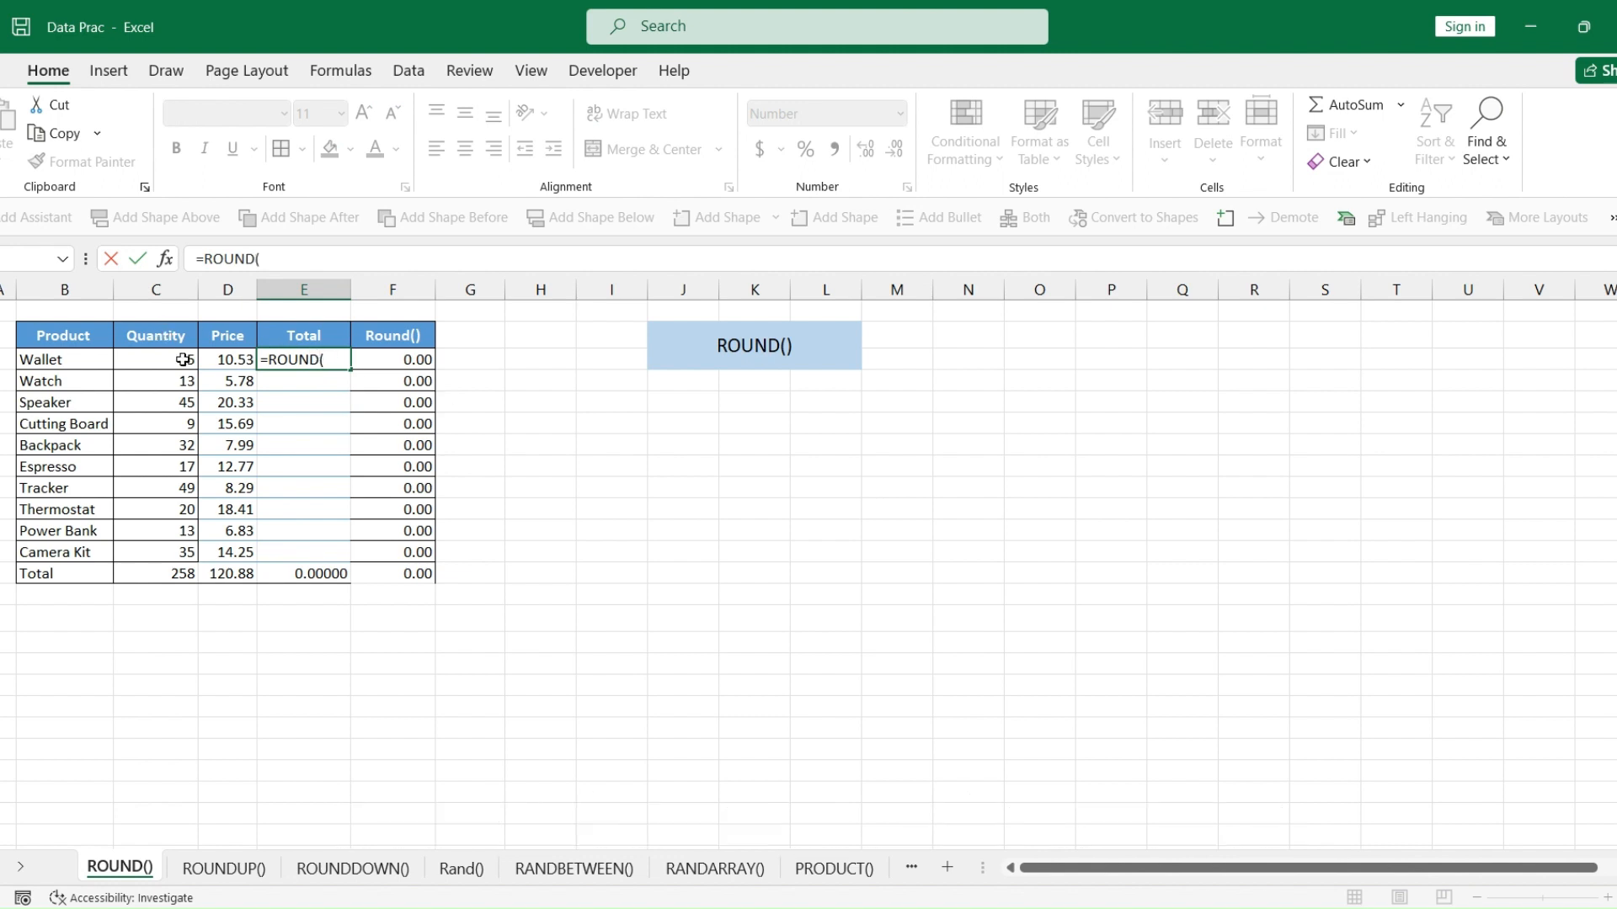
left_click(181, 360)
type("*")
left_click(236, 360)
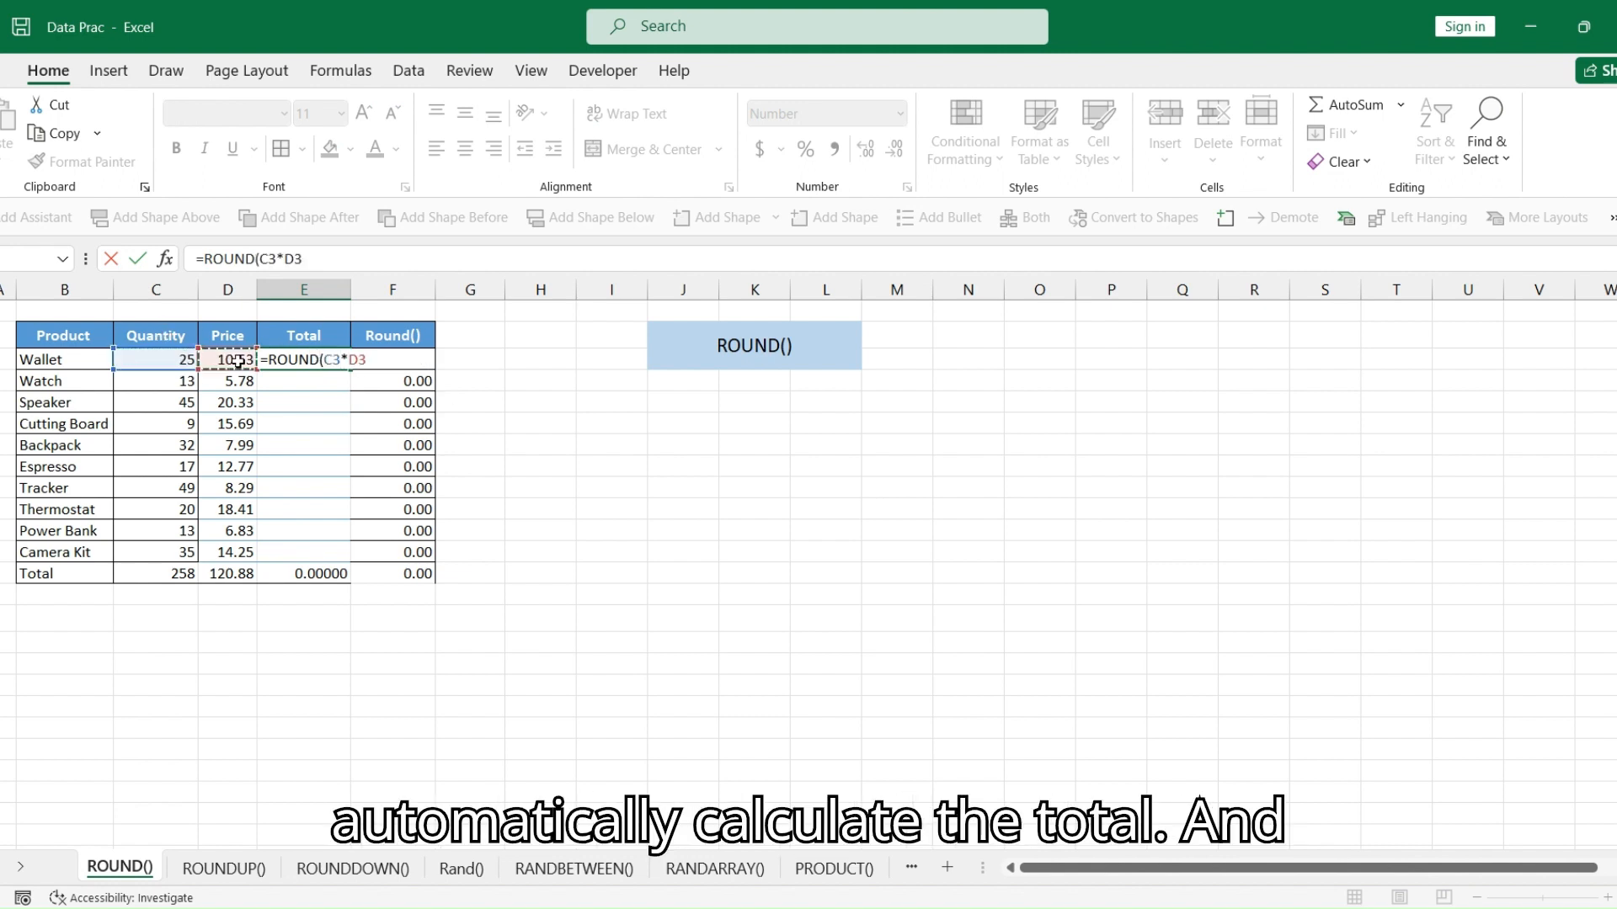
type(",2")
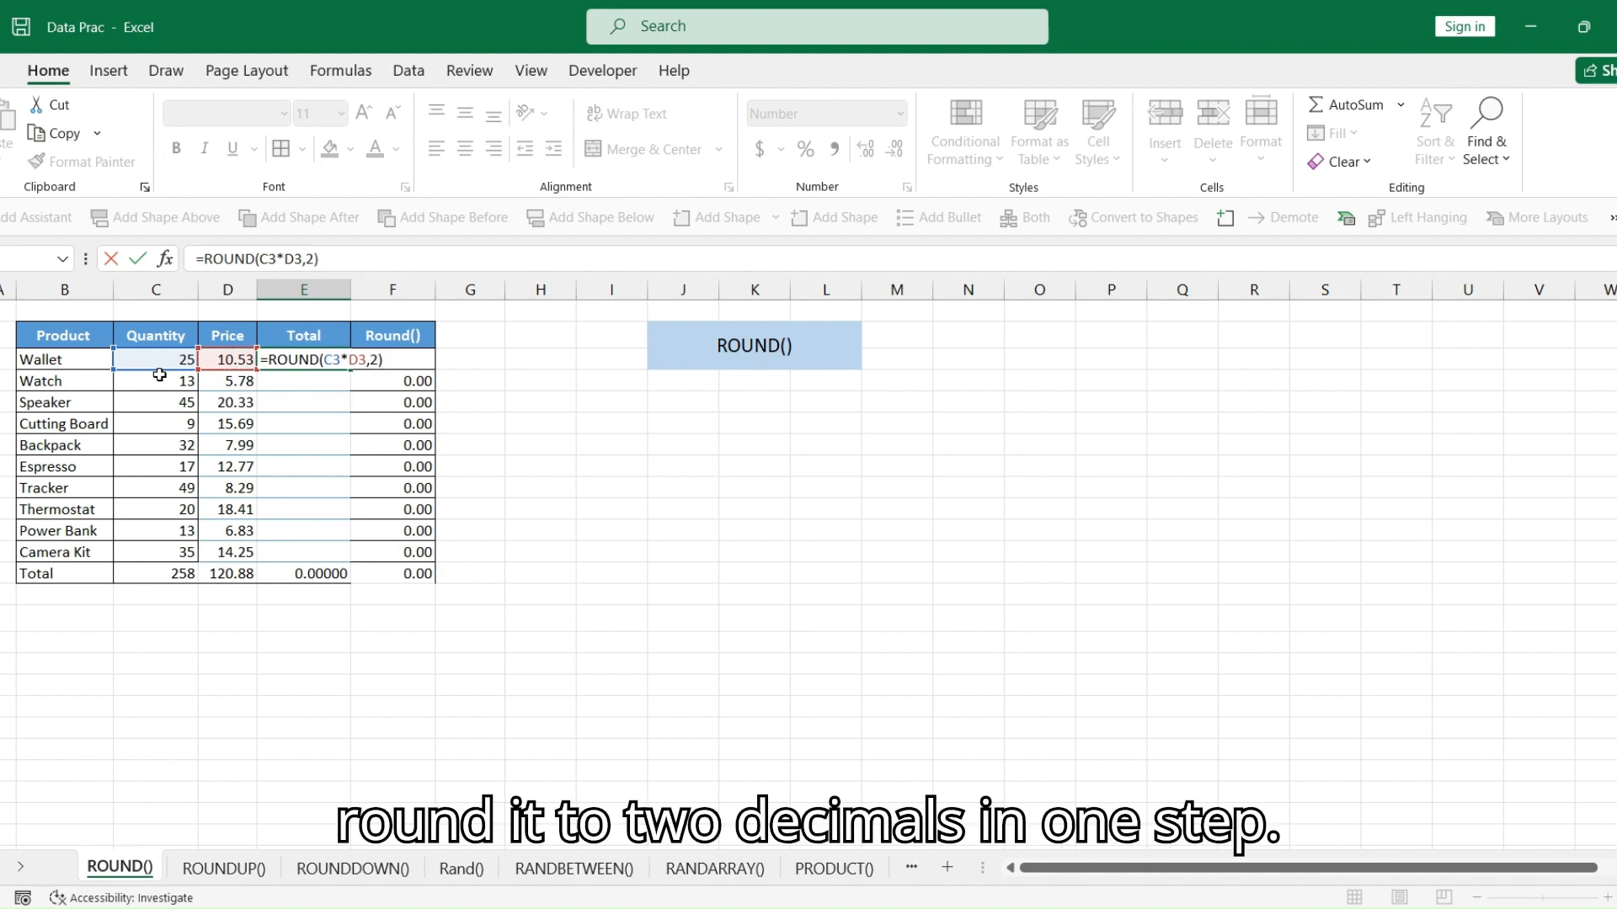
type(")")
key("ctrl+Return")
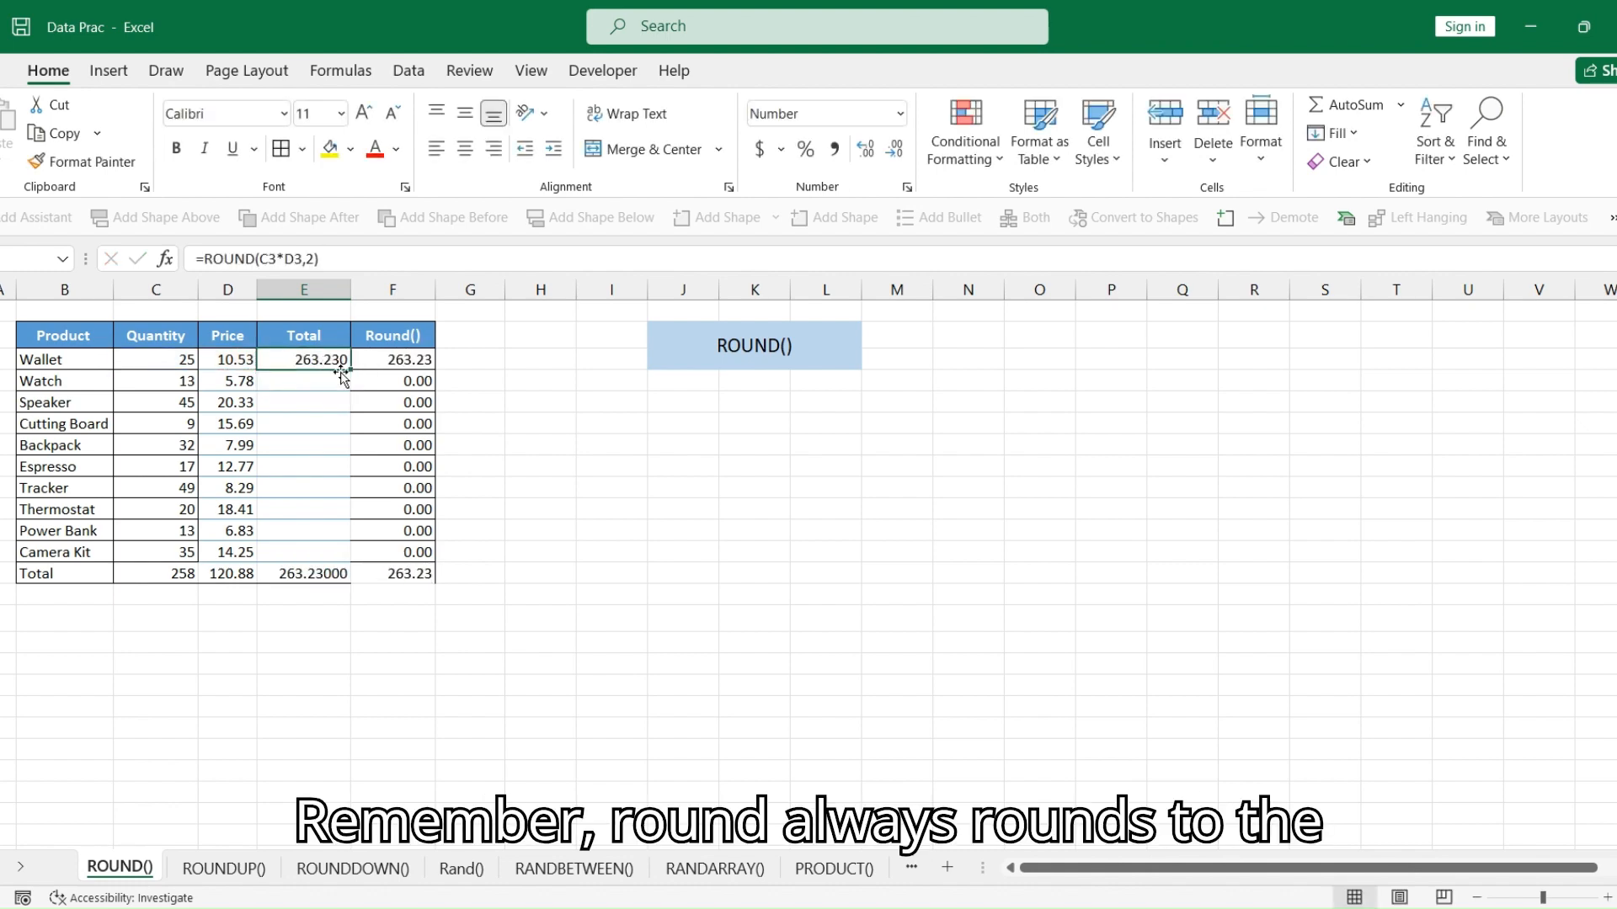
Fill the Total formula down to Camera Kit and display these totals with two decimal places
left_click_drag(351, 372, 318, 555)
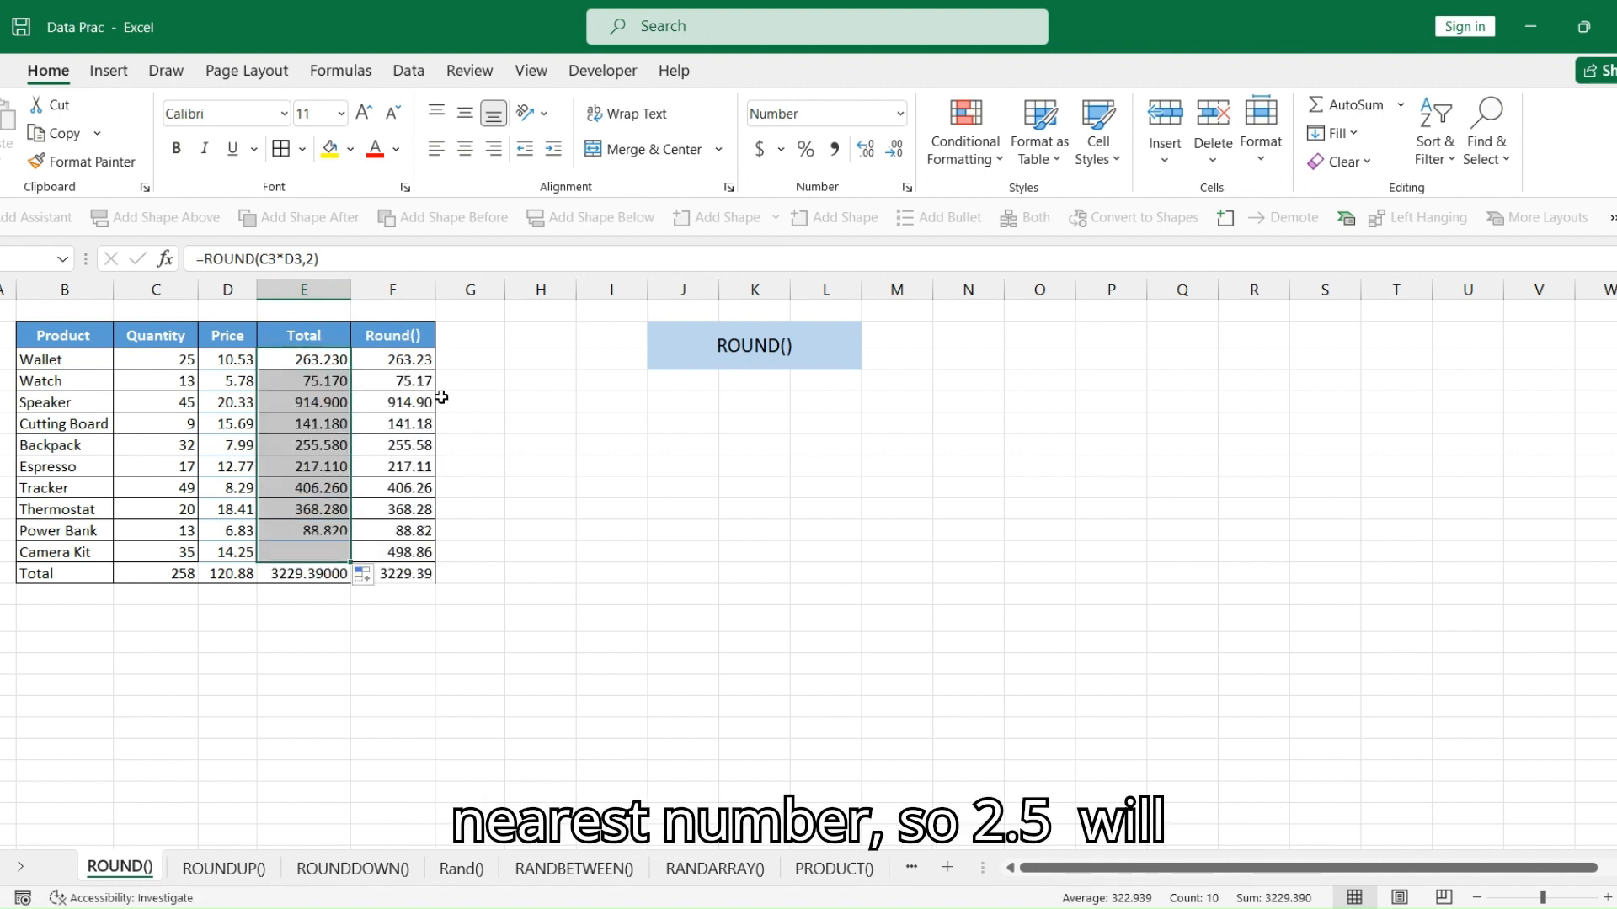
left_click(894, 149)
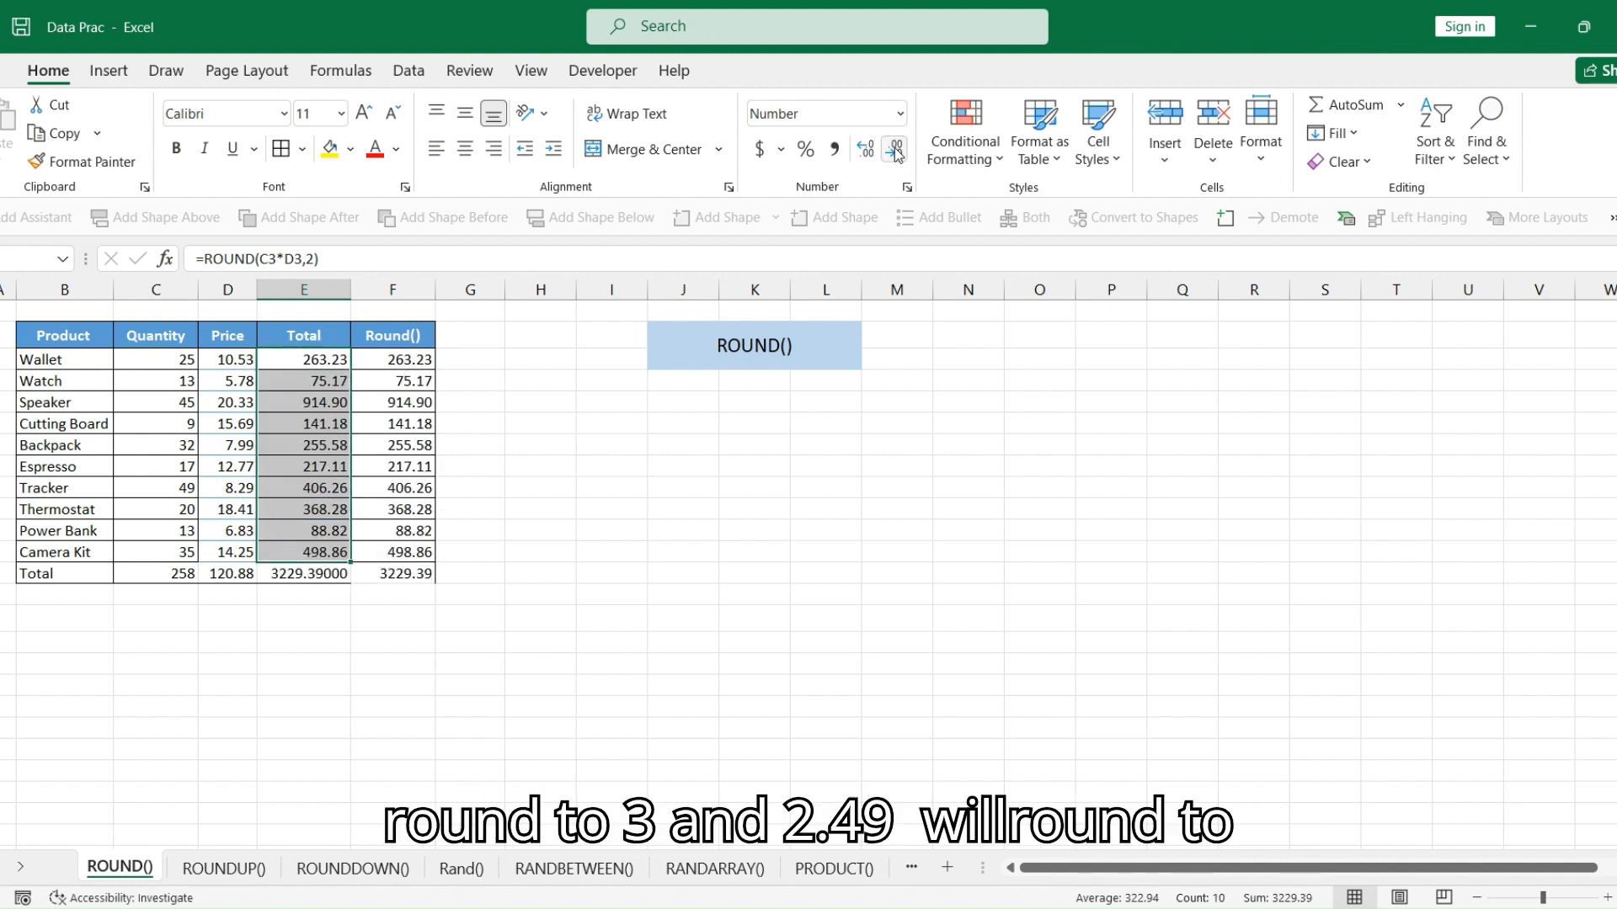
left_click(581, 505)
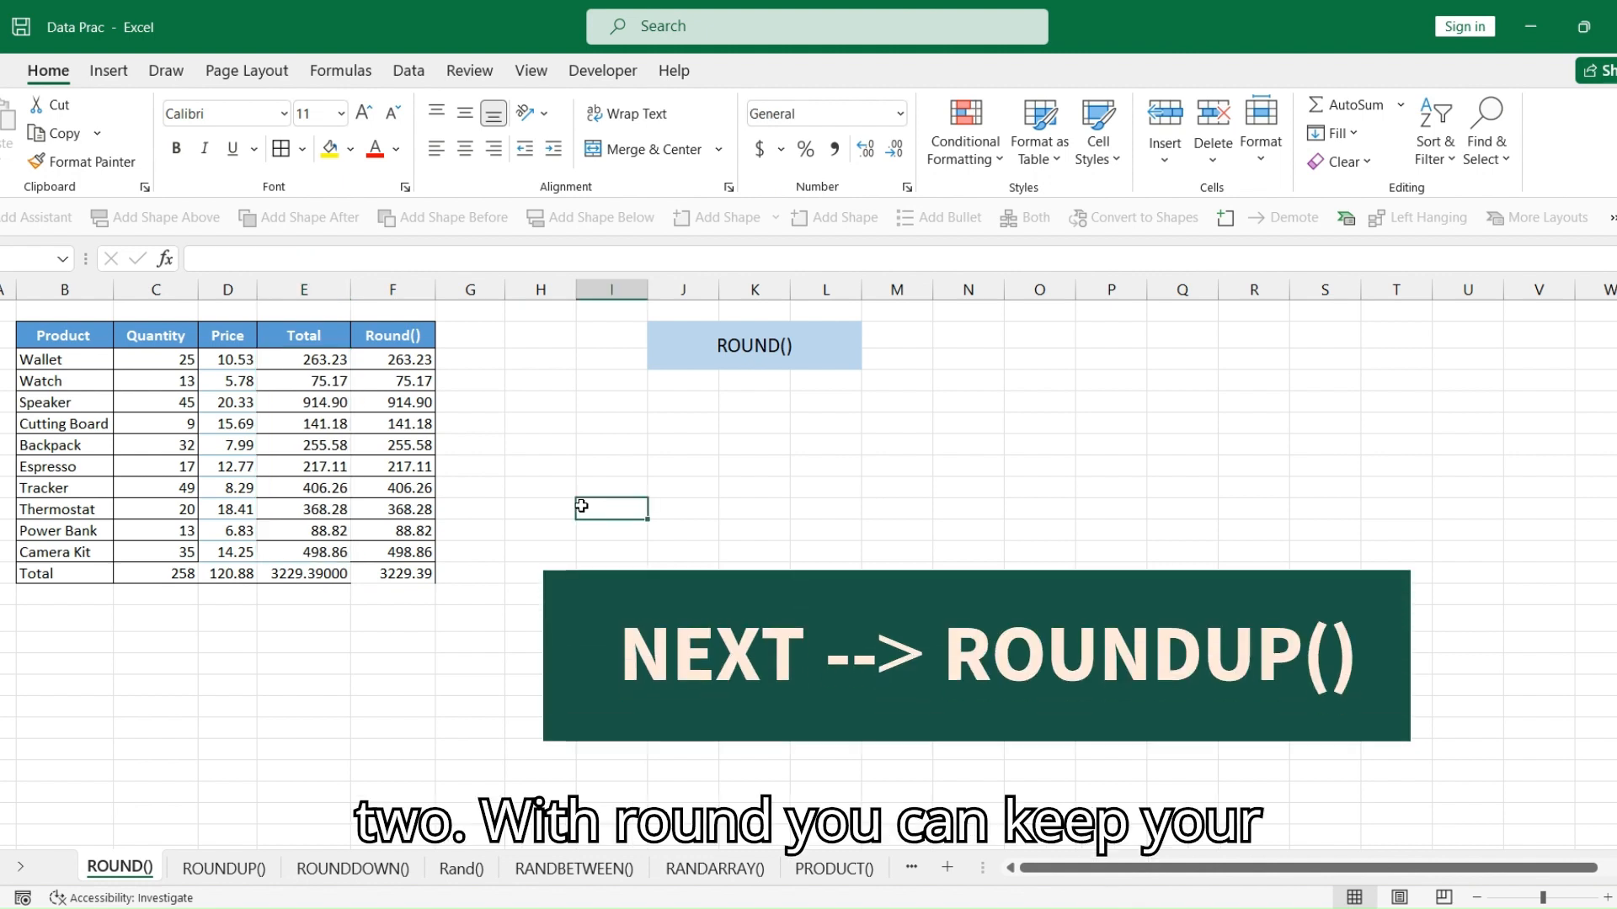
Switch to the ROUNDUP() worksheet
left_click(788, 351)
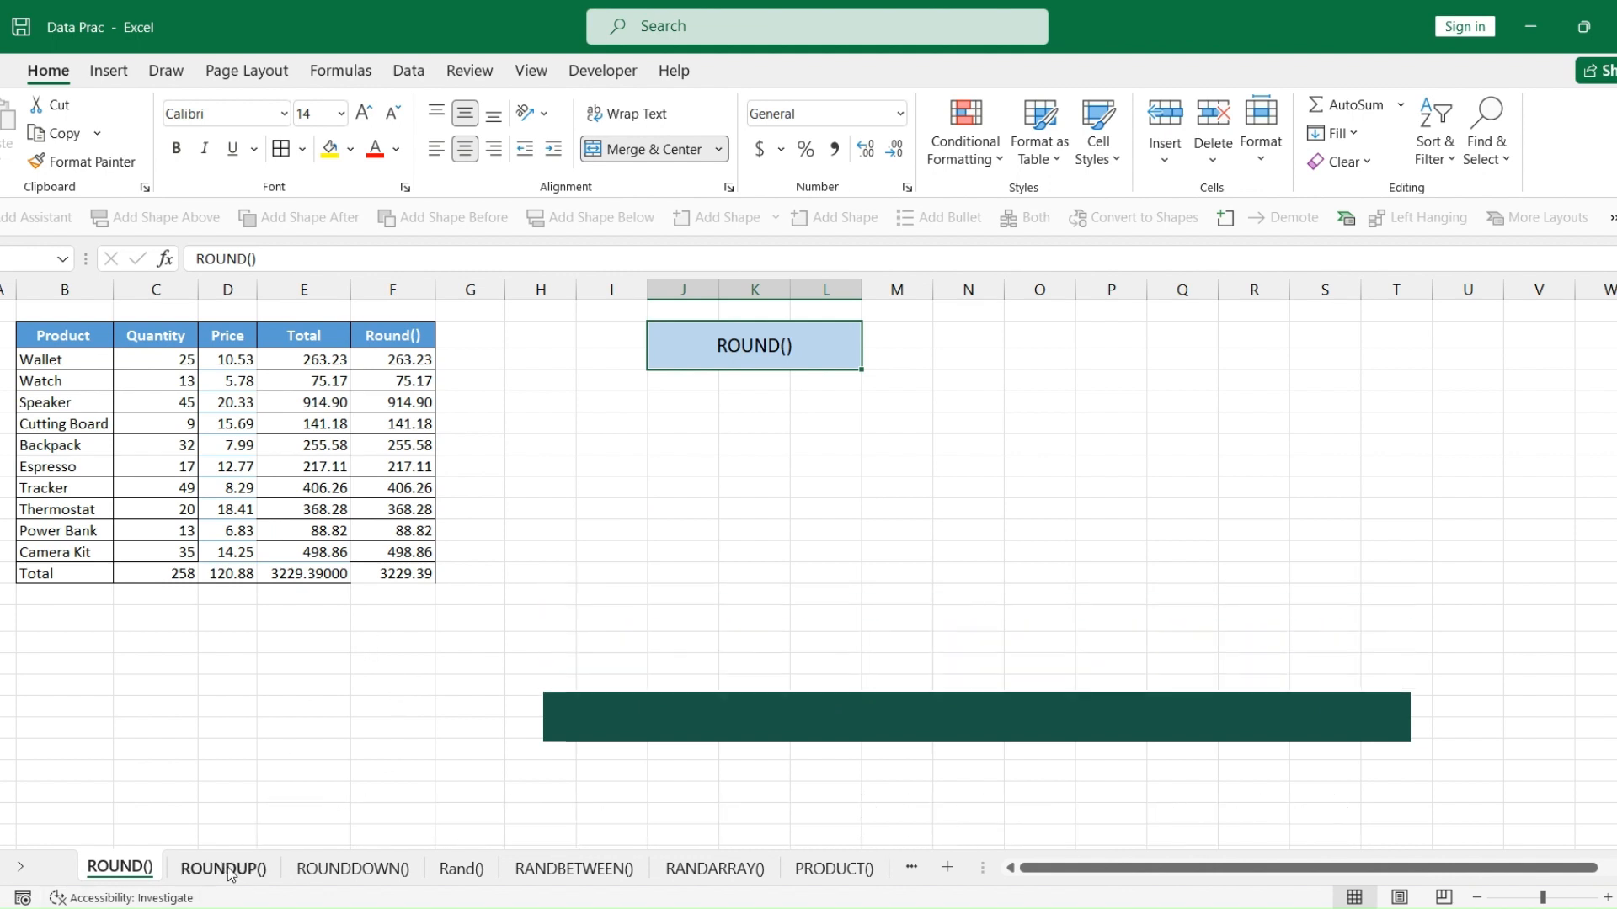
left_click(225, 869)
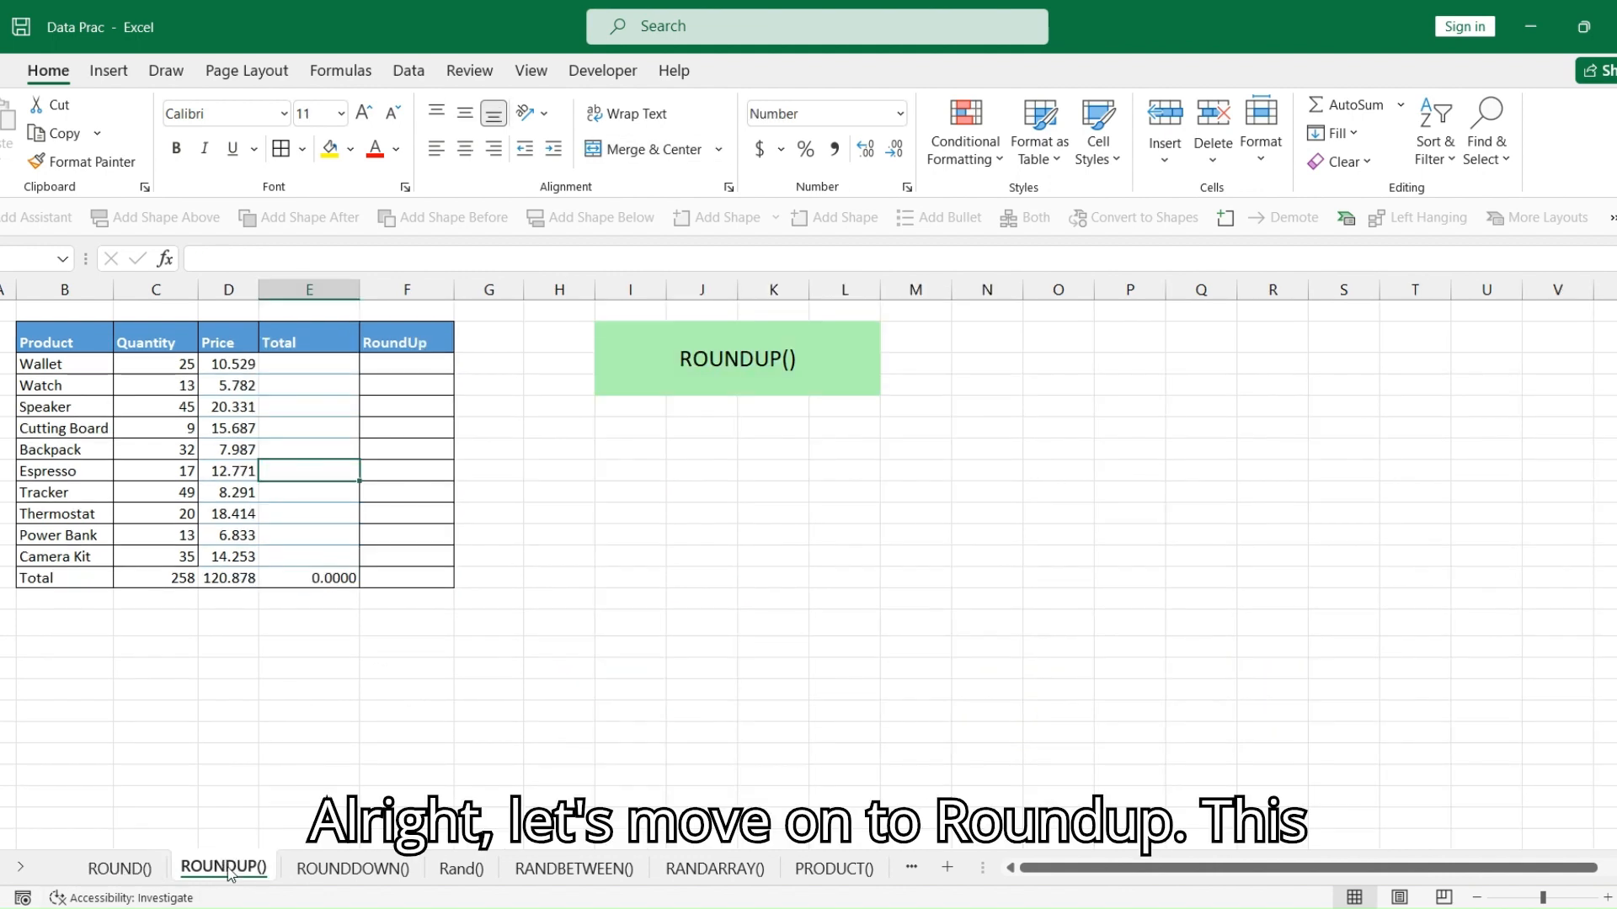
left_click(712, 349)
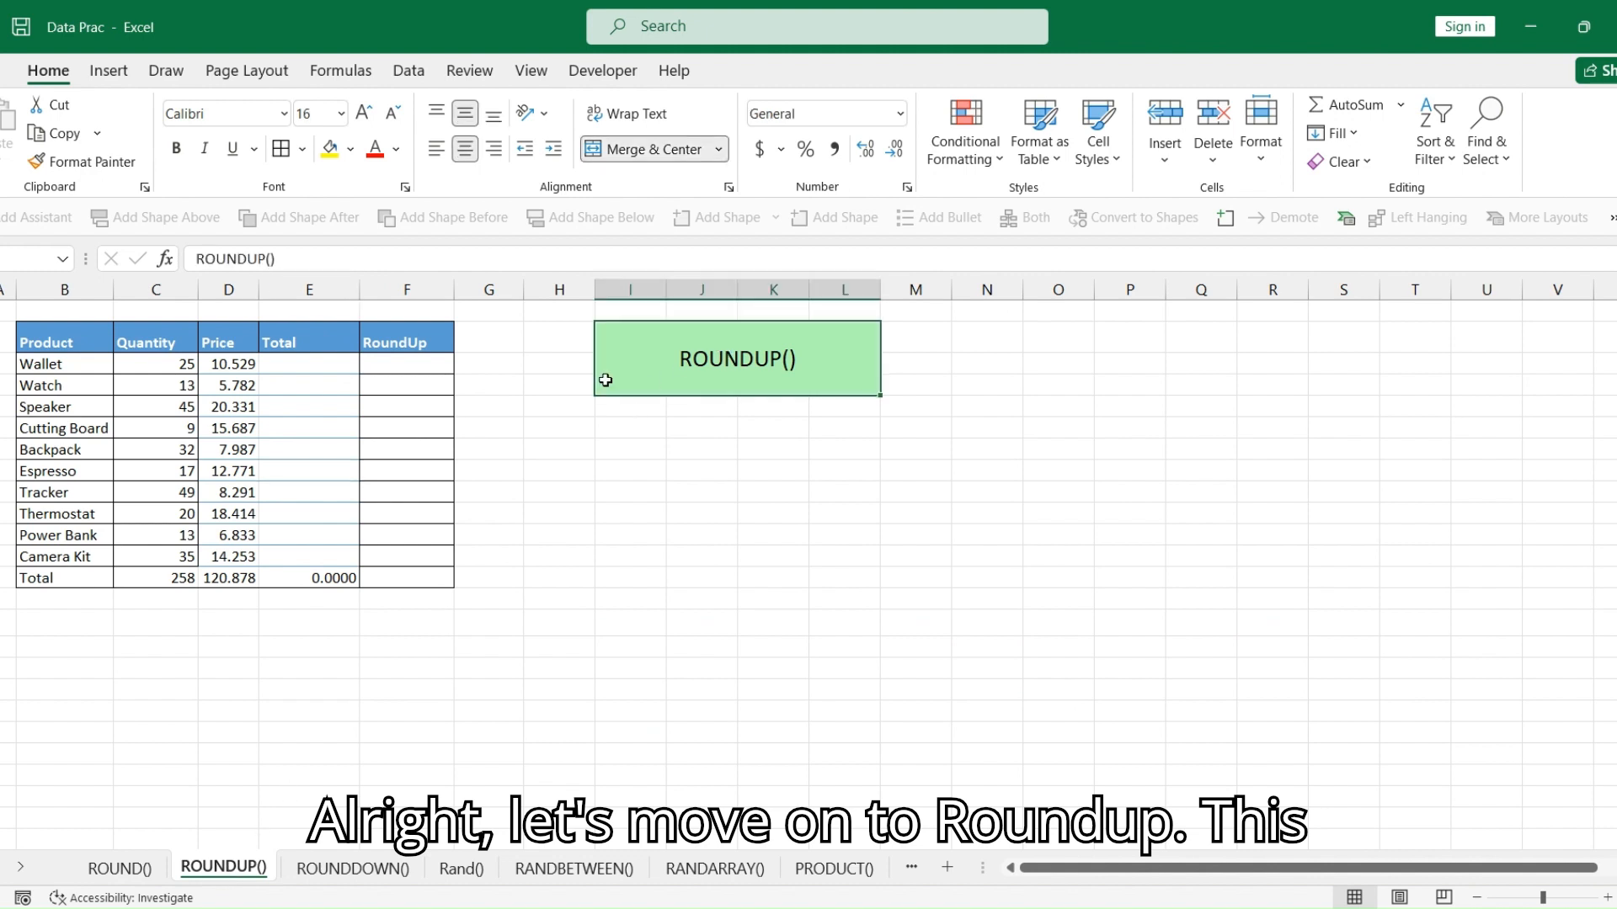
Calculate the Wallet row's Total with the formula =C3*D3
left_click(322, 365)
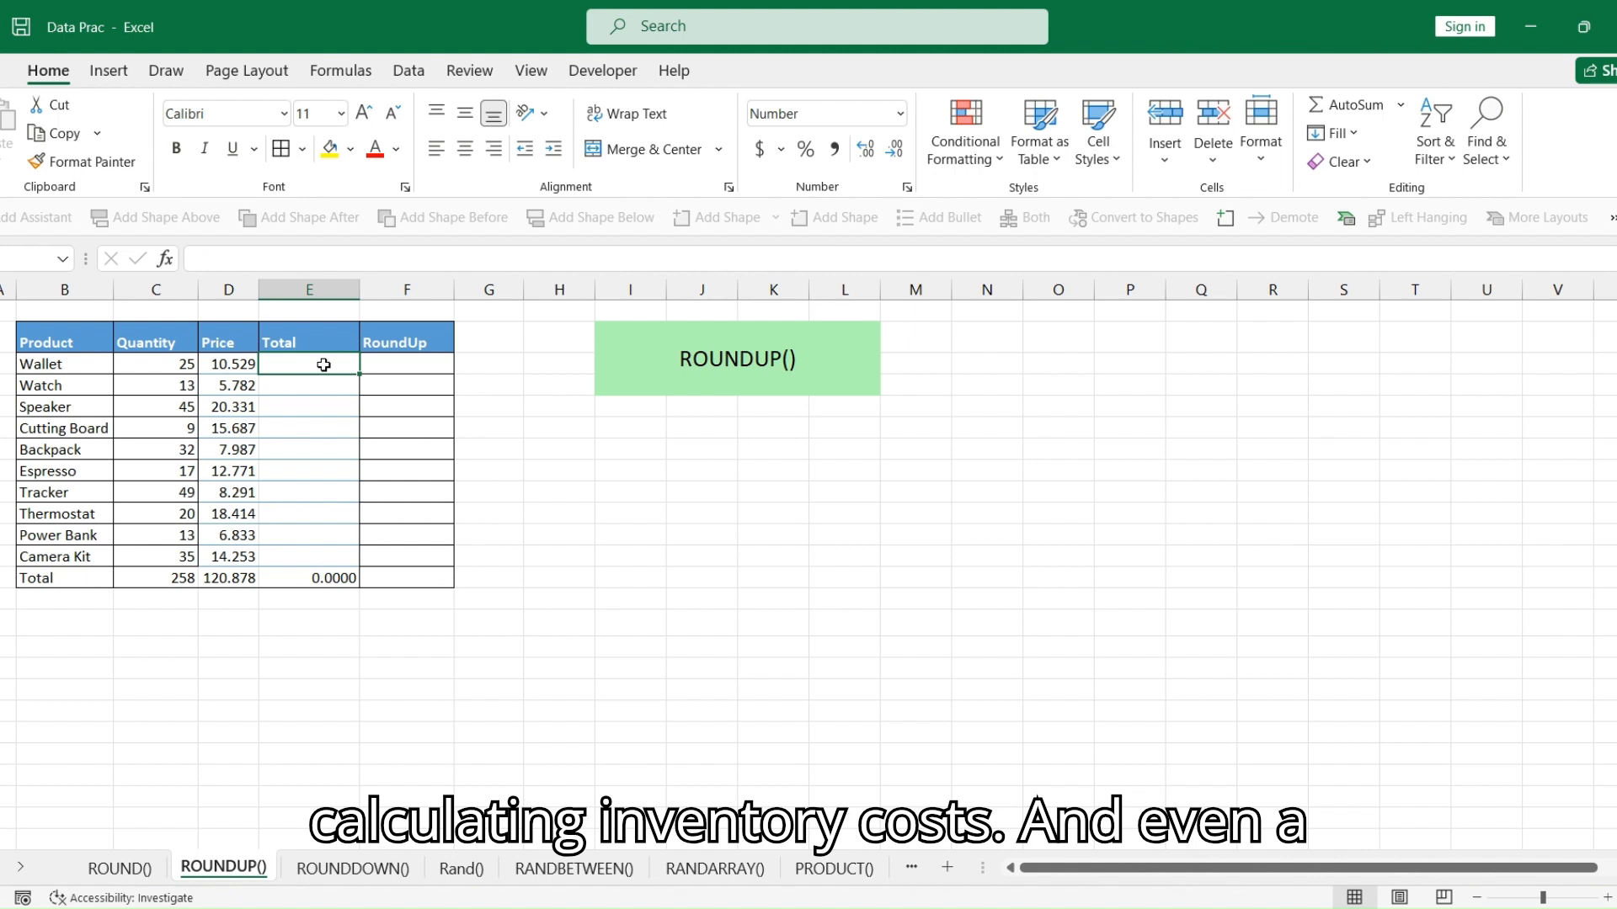
type("=")
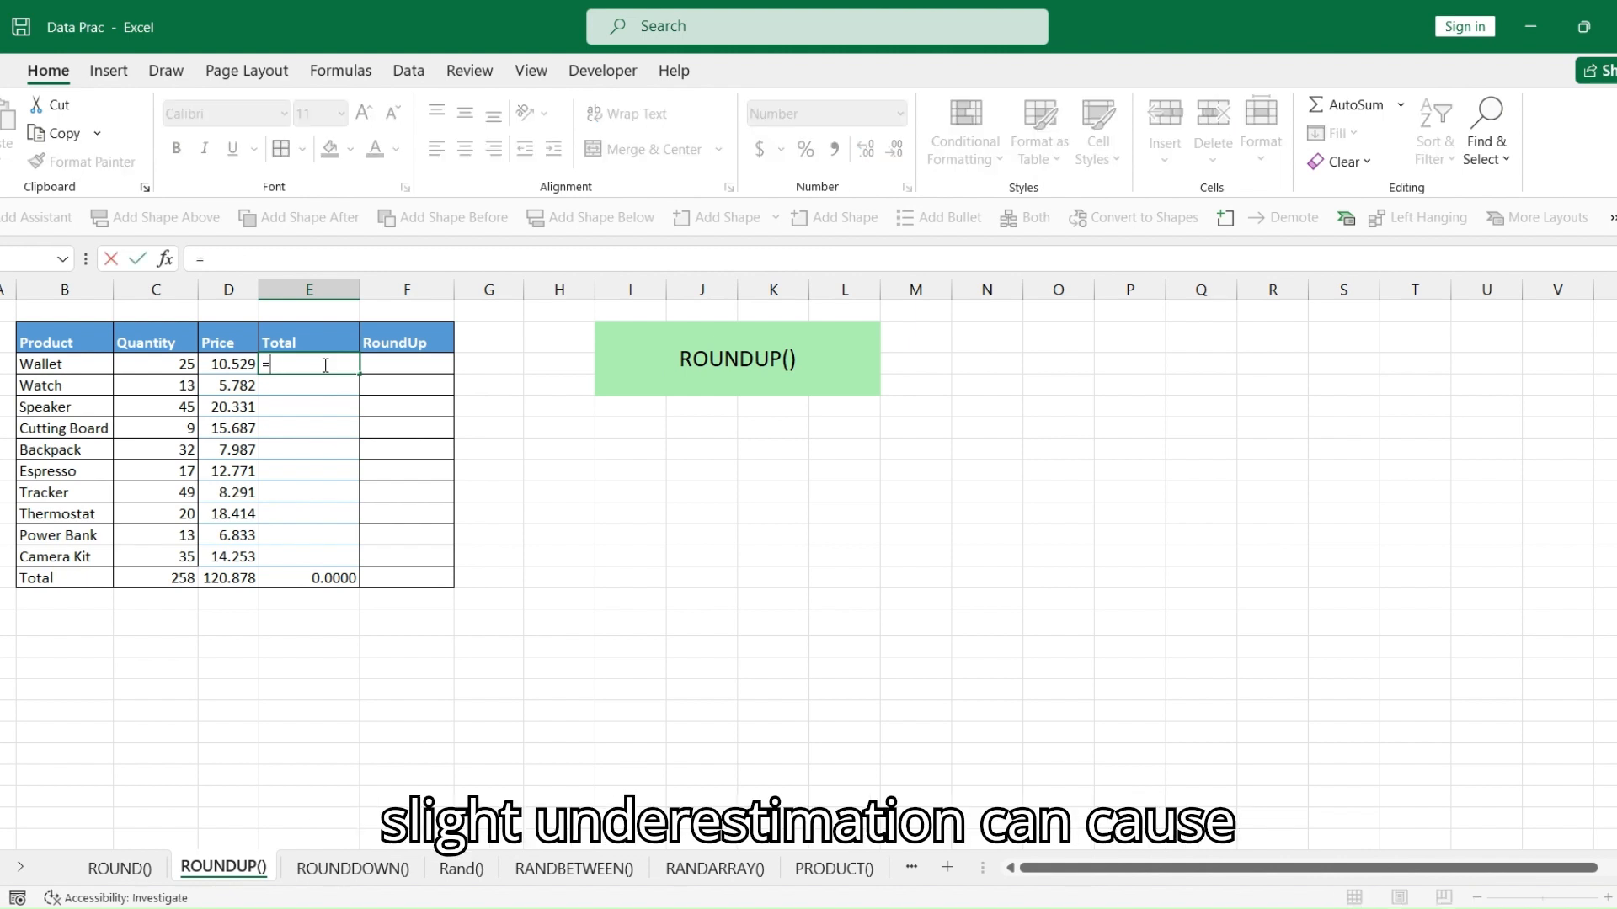
key("Left")
key("Left")
type("*")
key("Left")
key("Return")
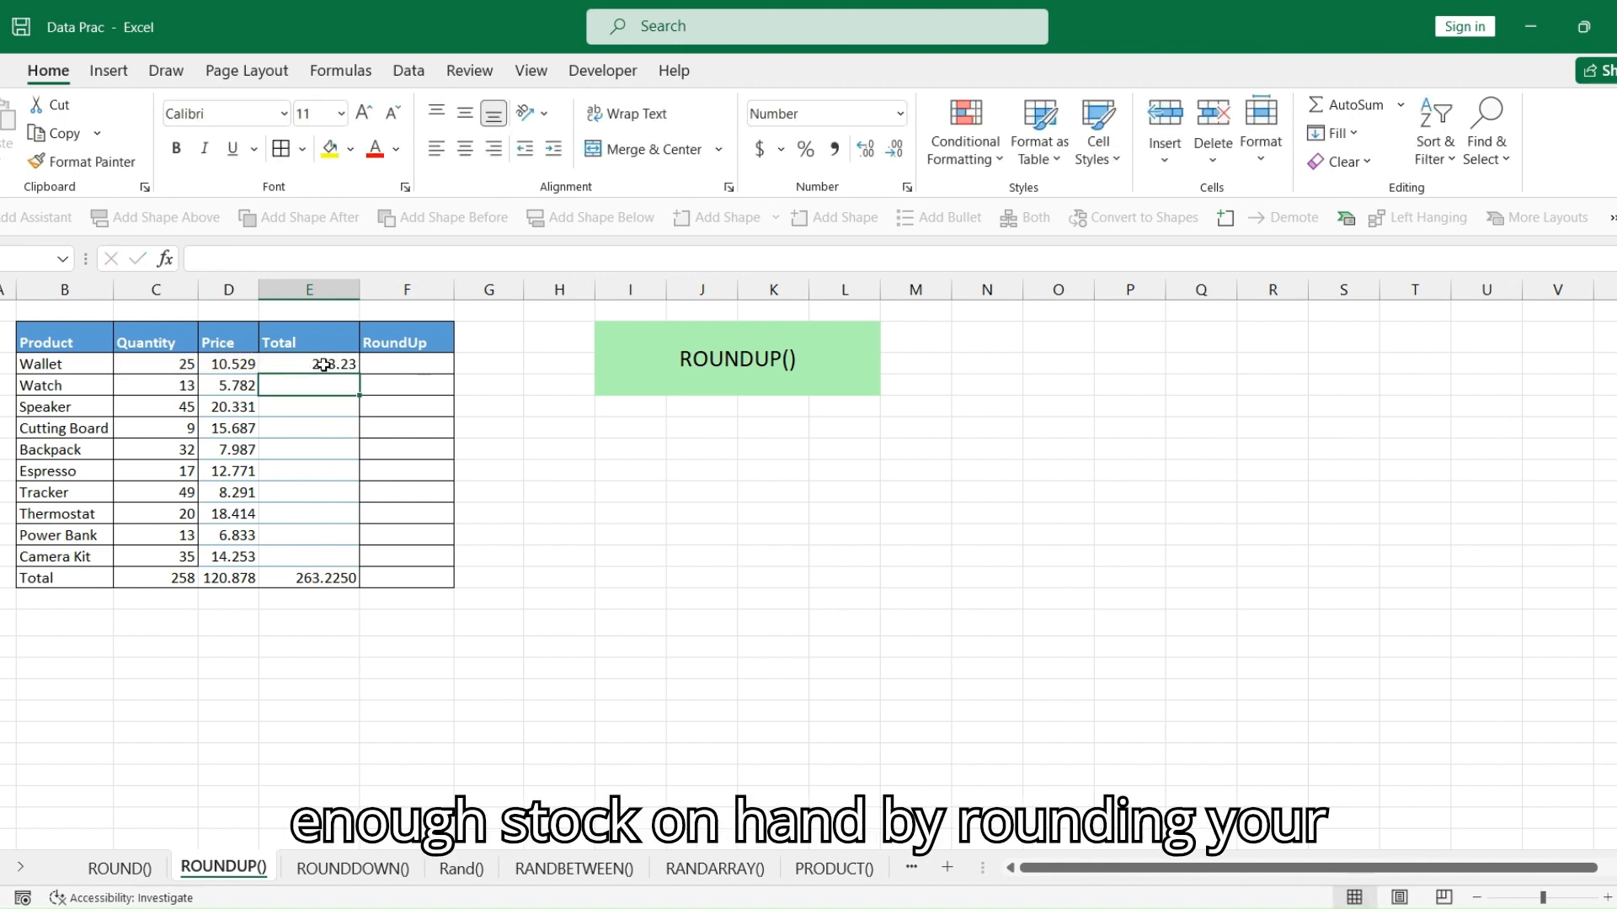
Fill the Wallet Total formula down to Camera Kit and display these totals with three decimal places
left_click(325, 365)
left_click_drag(359, 374, 321, 565)
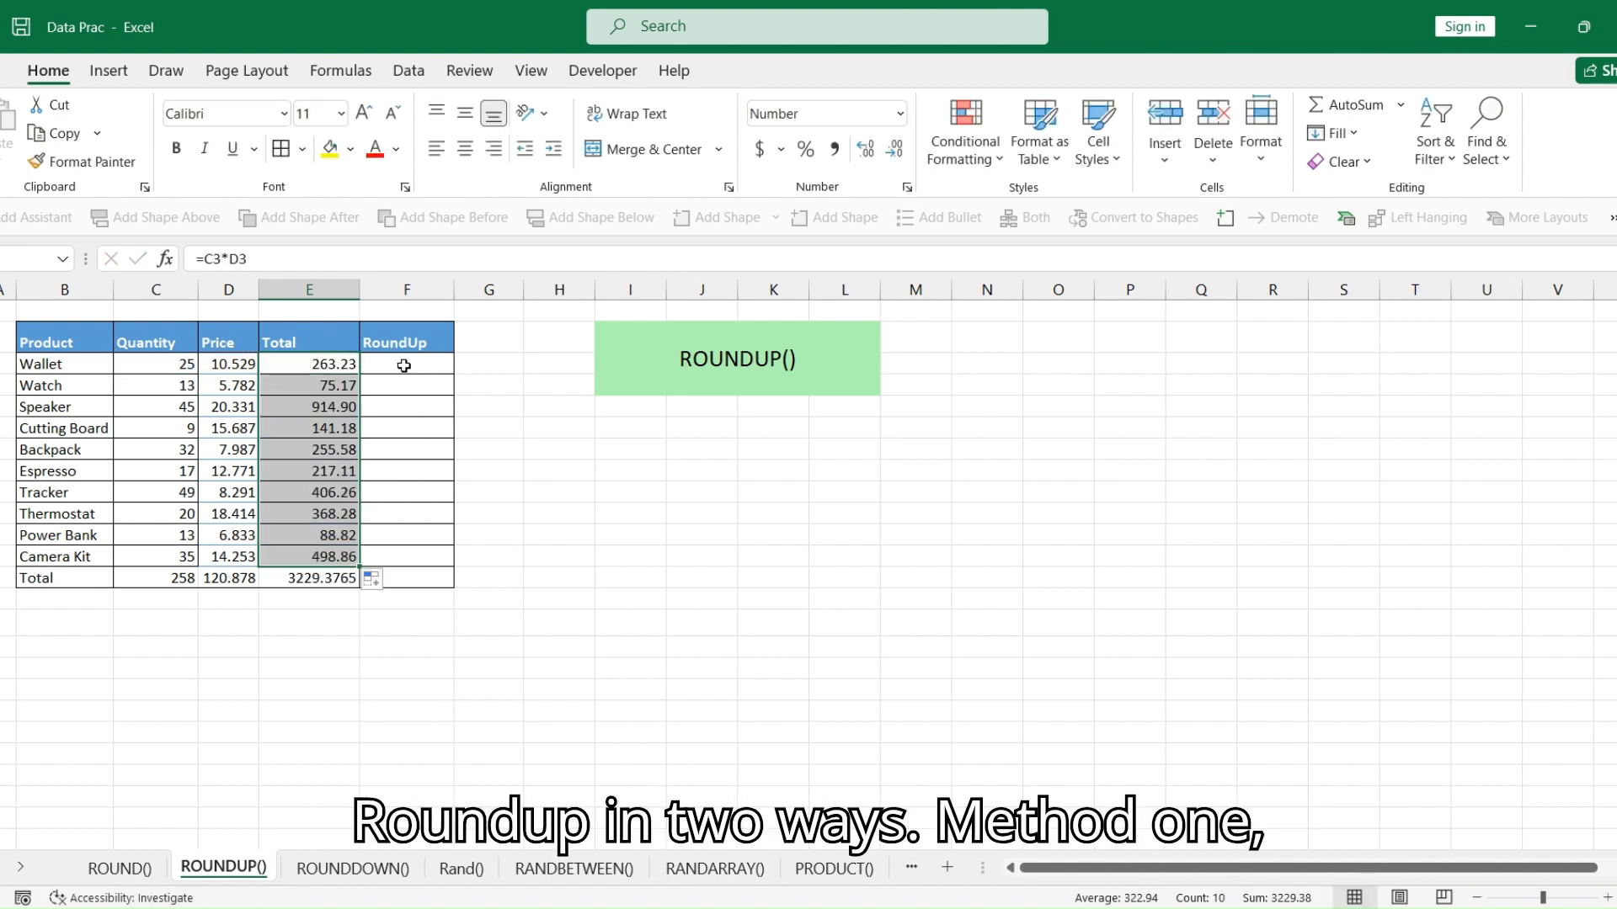
left_click(865, 149)
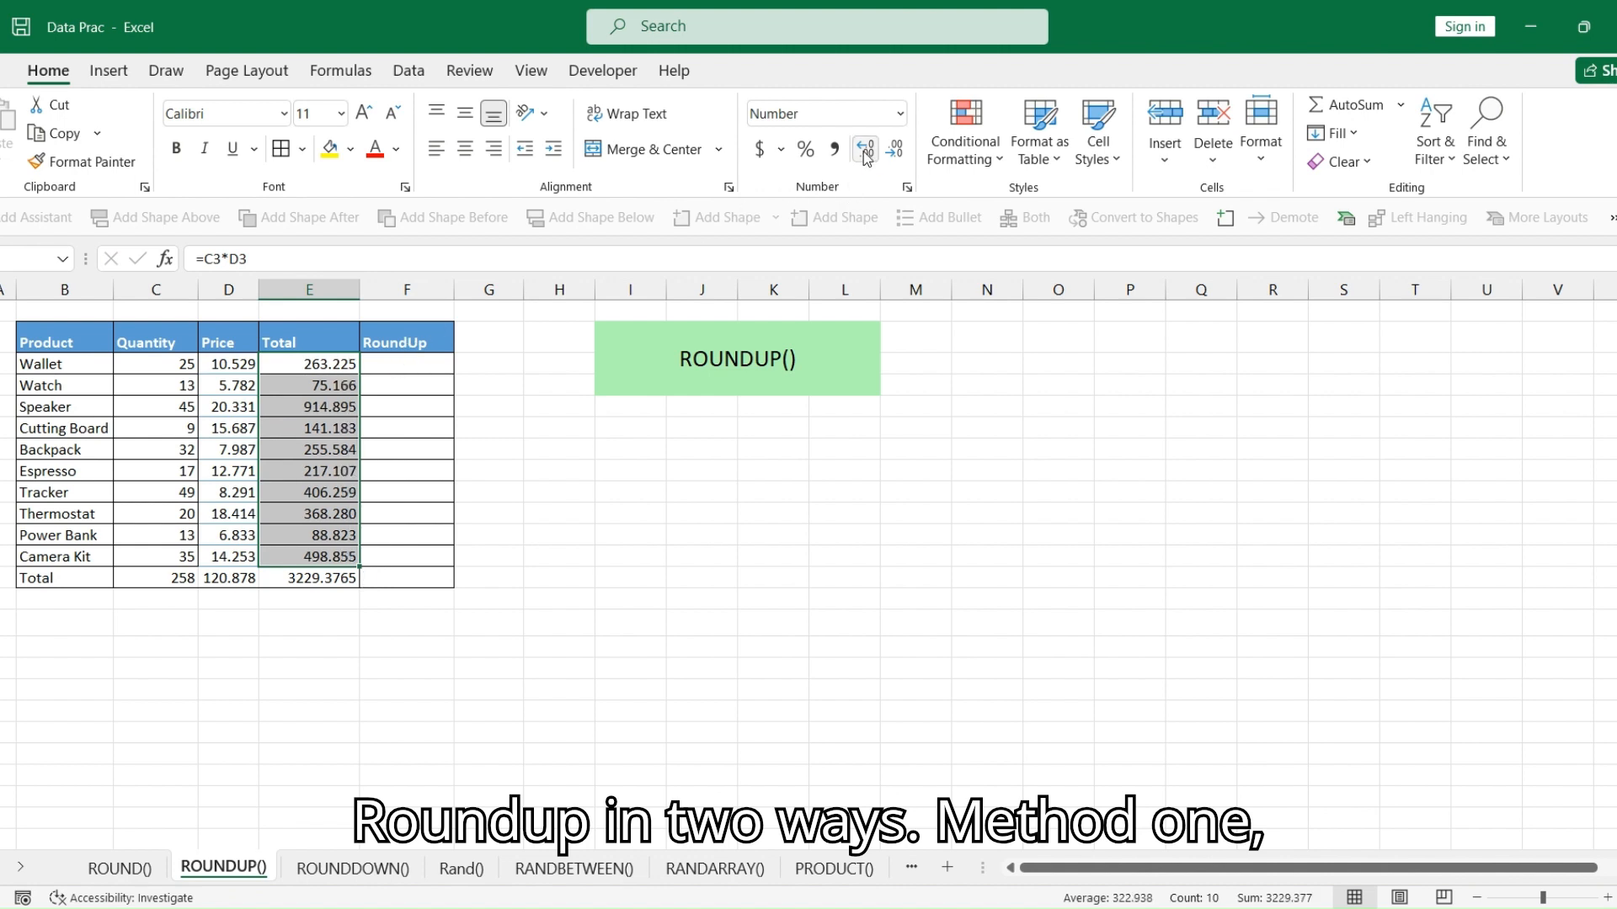
Round the Wallet total up to one decimal place in the RoundUp column with the formula =ROUNDUP(E3,1)
left_click(415, 374)
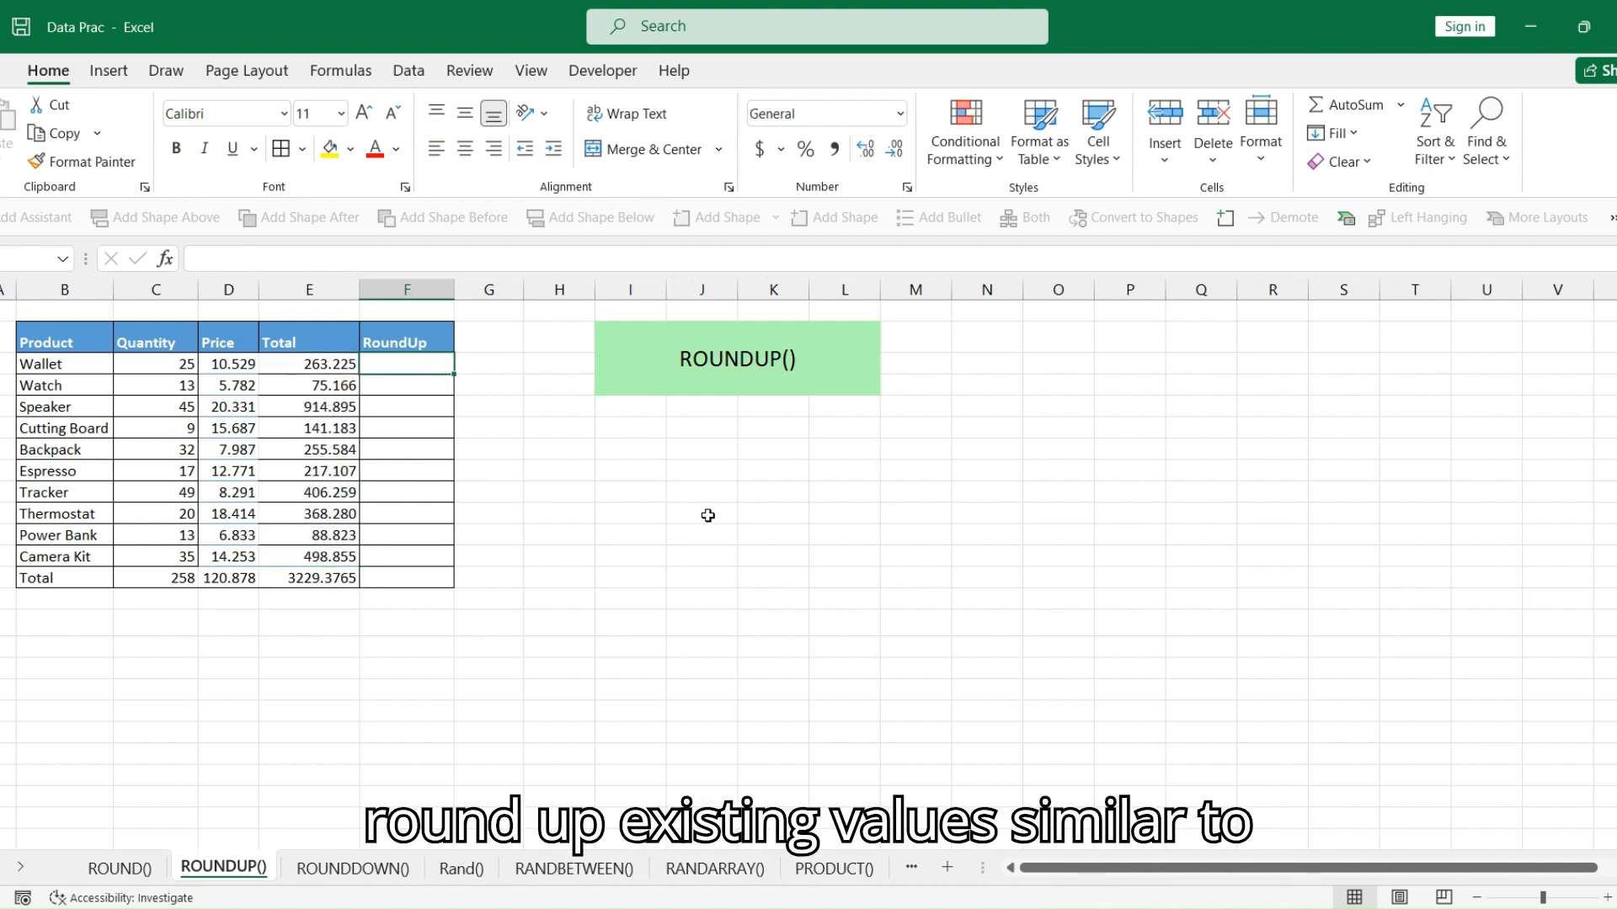
type("=ROUND")
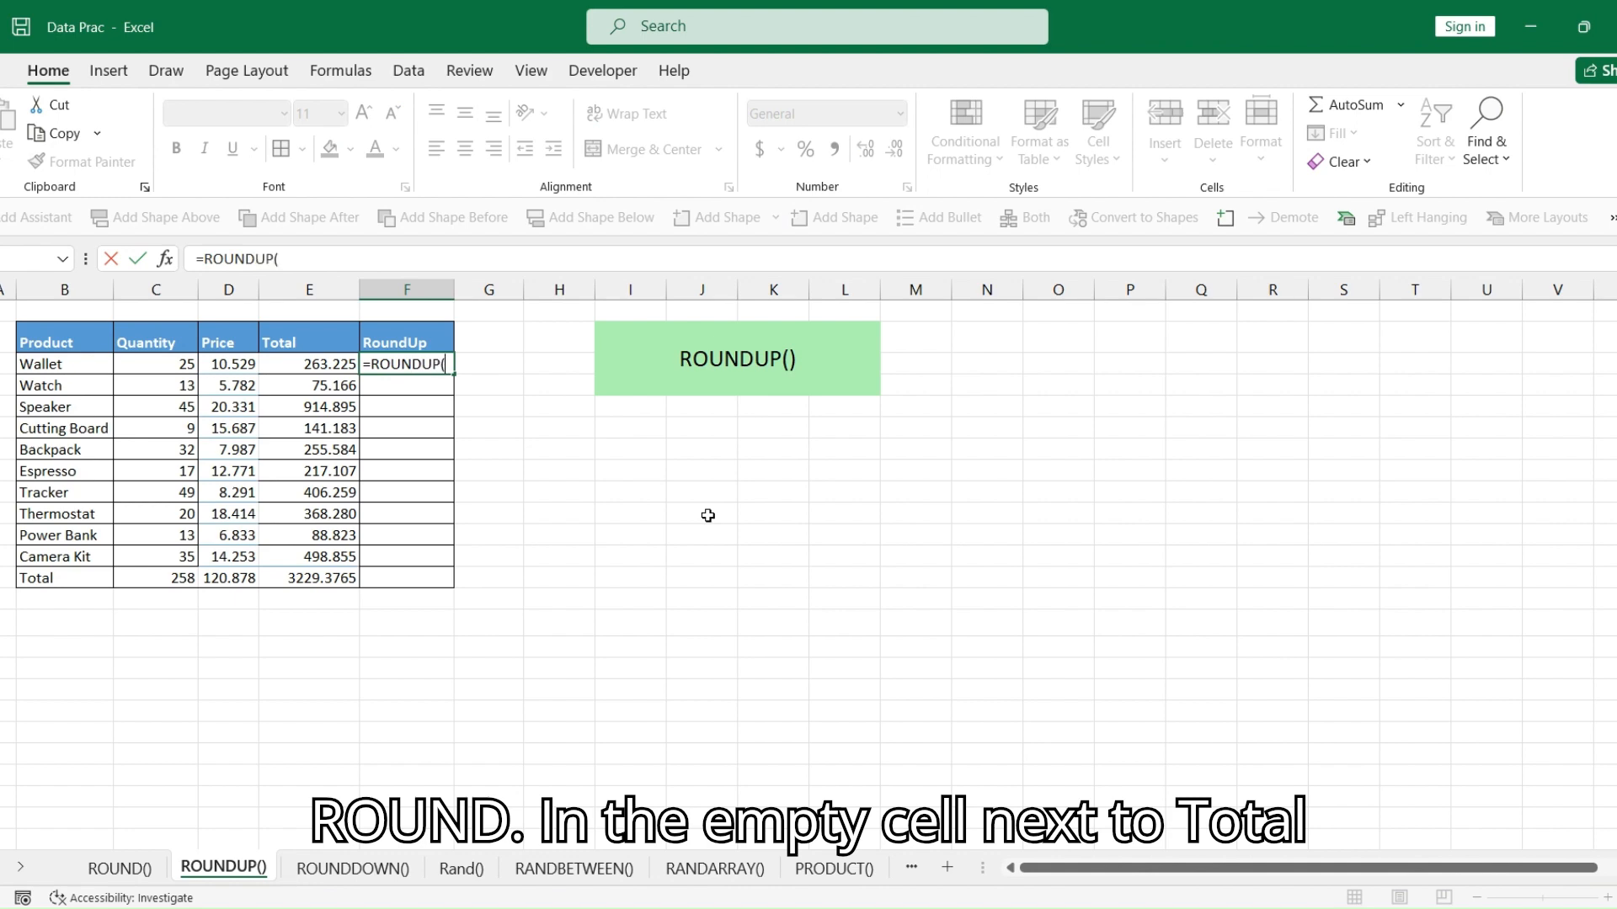
type("UP(")
key("Left")
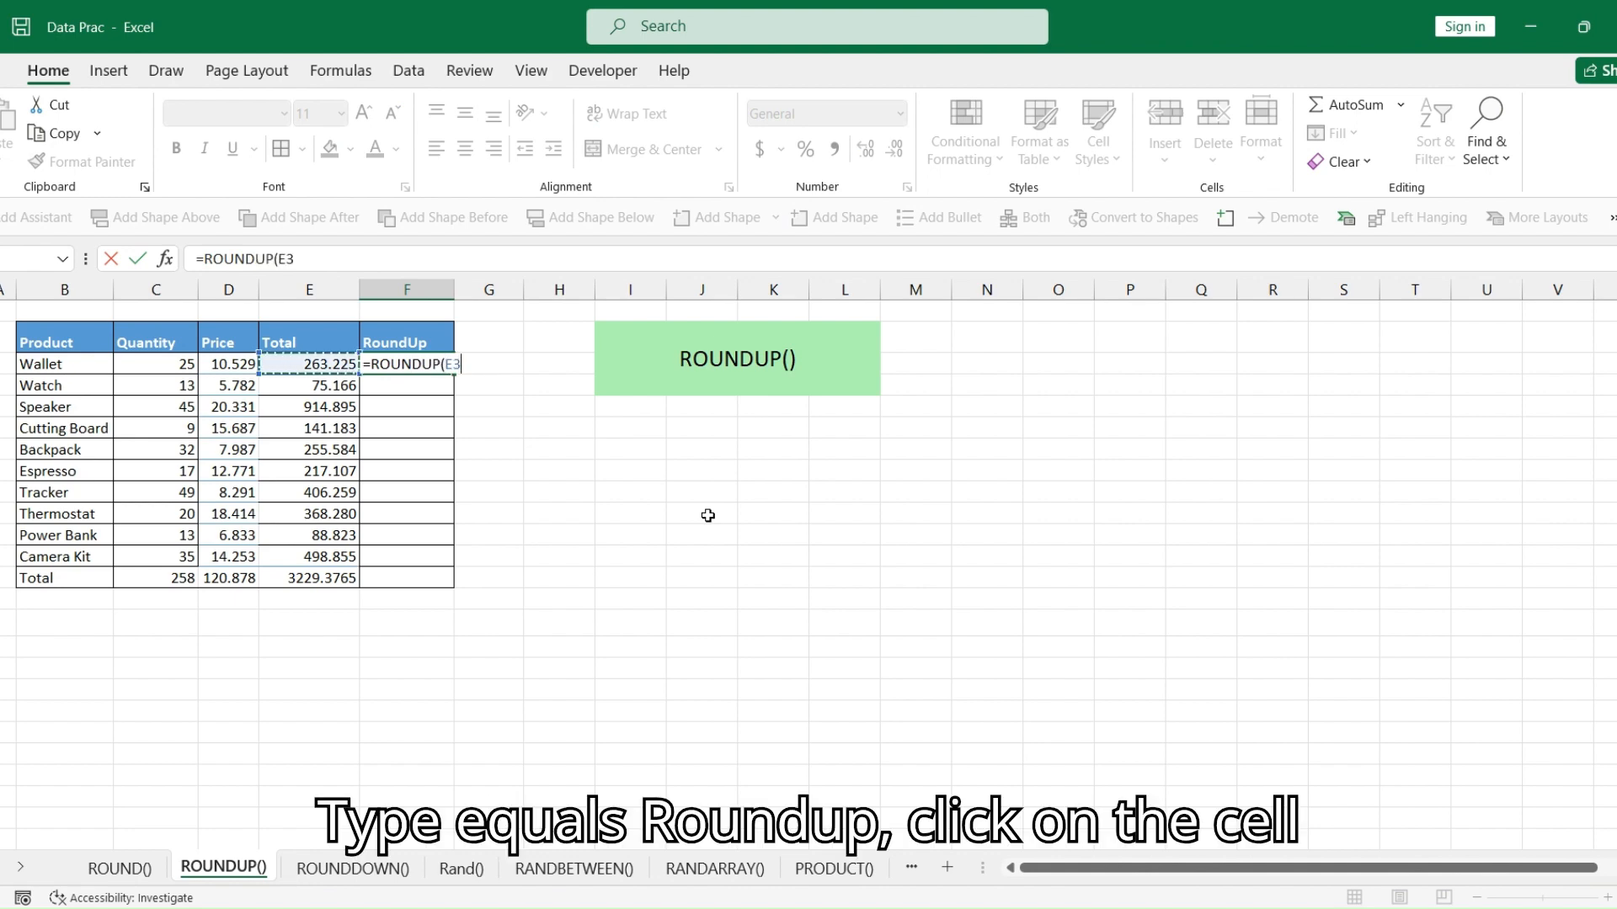
type(",1")
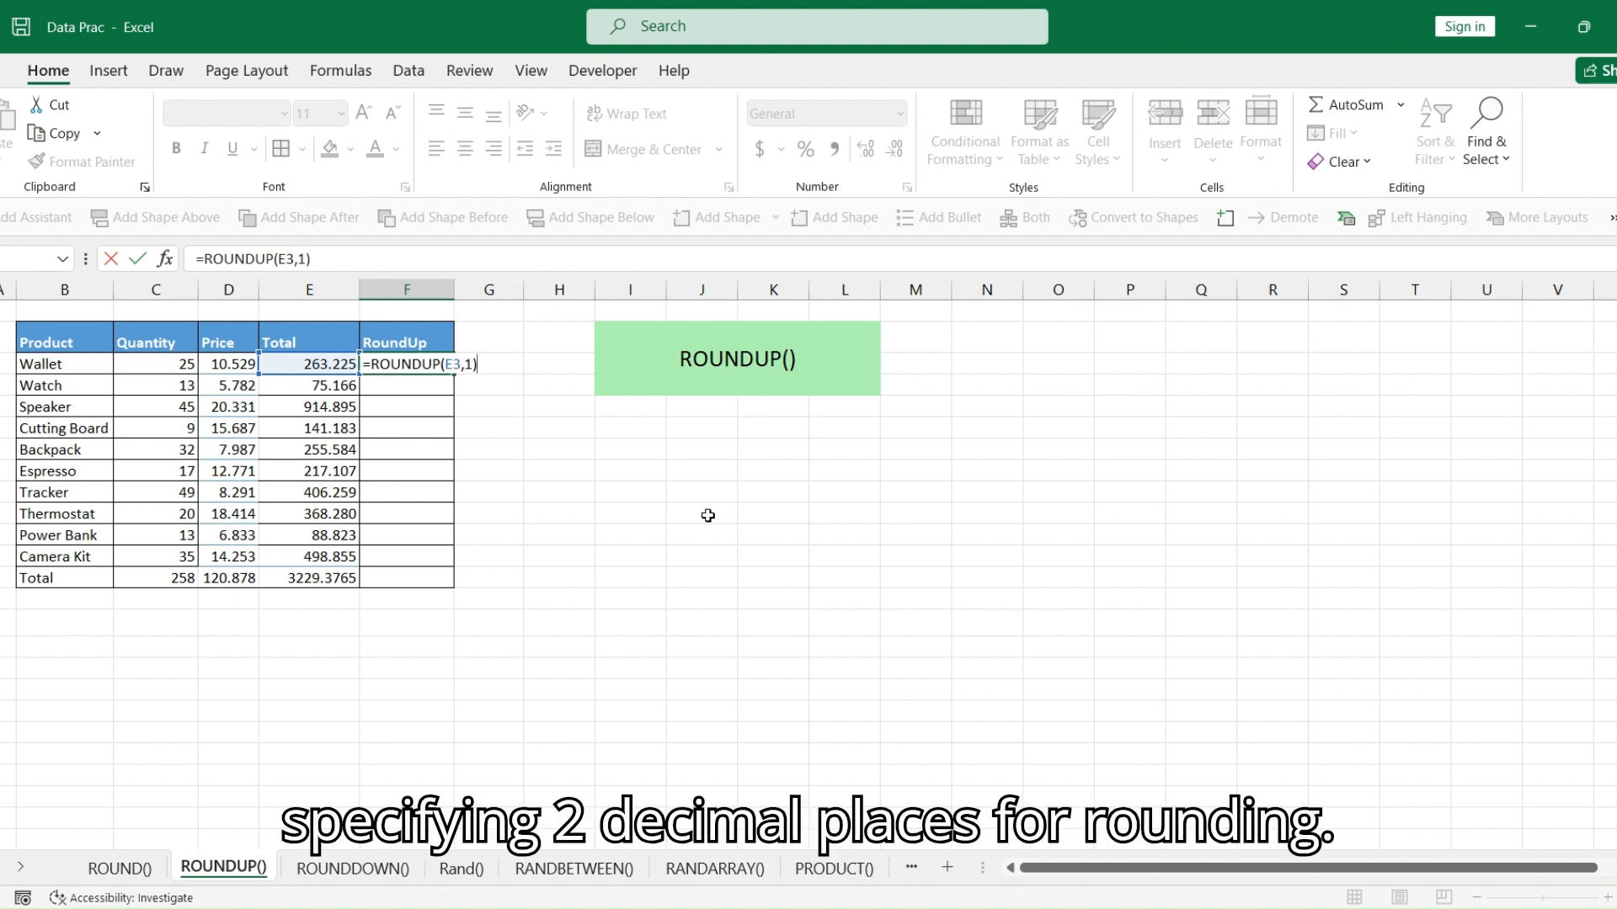
key("Return")
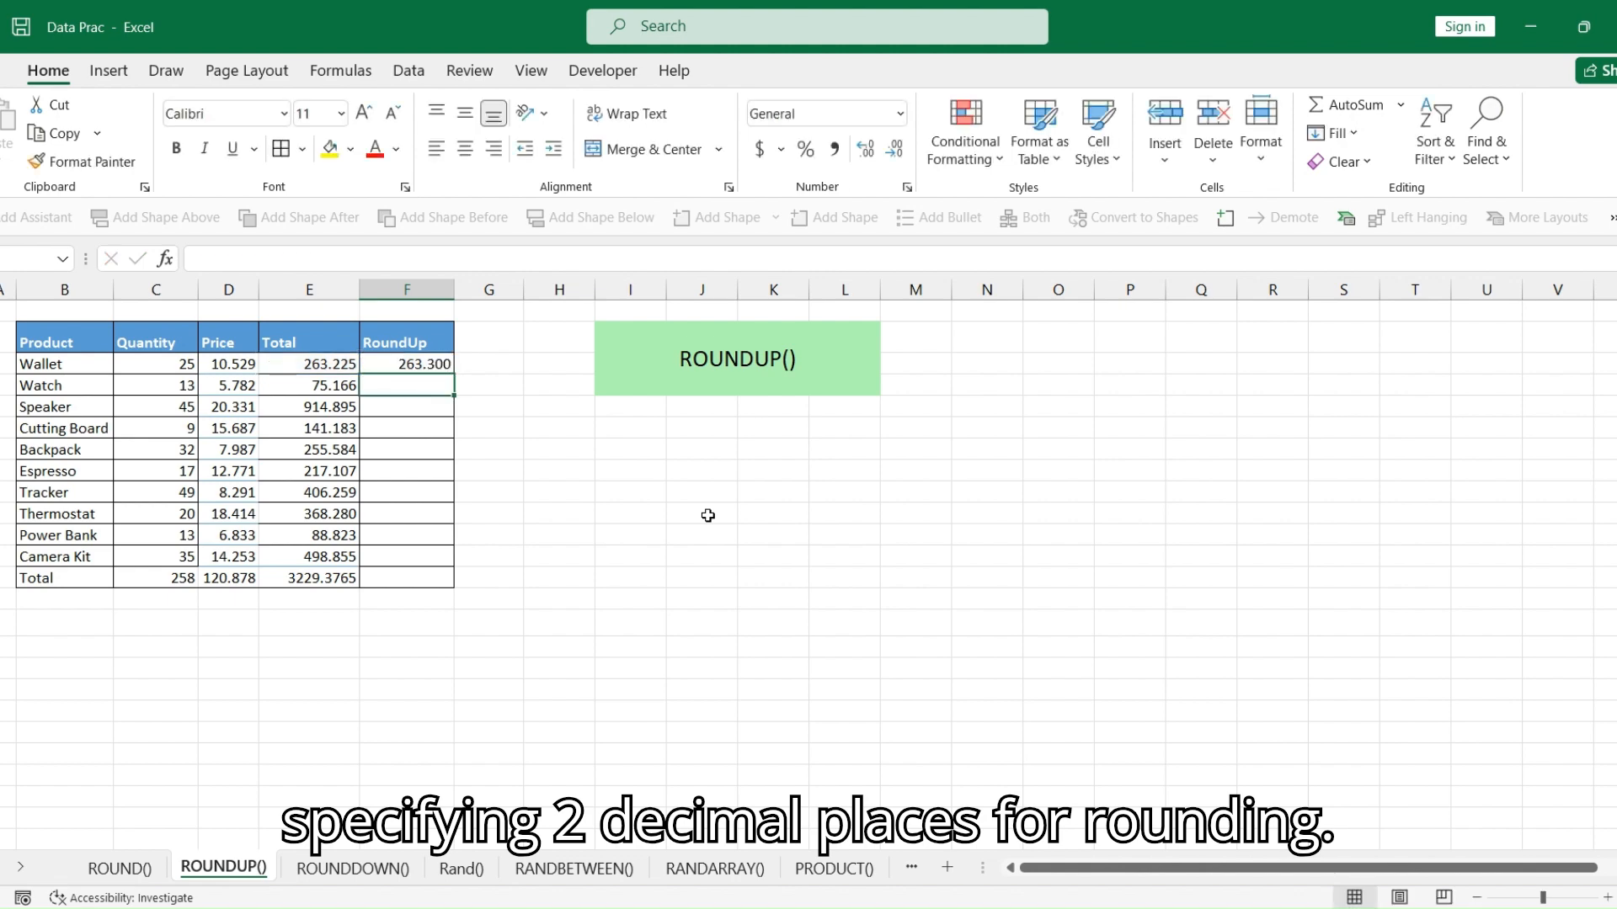
Fill the RoundUp formula from Wallet down through the Total row and display the results with two decimal places
left_click(426, 364)
mouse_move(453, 379)
left_mouse_down()
mouse_move(453, 402)
mouse_move(451, 389)
left_mouse_up()
left_click(441, 365)
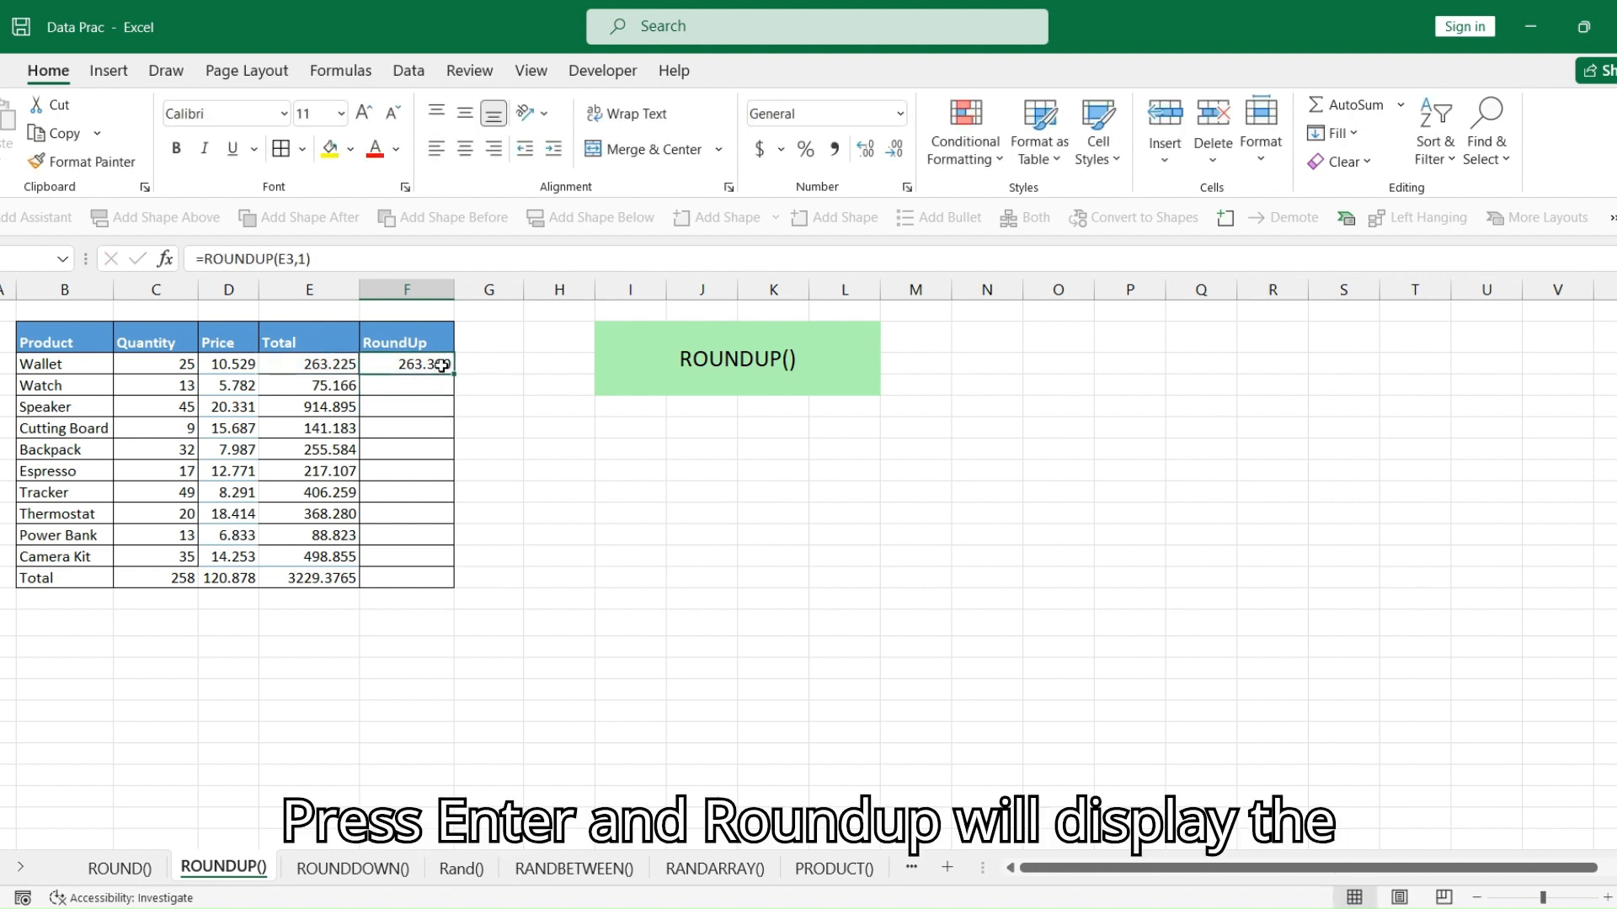
double_click(453, 374)
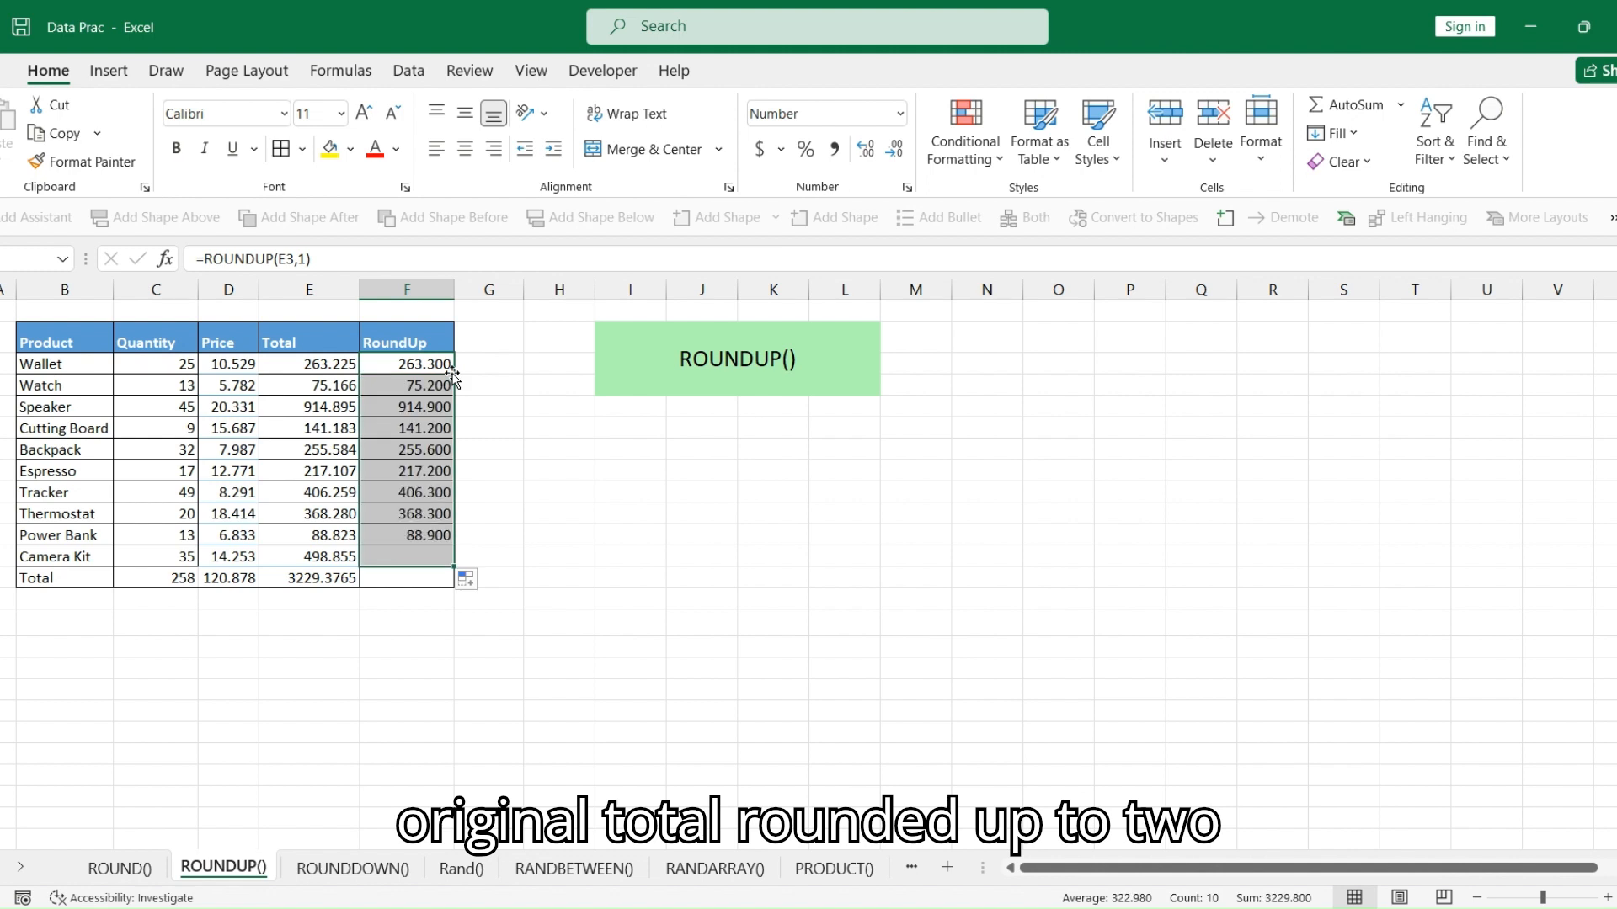
left_click_drag(454, 565, 455, 584)
left_click(886, 157)
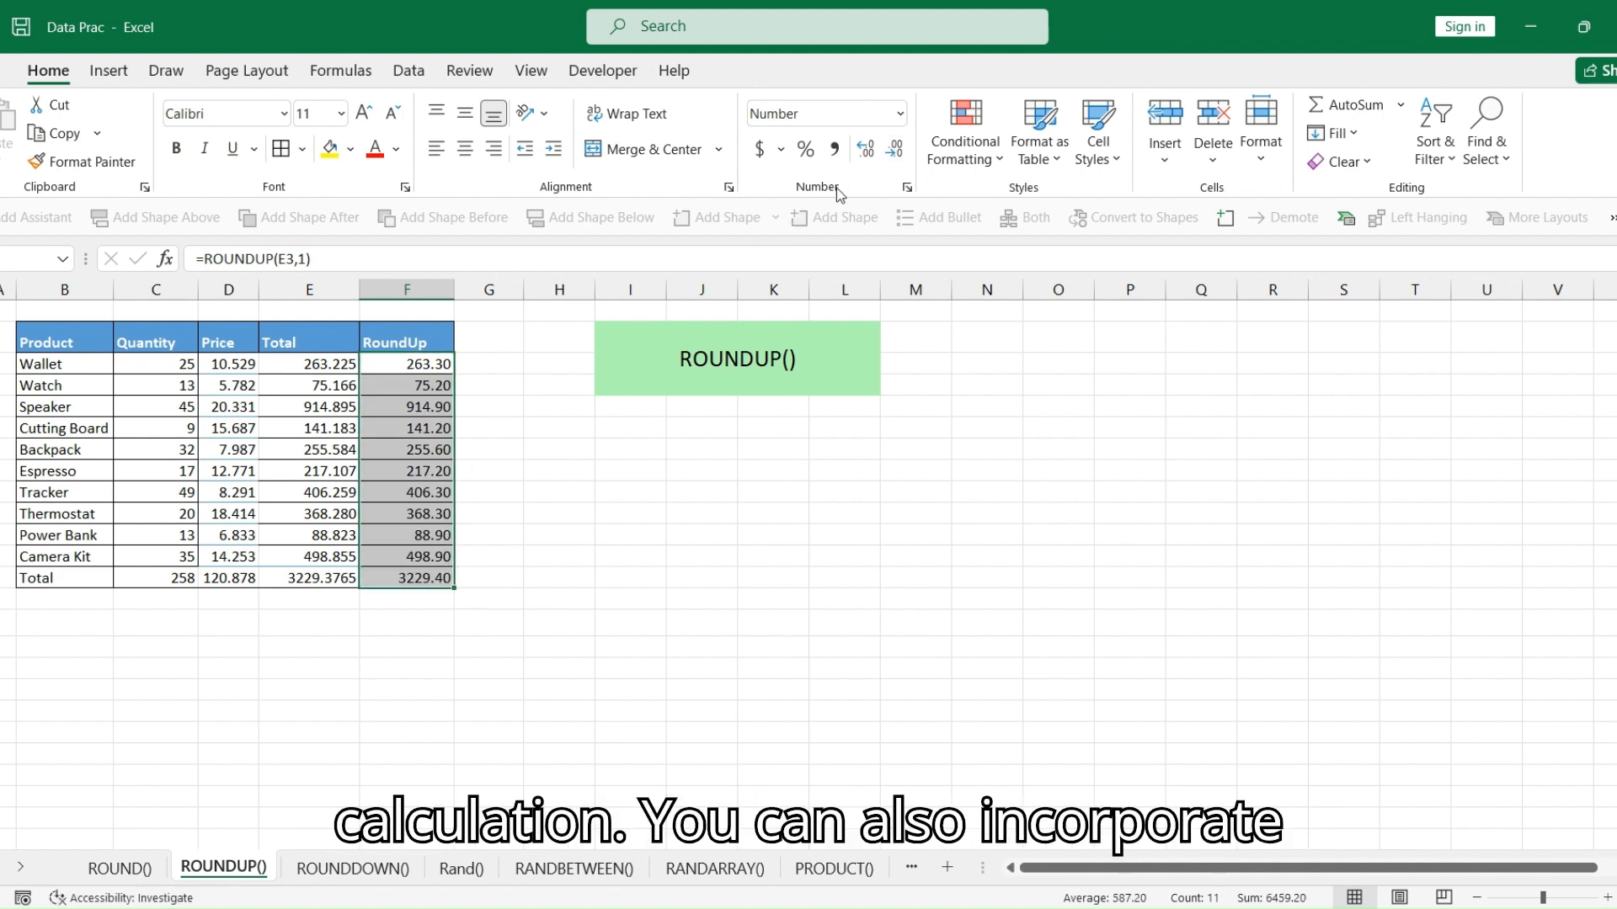
Display the RoundUp values from Wallet through the Total row with one decimal place
left_click(428, 400)
left_click(427, 533)
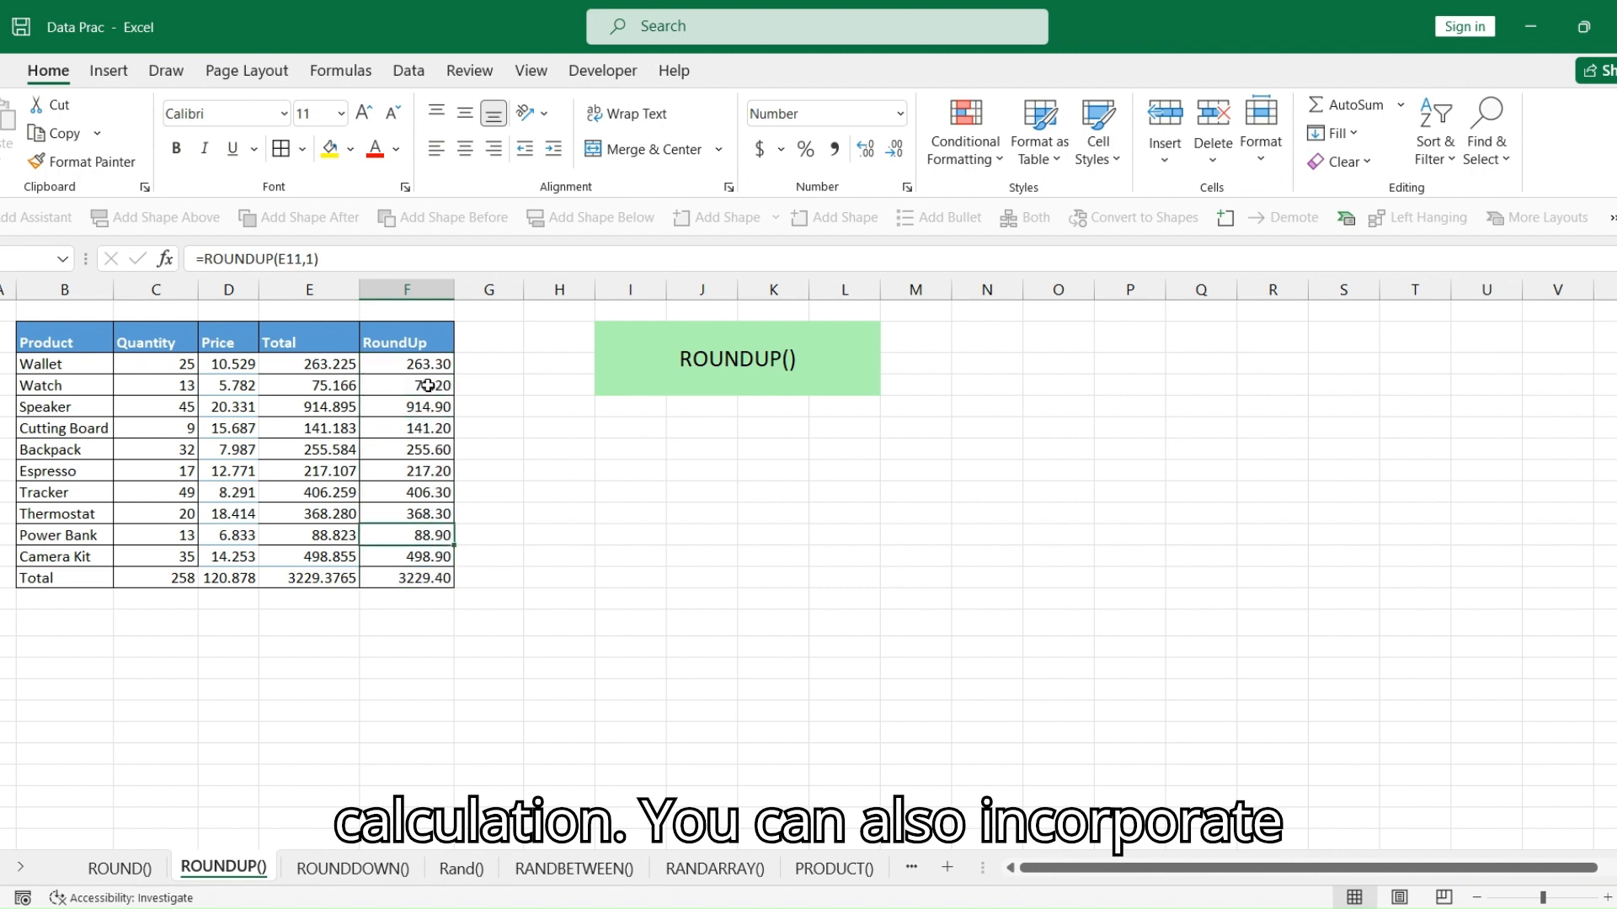
left_click(432, 367)
left_click_drag(432, 364, 433, 580)
left_click(878, 156)
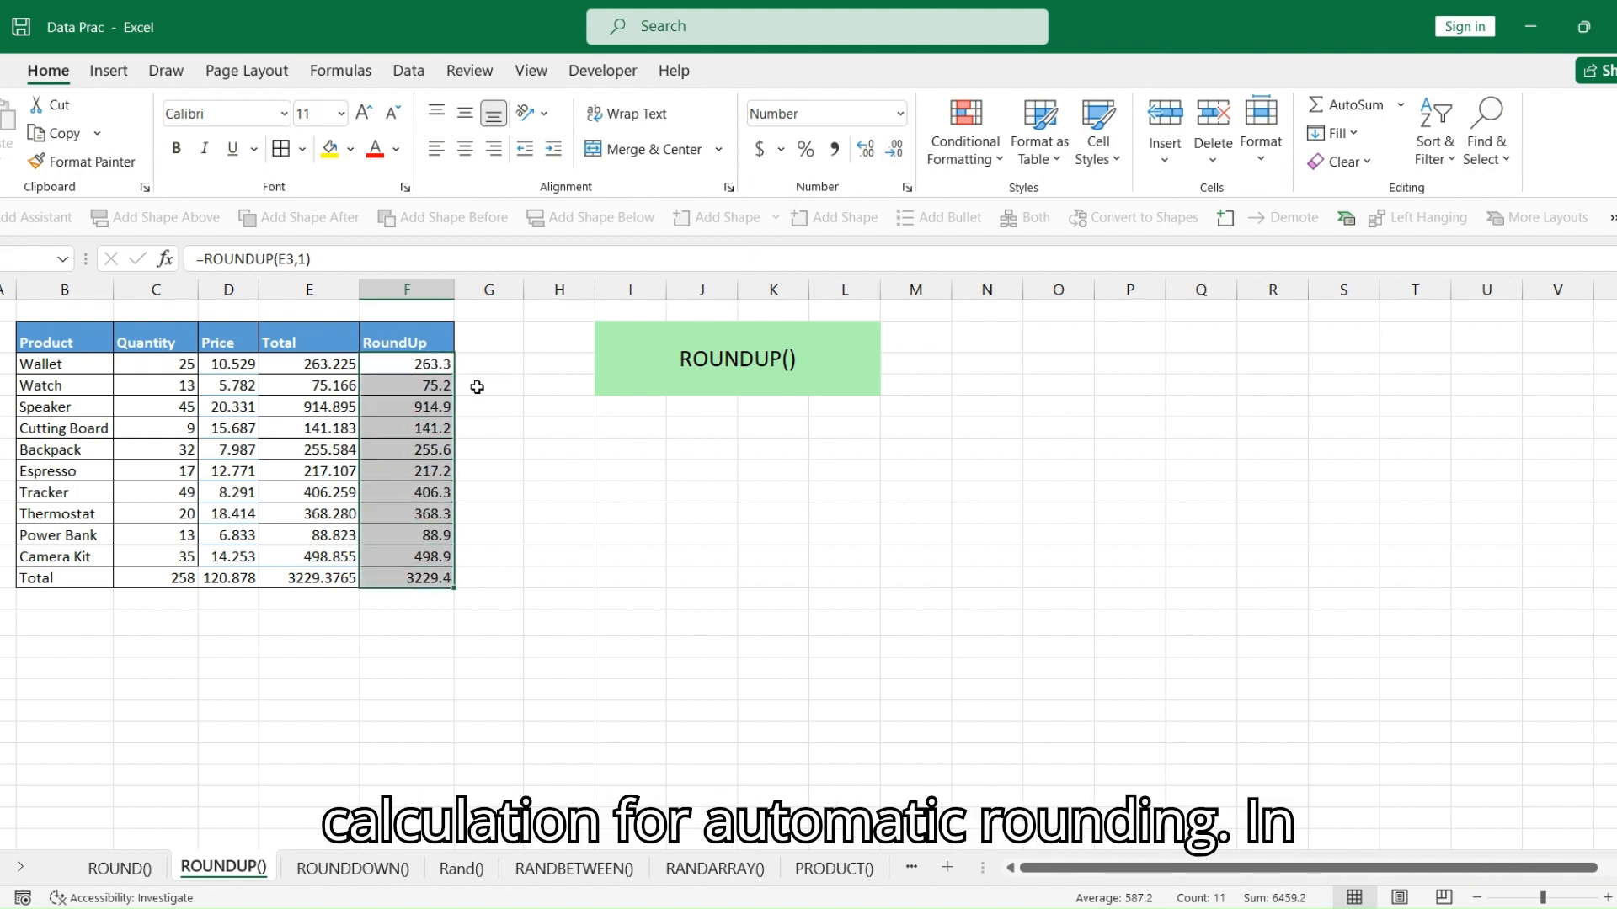
Clear the Total column's contents from the Wallet row through the Total row
left_click(324, 363)
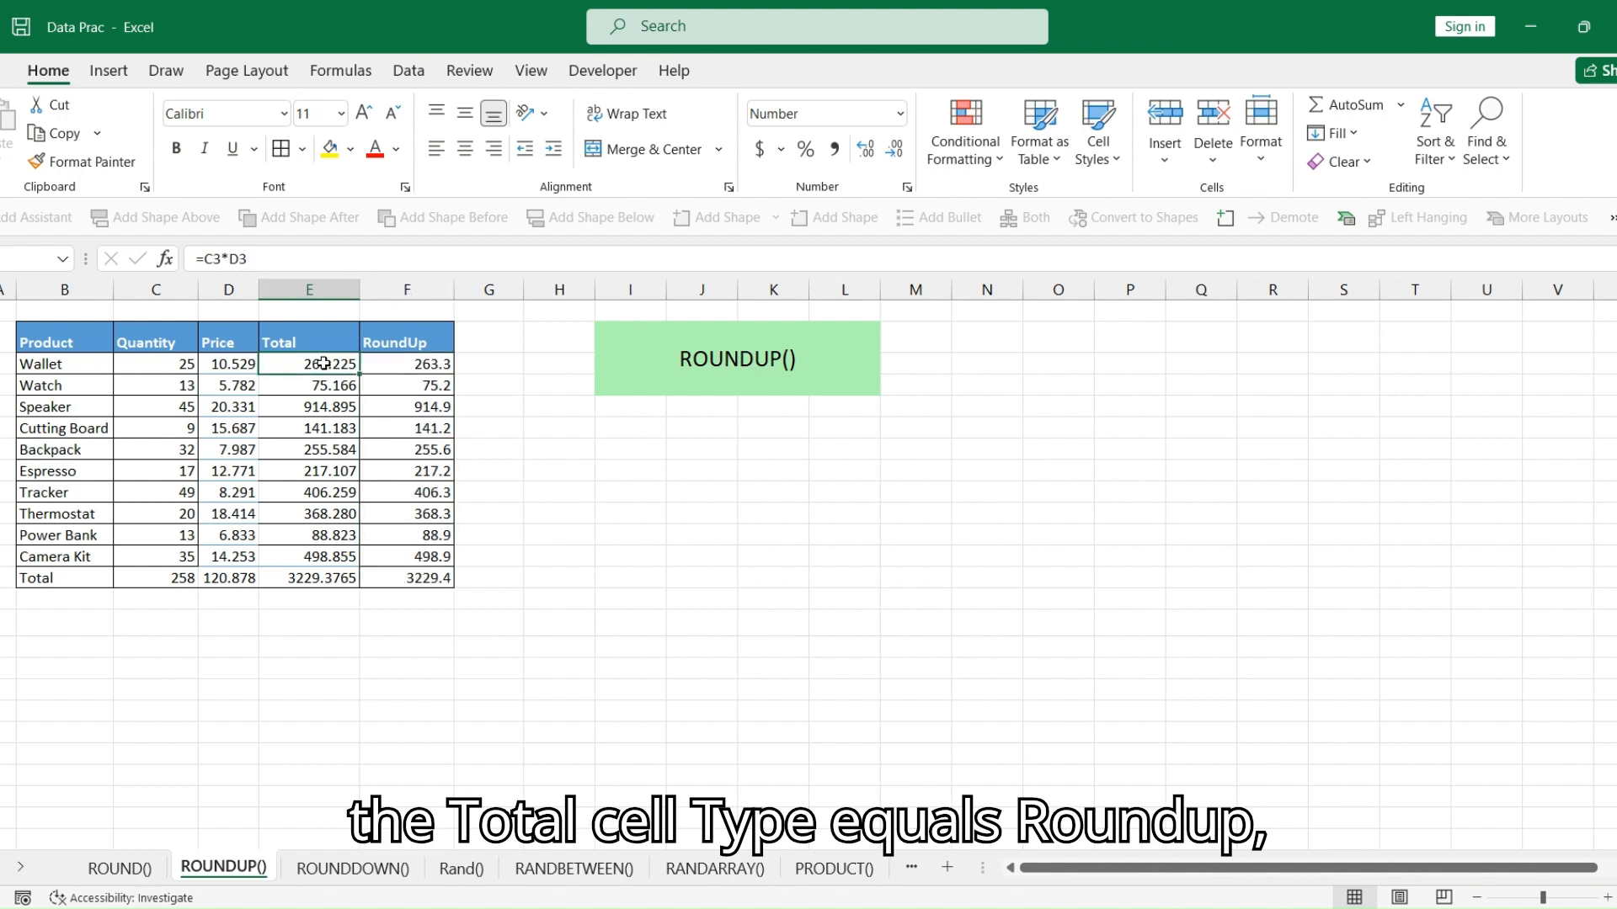
left_click_drag(325, 364, 308, 567)
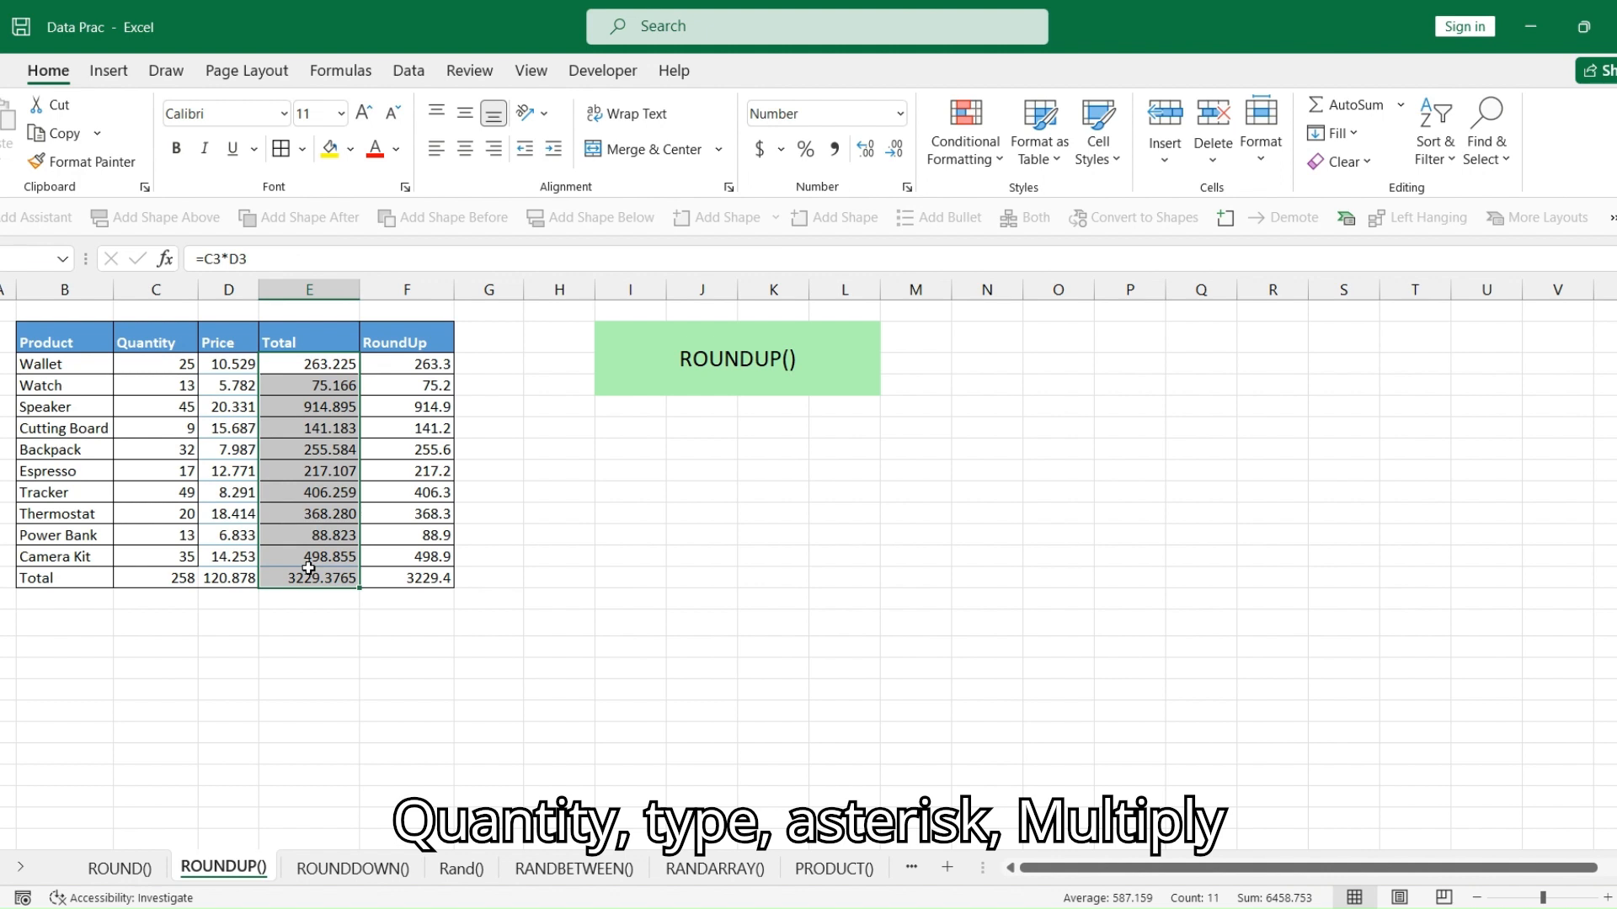
key("Delete")
Calculate the Wallet row's Total rounded up to one decimal place with the formula =ROUNDUP(C3*D3,1)
left_click(320, 364)
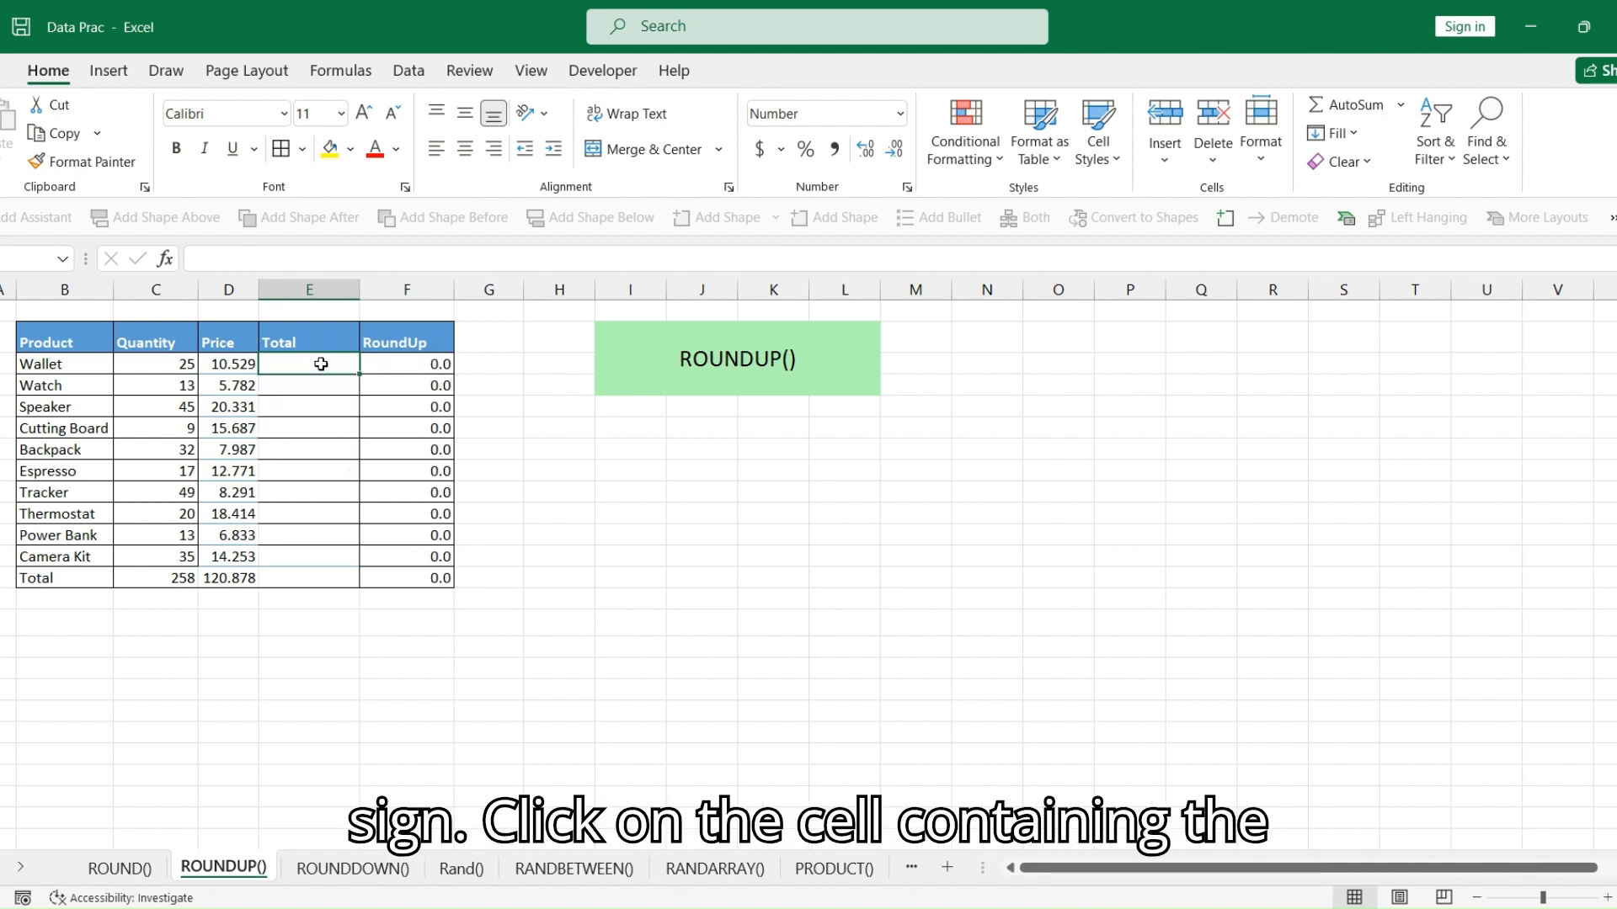
type("=ROUNDUP")
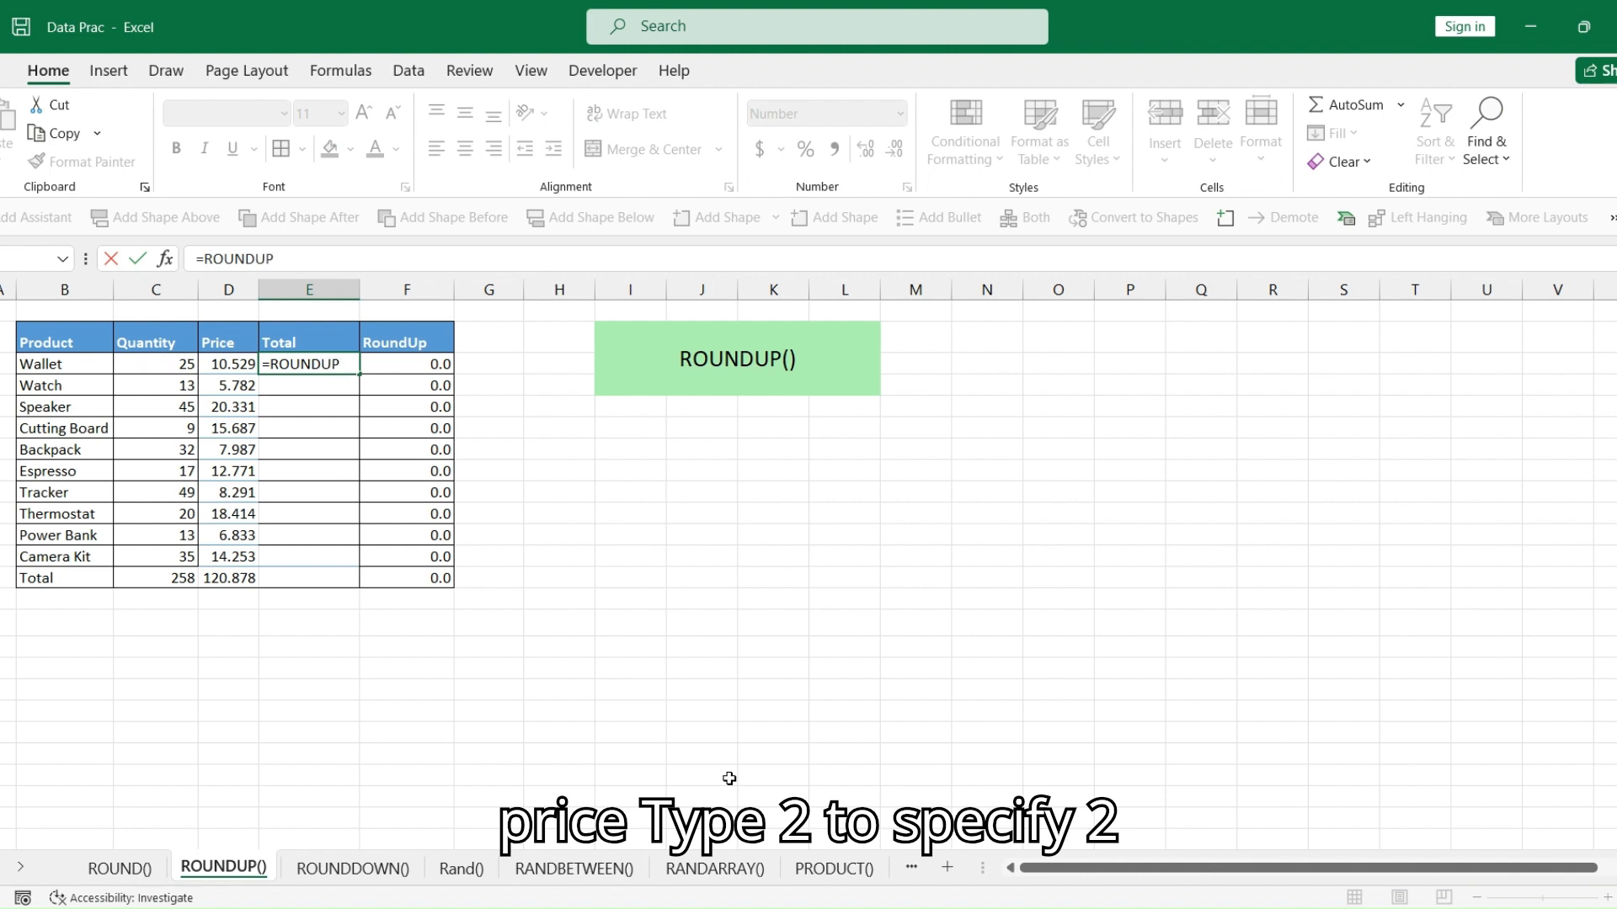
type("(")
key("Left")
key("Left")
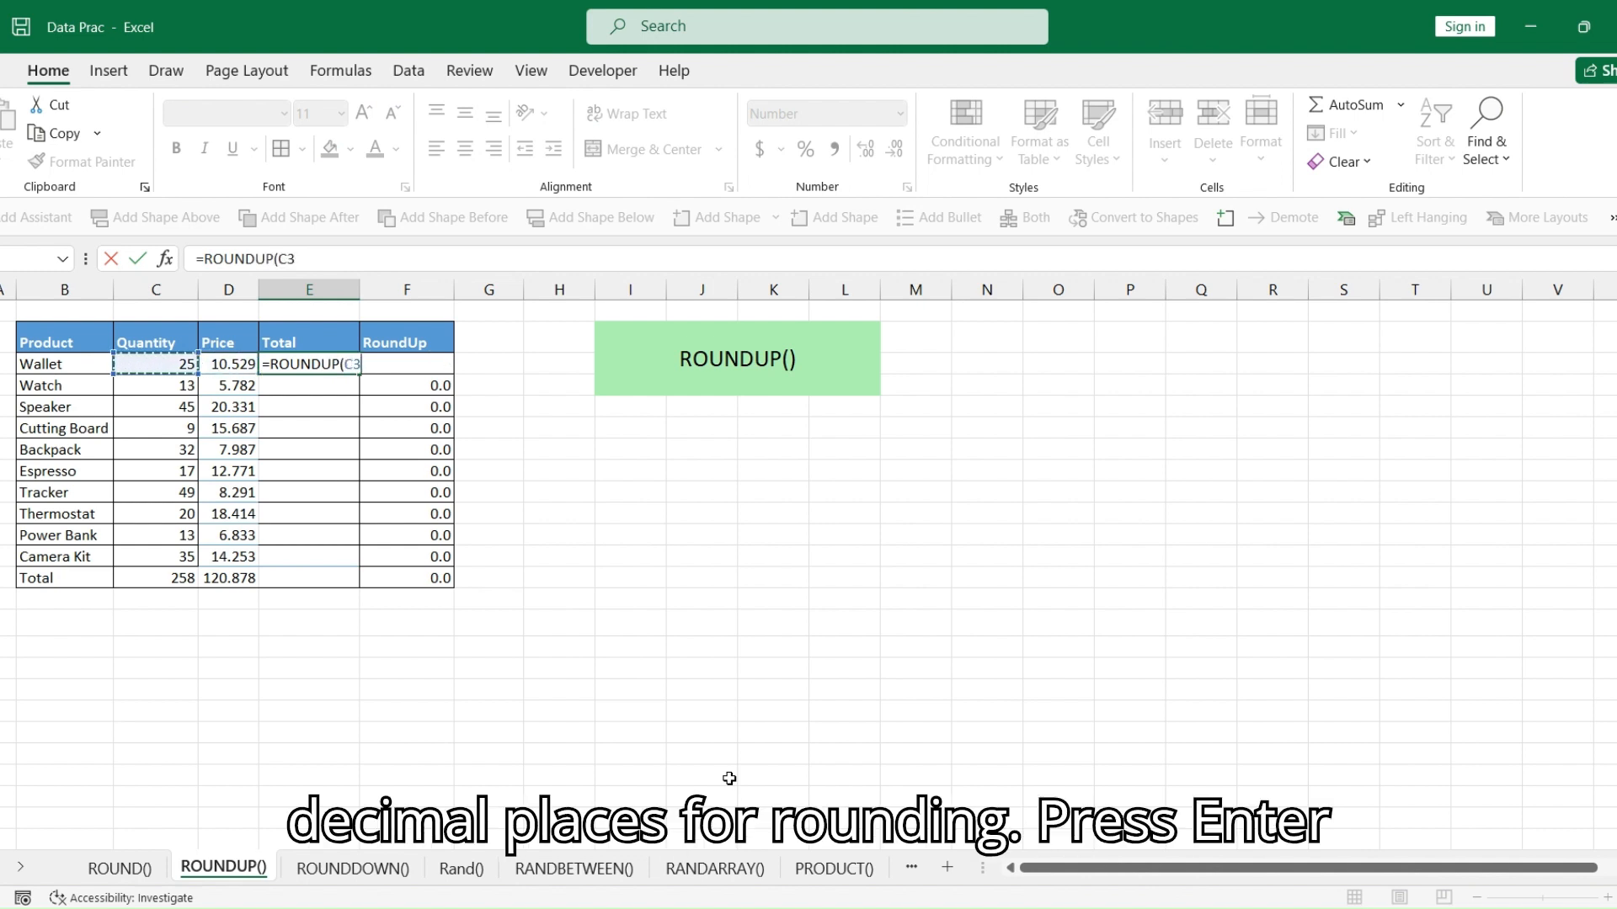
type("*")
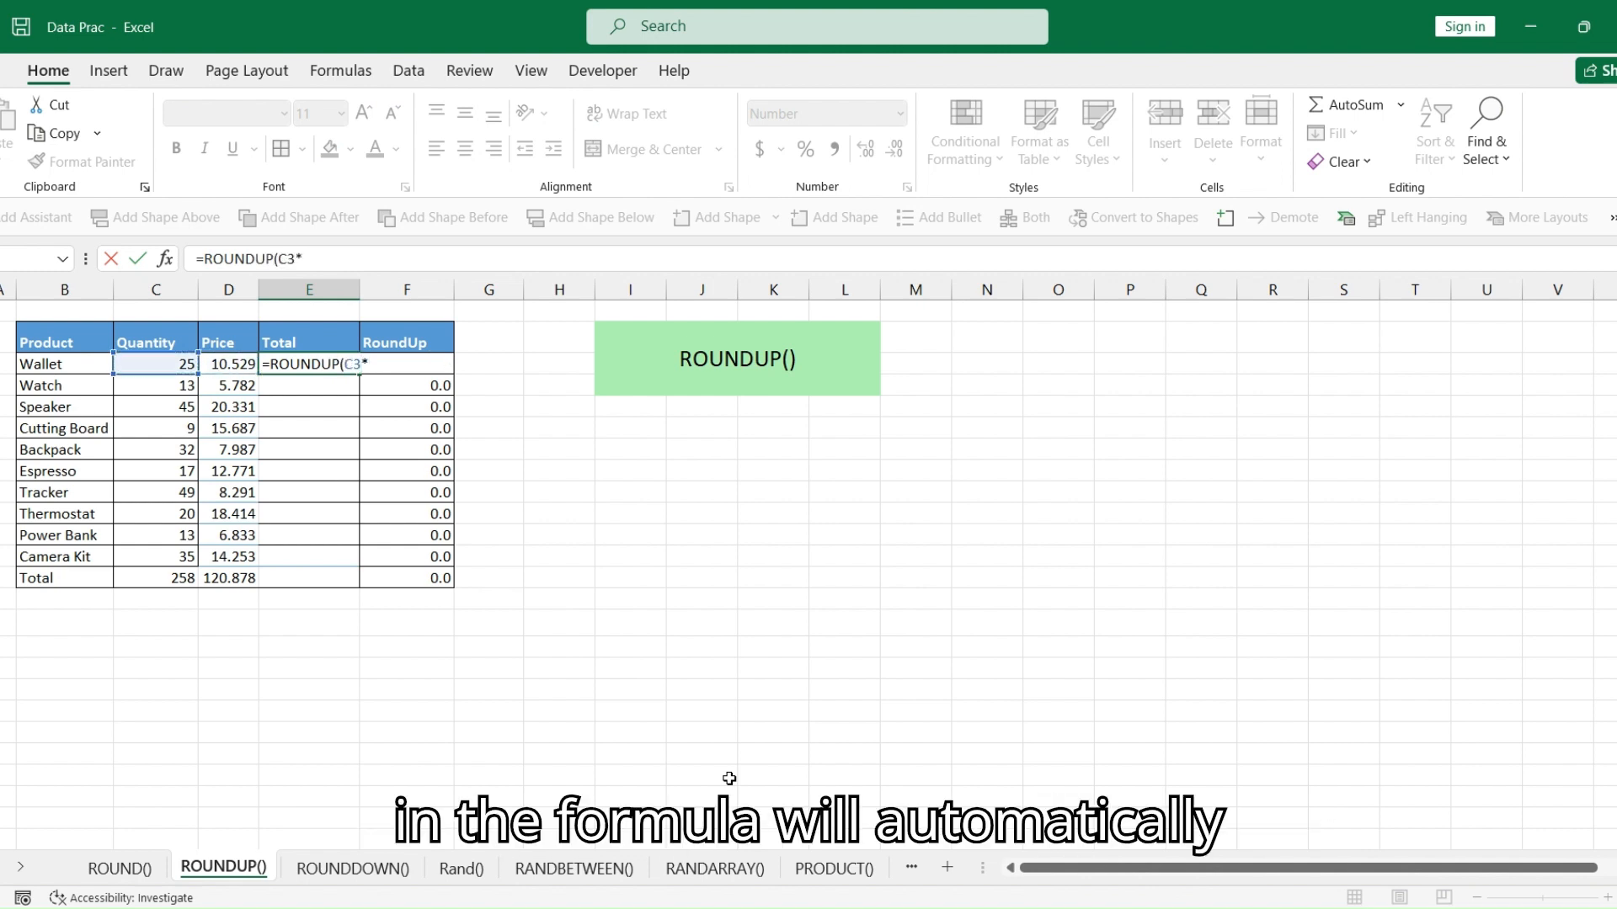
key("Left")
type(",")
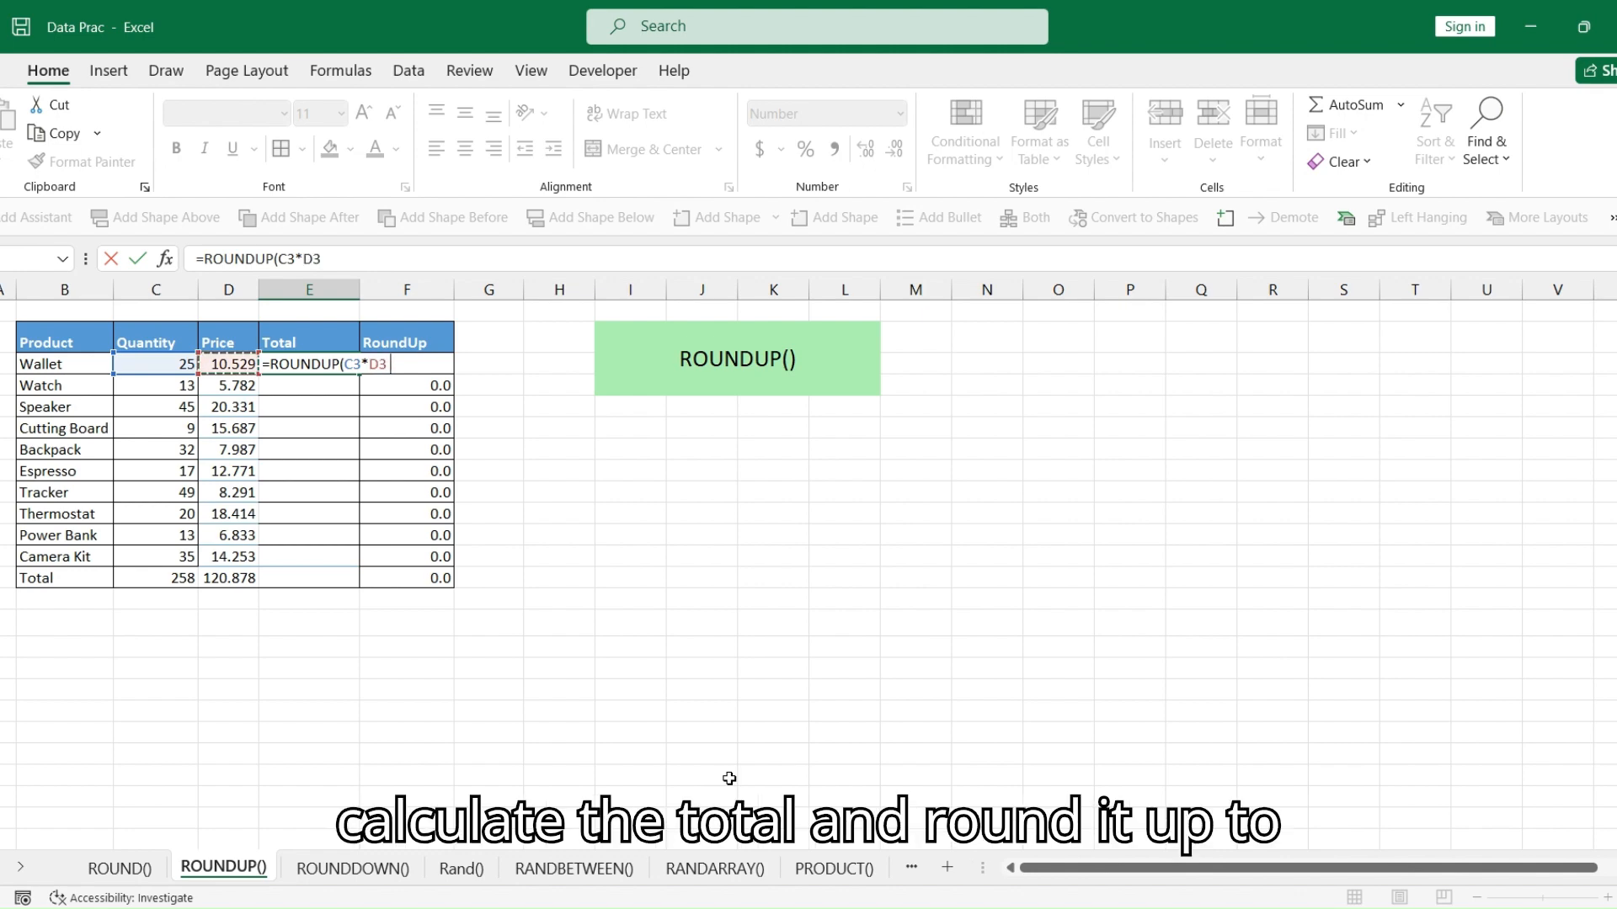
type("1)")
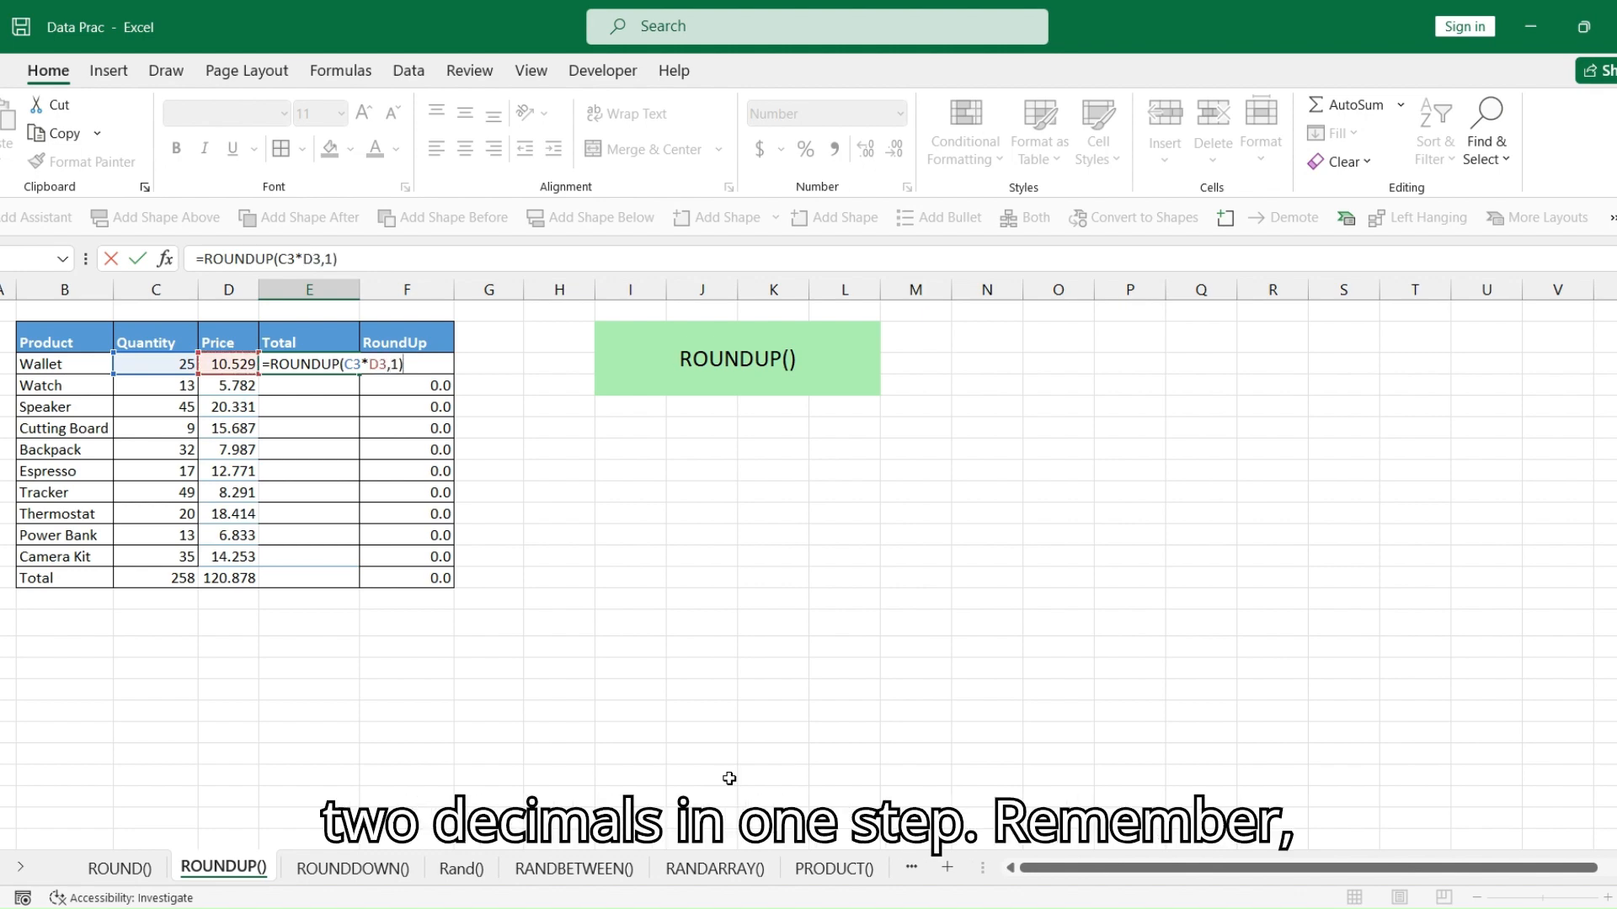
key("Return")
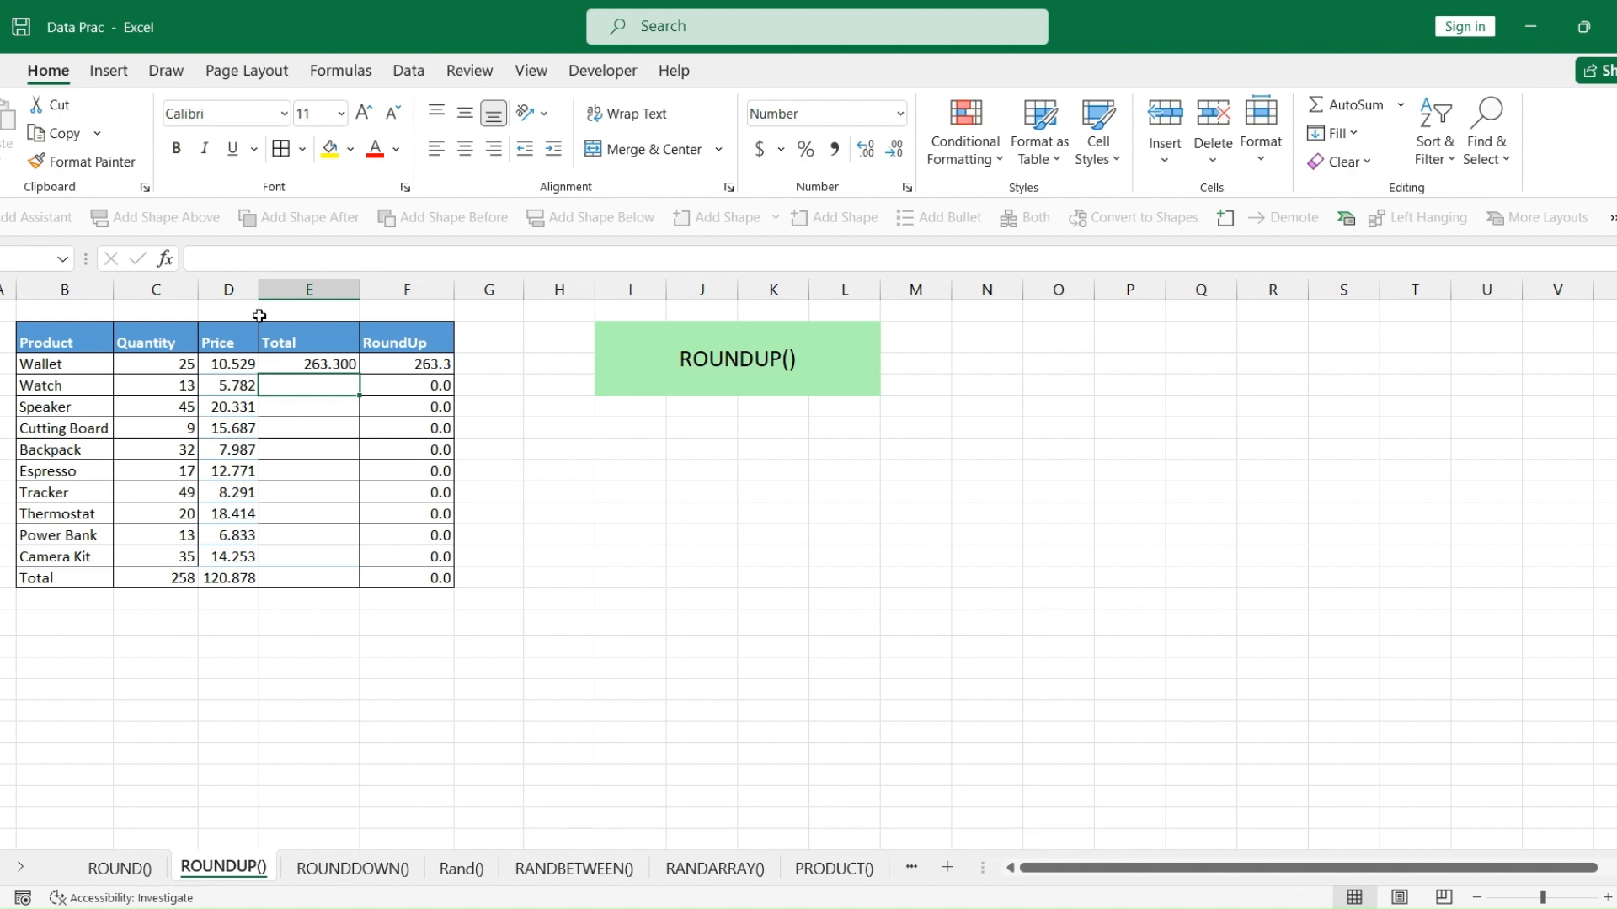
Fill the Wallet ROUNDUP formula down the Total column through the Total row and display these values with two decimal places
left_click(325, 364)
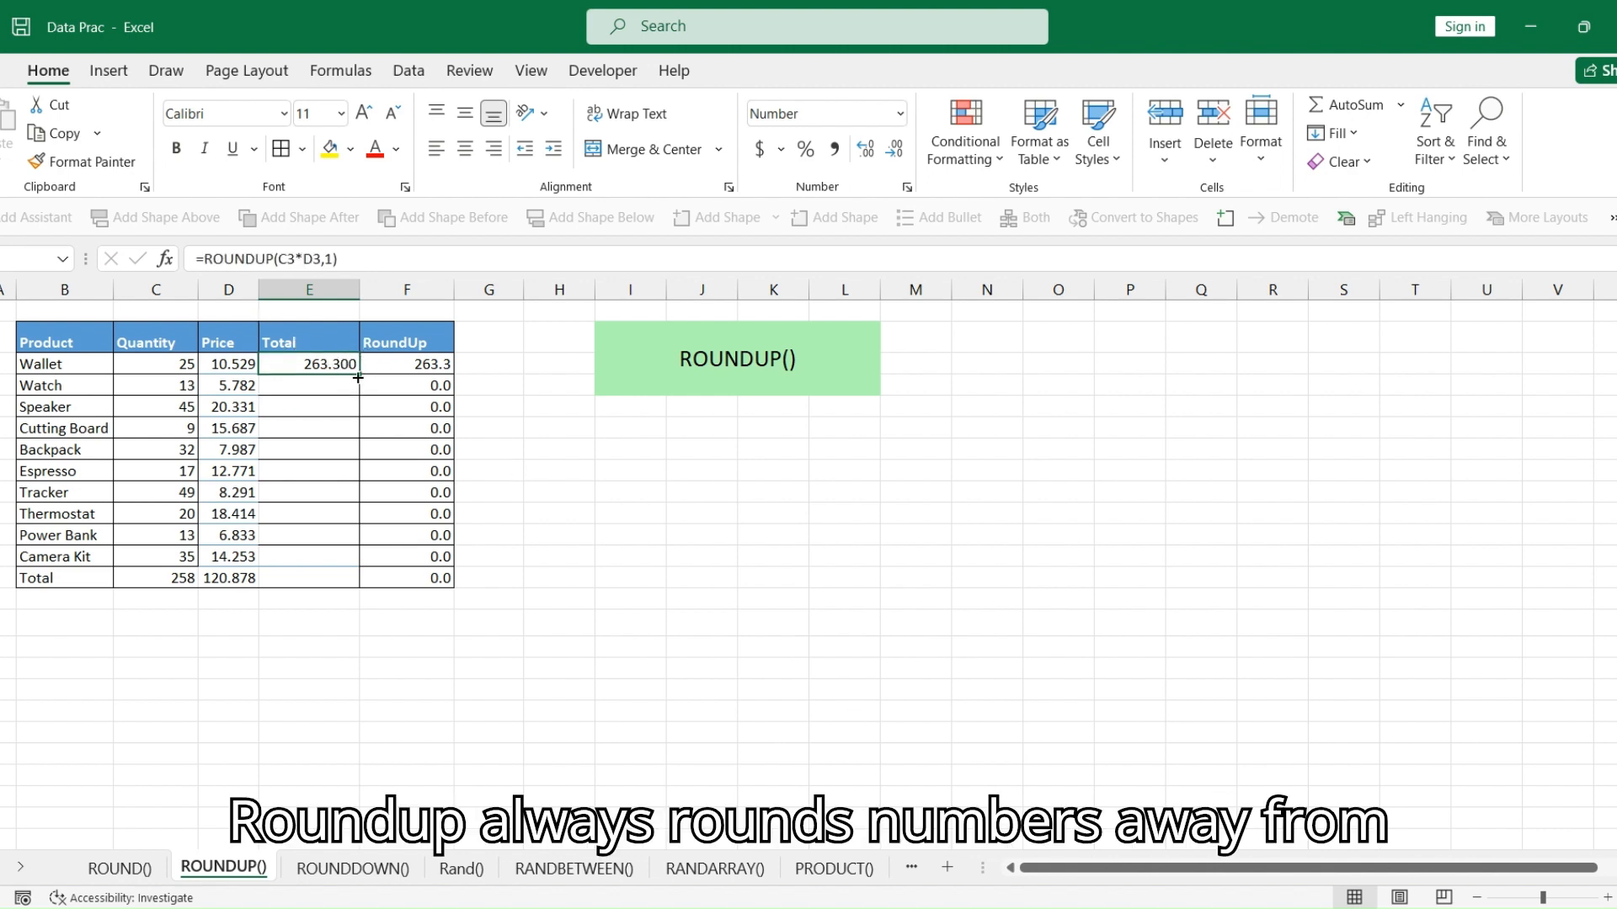
left_click_drag(360, 374, 359, 581)
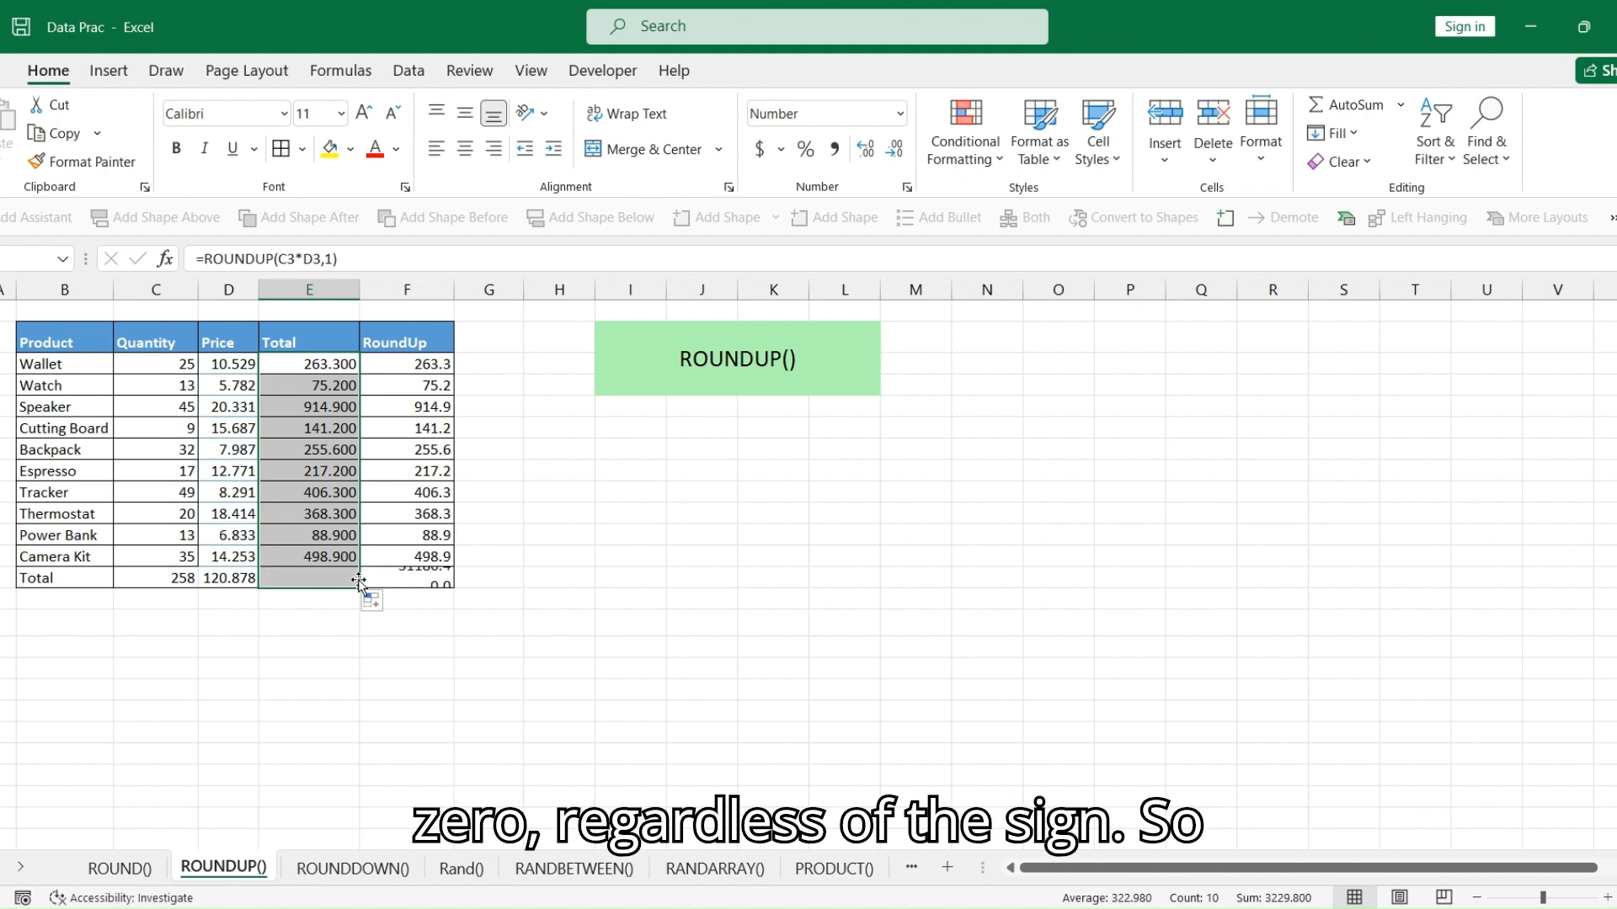
left_click(895, 149)
left_click(896, 149)
left_click(864, 149)
left_click(735, 529)
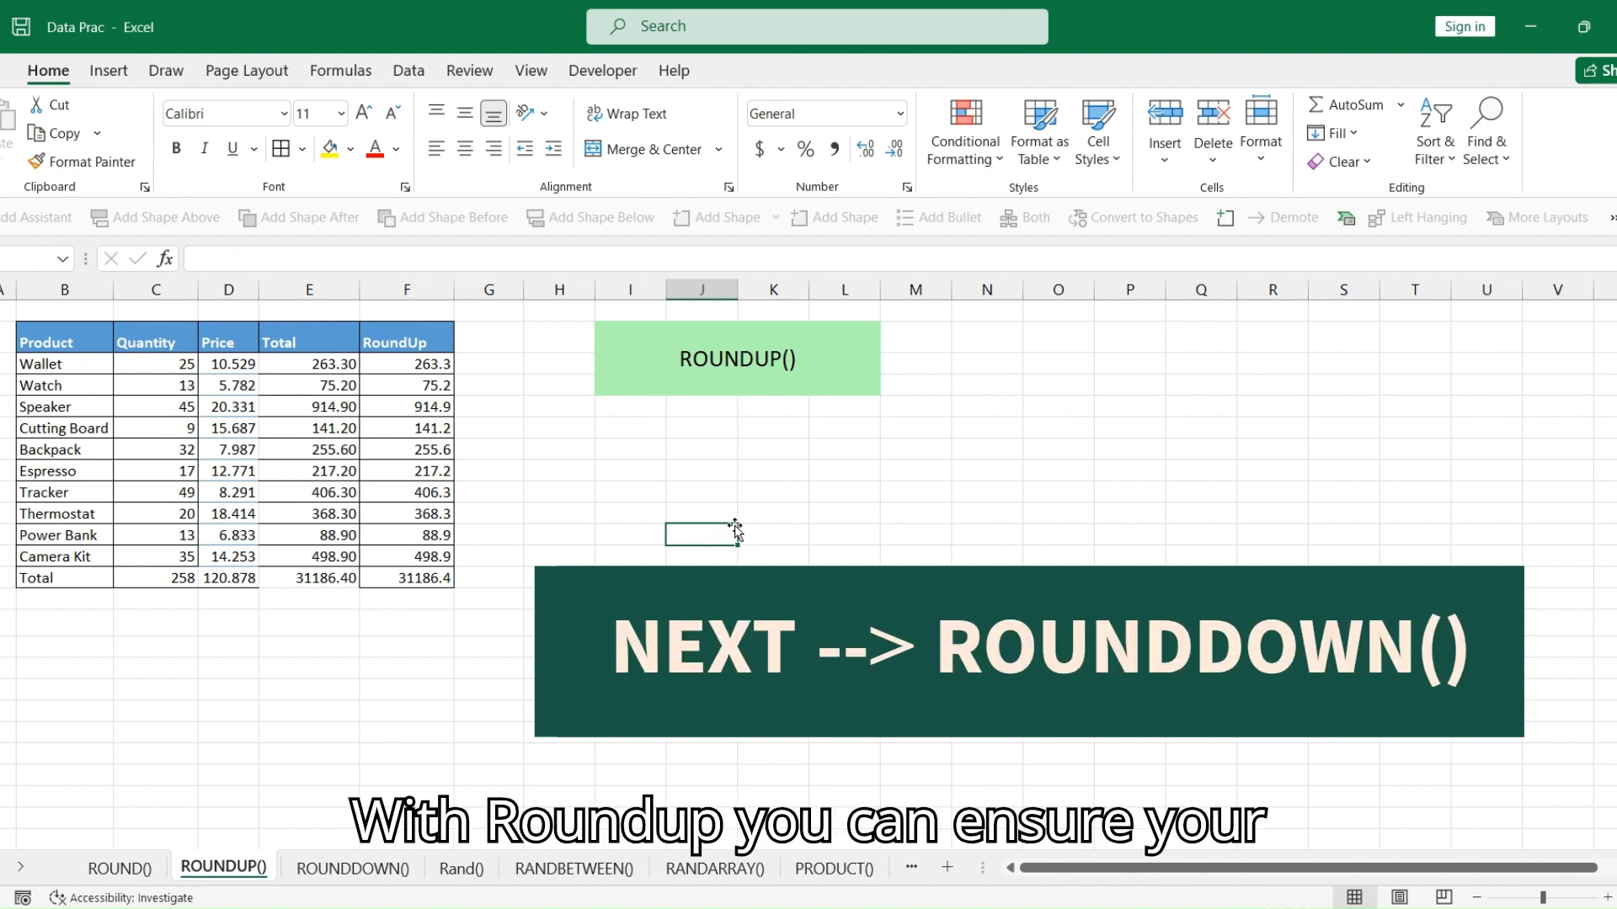
On the ROUNDDOWN() worksheet, calculate the Wallet Total with =C3*D3 and fill the formula down to Camera Kit
left_click(346, 880)
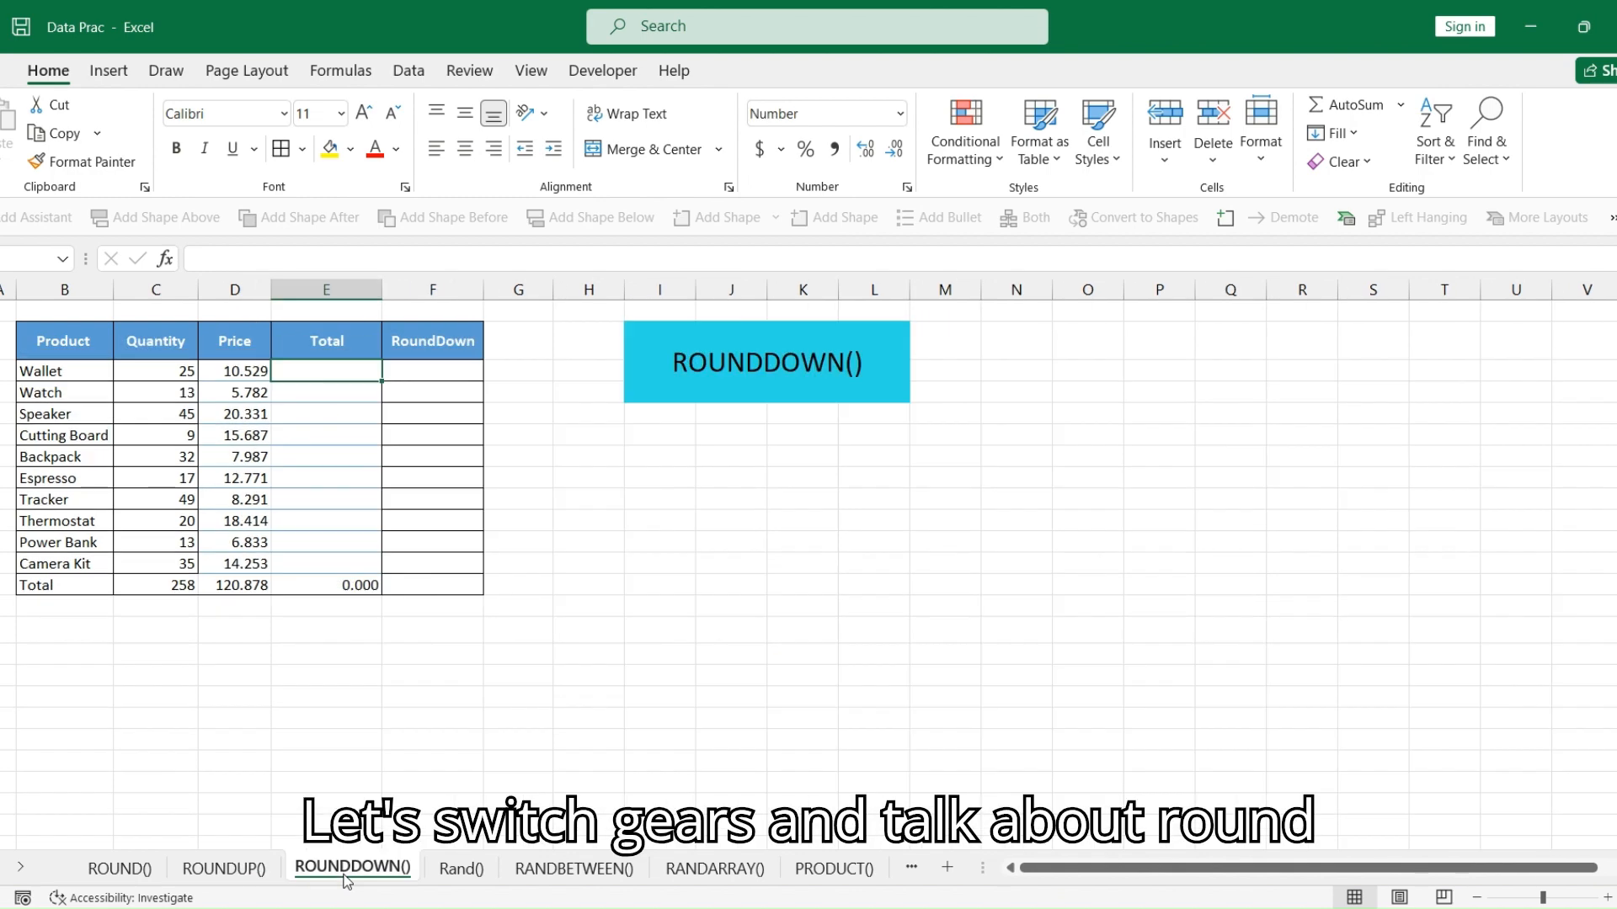
left_click(762, 379)
left_click(351, 372)
type("=")
left_click(192, 372)
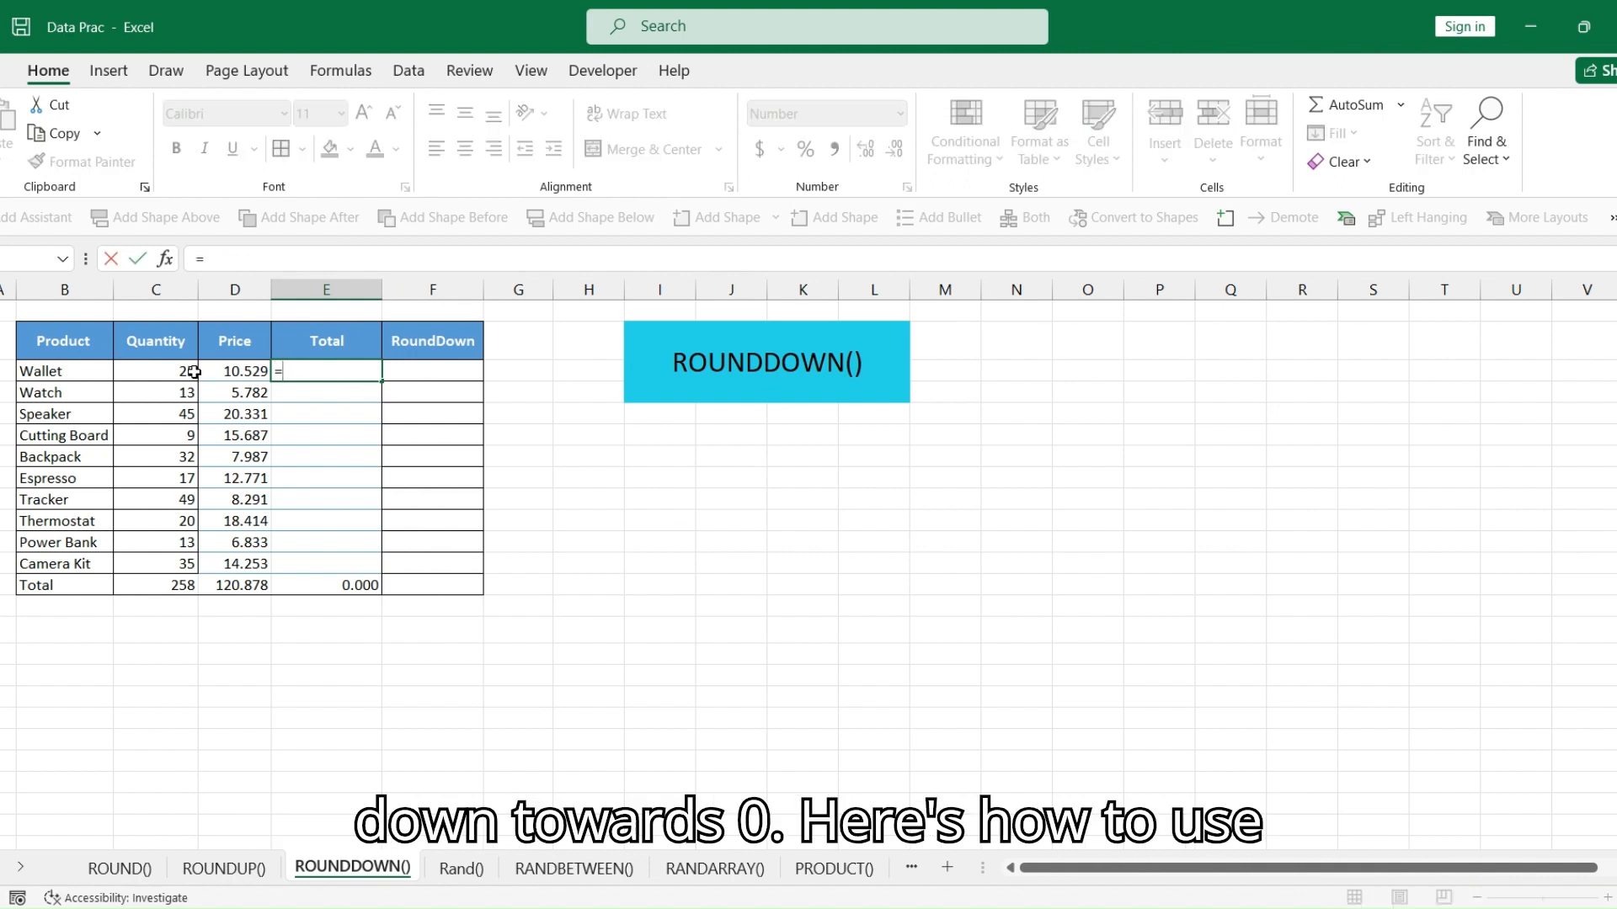
type("*")
left_click(246, 371)
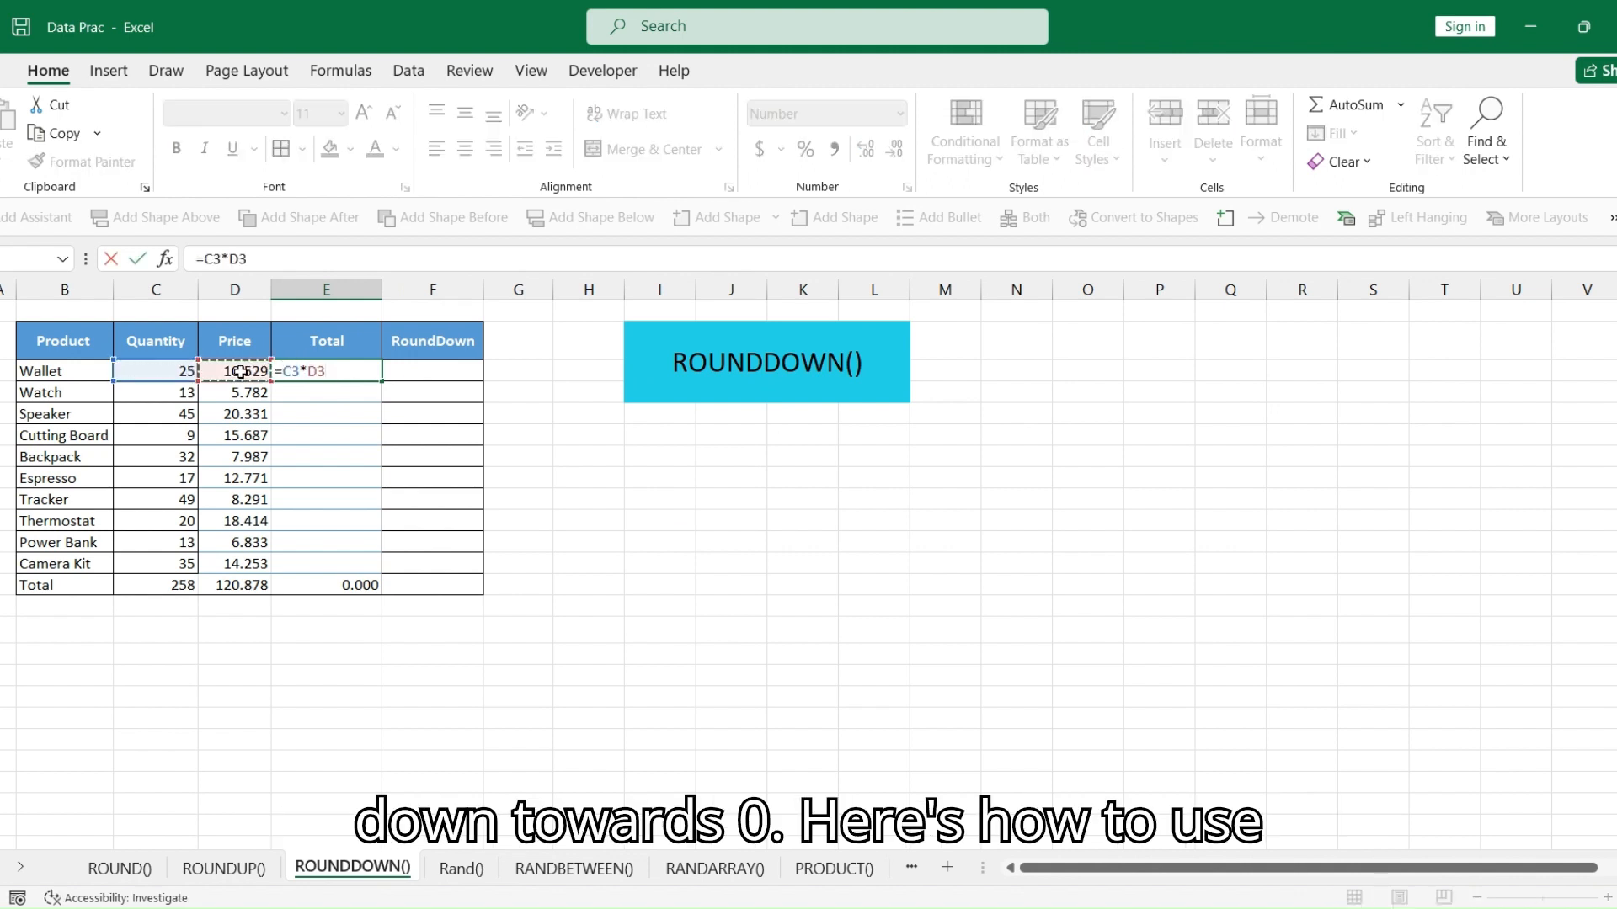
key("Return")
left_click(362, 370)
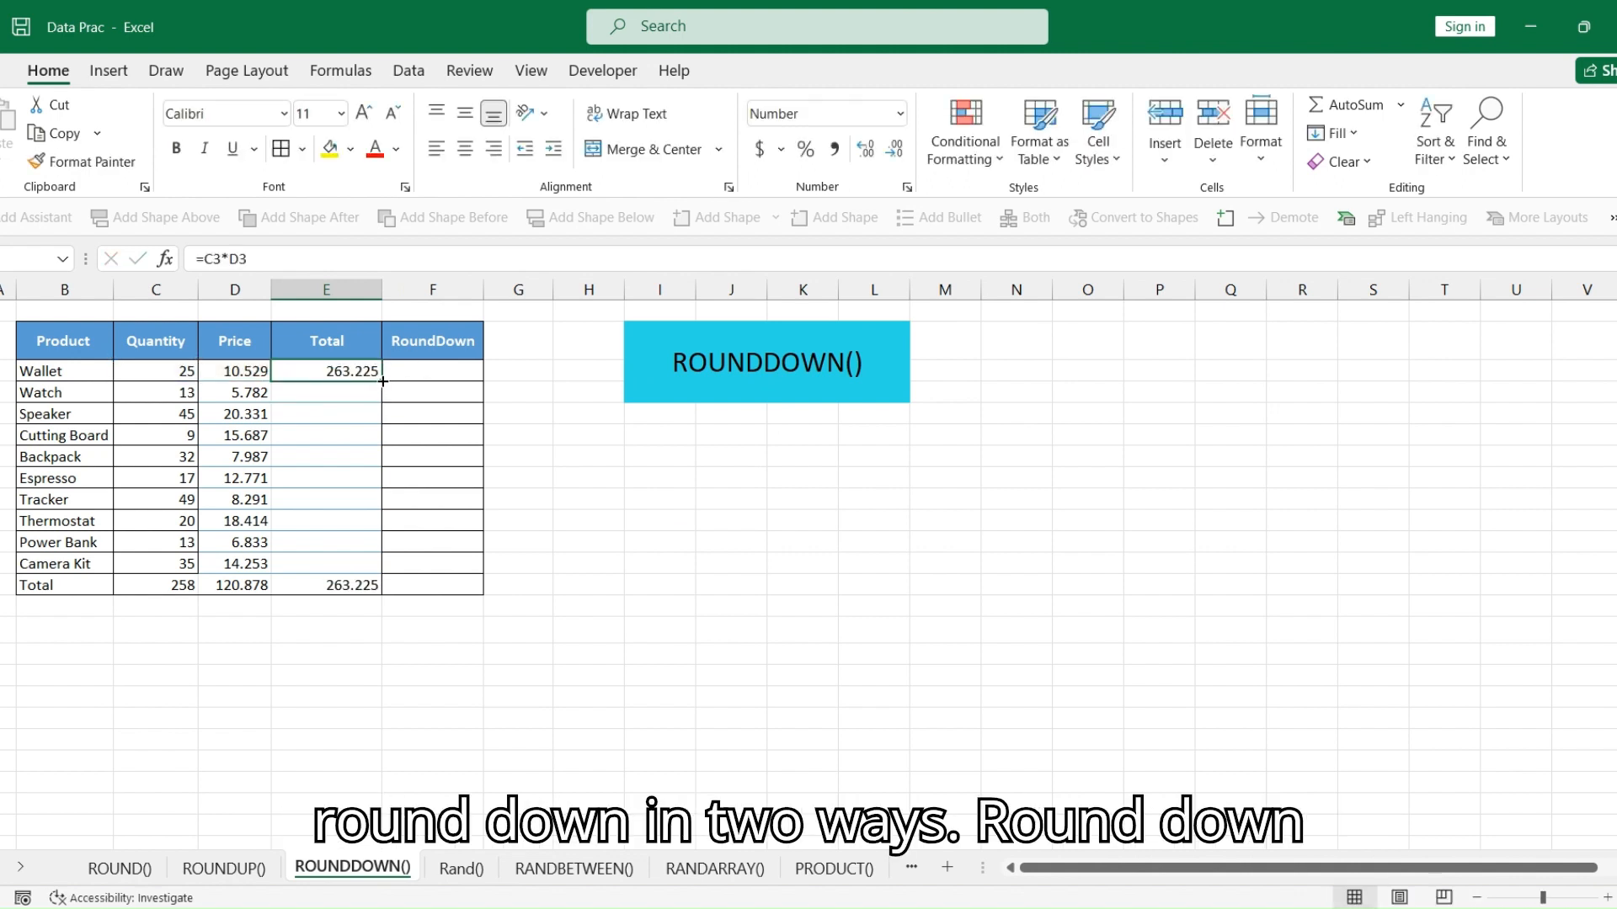
double_click(383, 382)
Round the Wallet total down to two decimal places in the RoundDown column with the formula =ROUNDDOWN(E3,2)
left_click(433, 376)
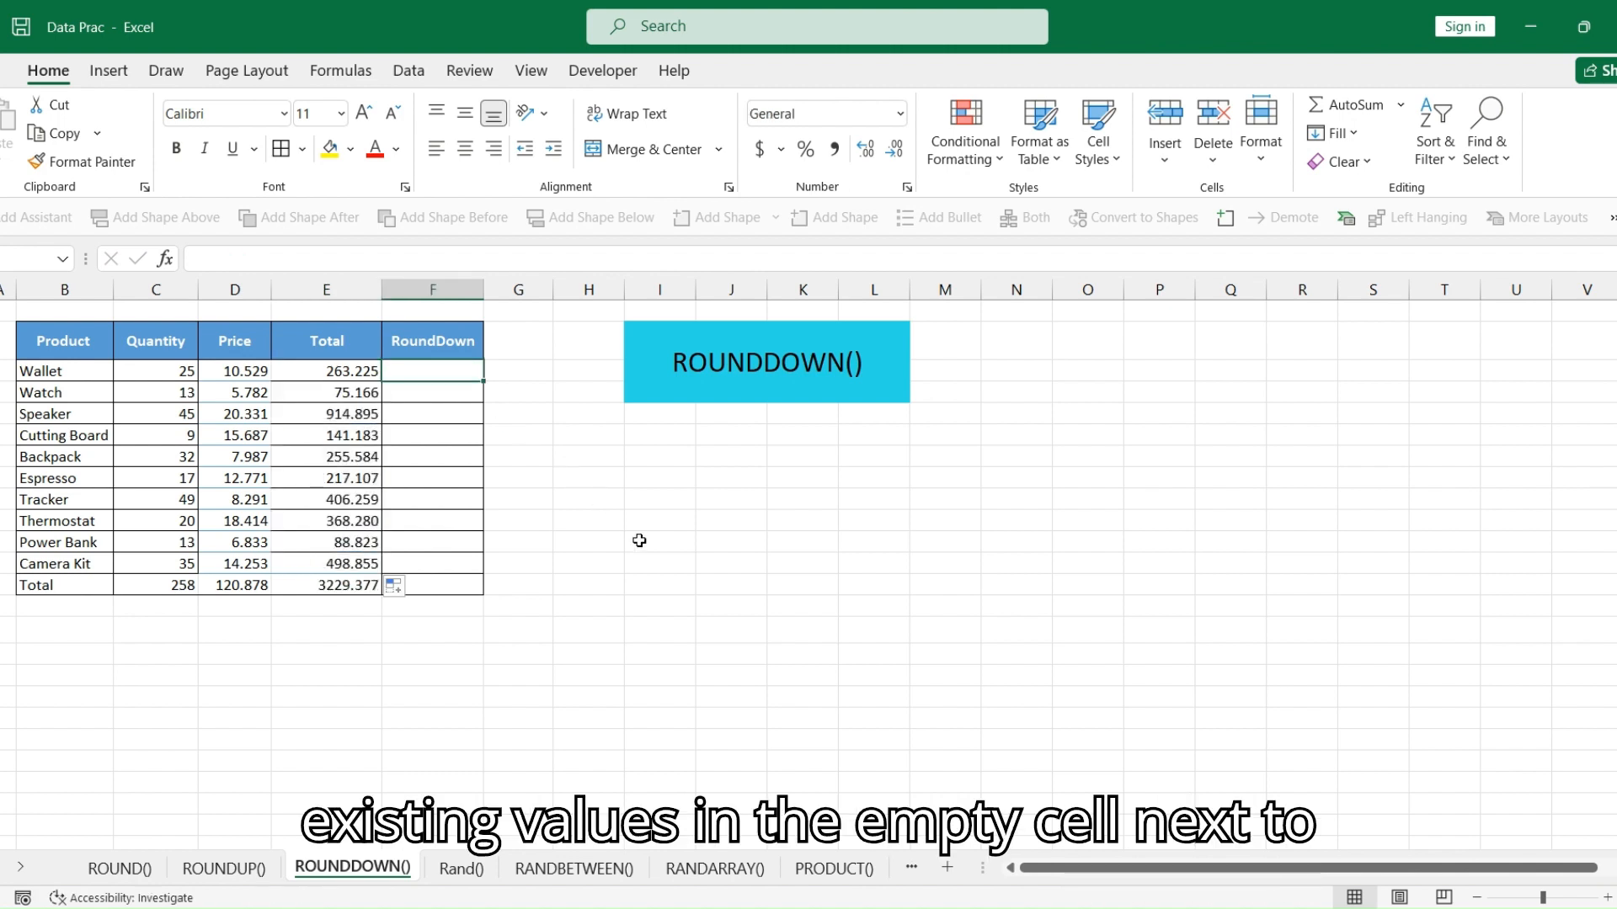
type("=")
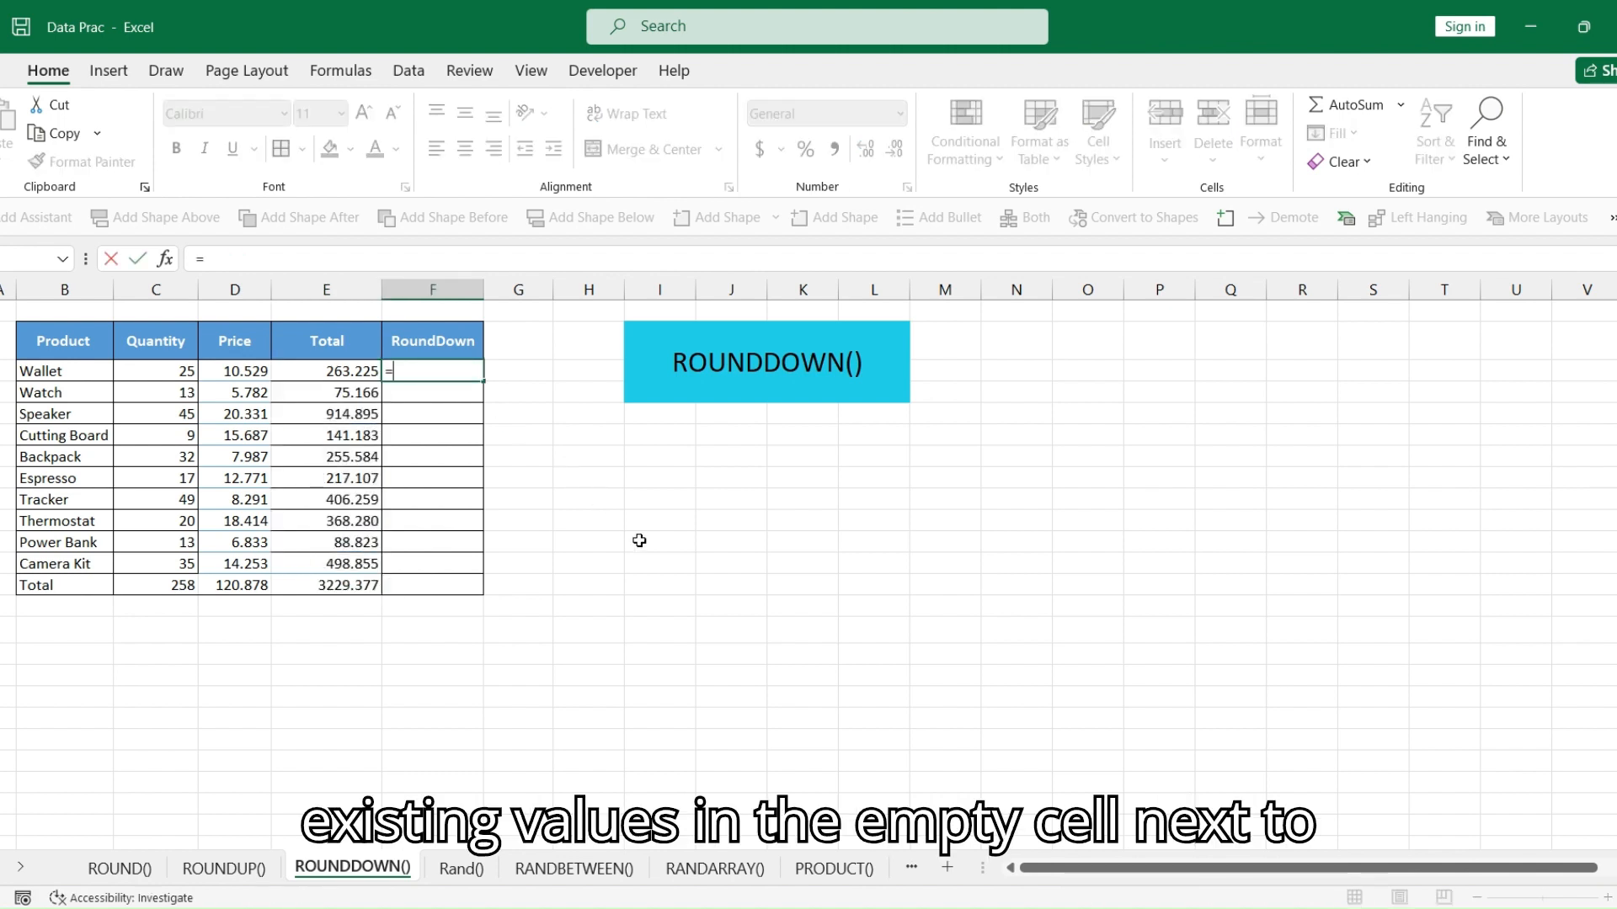
type("ROUNDDOWN")
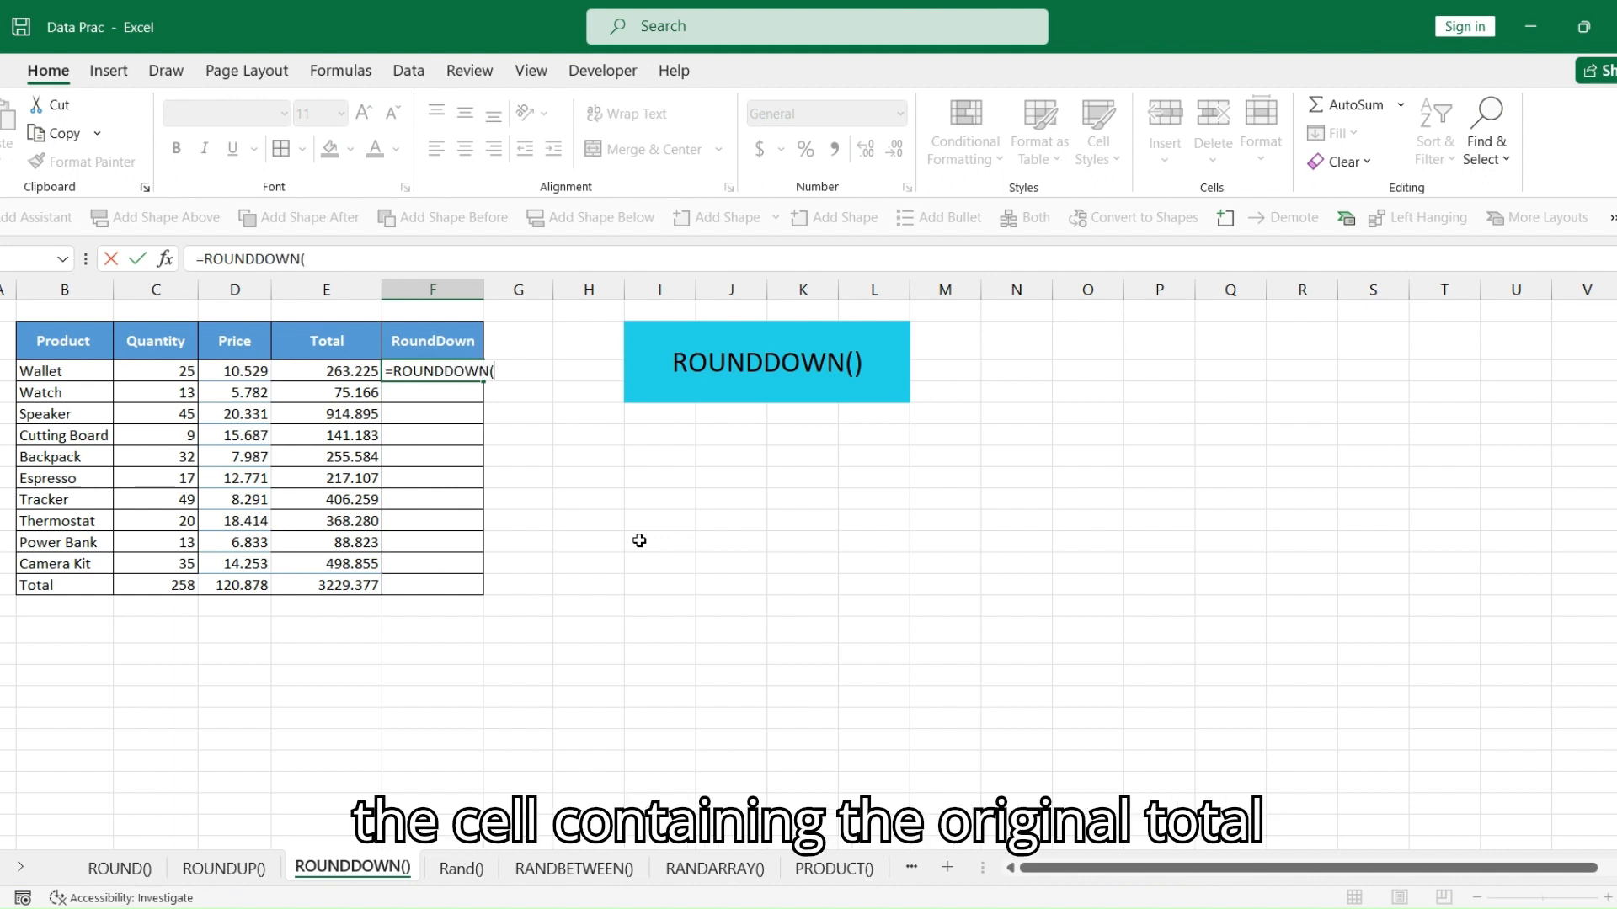
type("(")
key("Left")
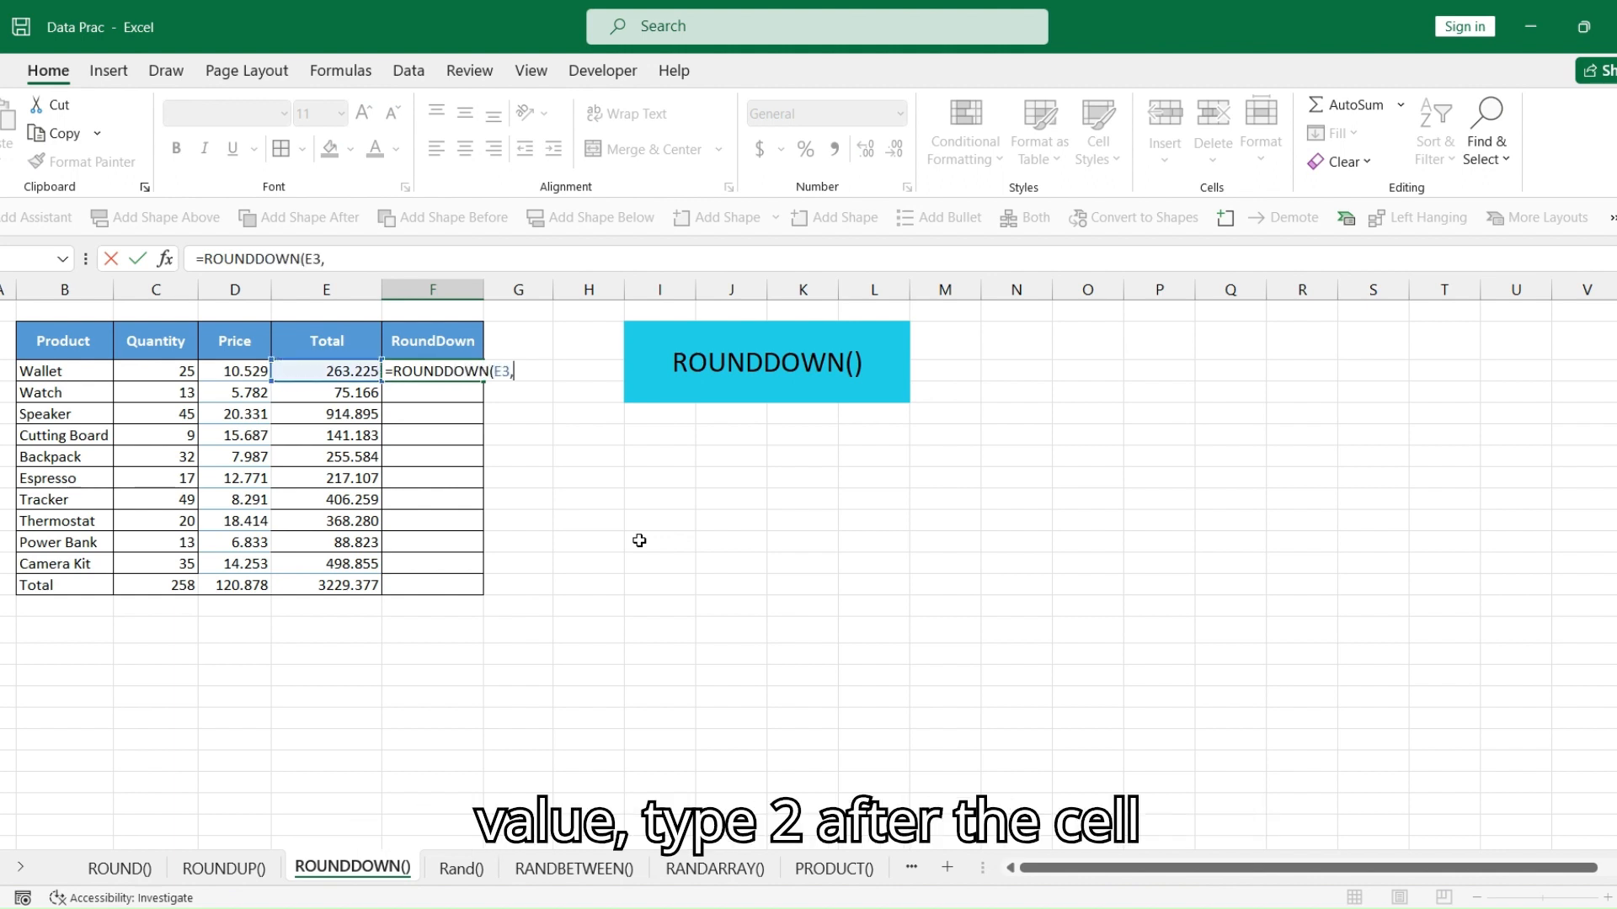
type(",2)")
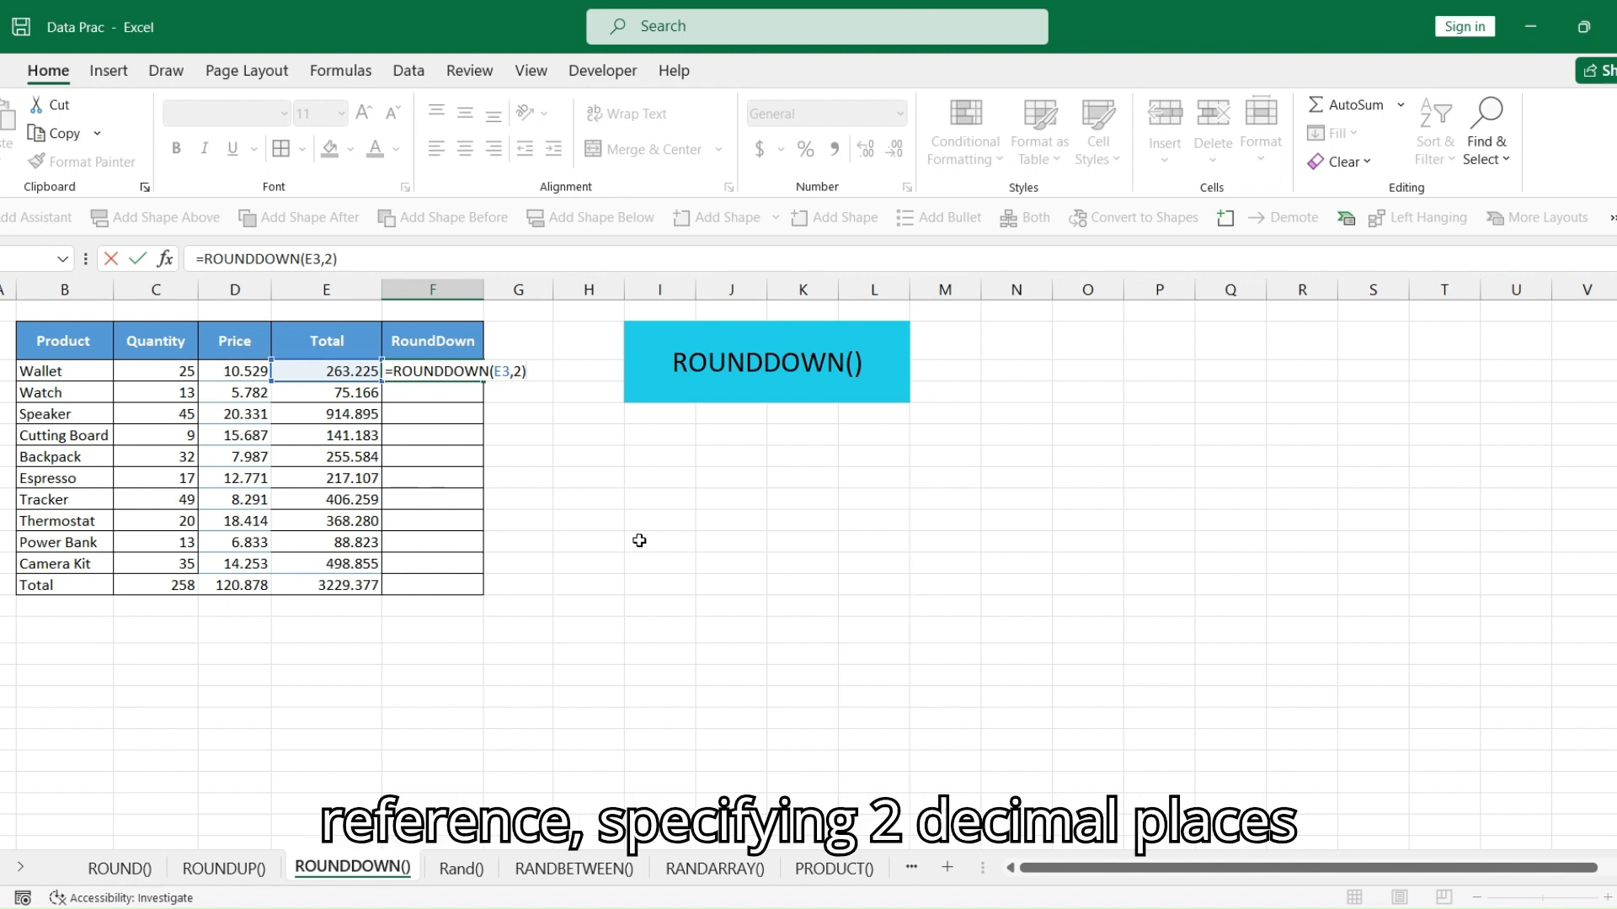
key("Return")
Fill the RoundDown formula from Wallet down through the Total row and display the results with two decimal places
left_click(464, 371)
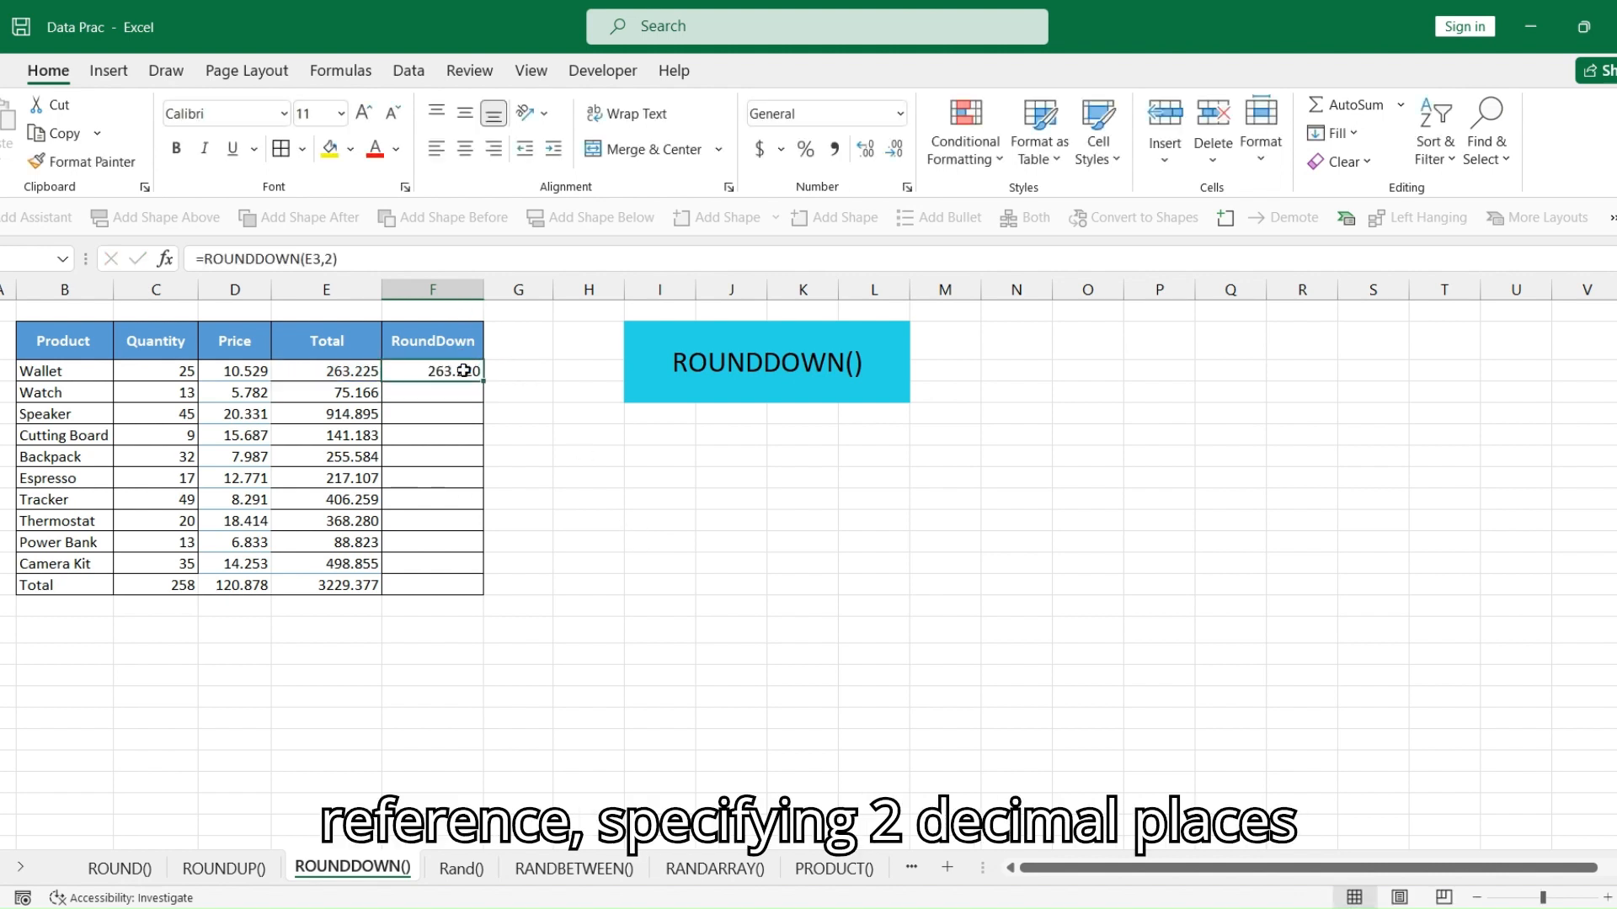
left_click_drag(483, 381, 486, 590)
left_click(896, 152)
left_click(433, 373)
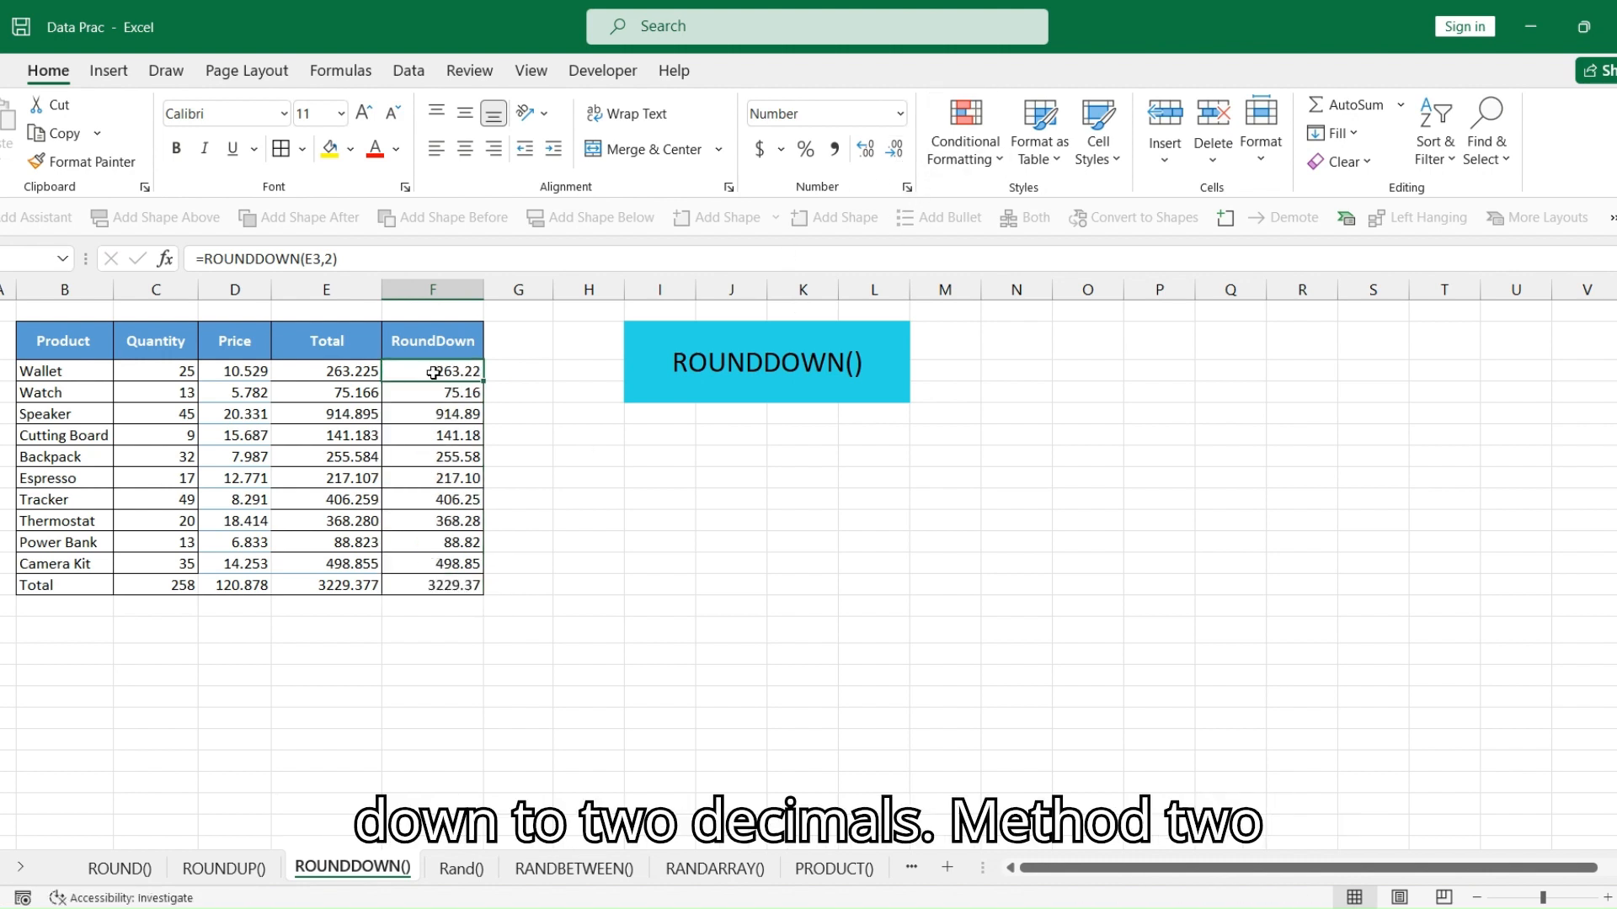
Clear the ROUNDDOWN() worksheet's Total column from the Wallet row through the Total row
left_click_drag(355, 369, 351, 581)
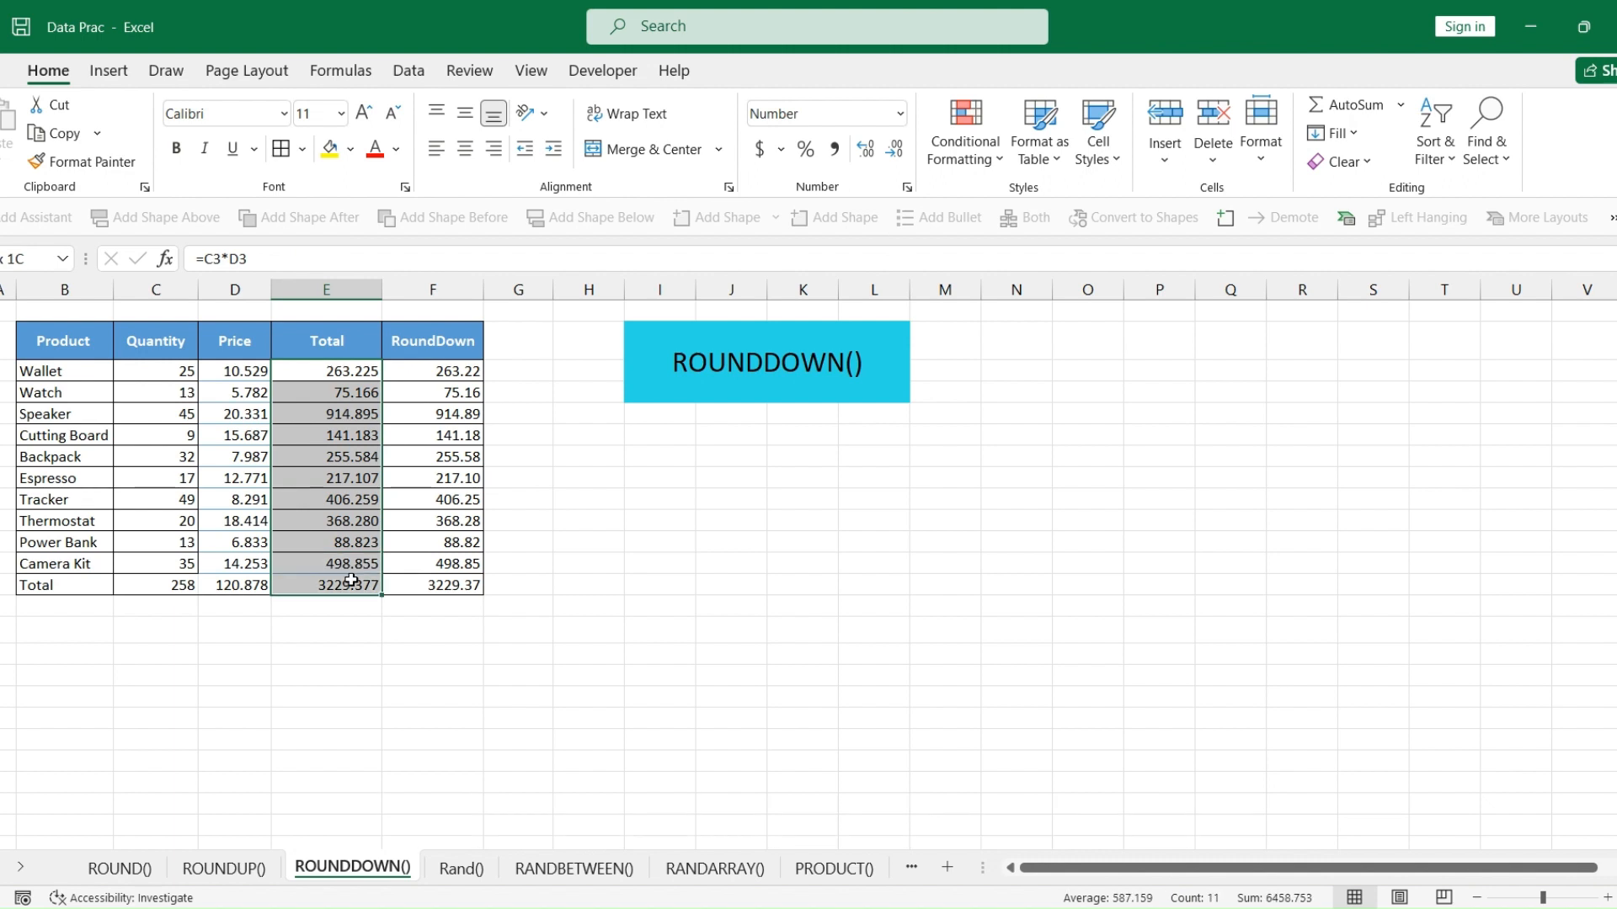
key("Delete")
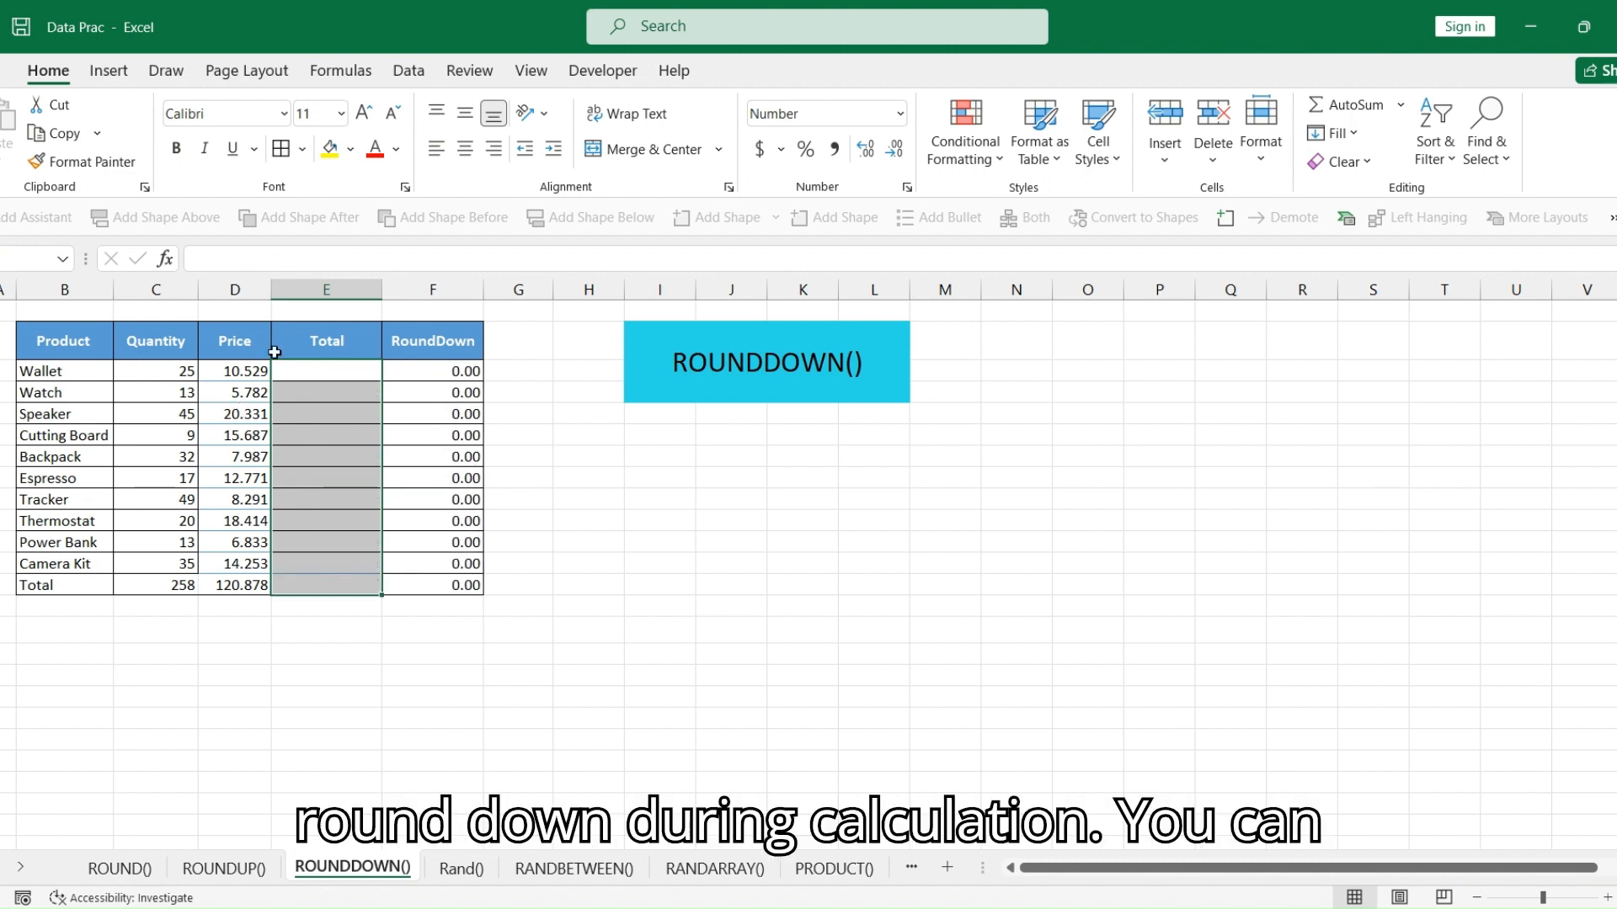
Calculate the Wallet Total rounded down to one decimal place with the formula =ROUNDDOWN(C3*D3,1)
left_click(322, 370)
type("=ROUNDDOWN")
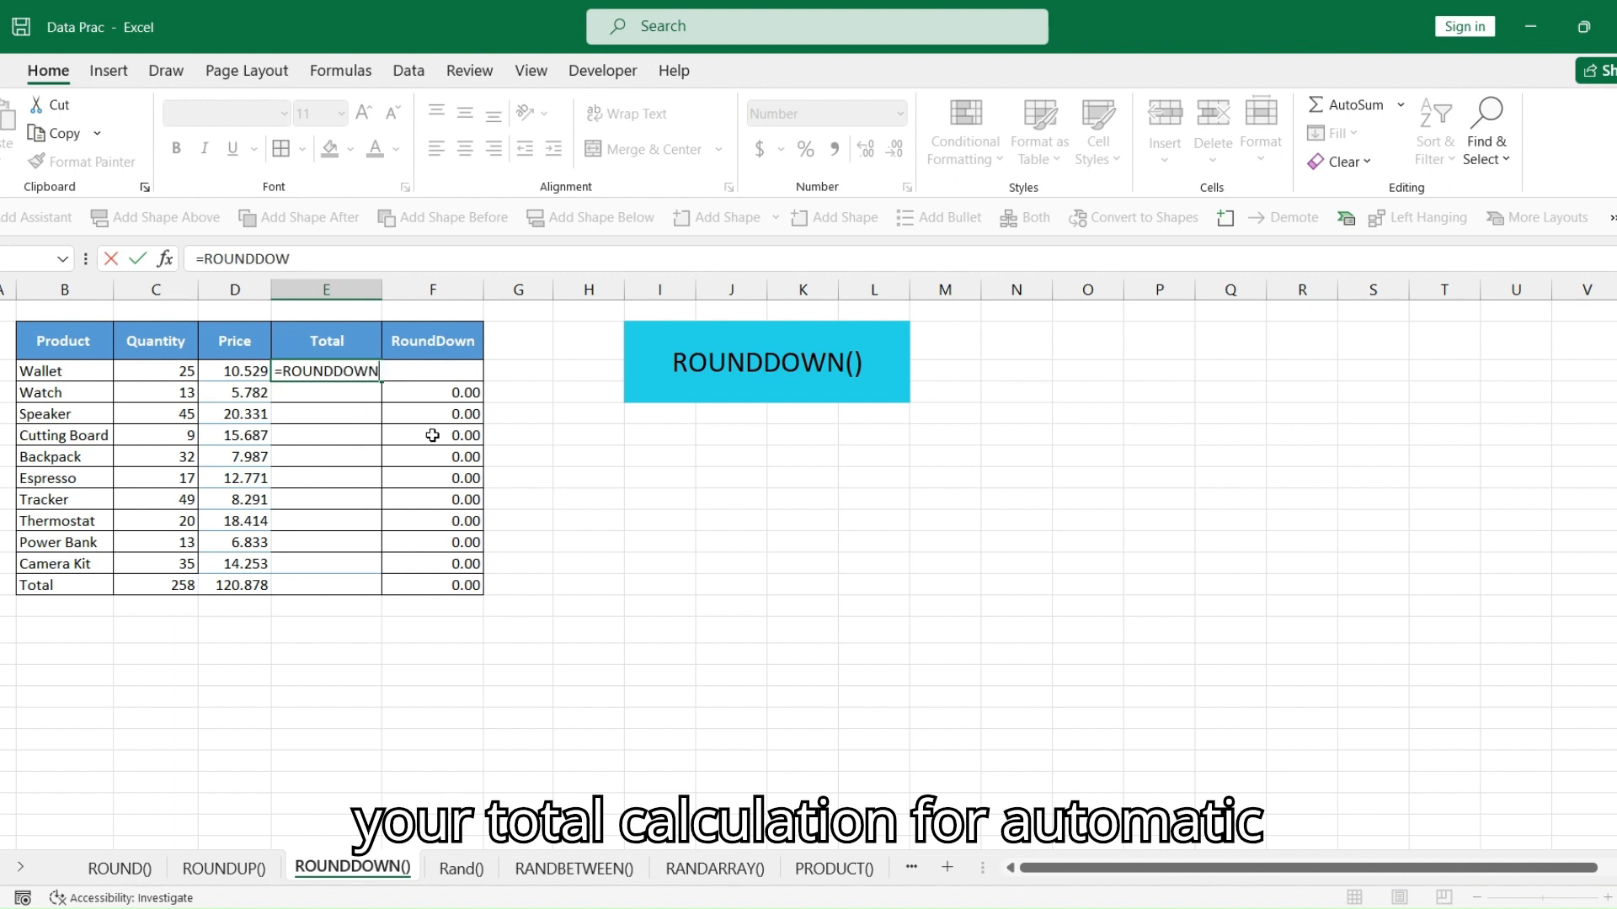
type("C3*")
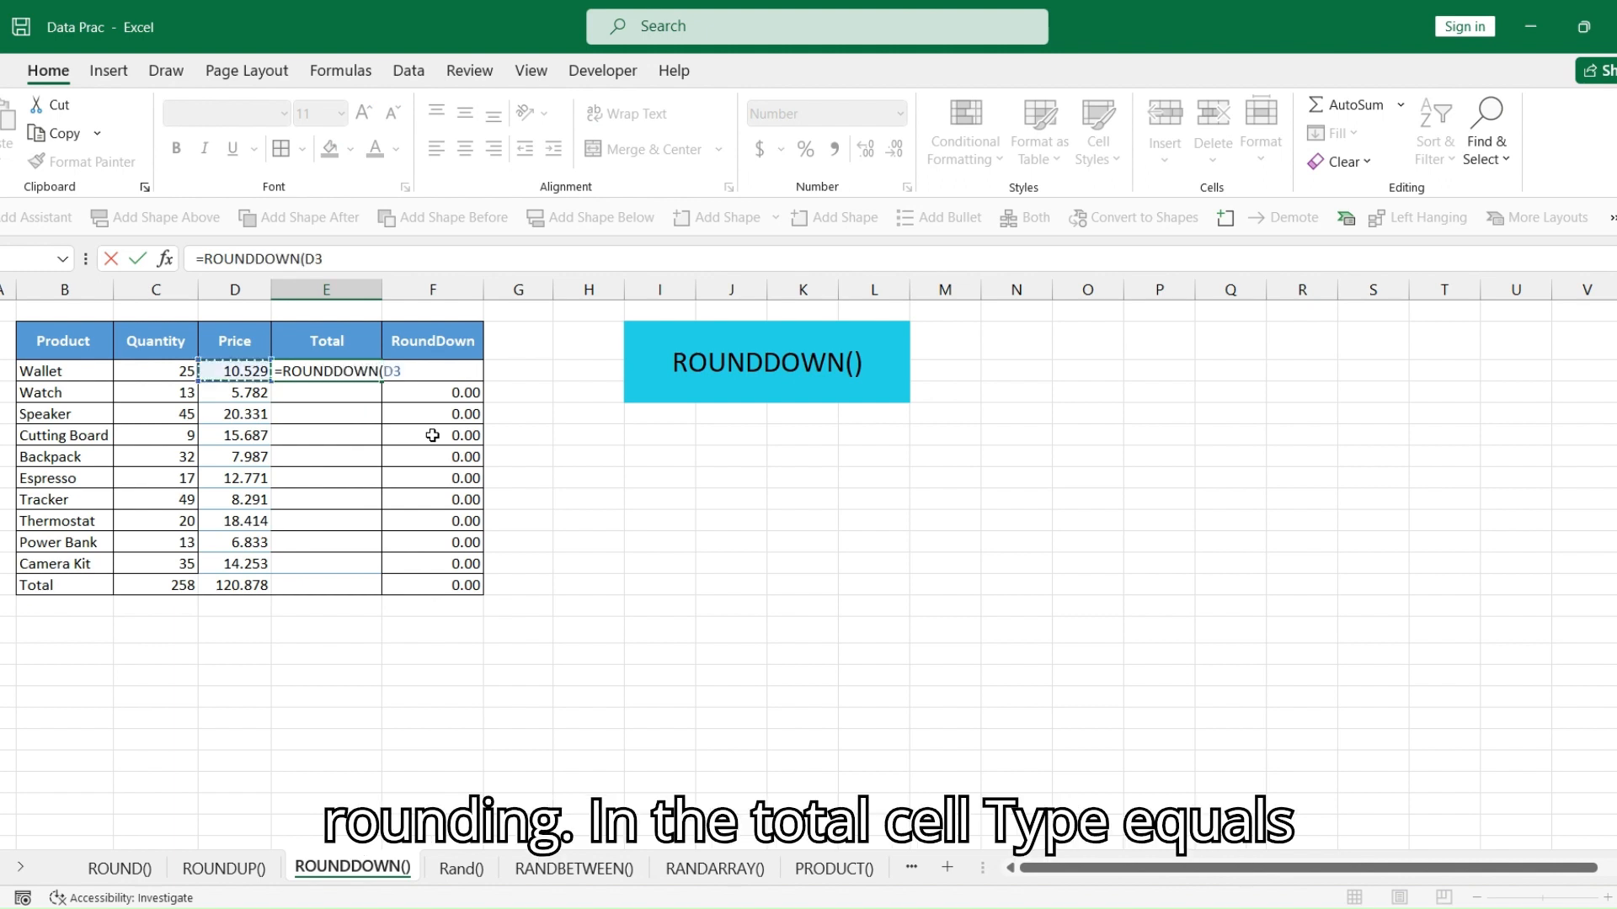
type("D3,")
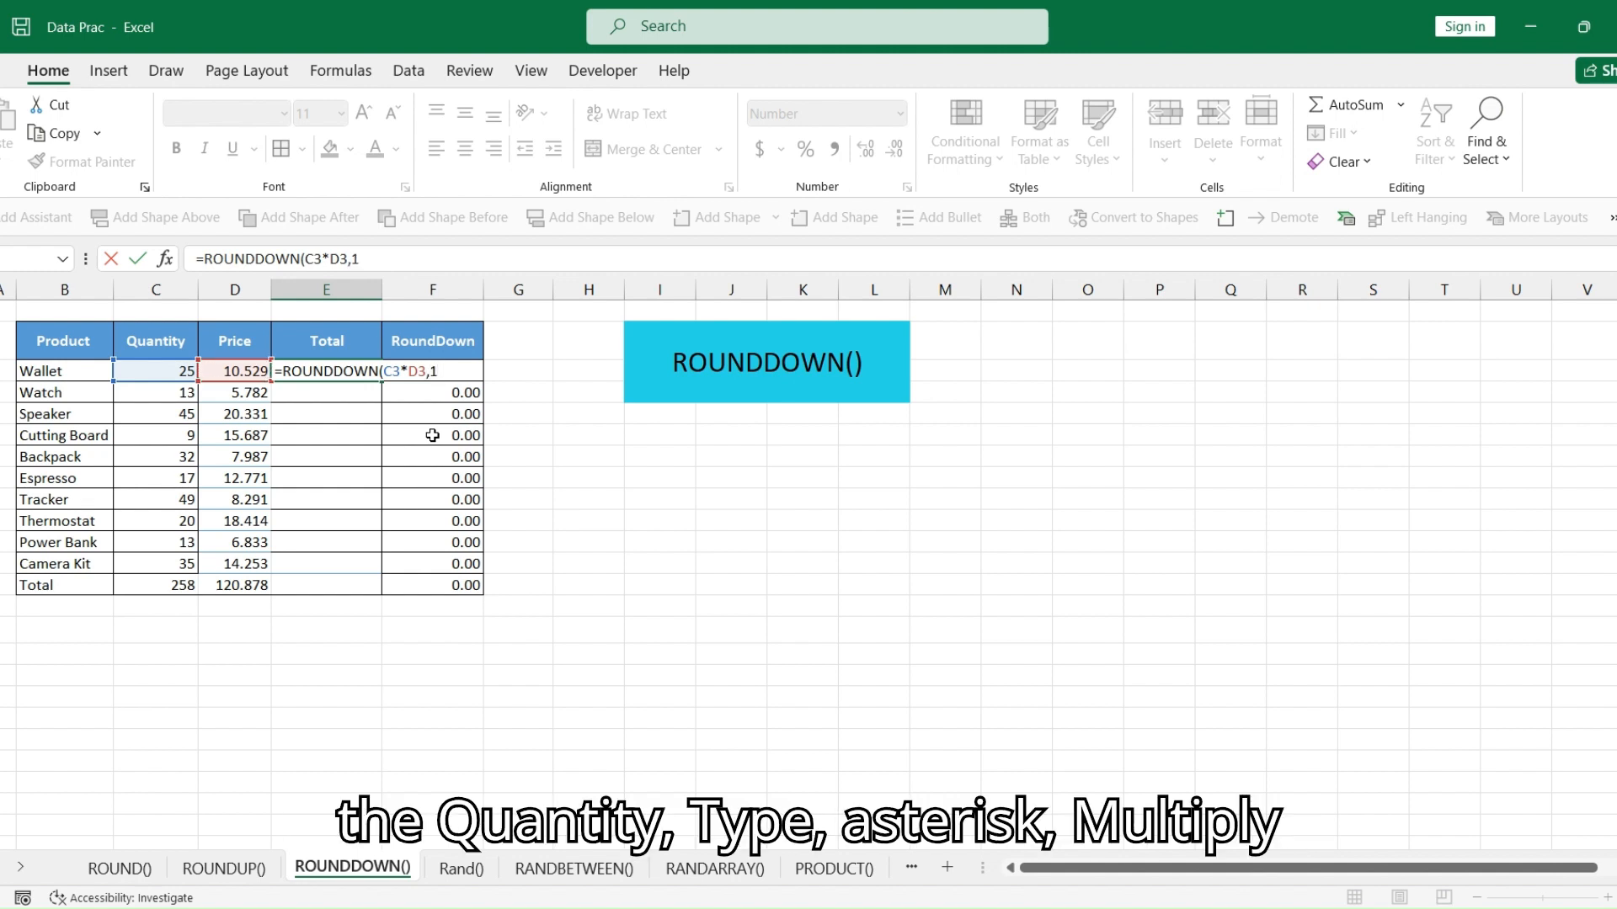
type("1)")
key("Return")
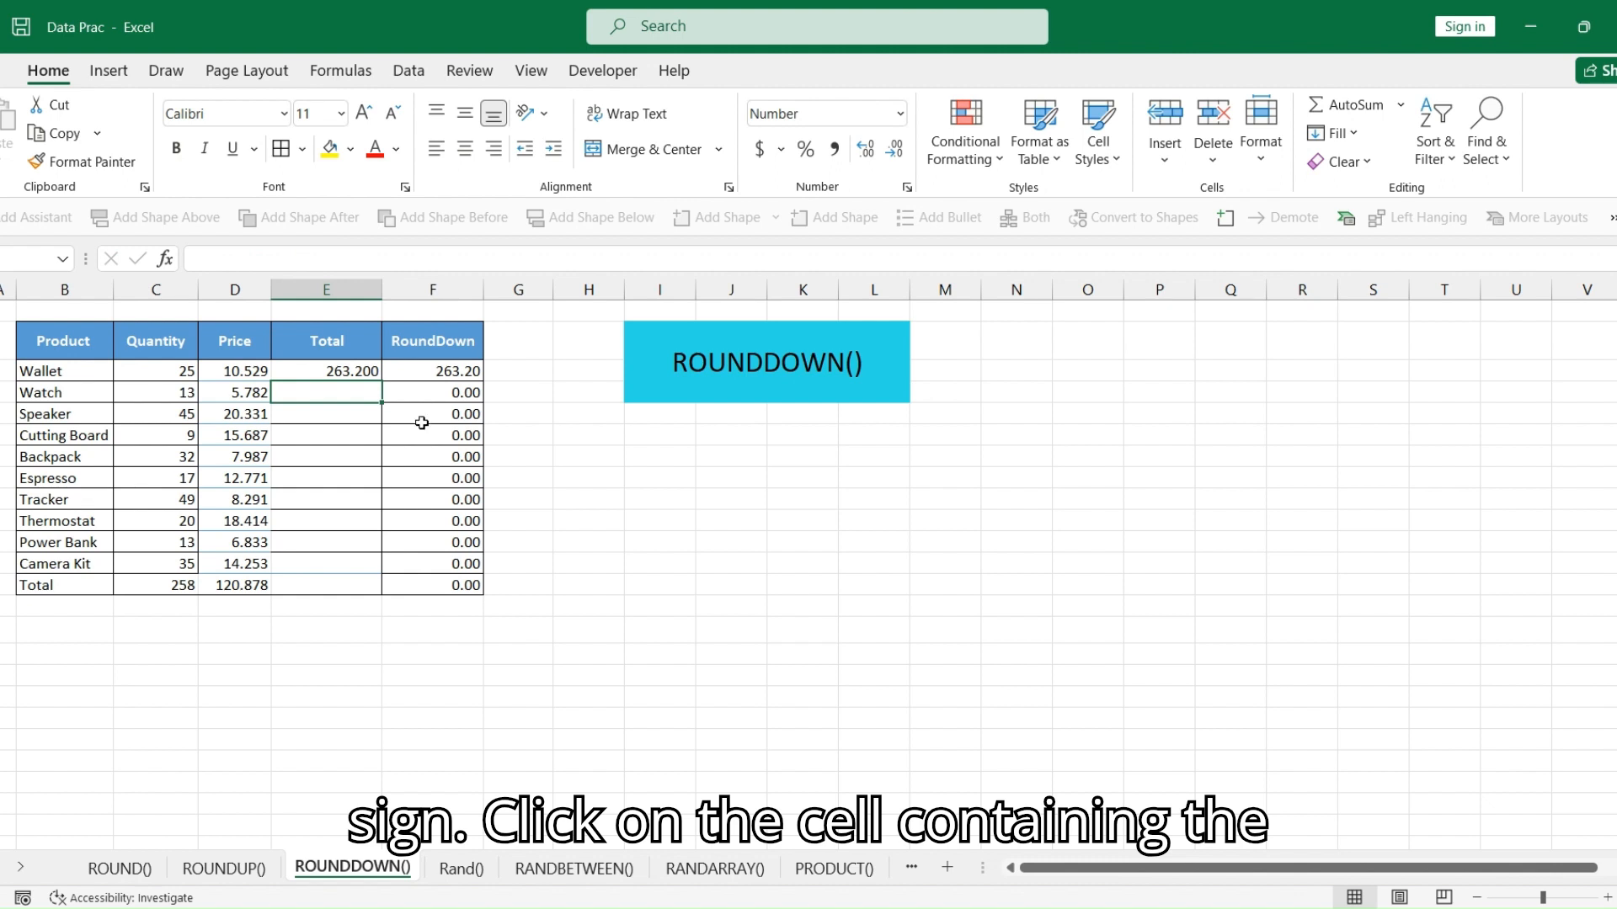
Fill the Wallet Total formula down through the Total row and display the results with two decimal places
left_click(353, 373)
left_click_drag(382, 382, 348, 599)
left_click(894, 150)
left_click(895, 150)
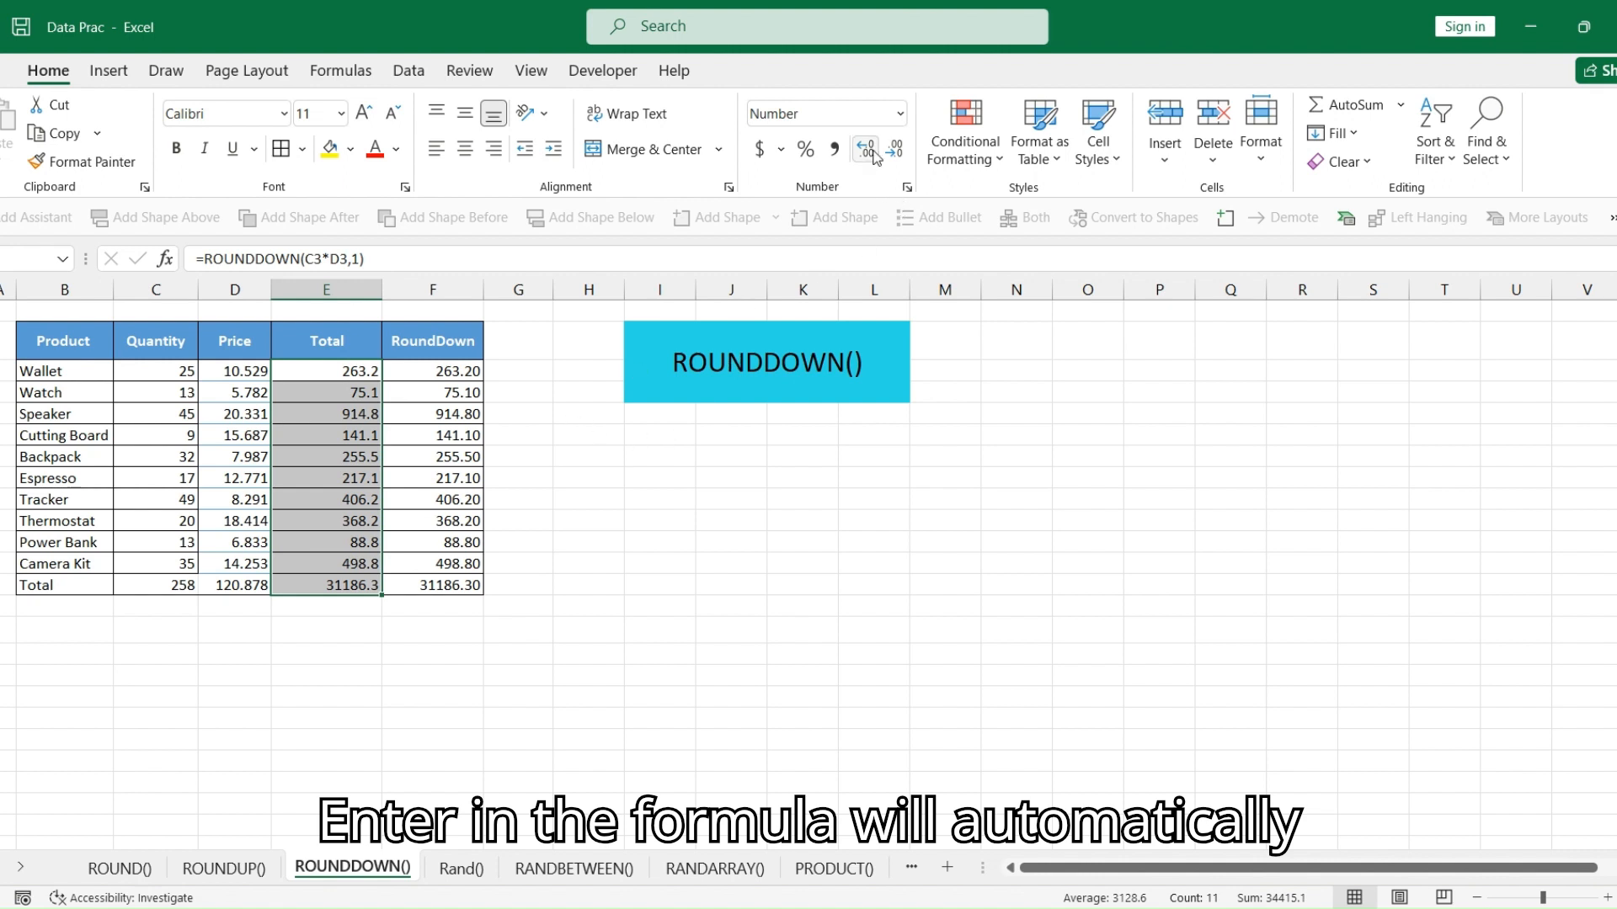
left_click(866, 149)
left_click(364, 586)
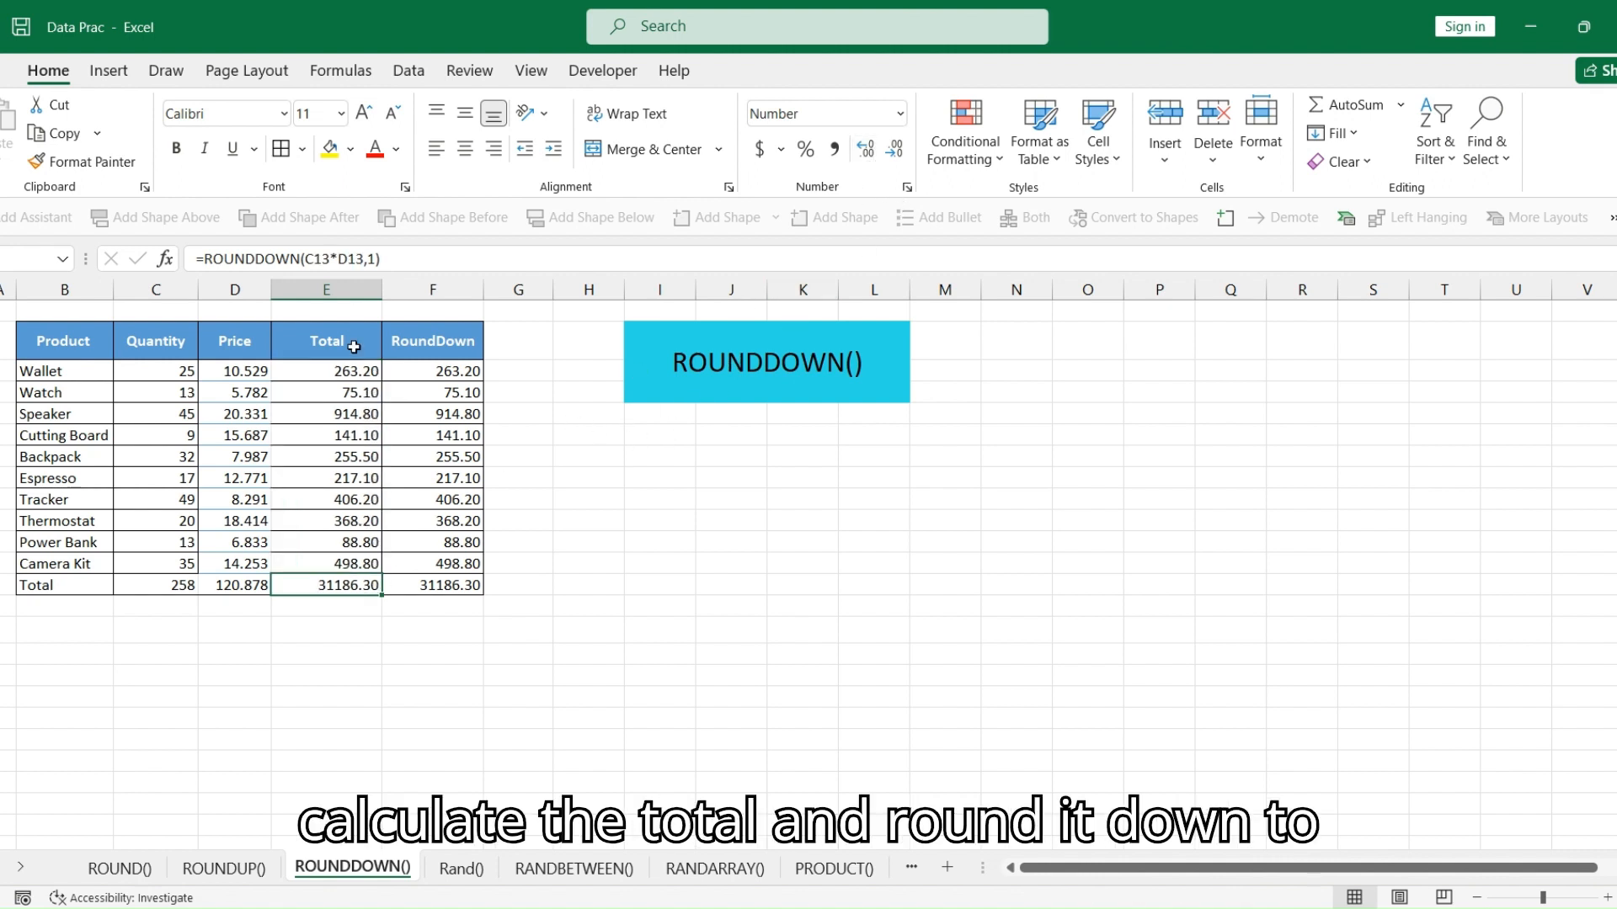
left_click(336, 389)
left_click(347, 455)
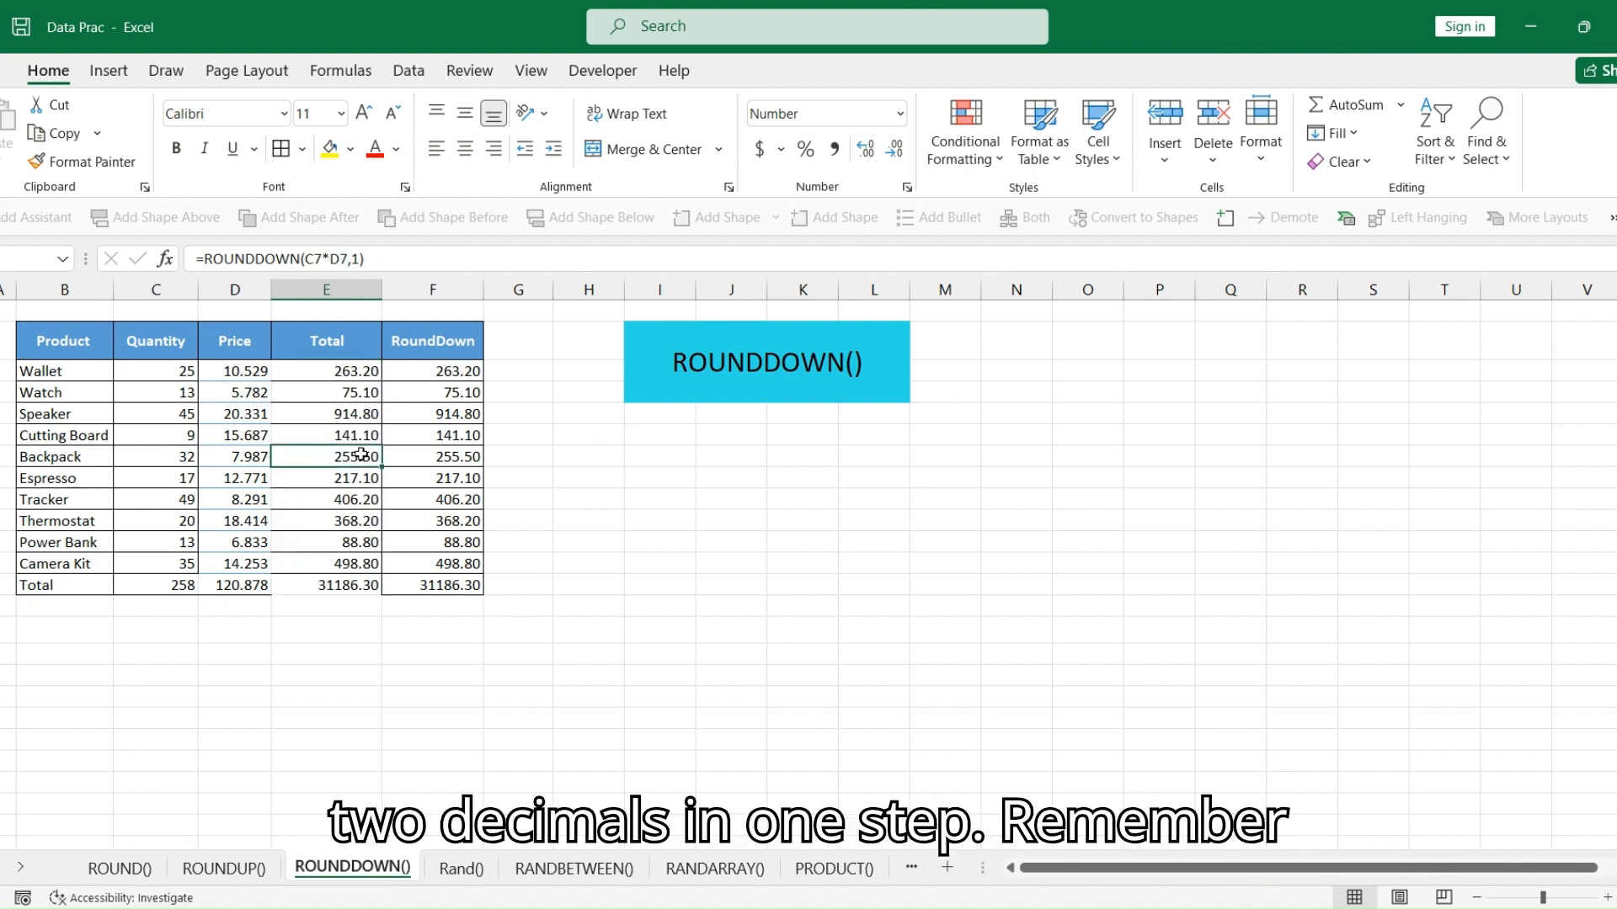
left_click(463, 391)
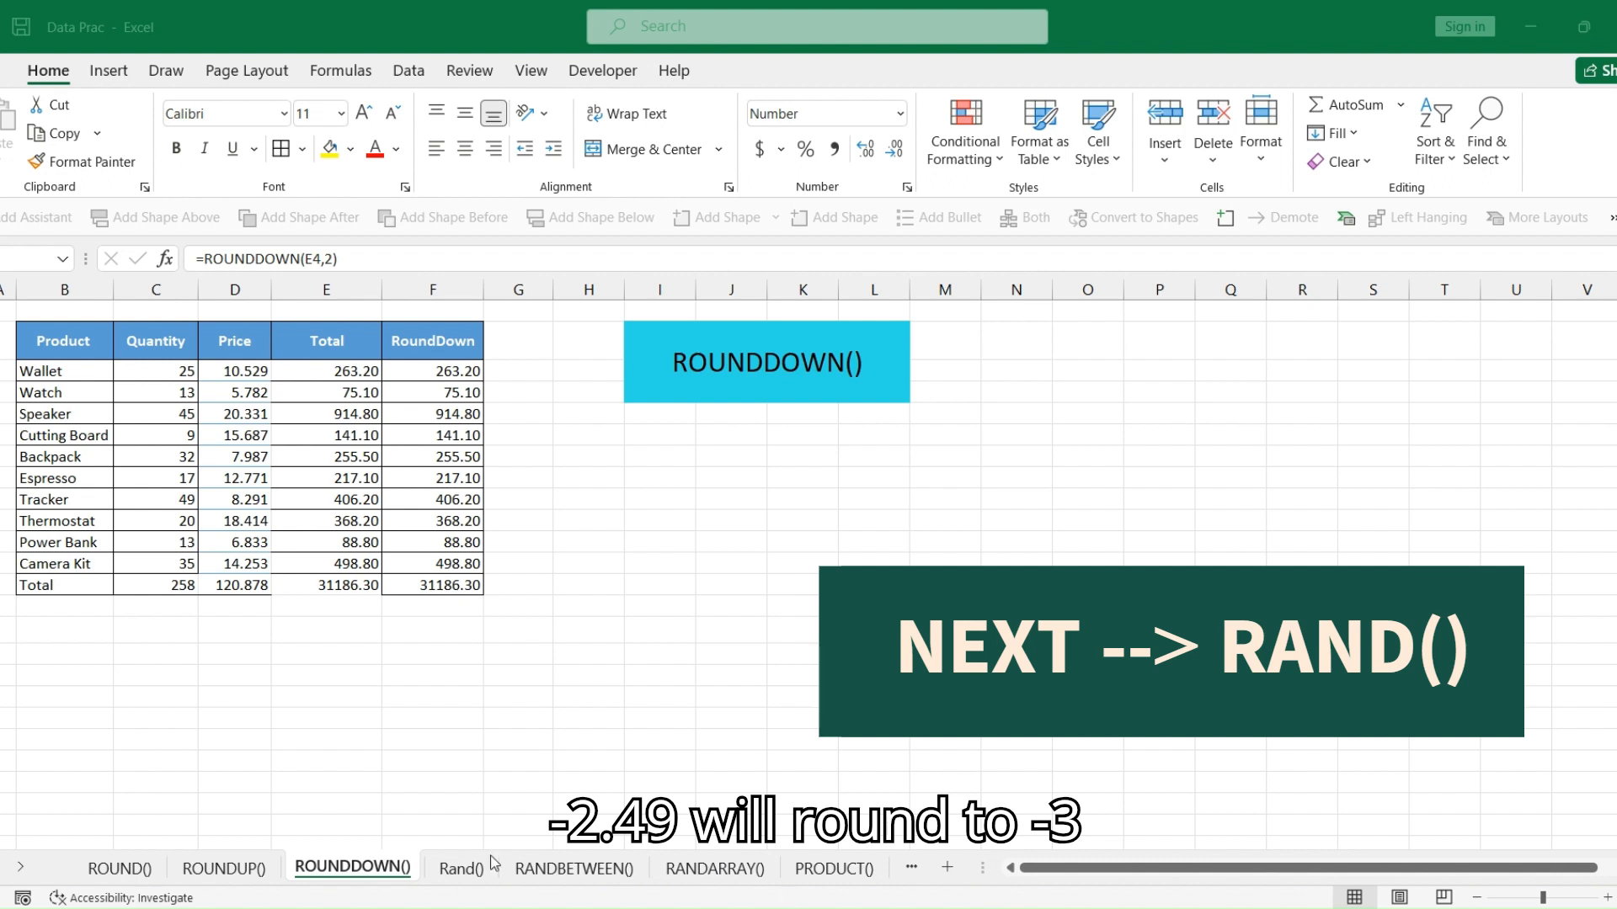
On the Rand() worksheet, generate a random decimal in column B below the RAND() heading with the formula =RAND()
left_click(445, 872)
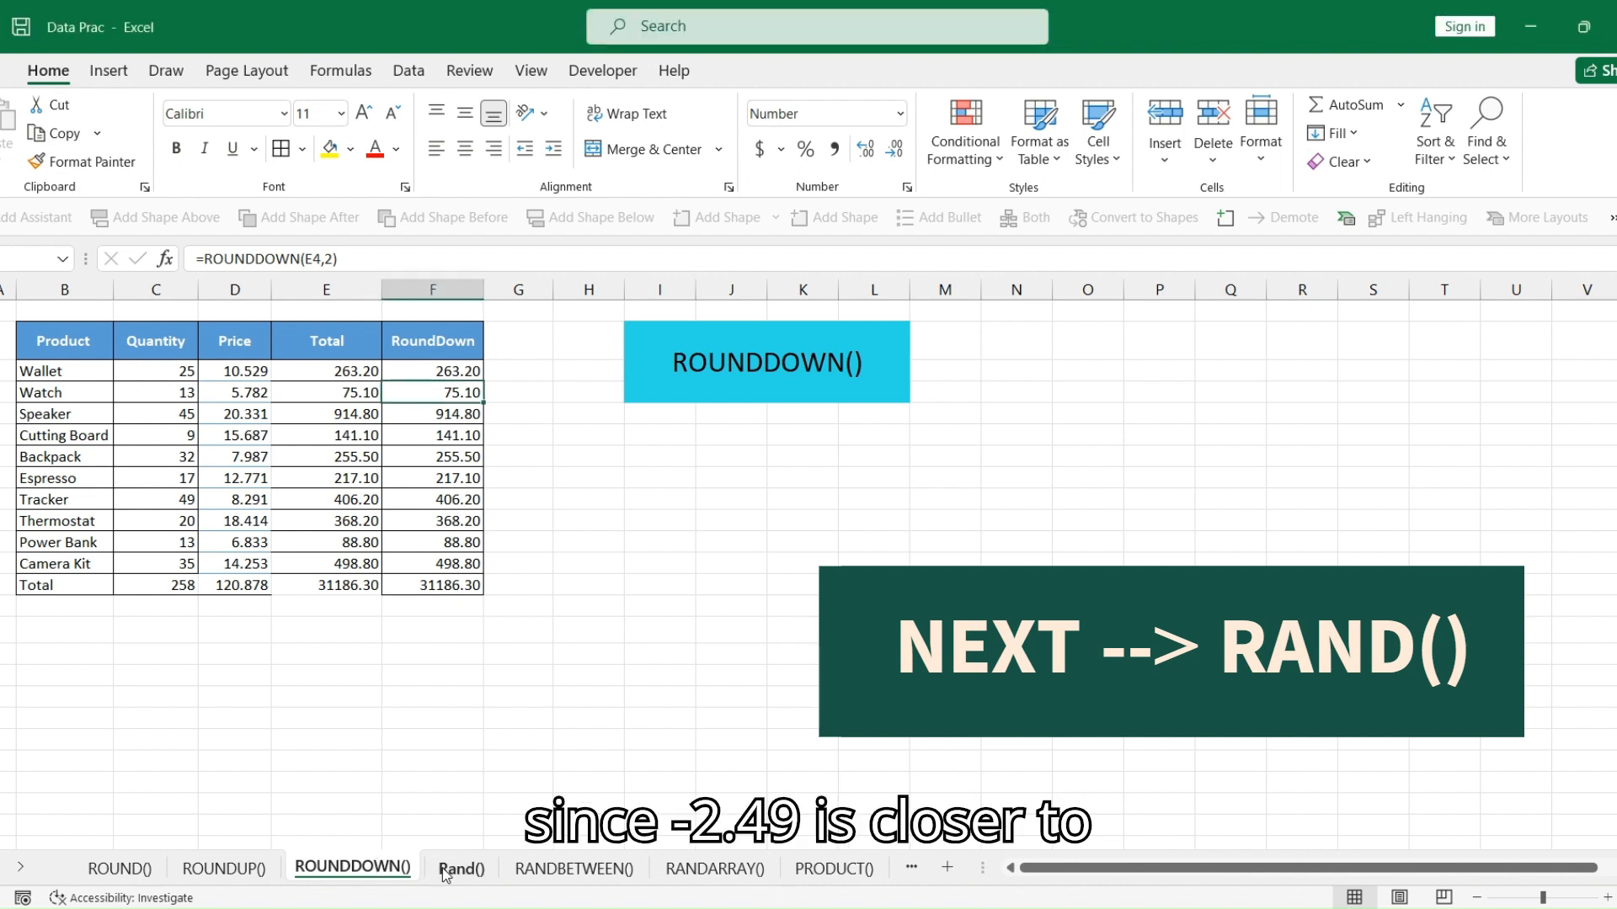
left_click(452, 872)
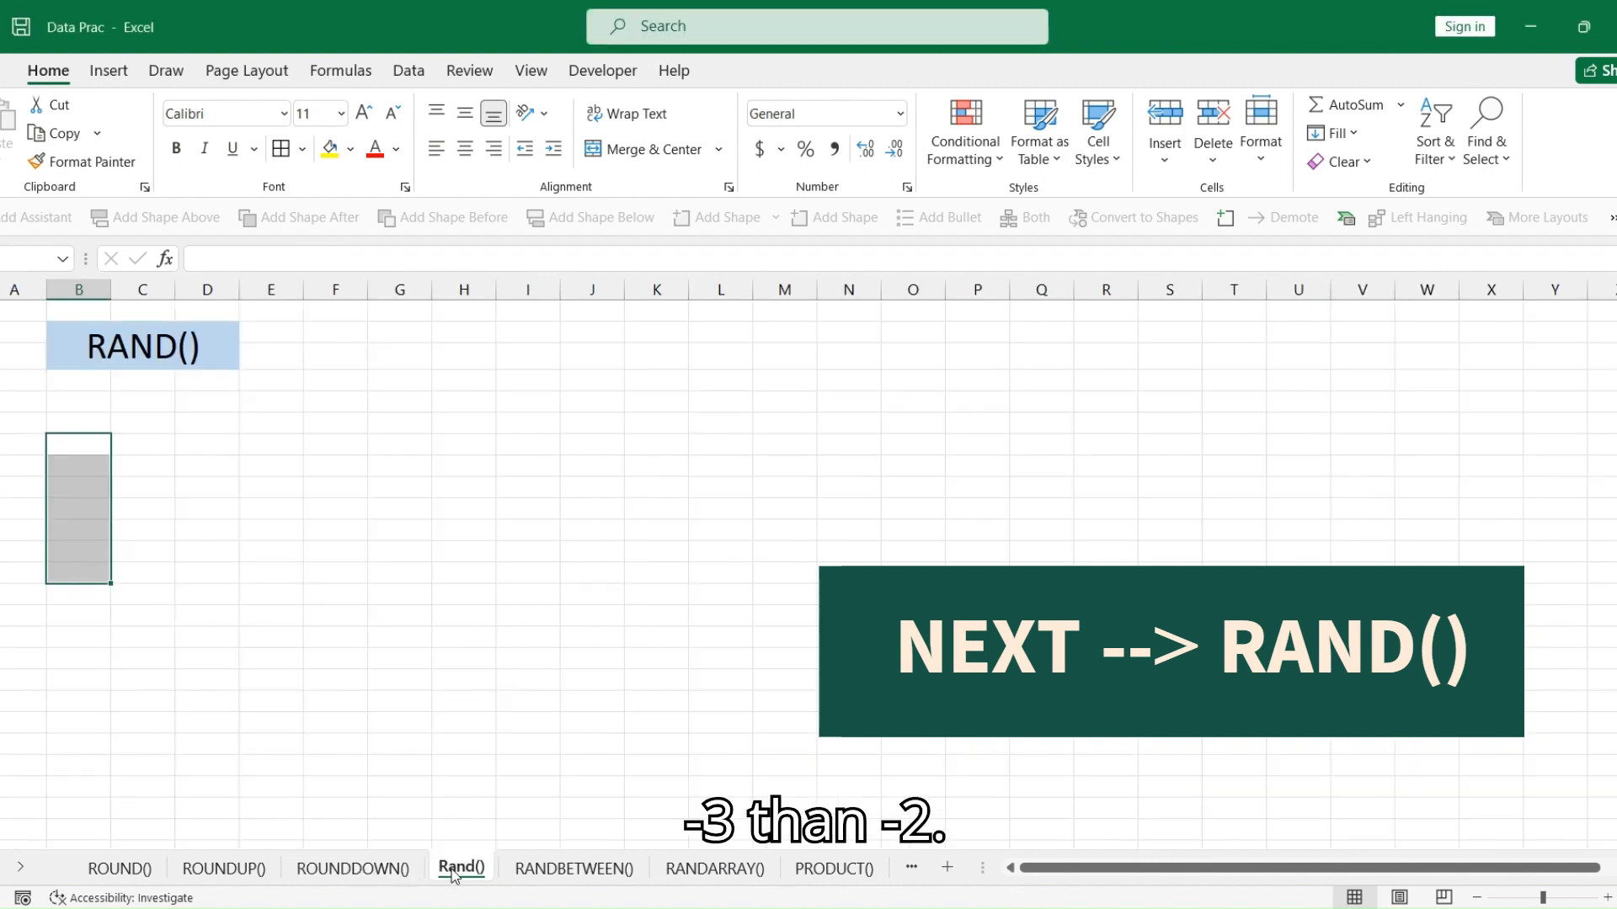
left_click(314, 457)
left_click(197, 534)
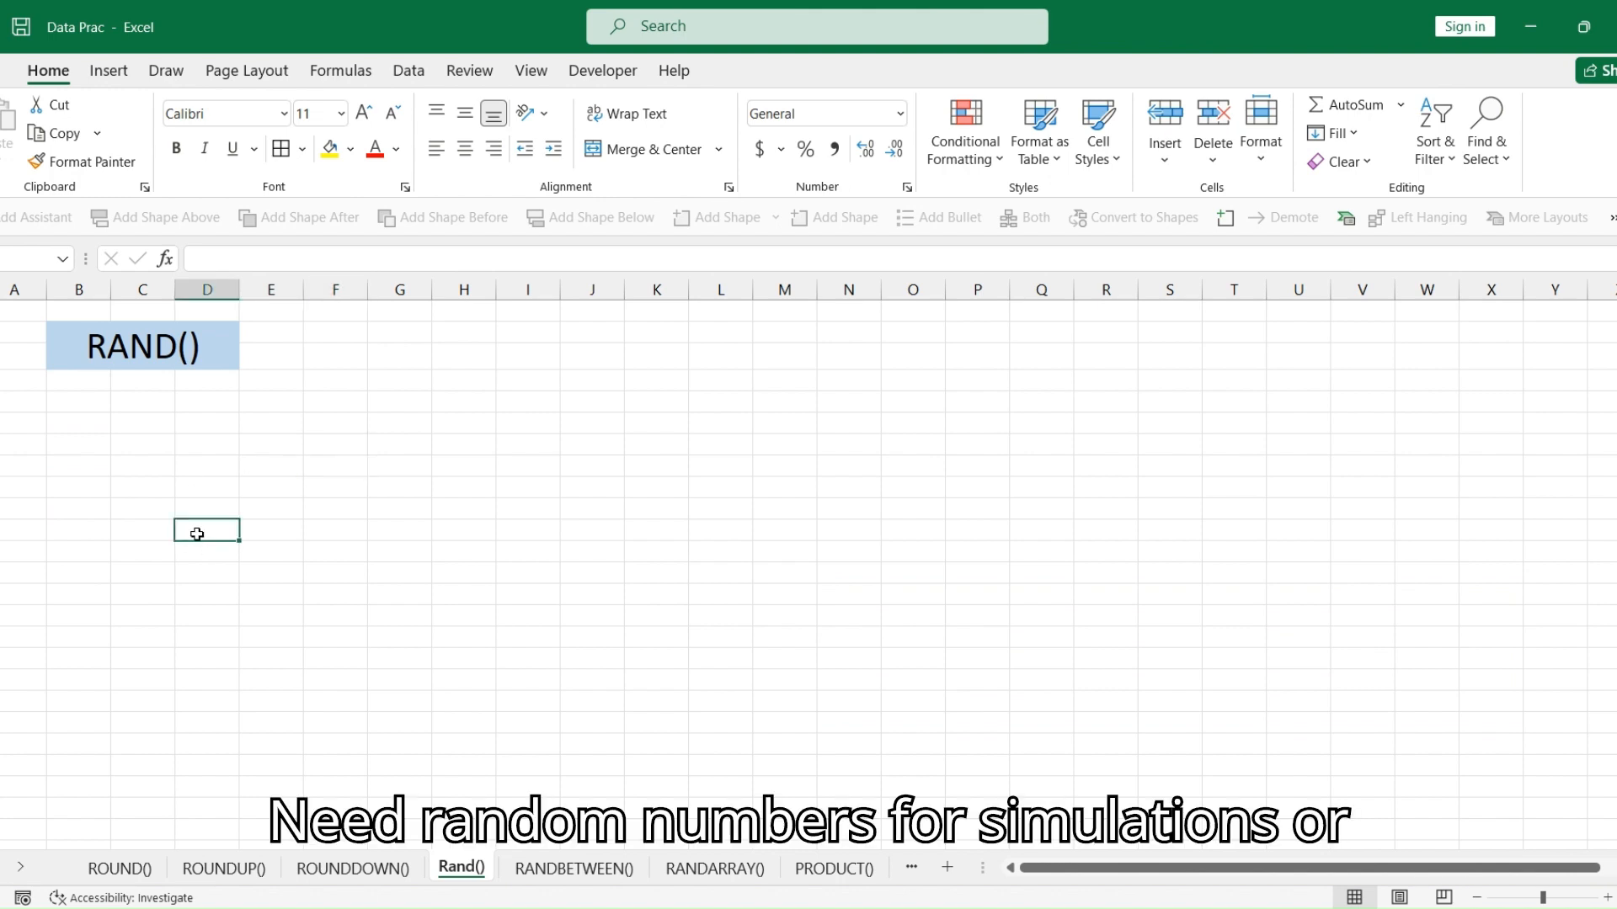
left_click(94, 345)
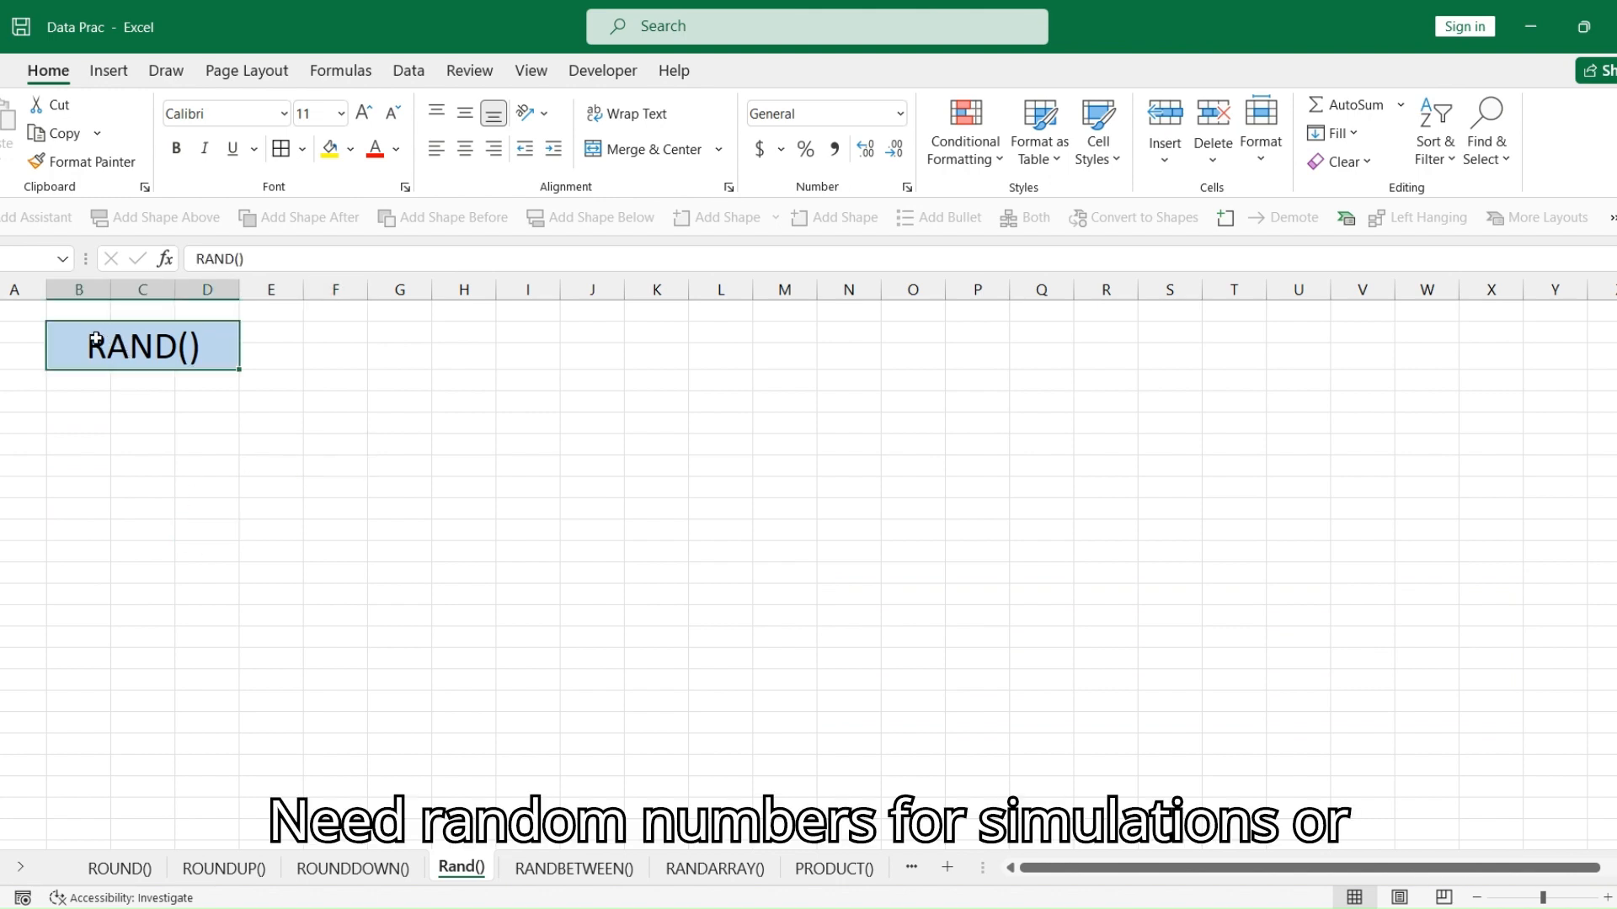
left_click(76, 444)
type("=")
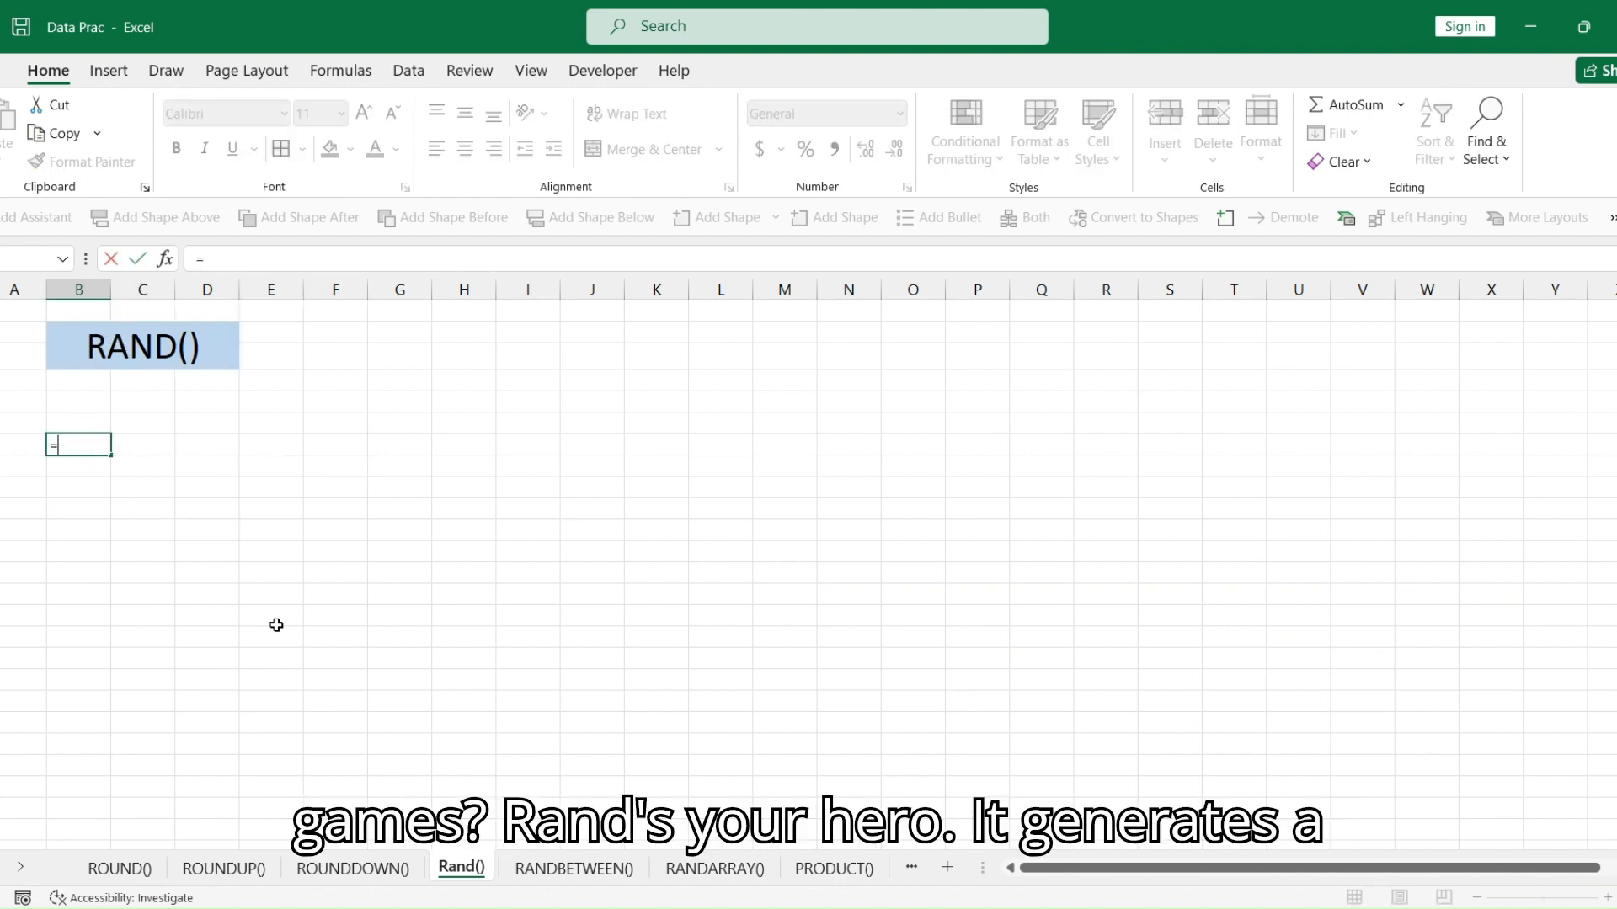
type("RAND(")
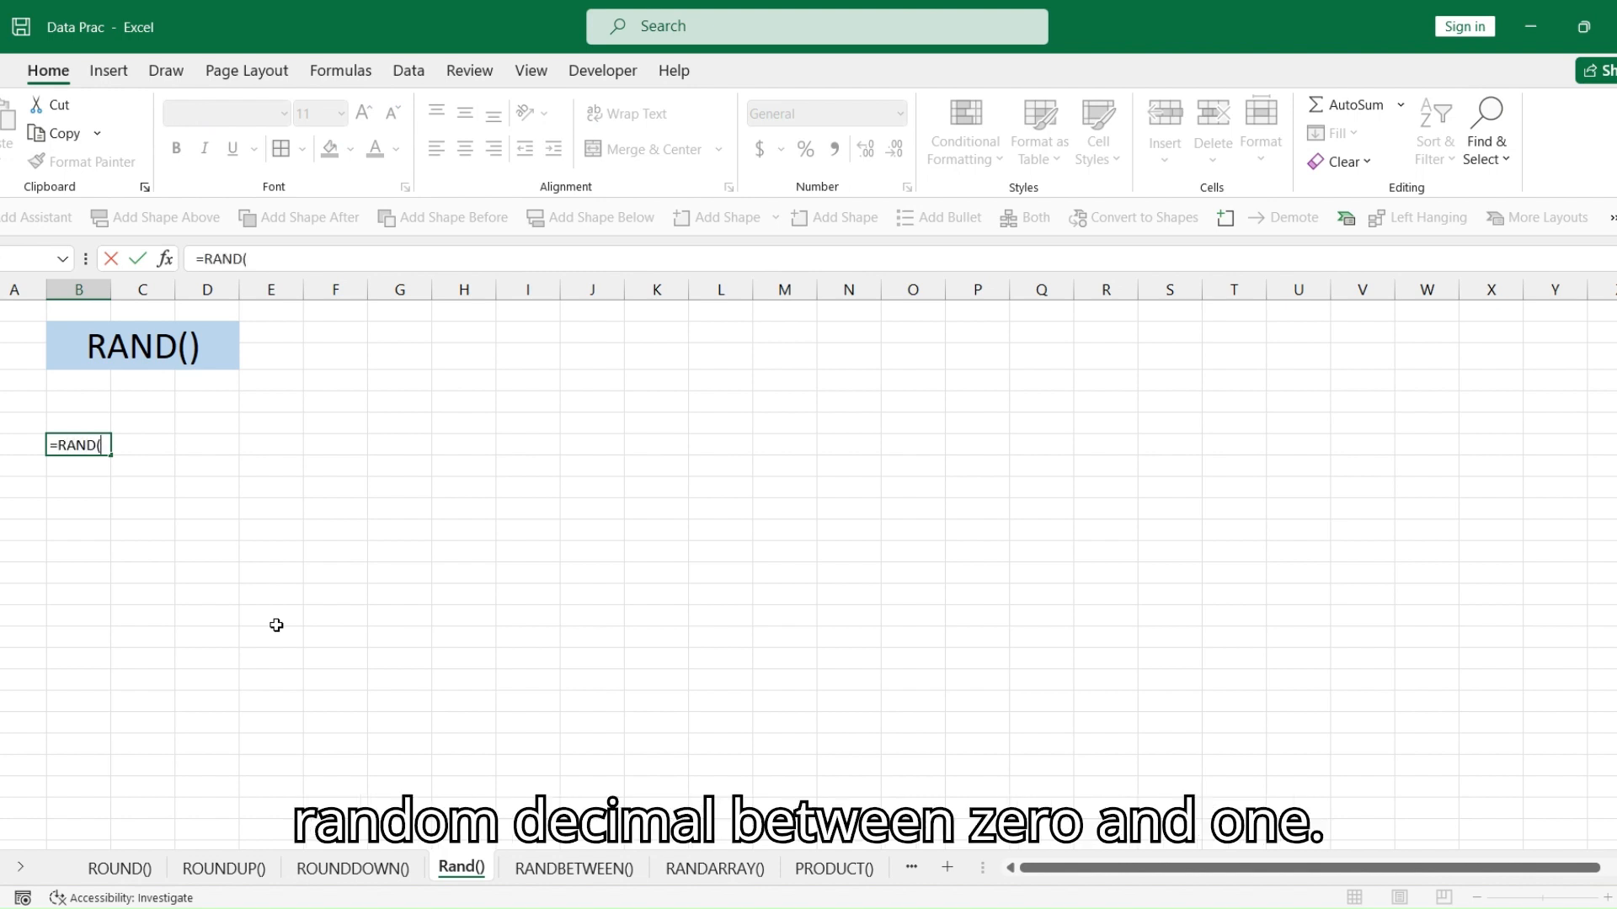
key("Return")
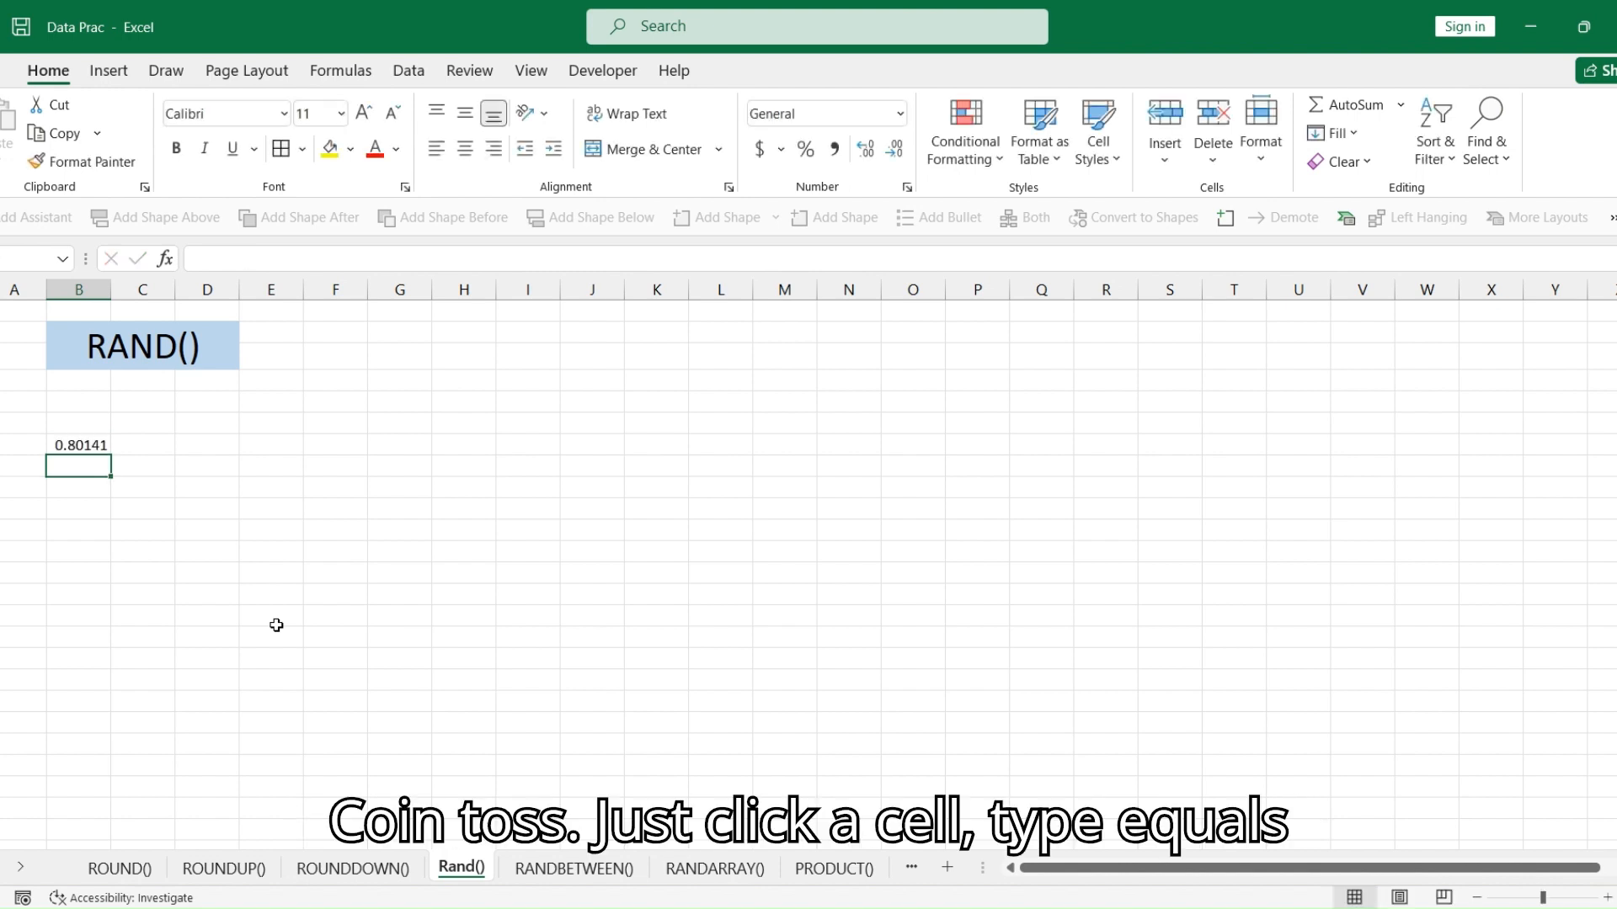
Fill the RAND formula down column B so that eight consecutive cells contain it
left_click(79, 444)
left_click_drag(110, 454, 114, 605)
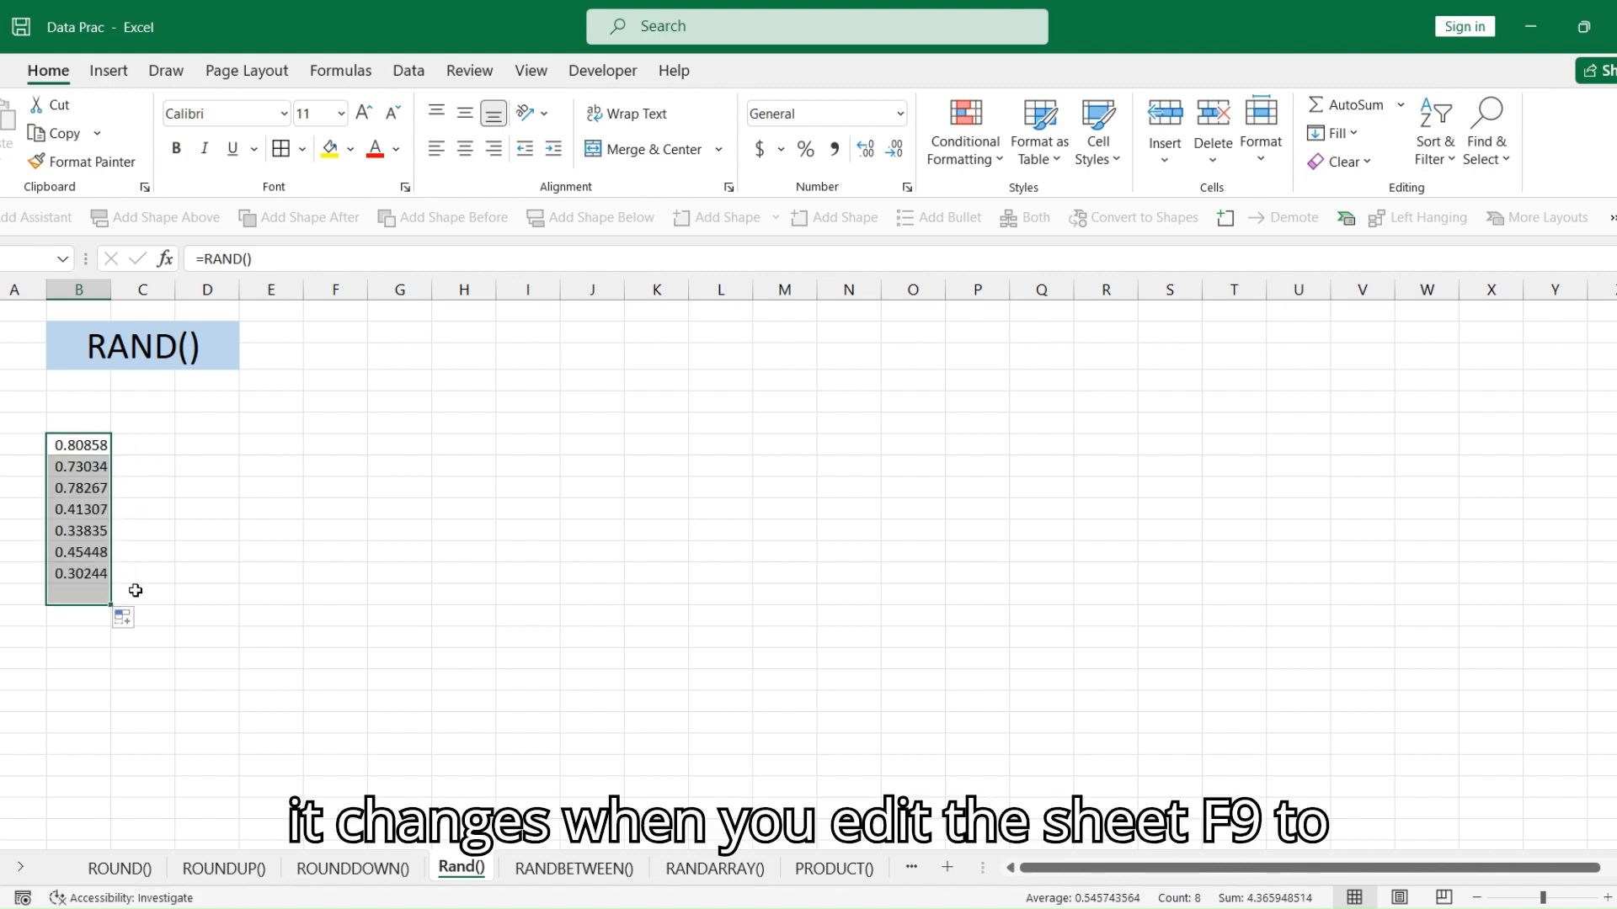
left_click(246, 518)
left_click_drag(79, 445, 83, 596)
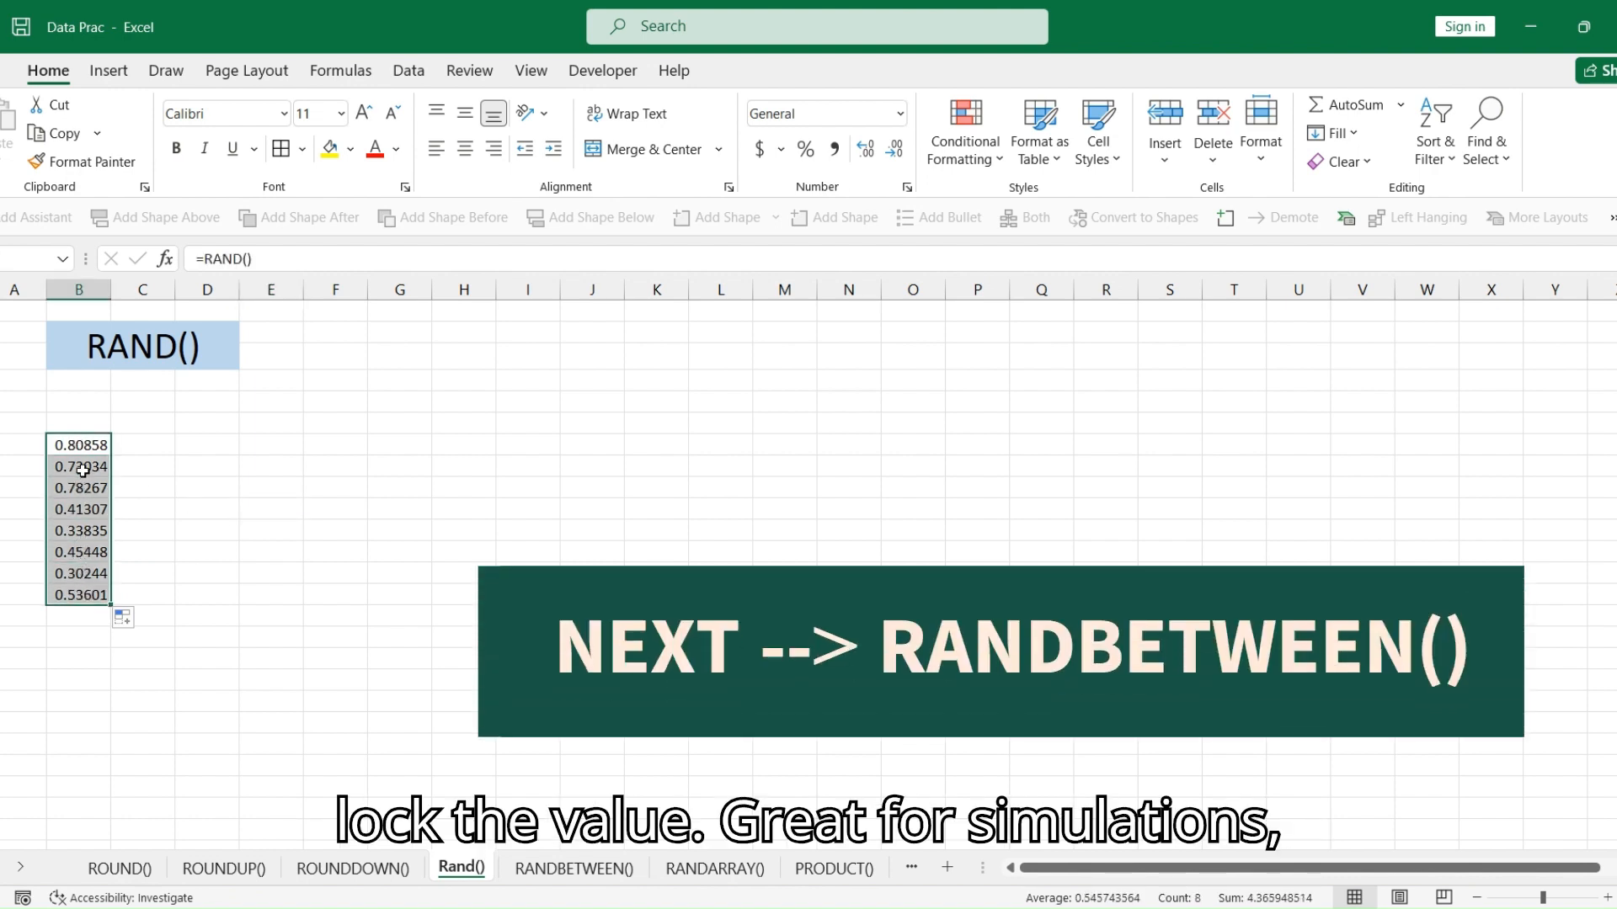
left_click(80, 531)
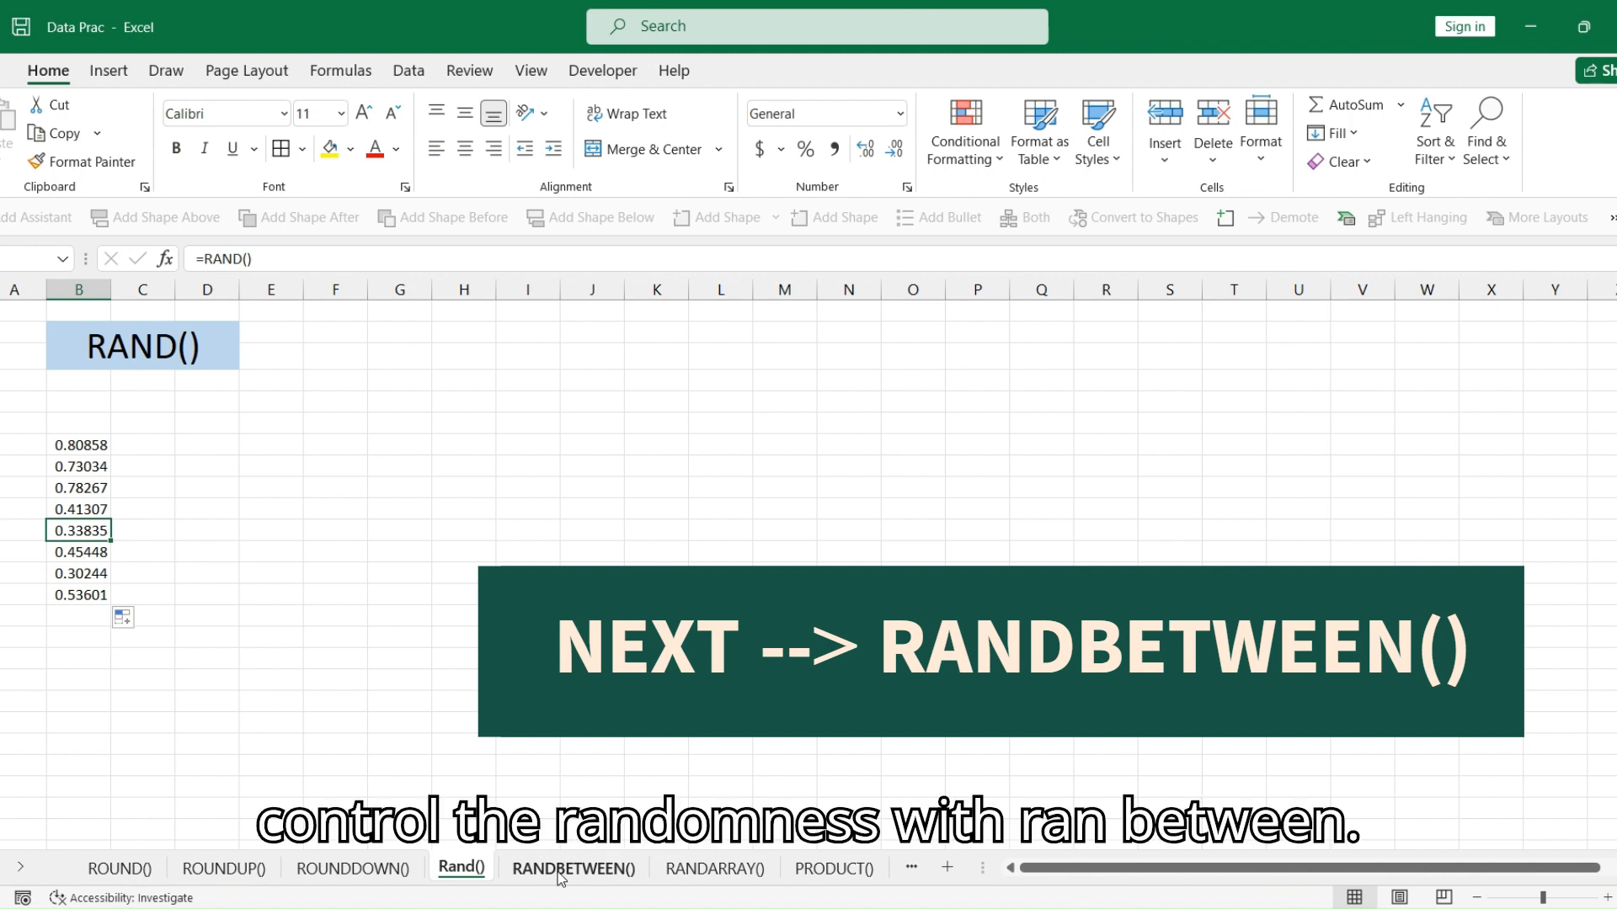
left_click(190, 348)
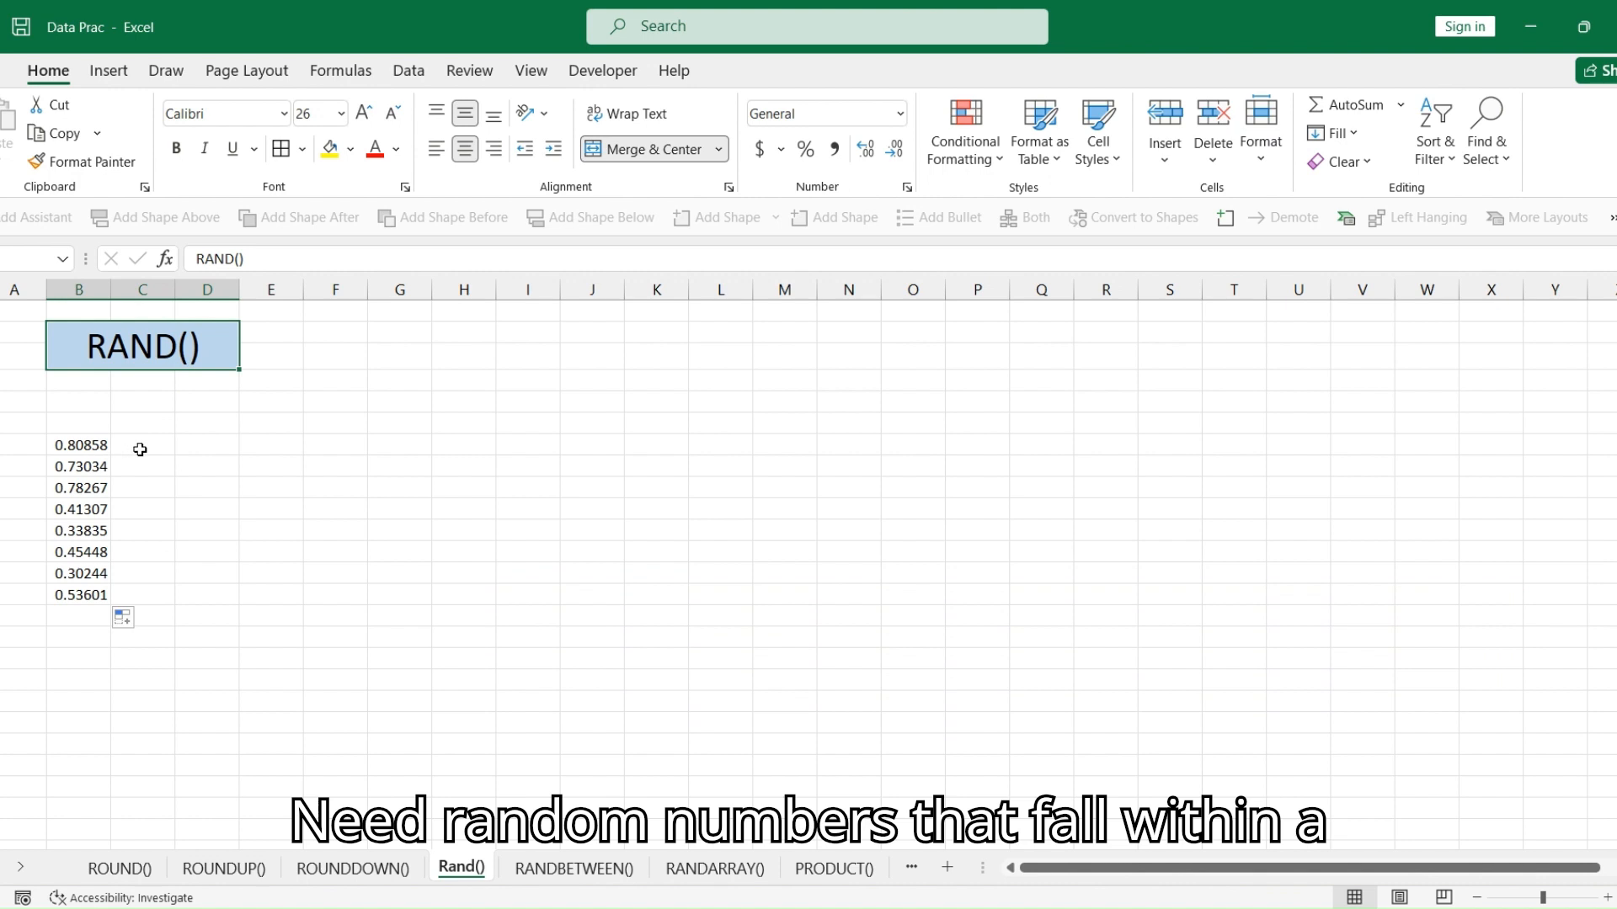
On the RANDBETWEEN() worksheet, generate a random integer in column B below the heading with the formula =RANDBETWEEN(7,90)
left_click(563, 863)
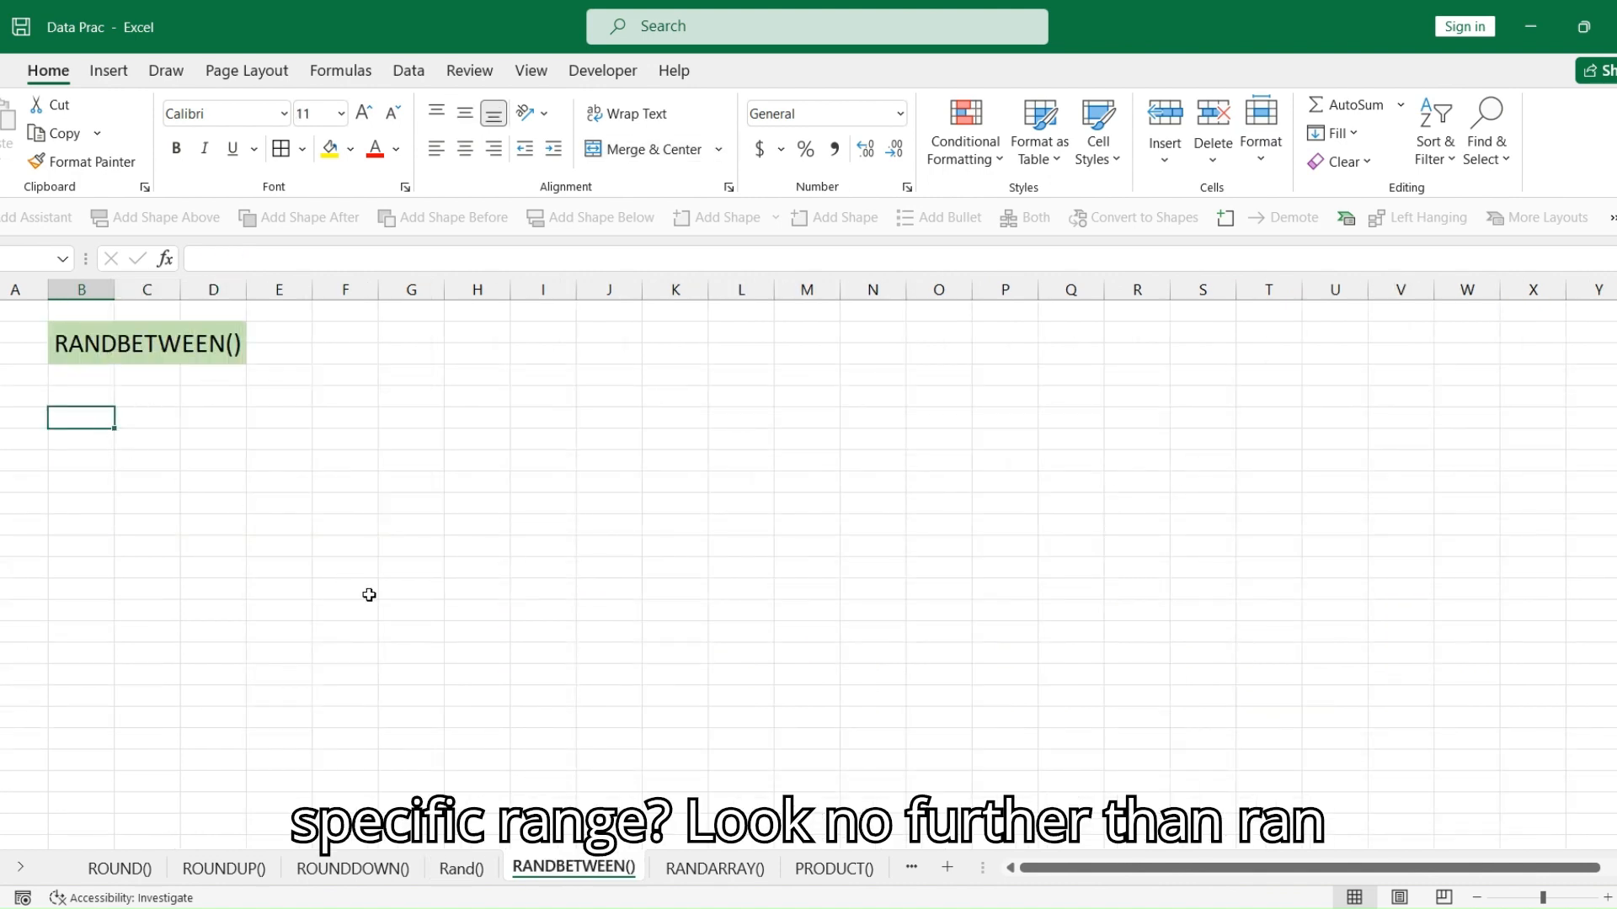
type("=RANDBEW")
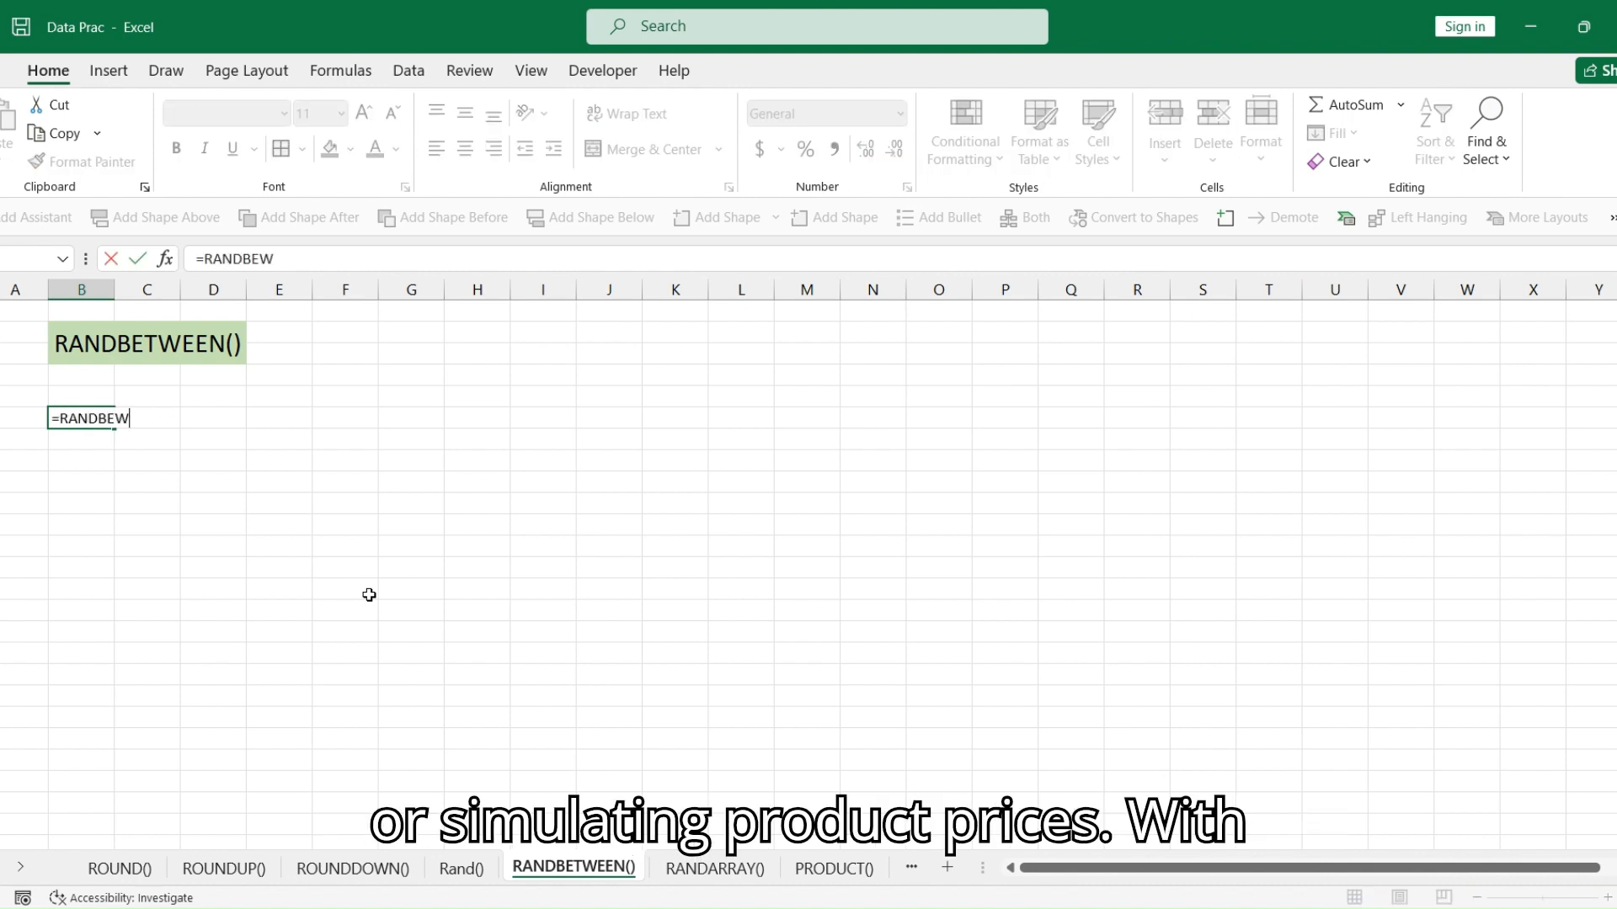
key("BackSpace")
type("TWEEN(")
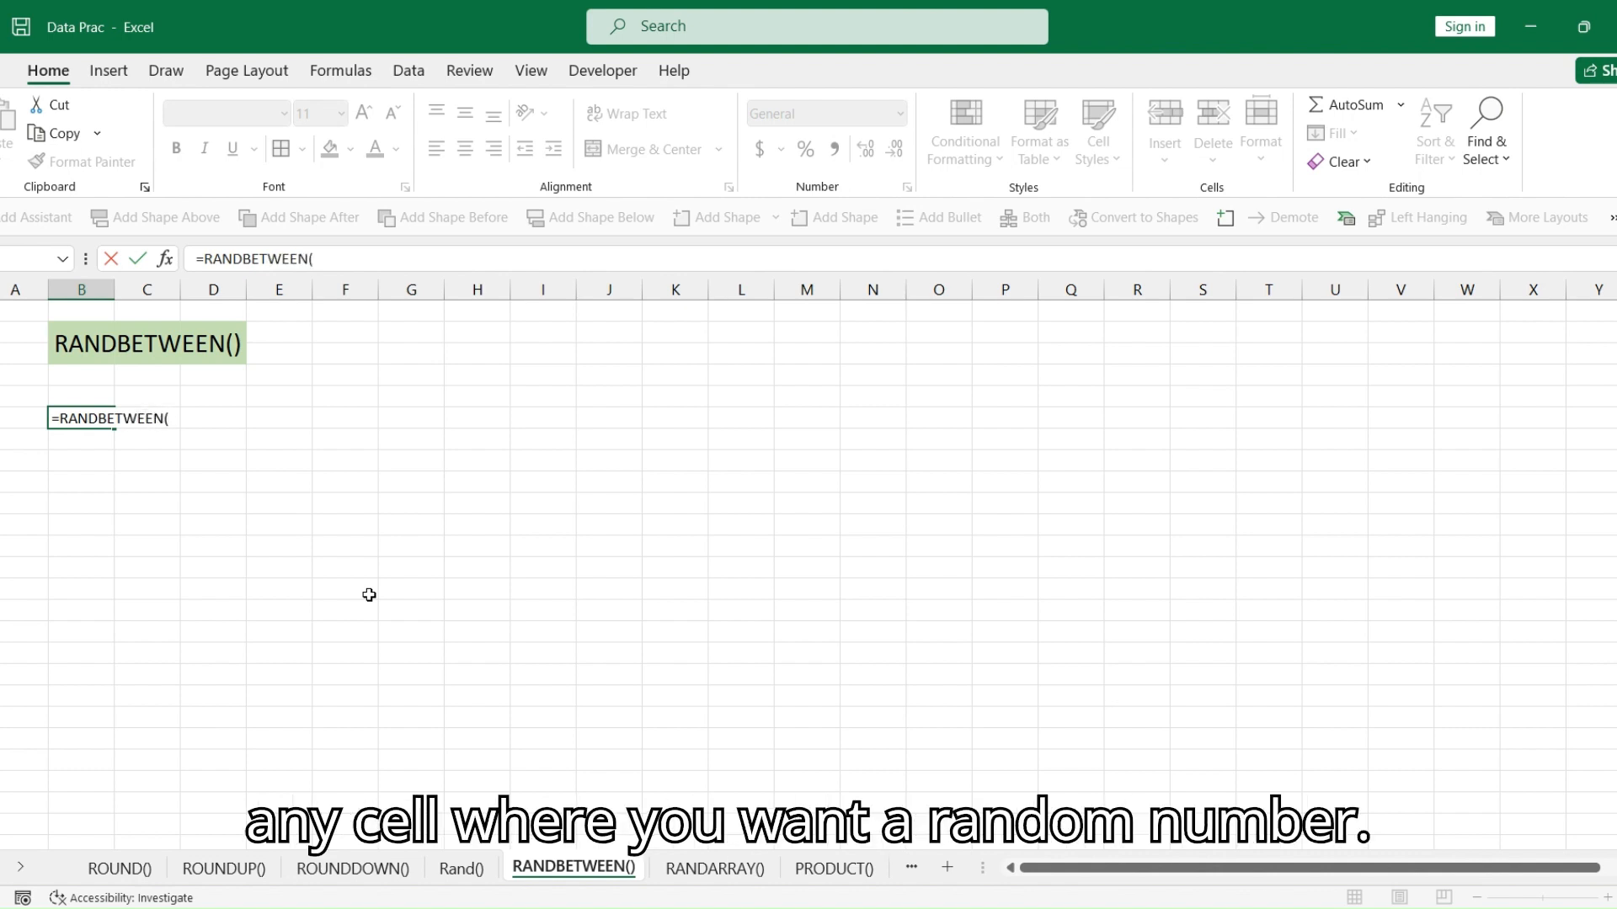
type("7,")
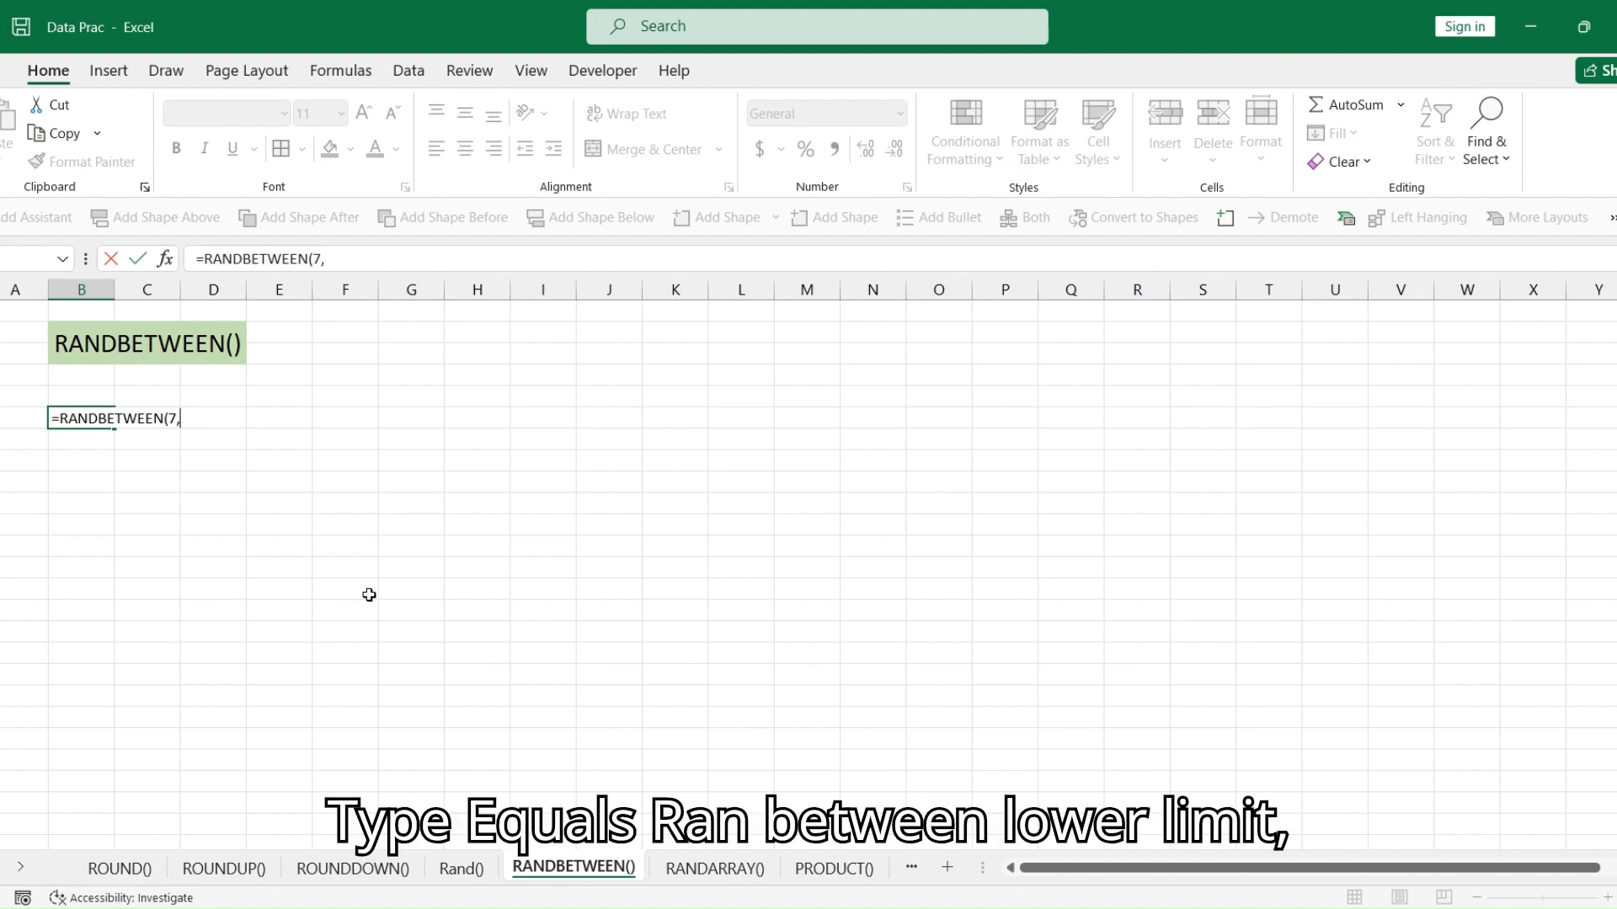
type("90")
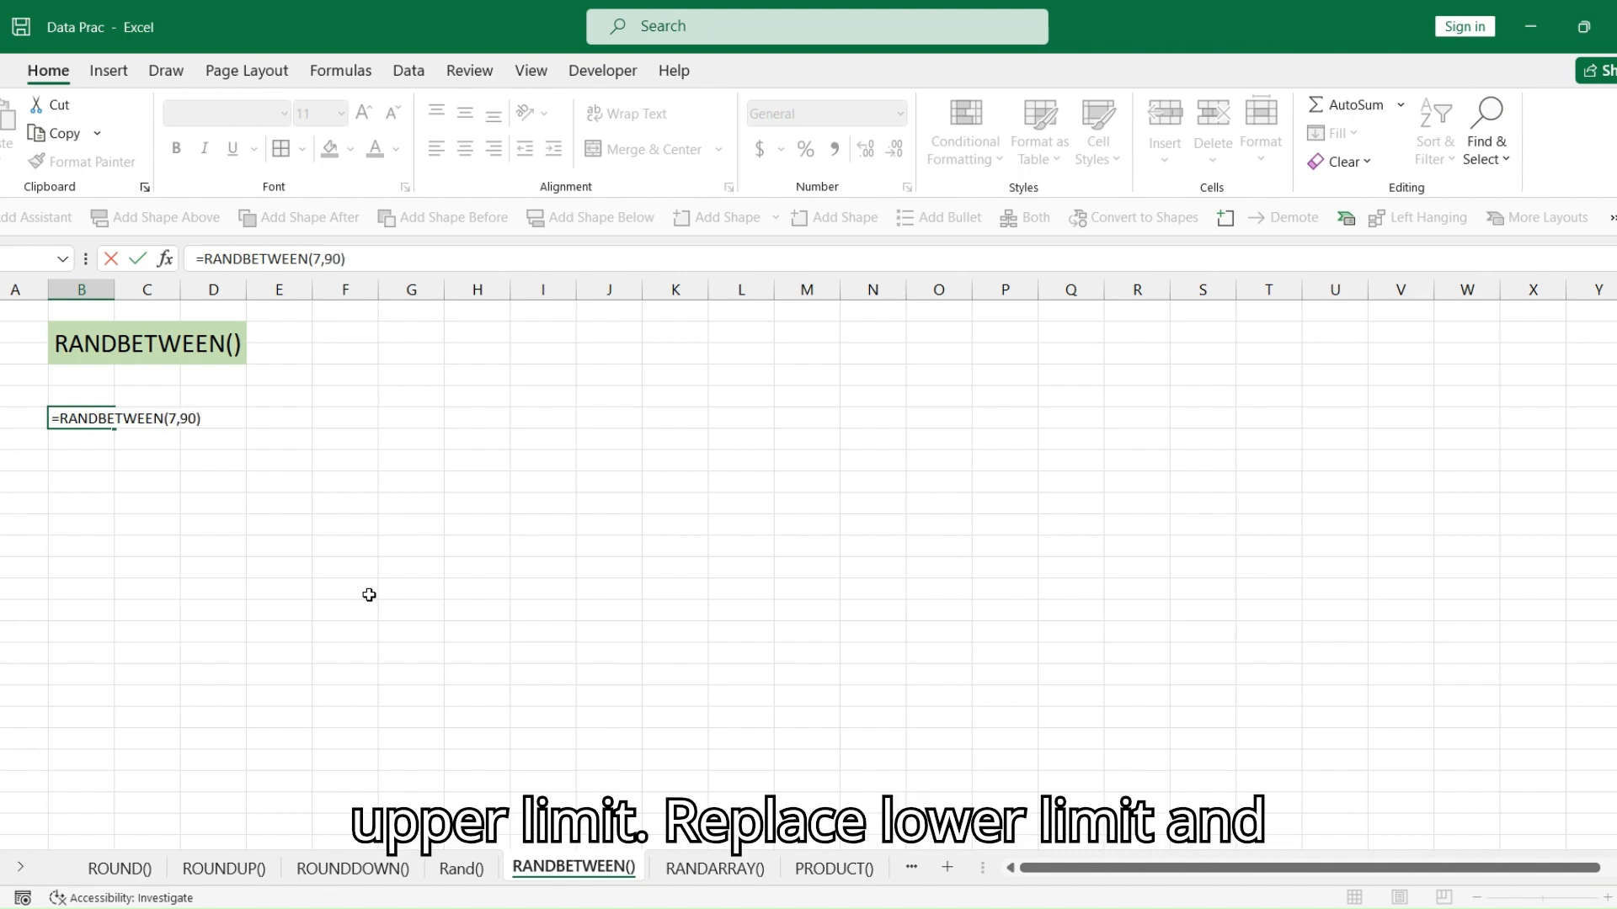
type(")")
key("Return")
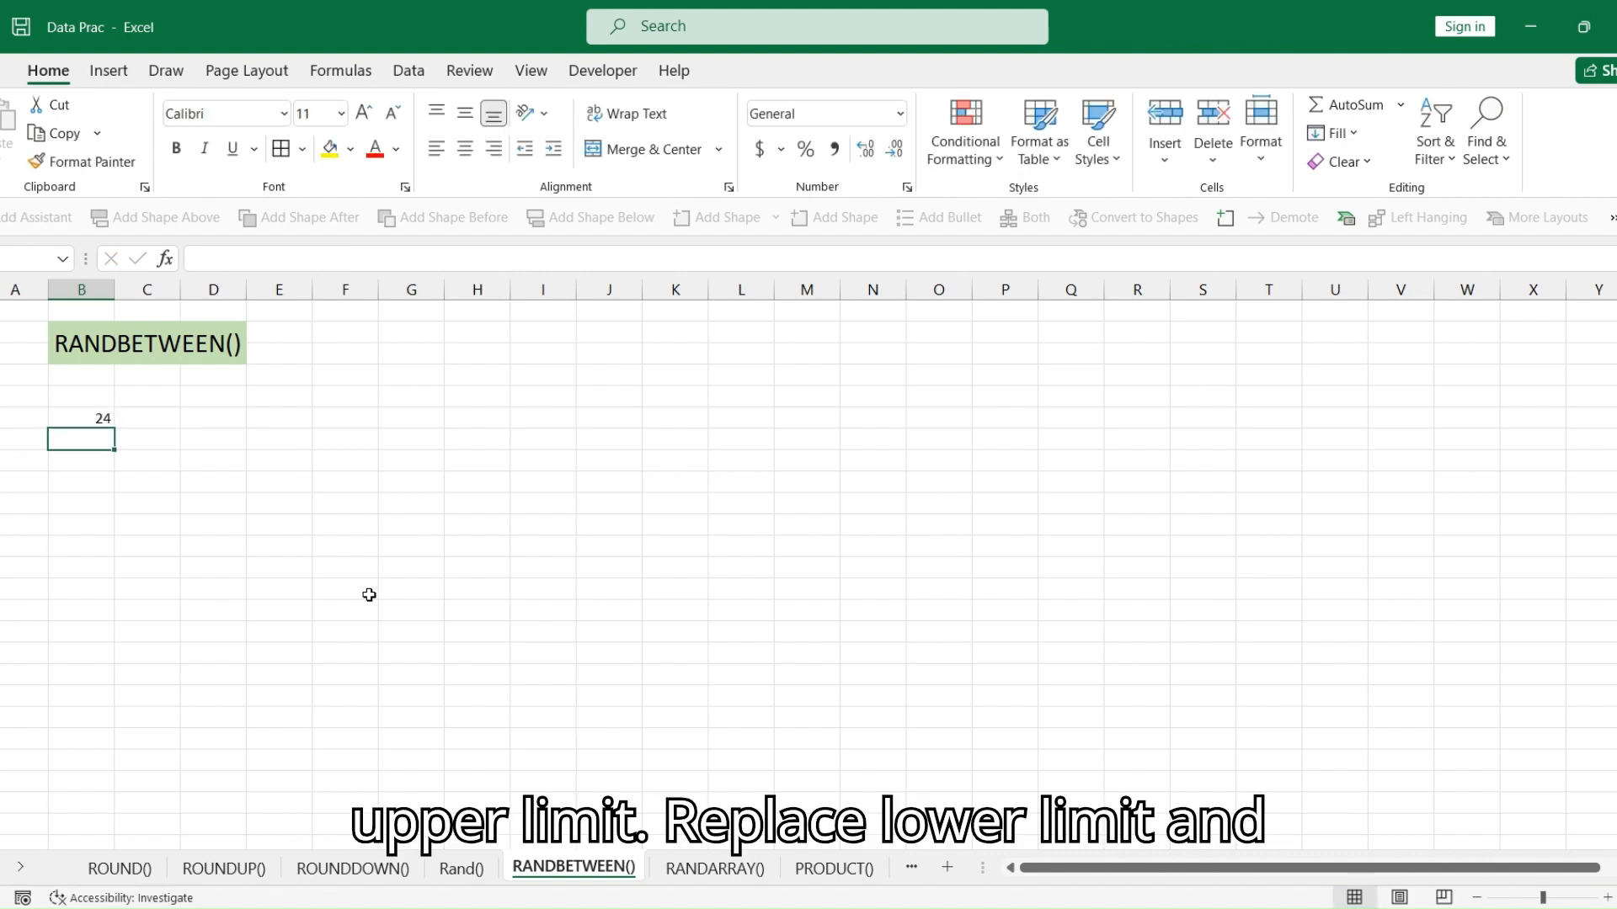
Fill the RANDBETWEEN formula over a block of ten rows in columns B to D and inspect the limits in one filled cell
left_click(104, 418)
left_click_drag(113, 428, 246, 614)
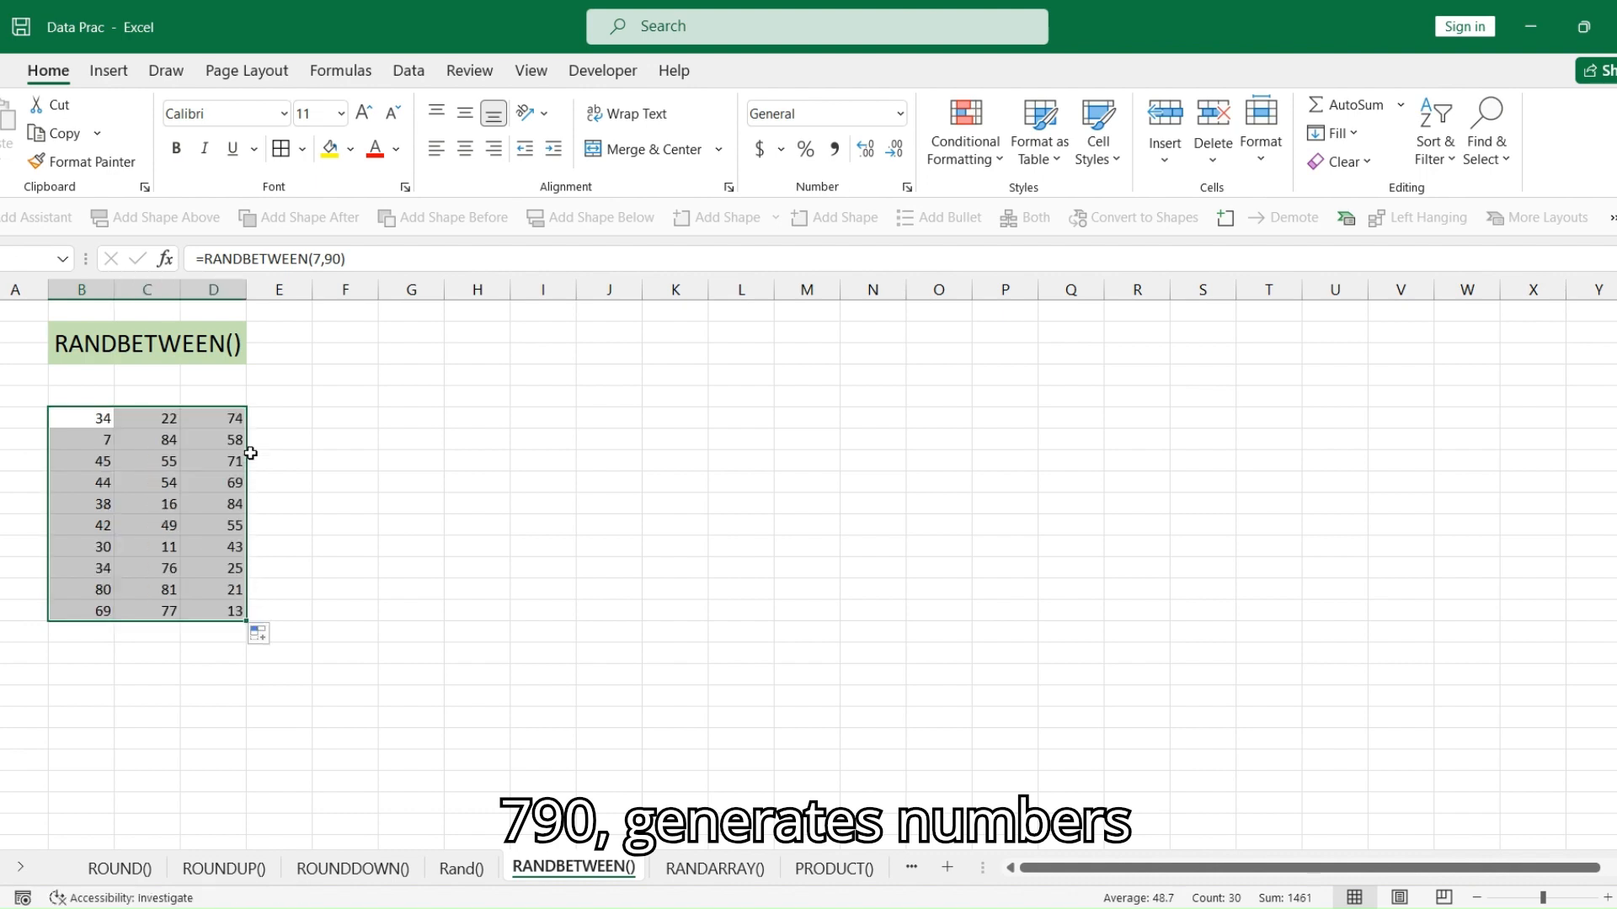
left_click(217, 491)
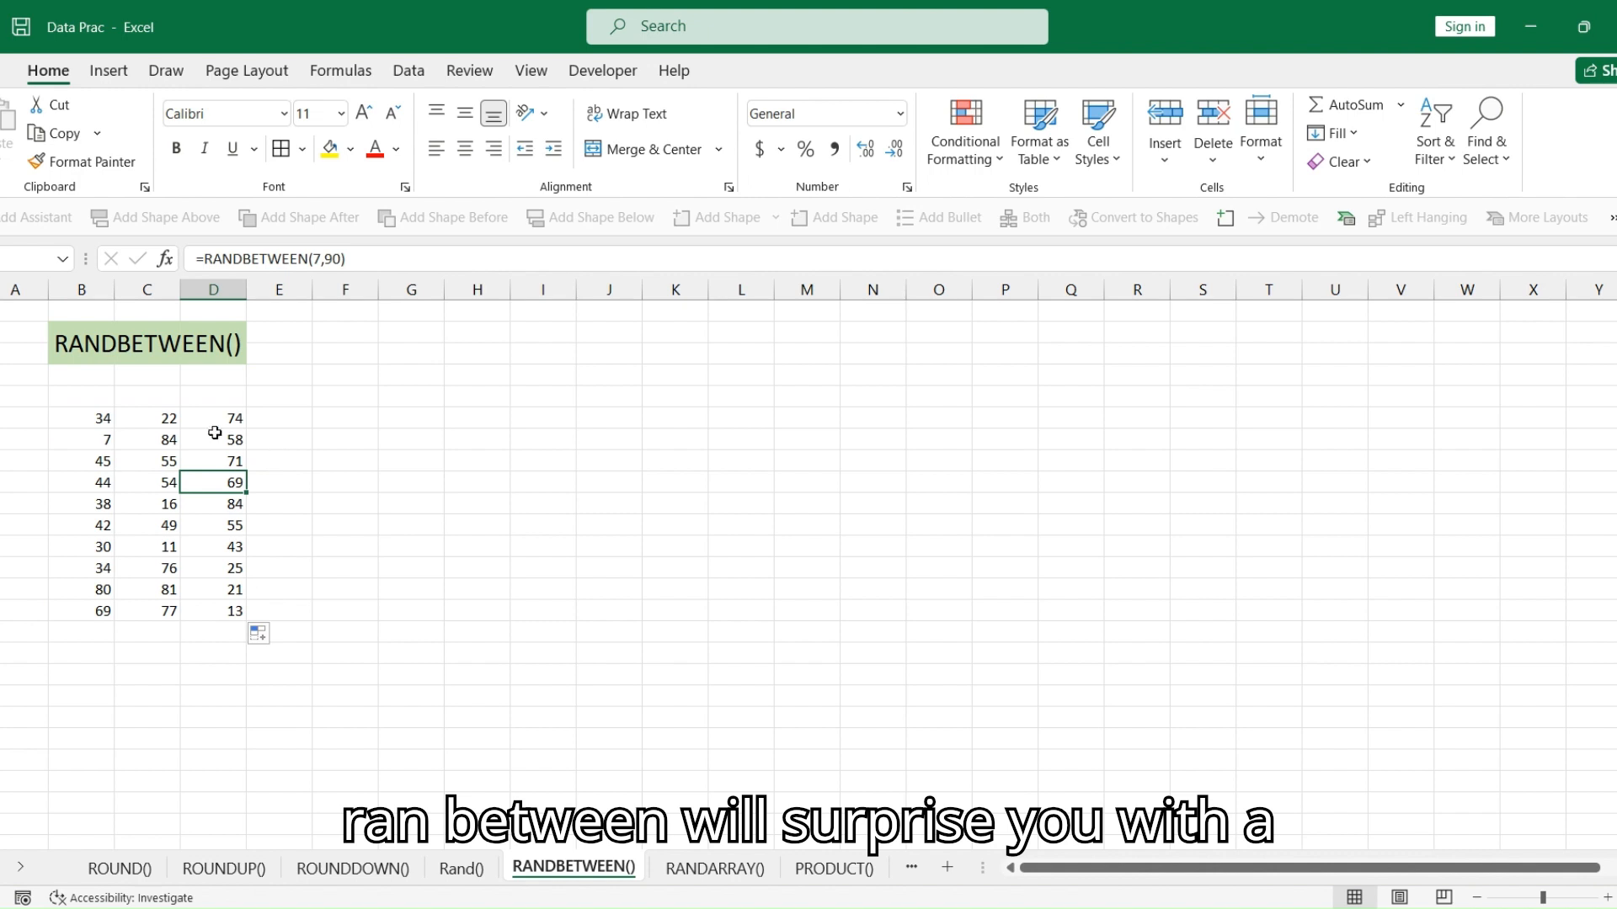
left_click(250, 259)
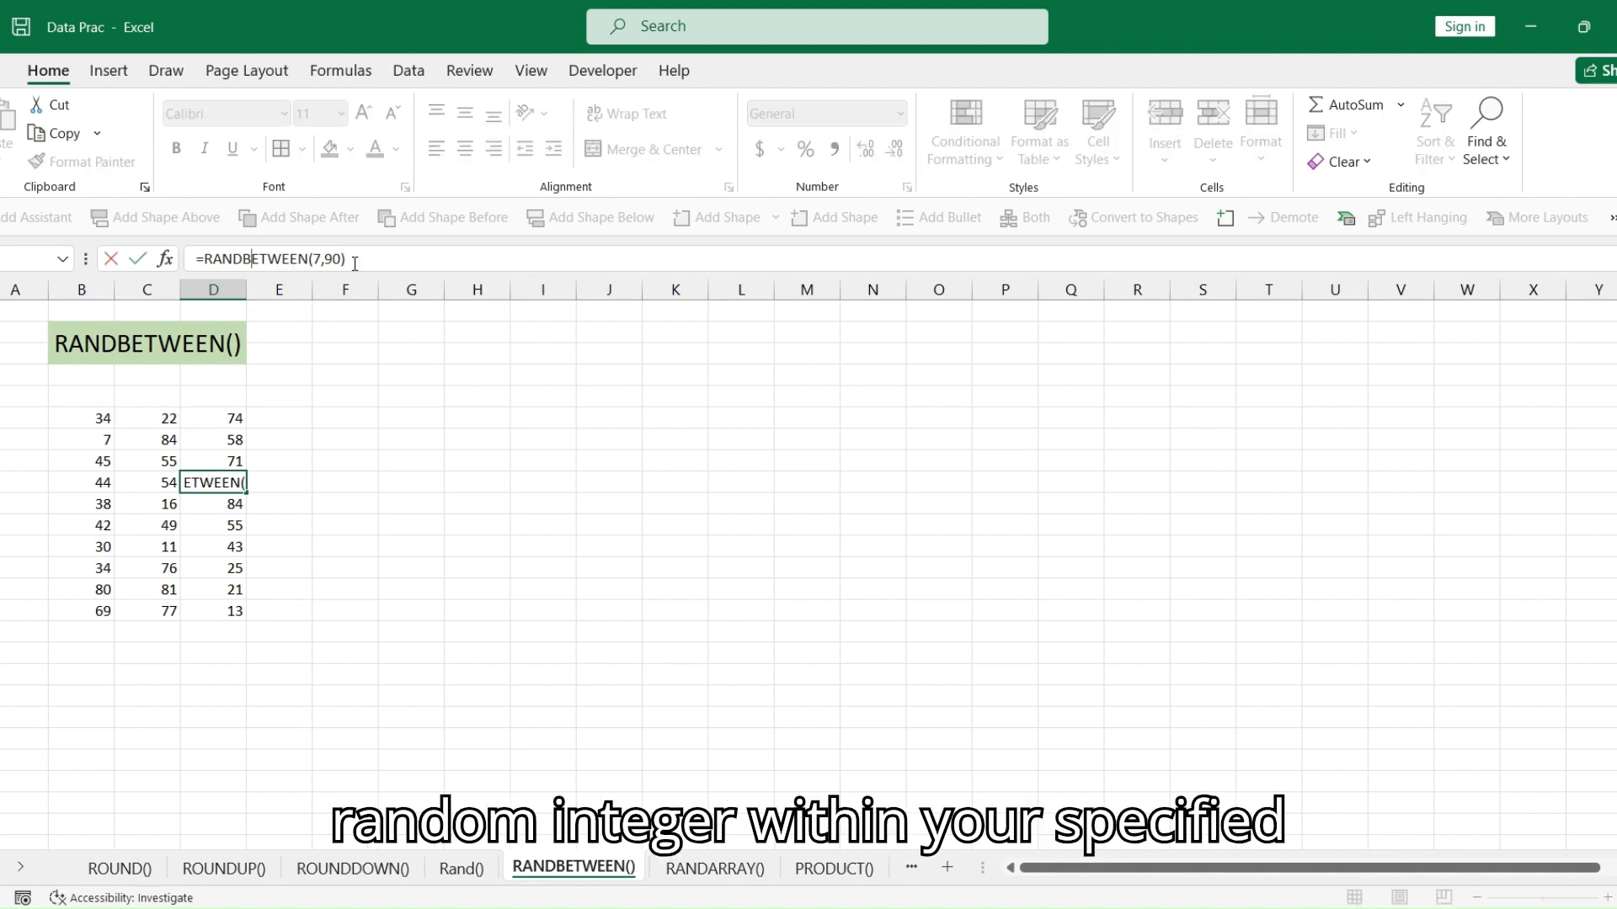
left_click(322, 260)
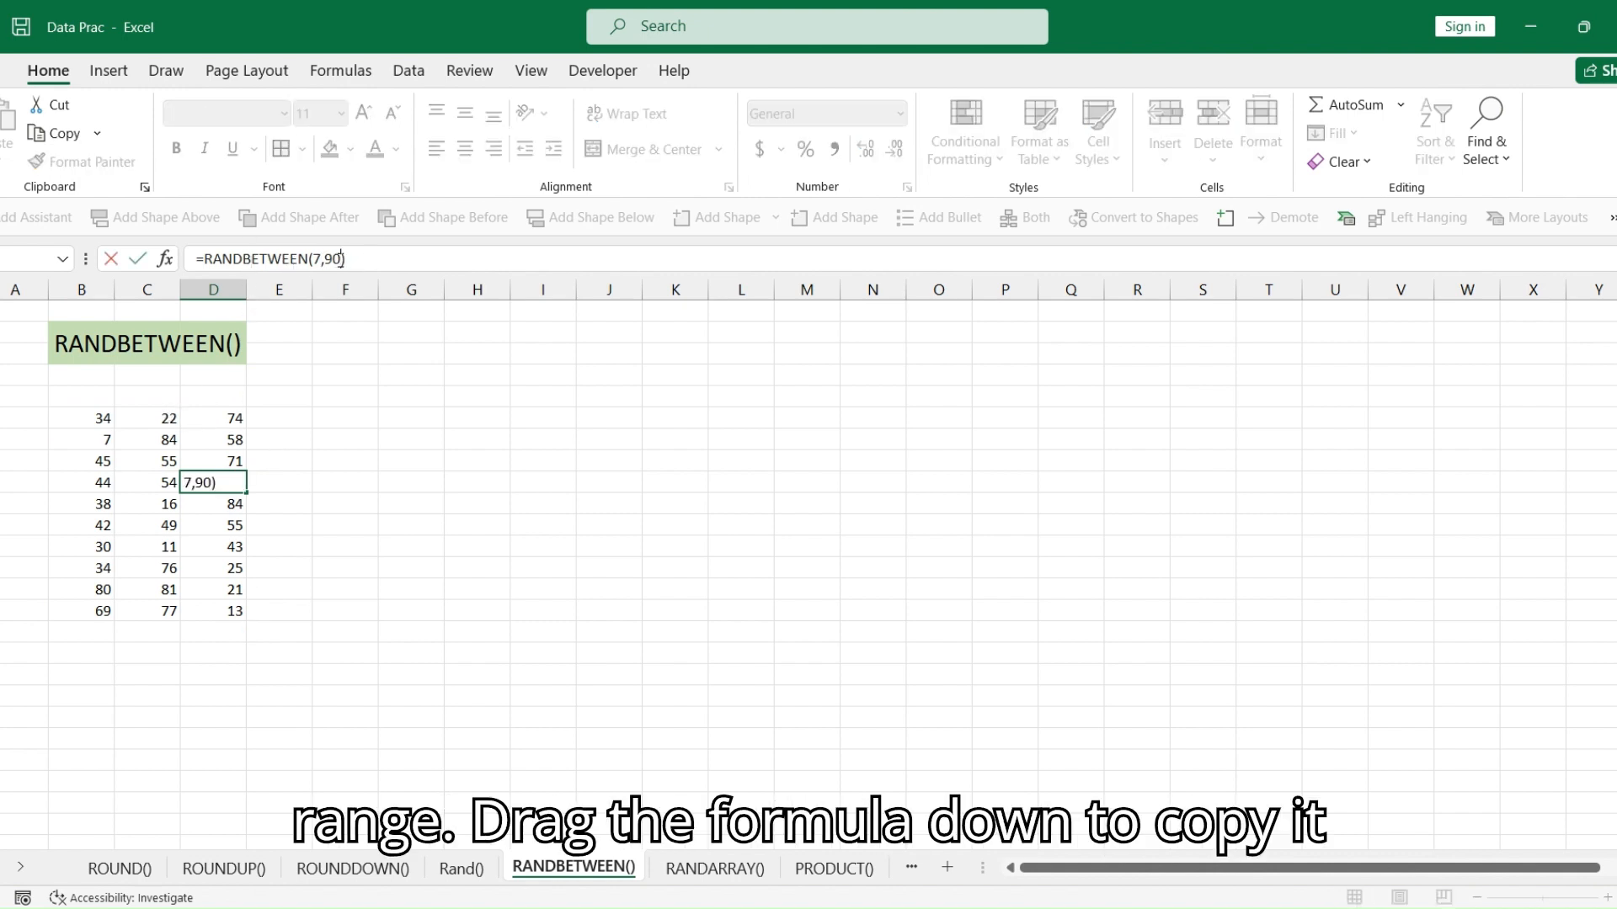
left_click(217, 352)
left_click(335, 544)
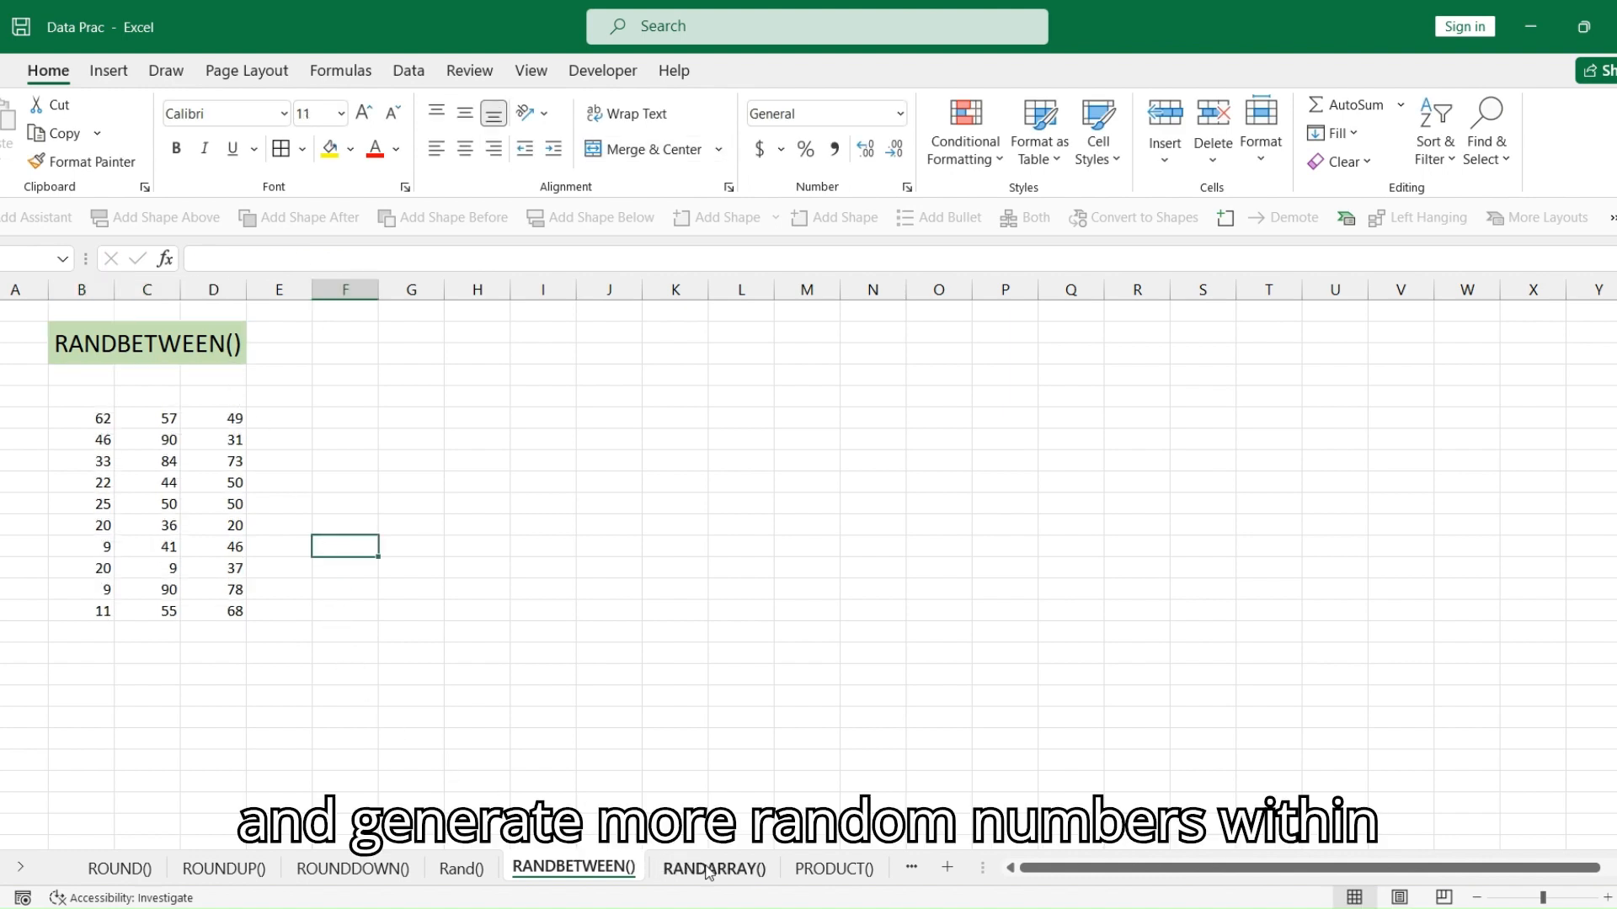
Copy the random number block in columns B to D and paste it as static values into columns G to I, same rows
left_click_drag(94, 418, 239, 614)
key("ctrl+c")
left_click(416, 419)
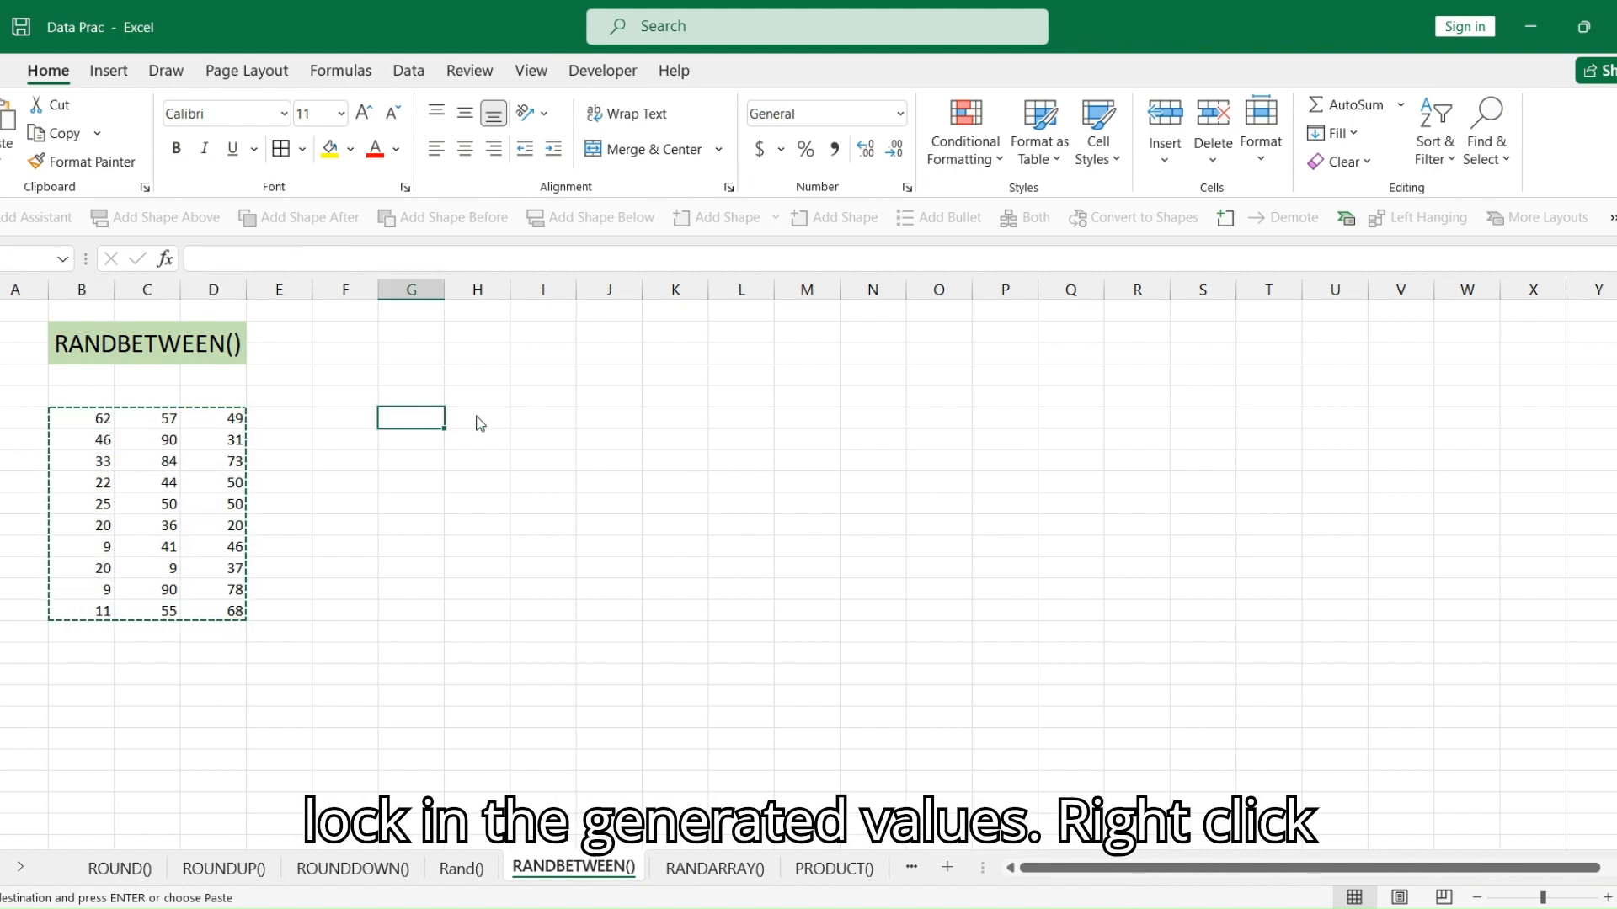
key("ctrl+v")
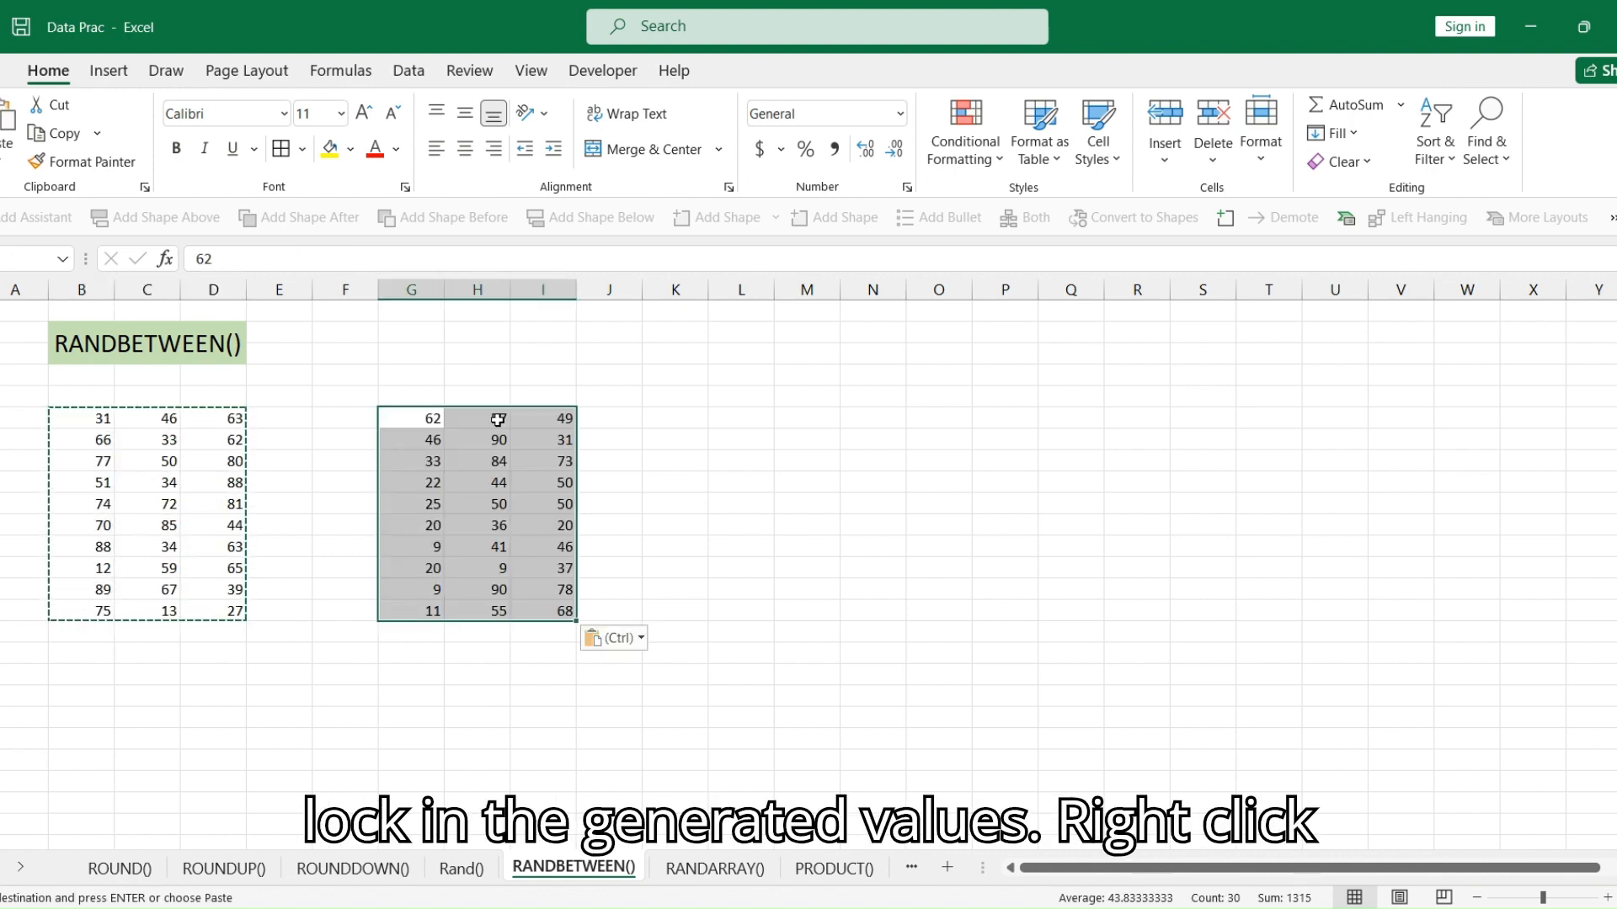
left_click(469, 499)
key("Escape")
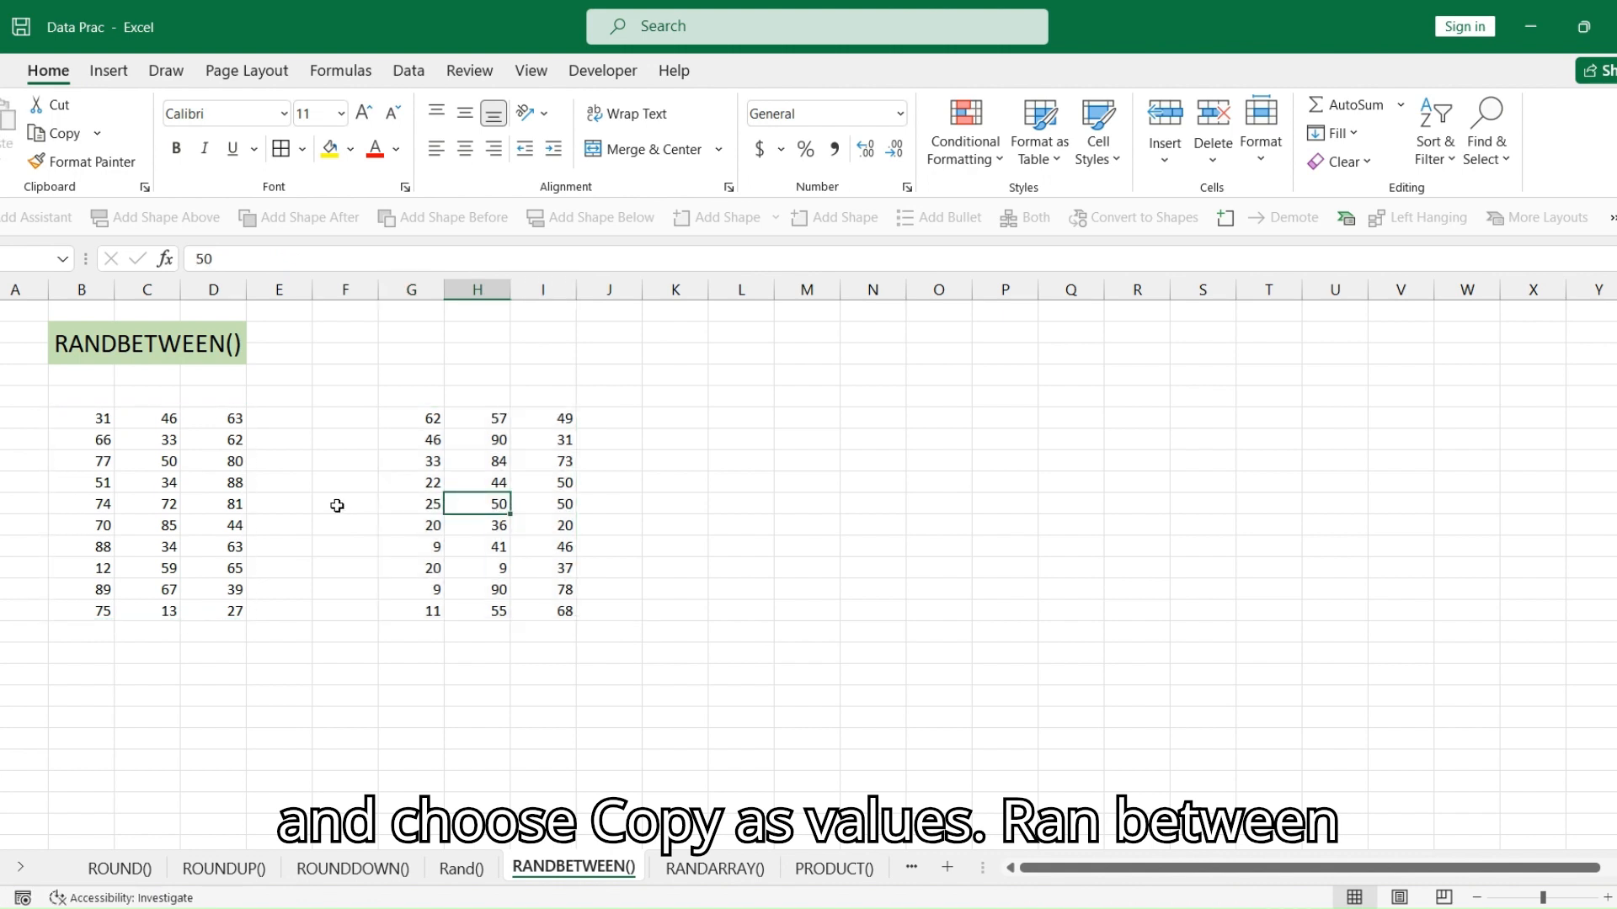
left_click(288, 455)
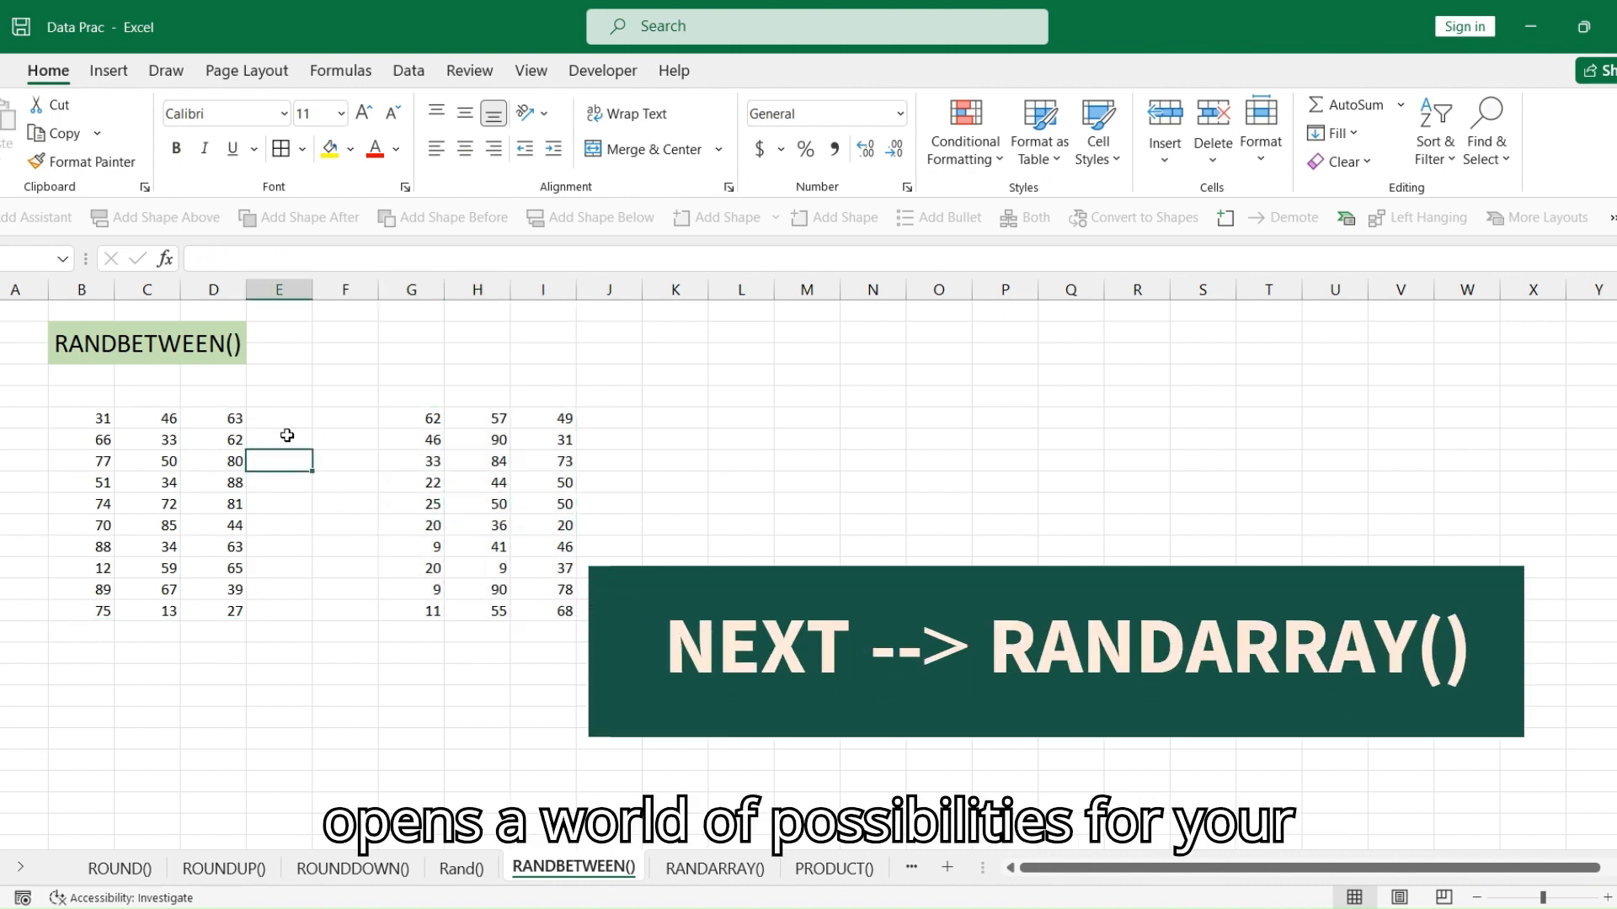
left_click(235, 419)
key("Down")
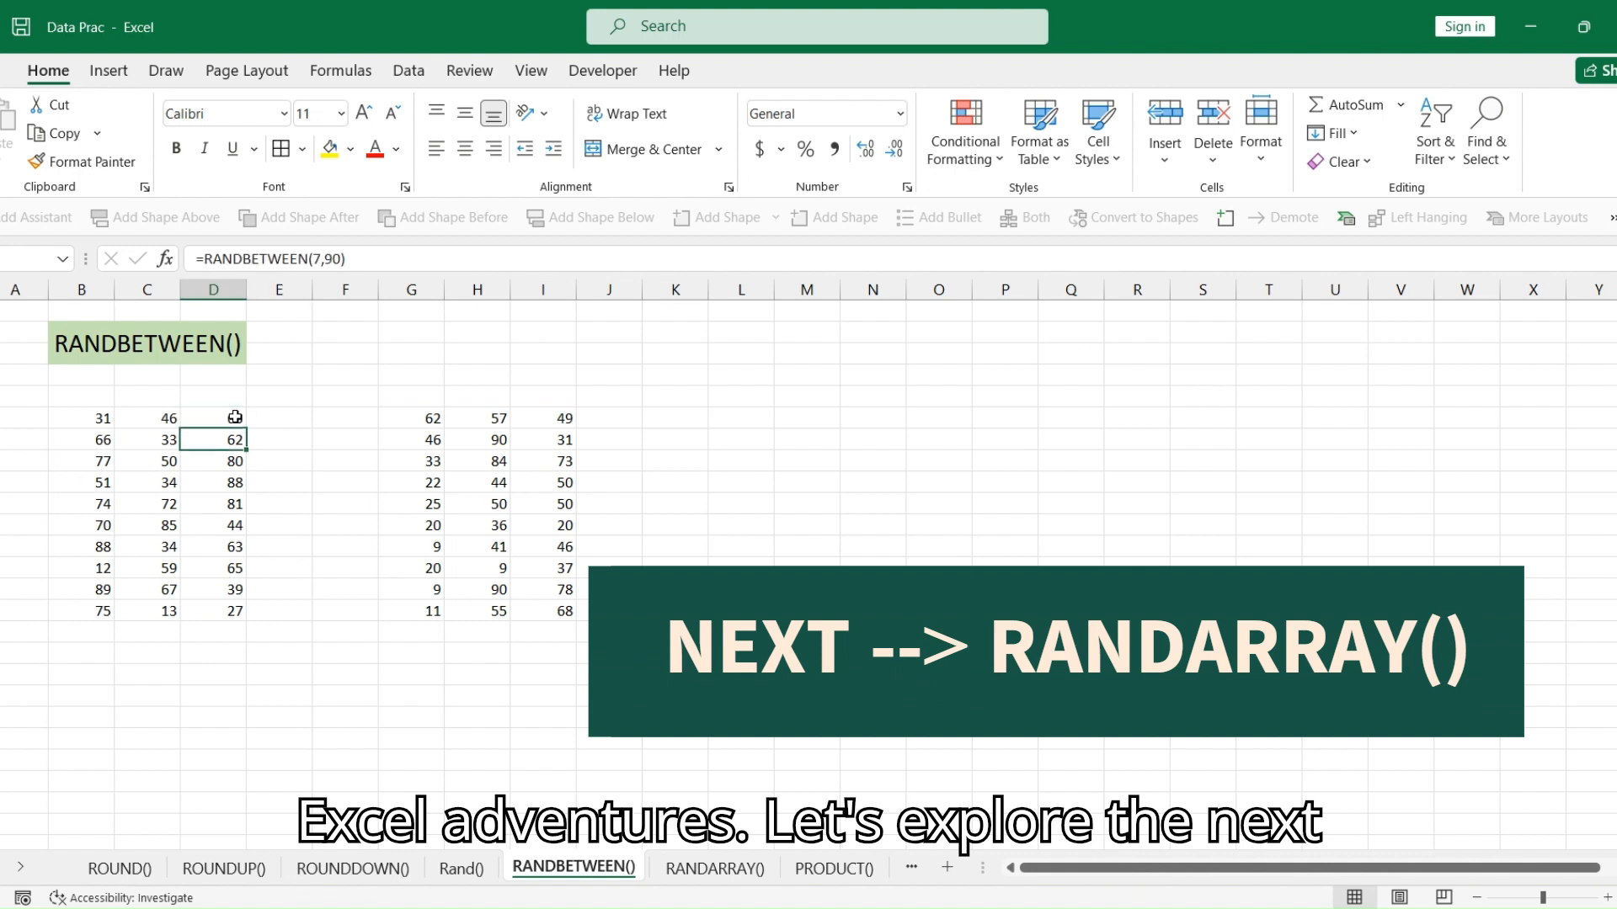
On the RANDARRAY() worksheet, generate a block of random integers in column B two rows below the heading with =RANDARRAY(5,4,5,100,TRUE)
left_click(561, 463)
left_click(518, 626)
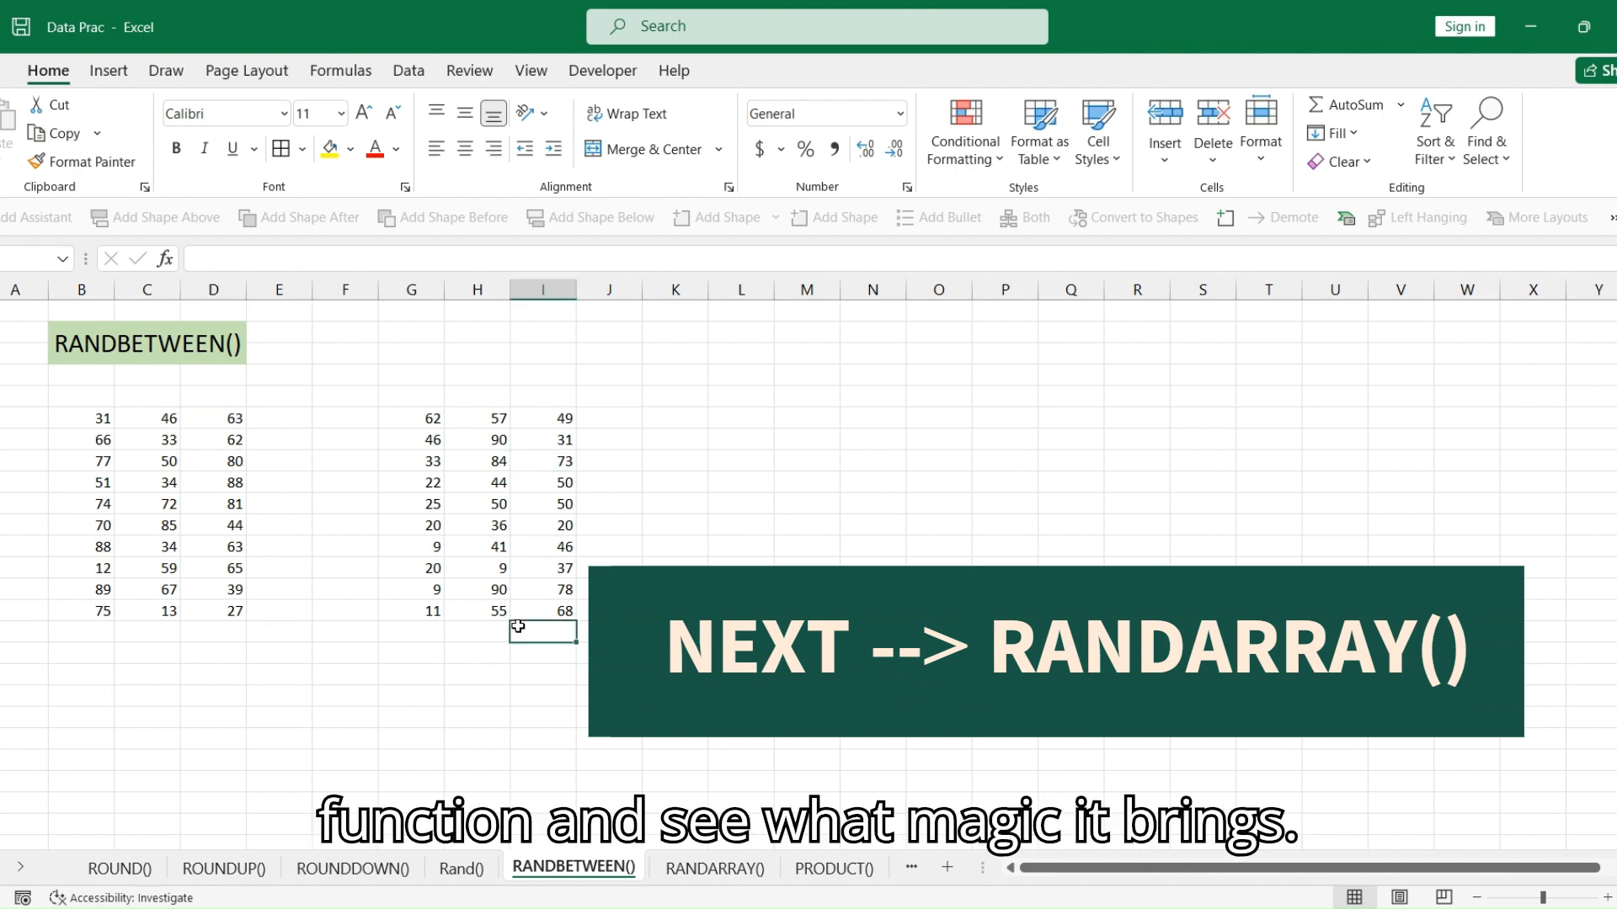
left_click(714, 868)
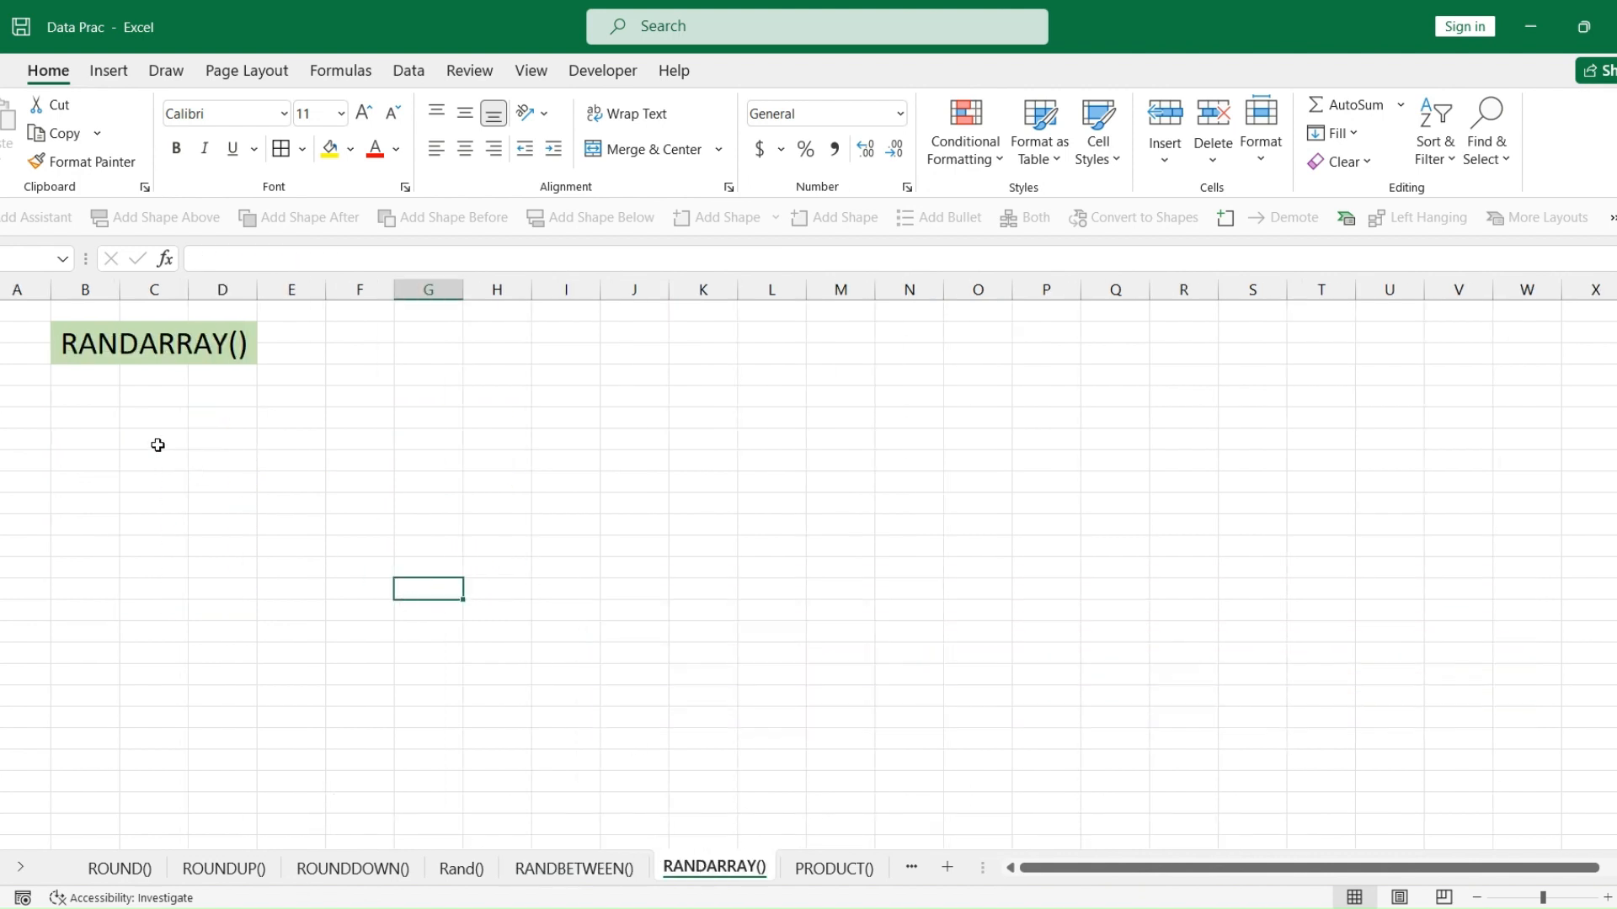
left_click(86, 439)
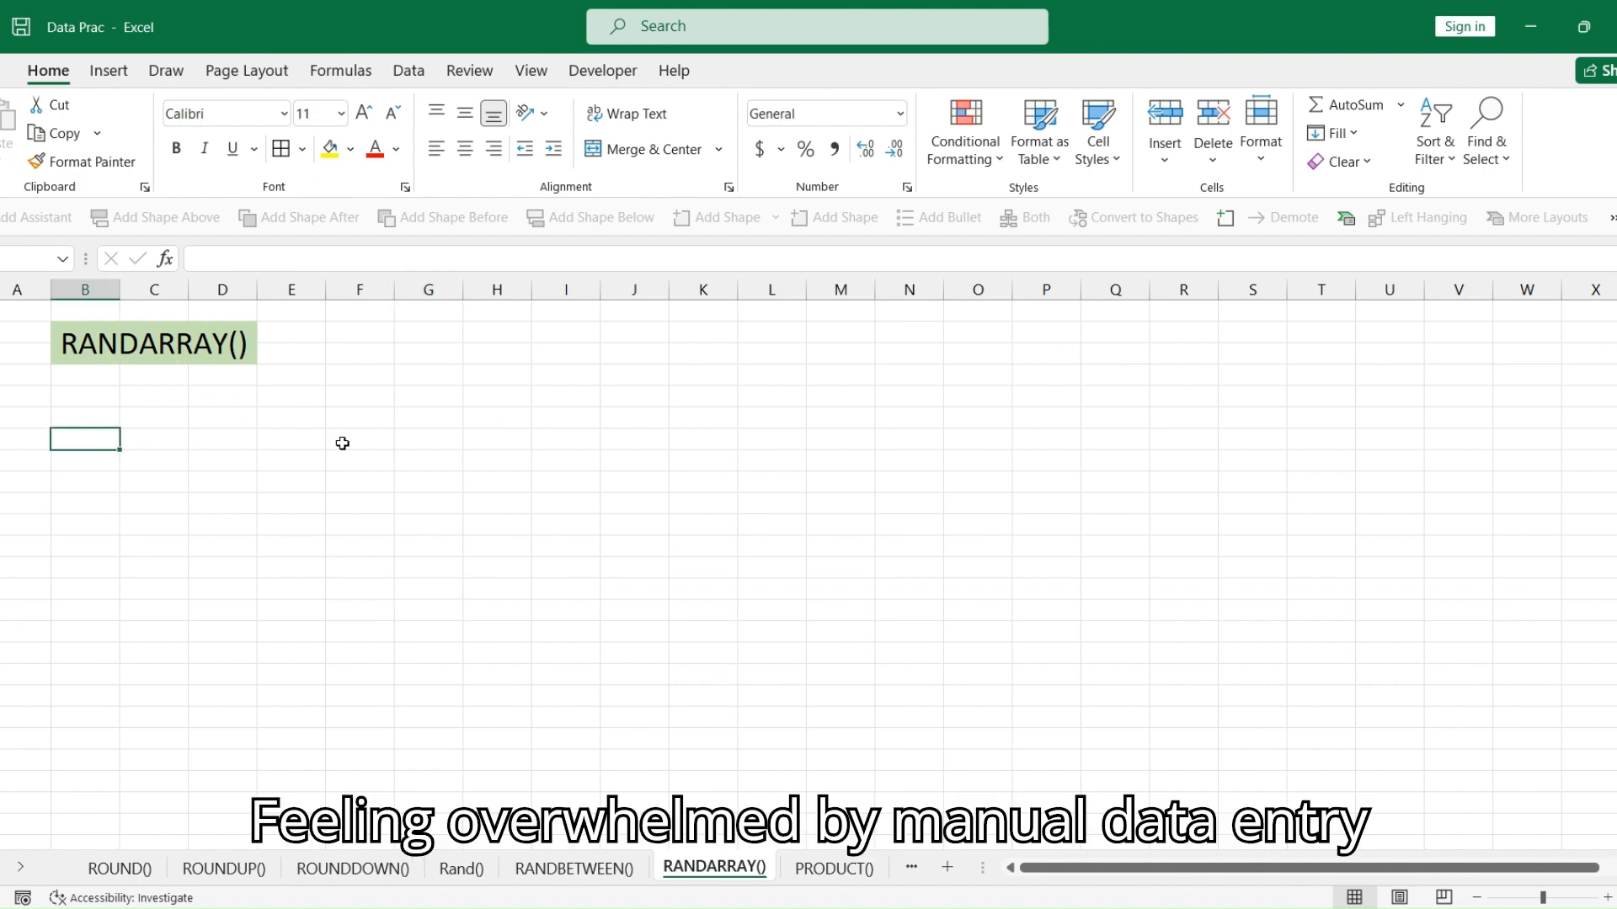
left_click(117, 329)
left_click(94, 419)
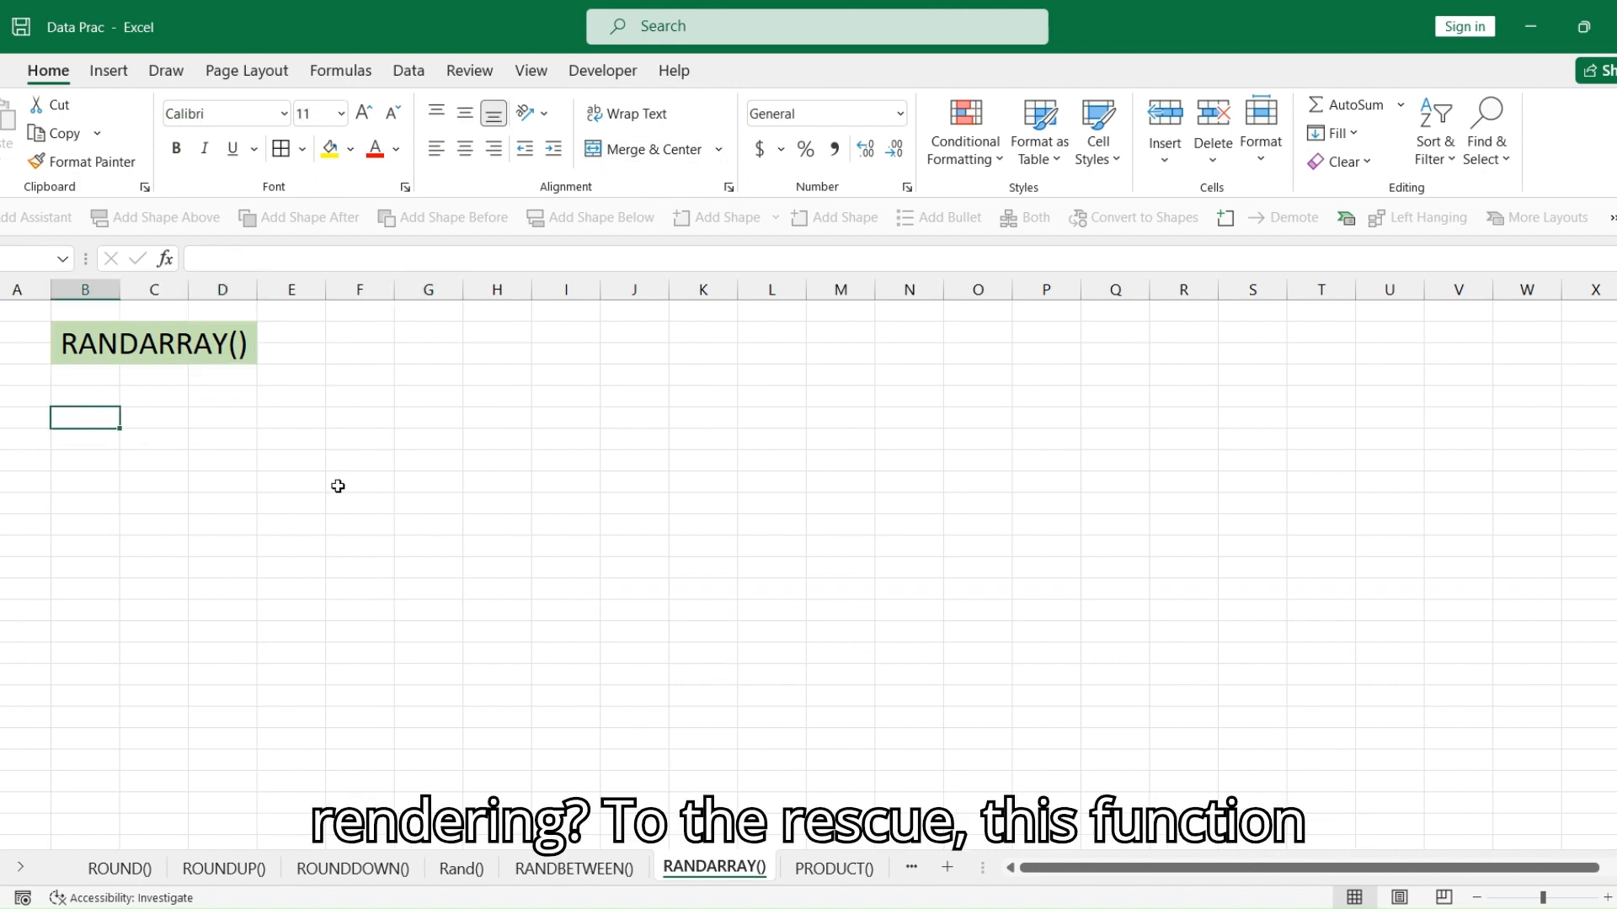
type("=RA")
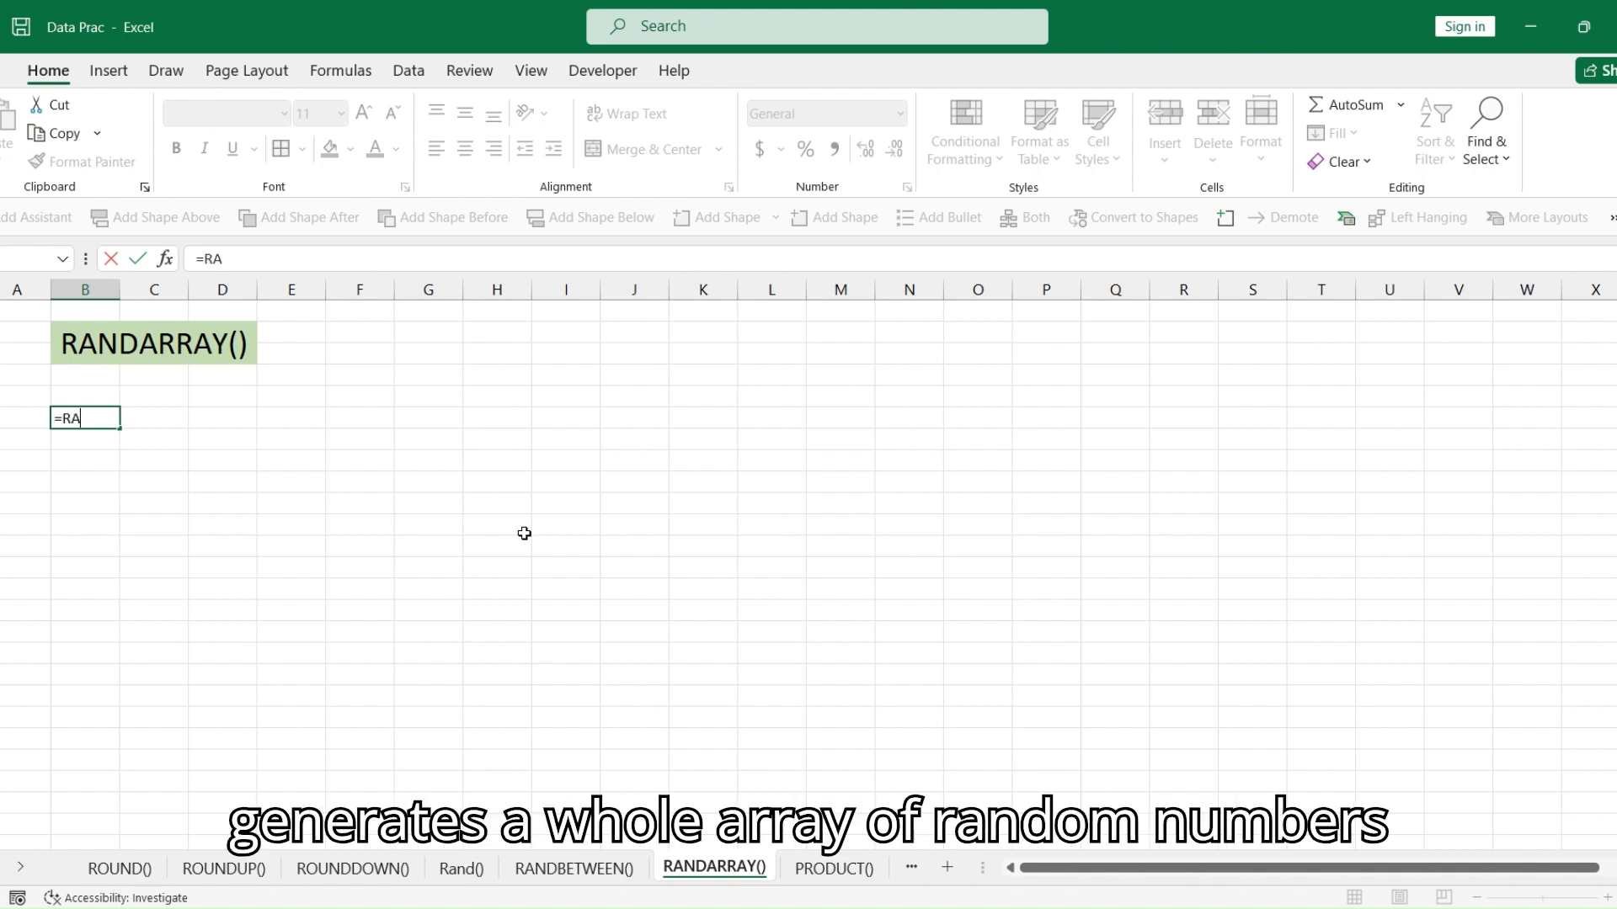
type("NDA")
key("Tab")
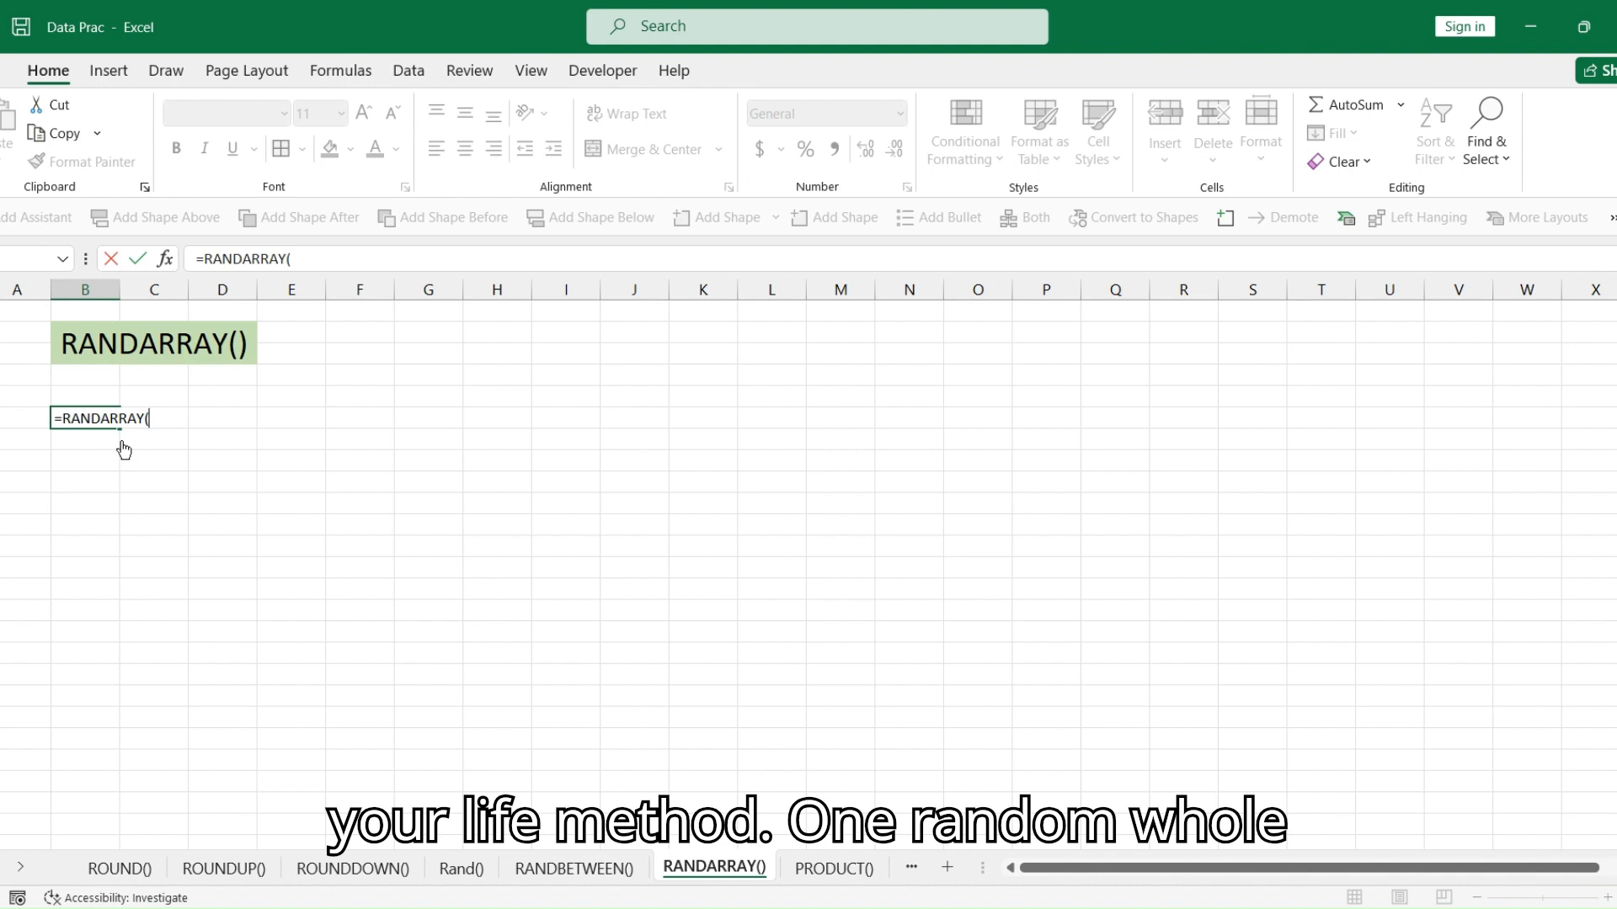
type("5,4,5,")
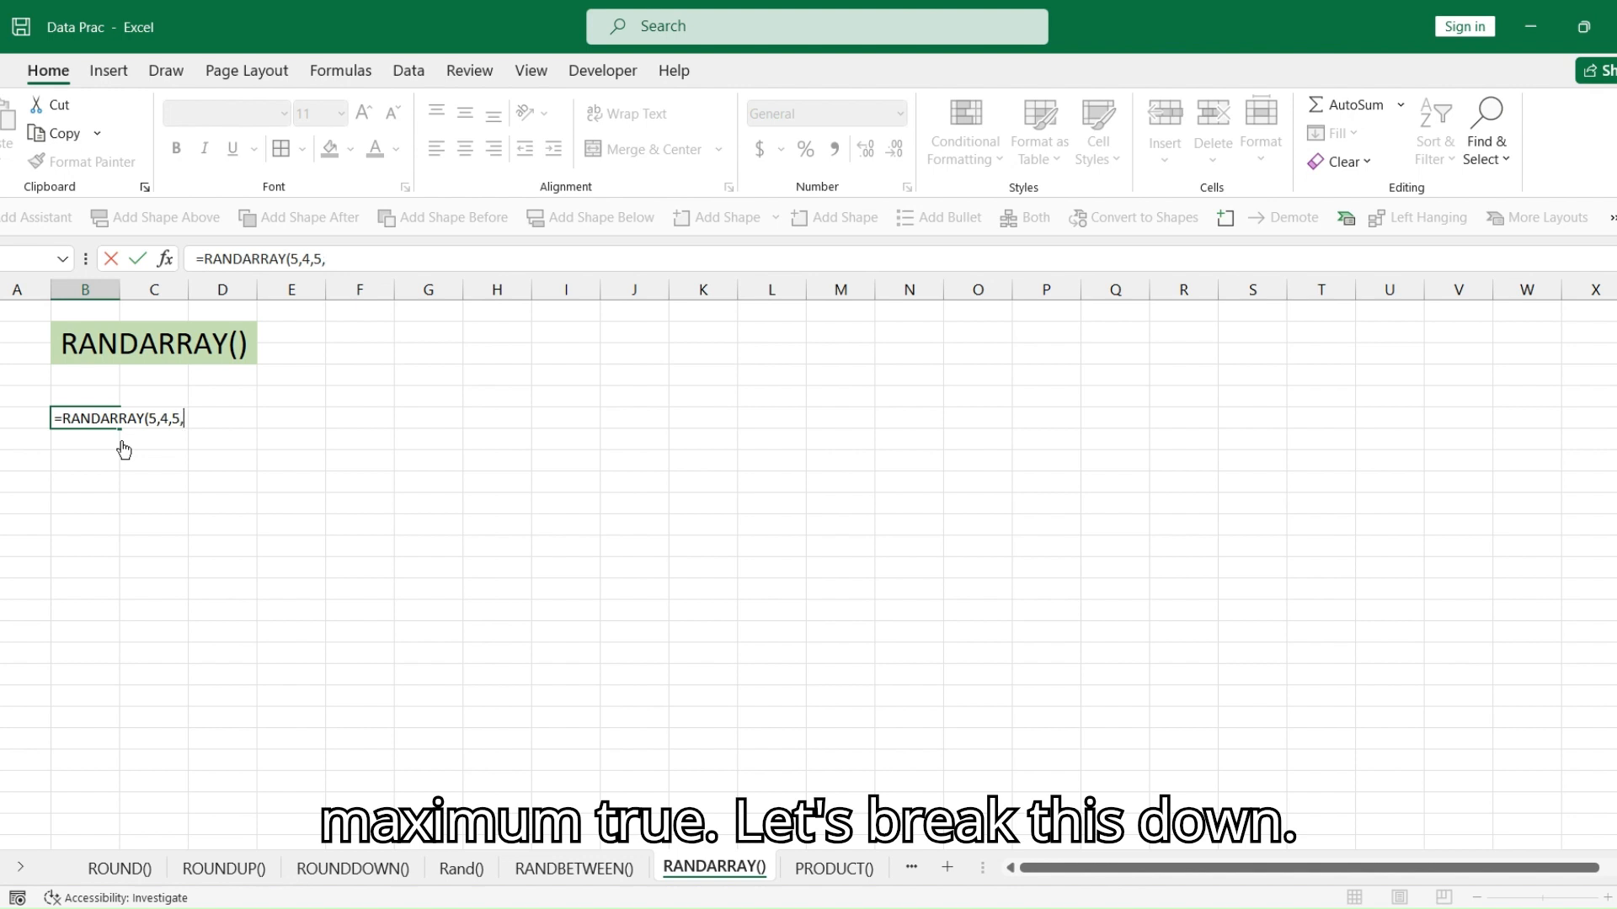
type("100,")
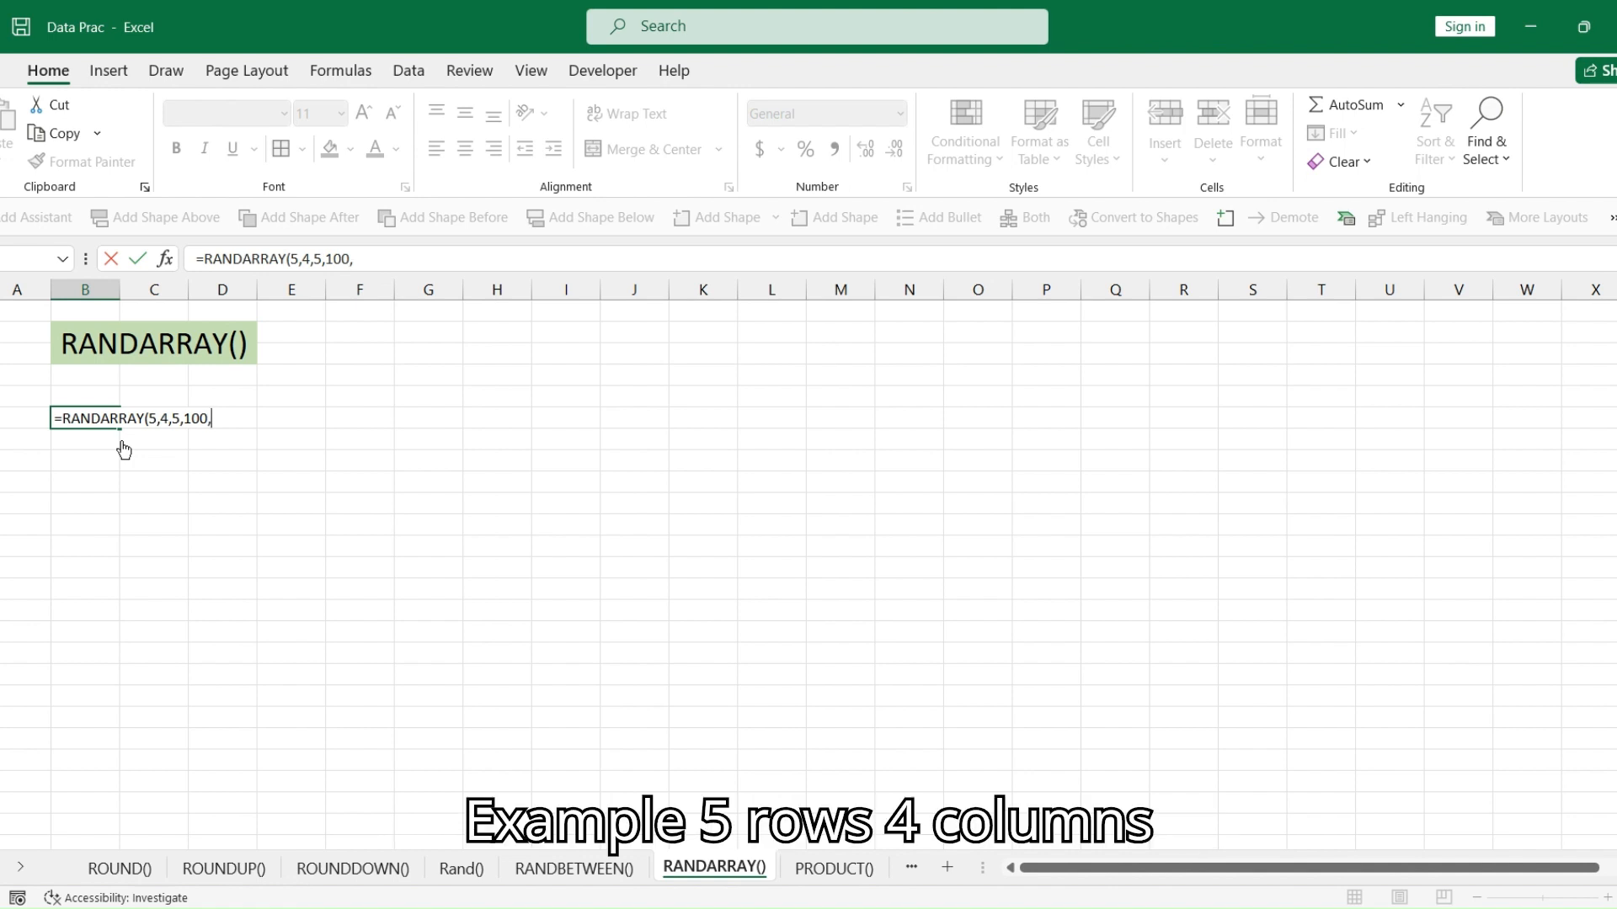
type("TRUE")
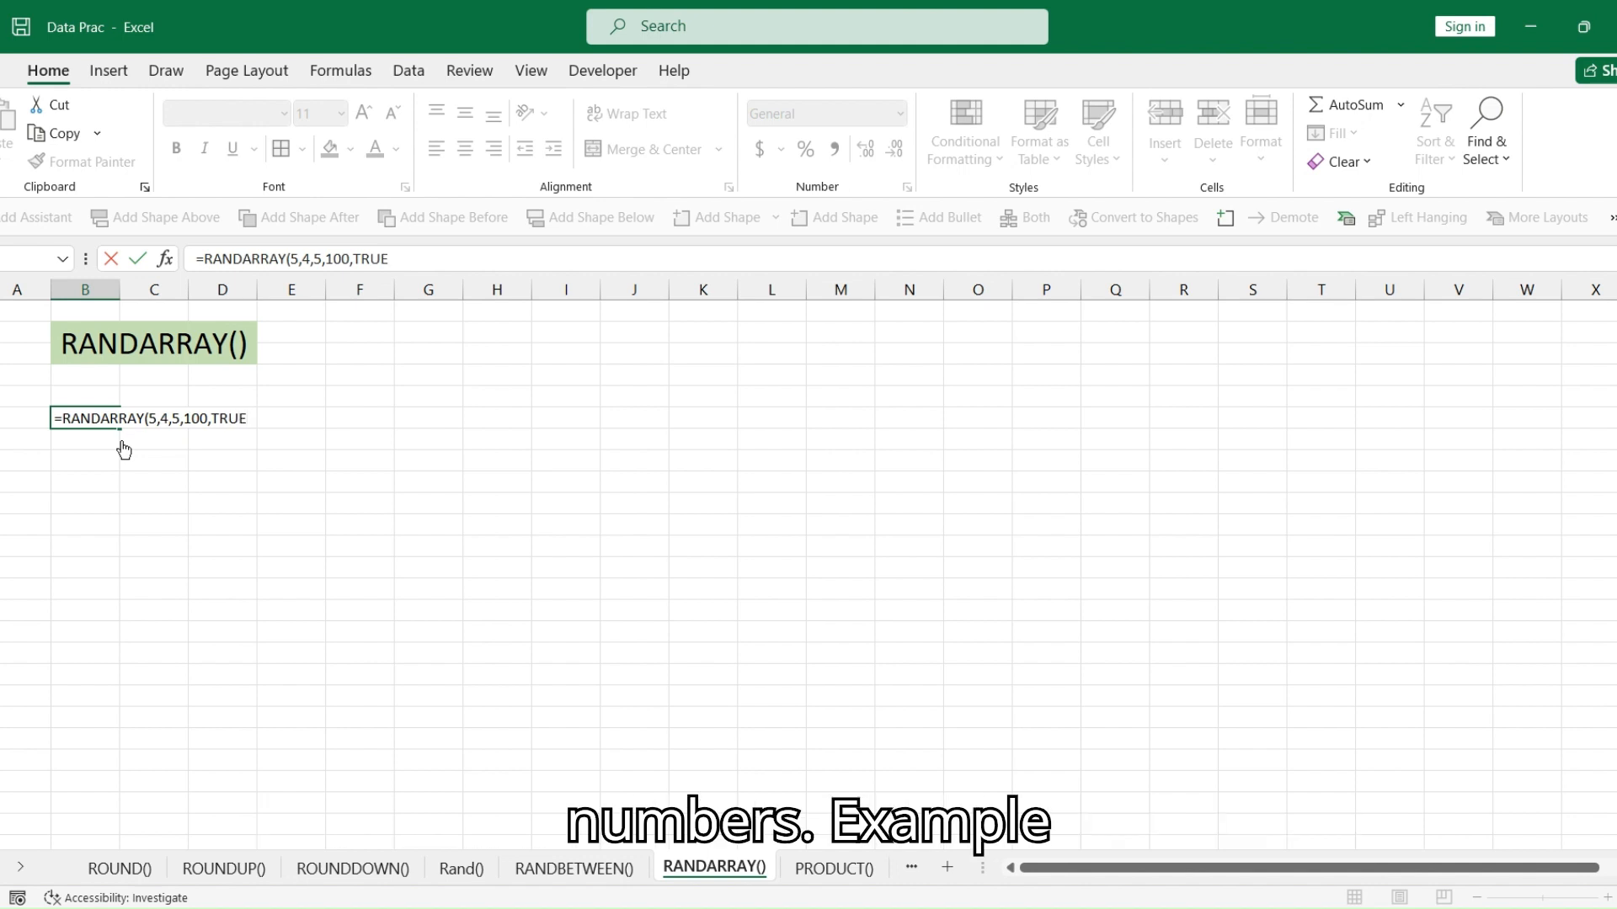
key("Return")
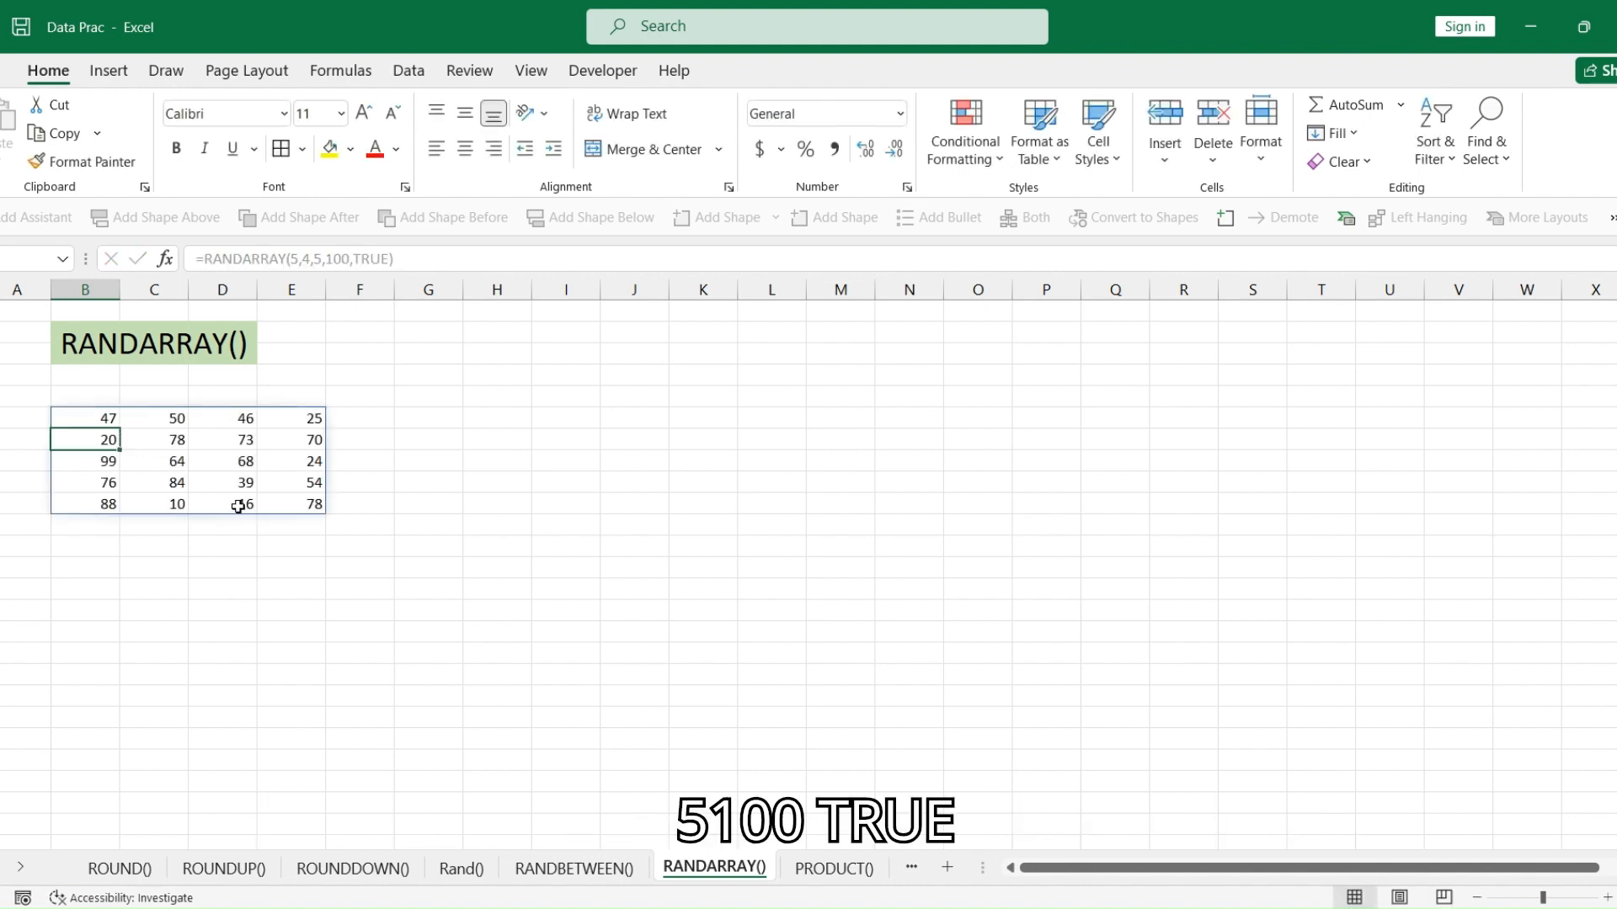
Recalculate the random integers and generate a decimal array in column B, three blank rows below them, with =RANDARRAY(5,4,5,100,FALSE)
left_click(107, 590)
key("F9")
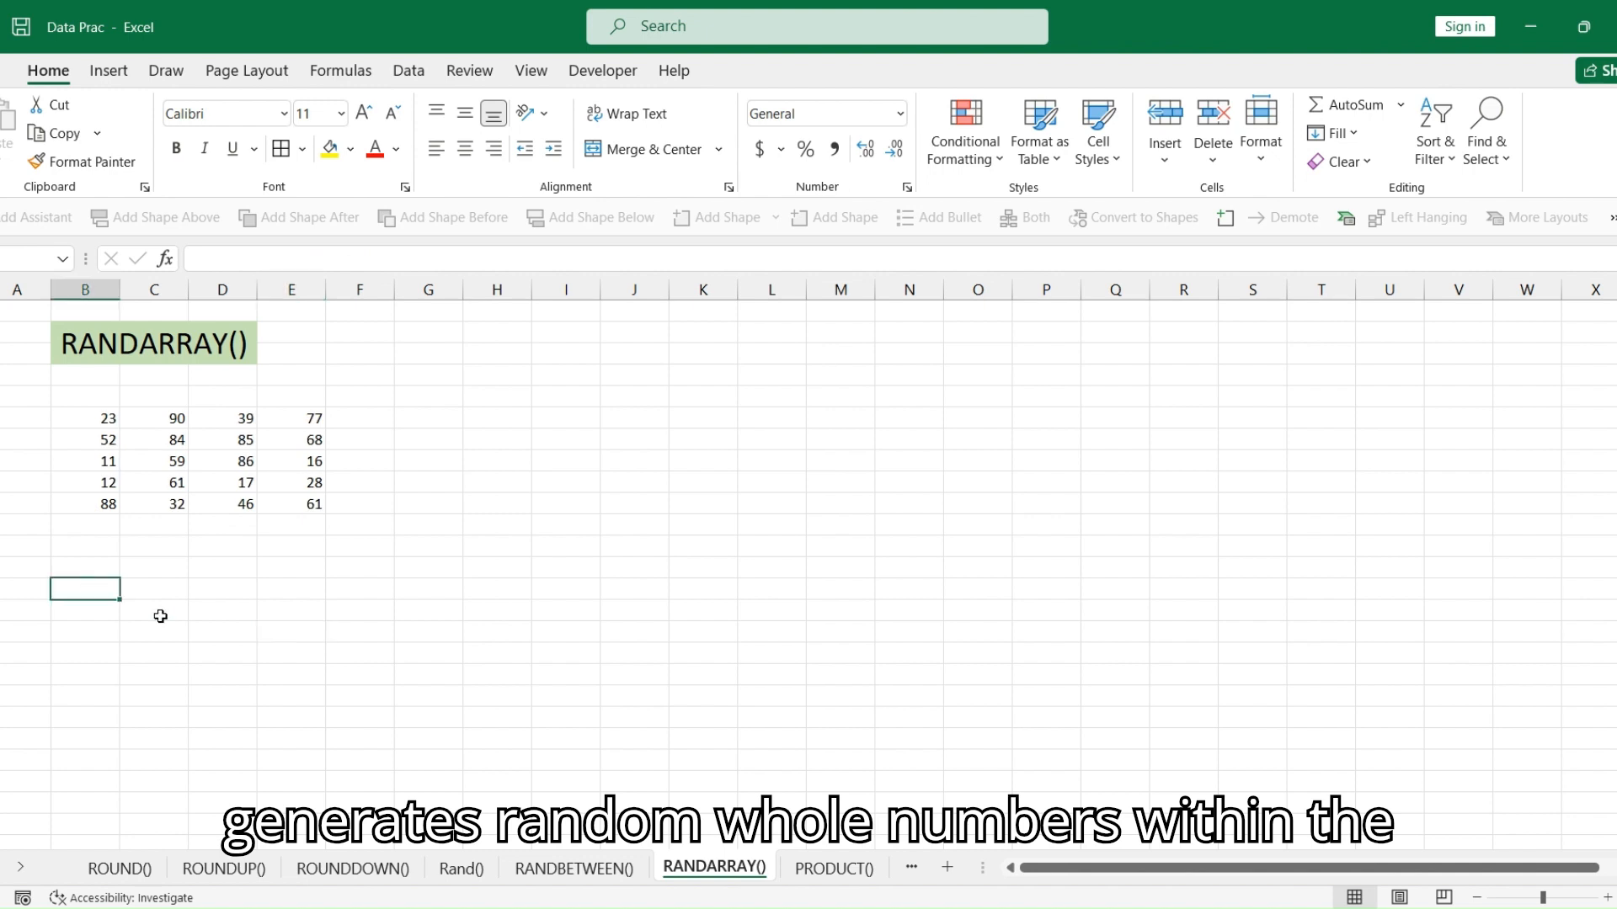
type("=RA")
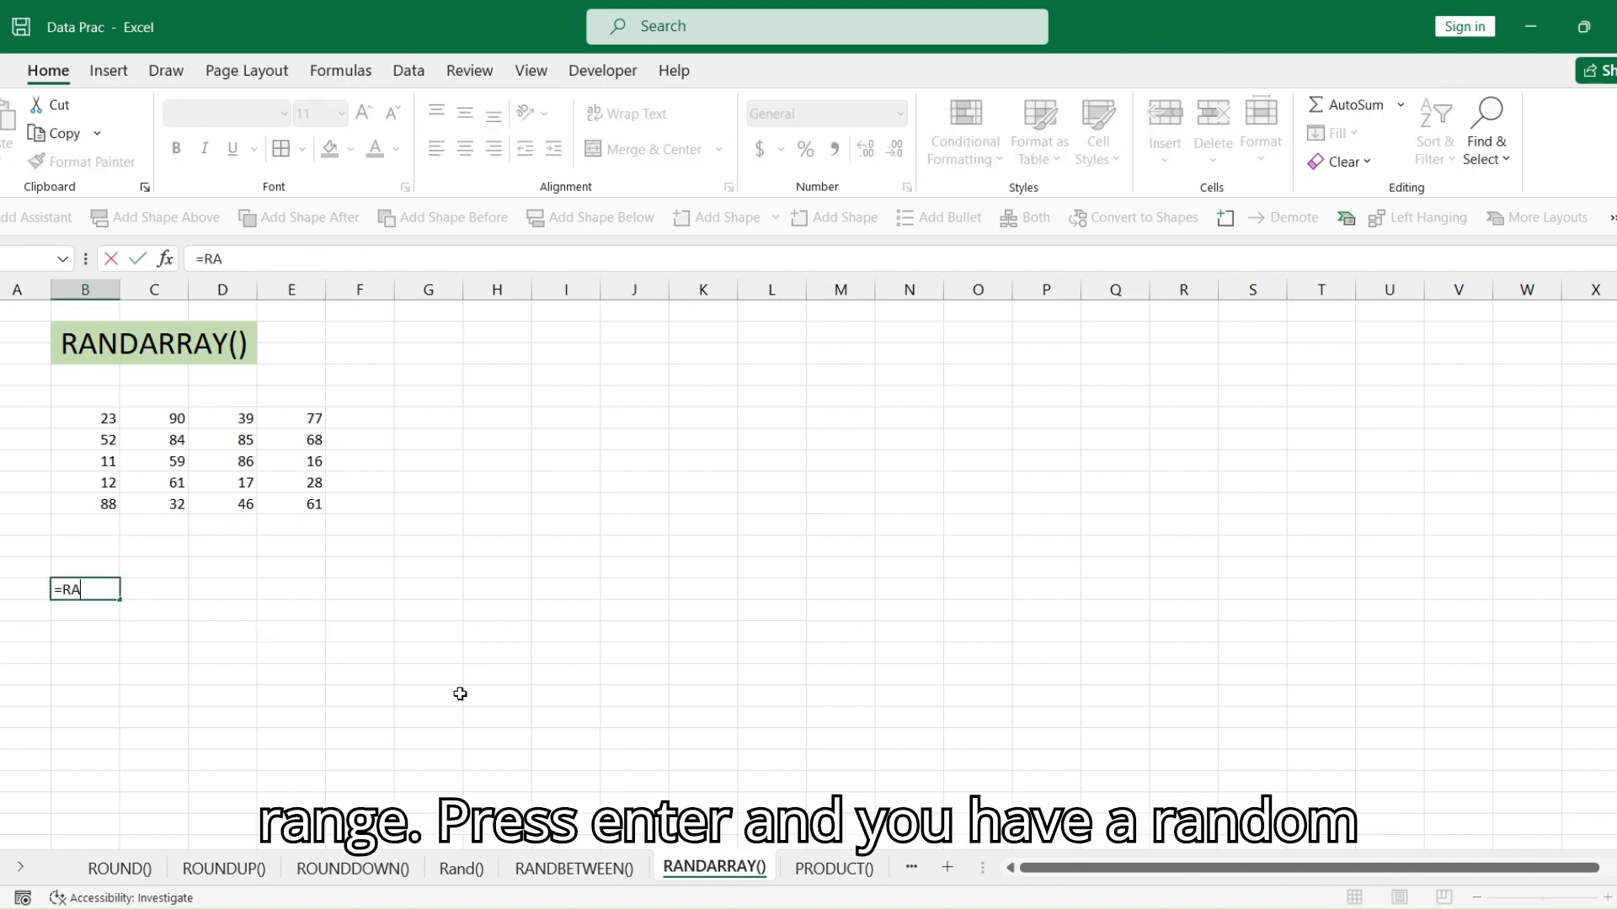
type("NDARRAY")
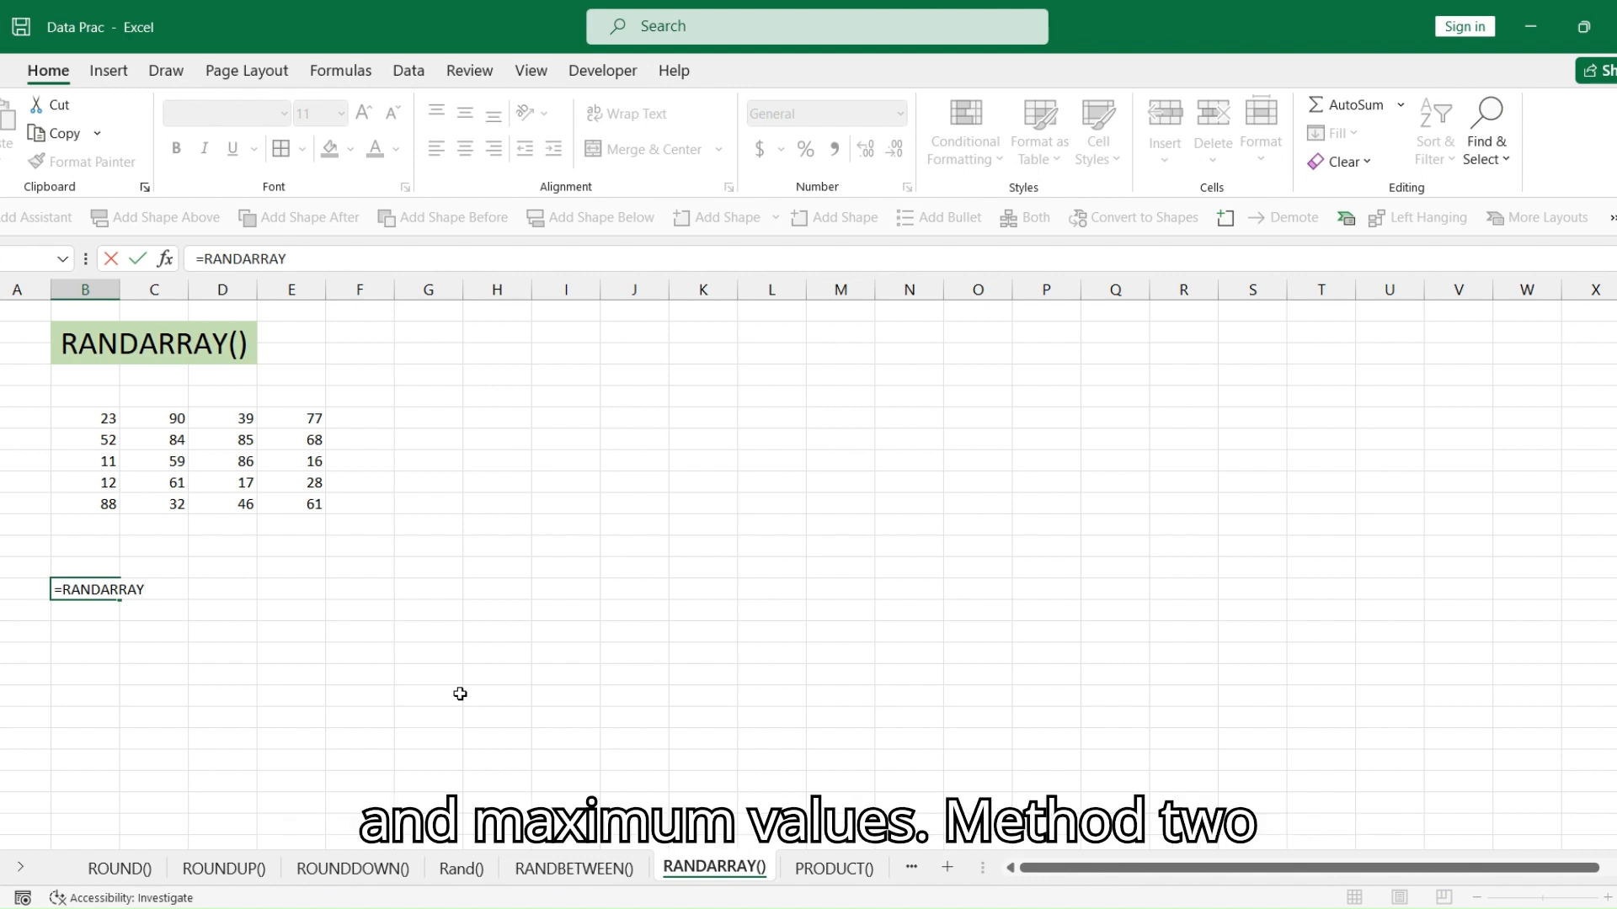
type("(5,")
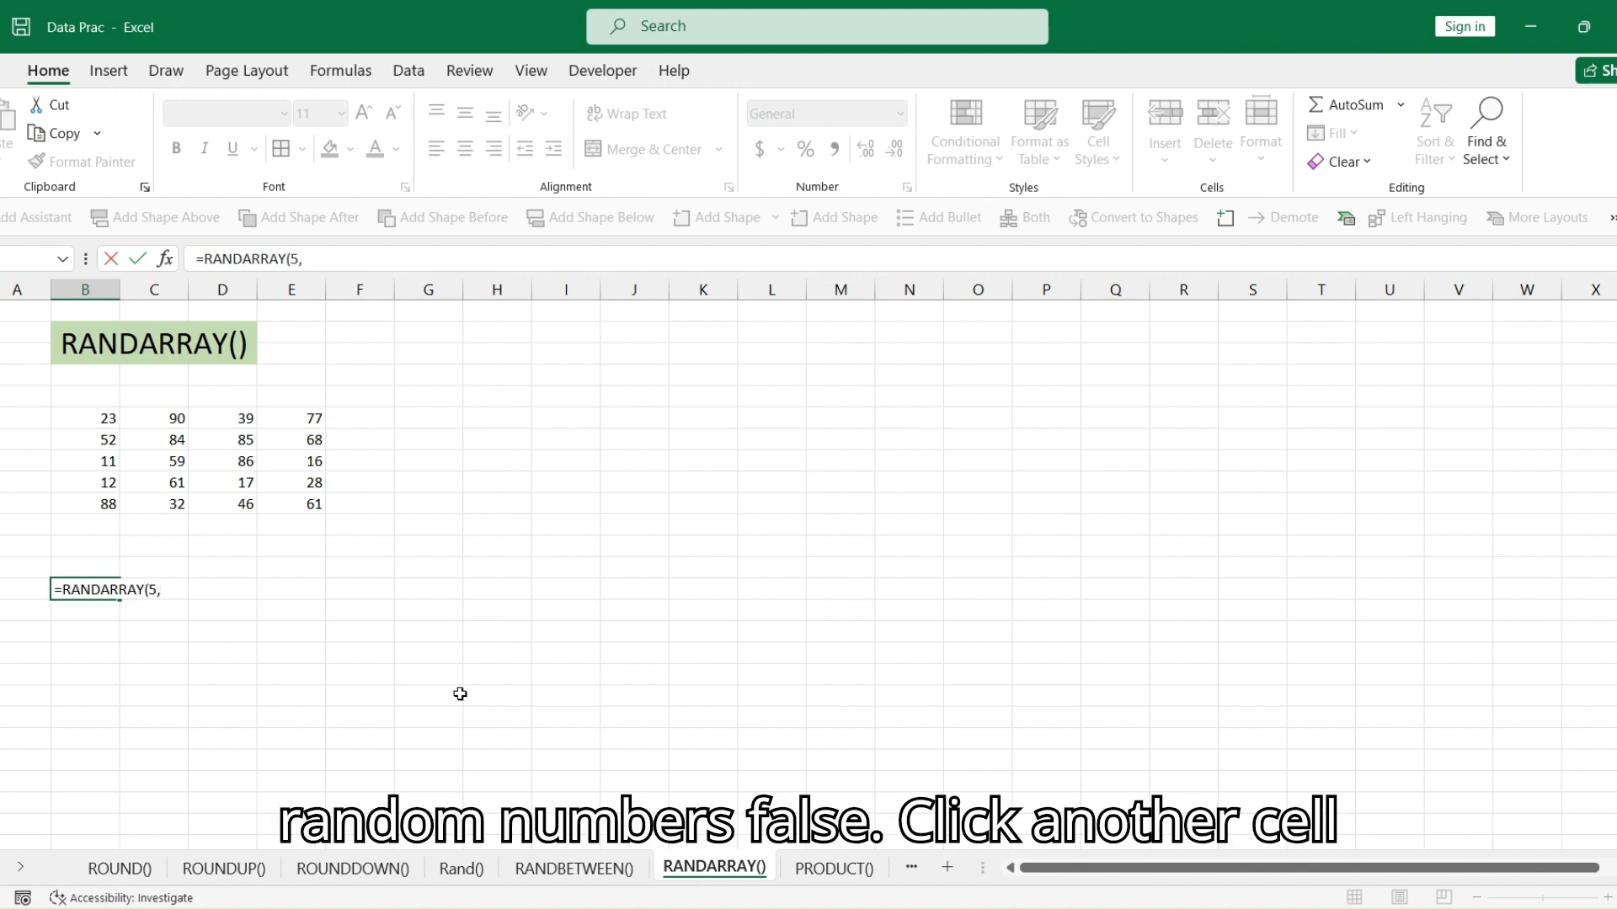
type("4,5")
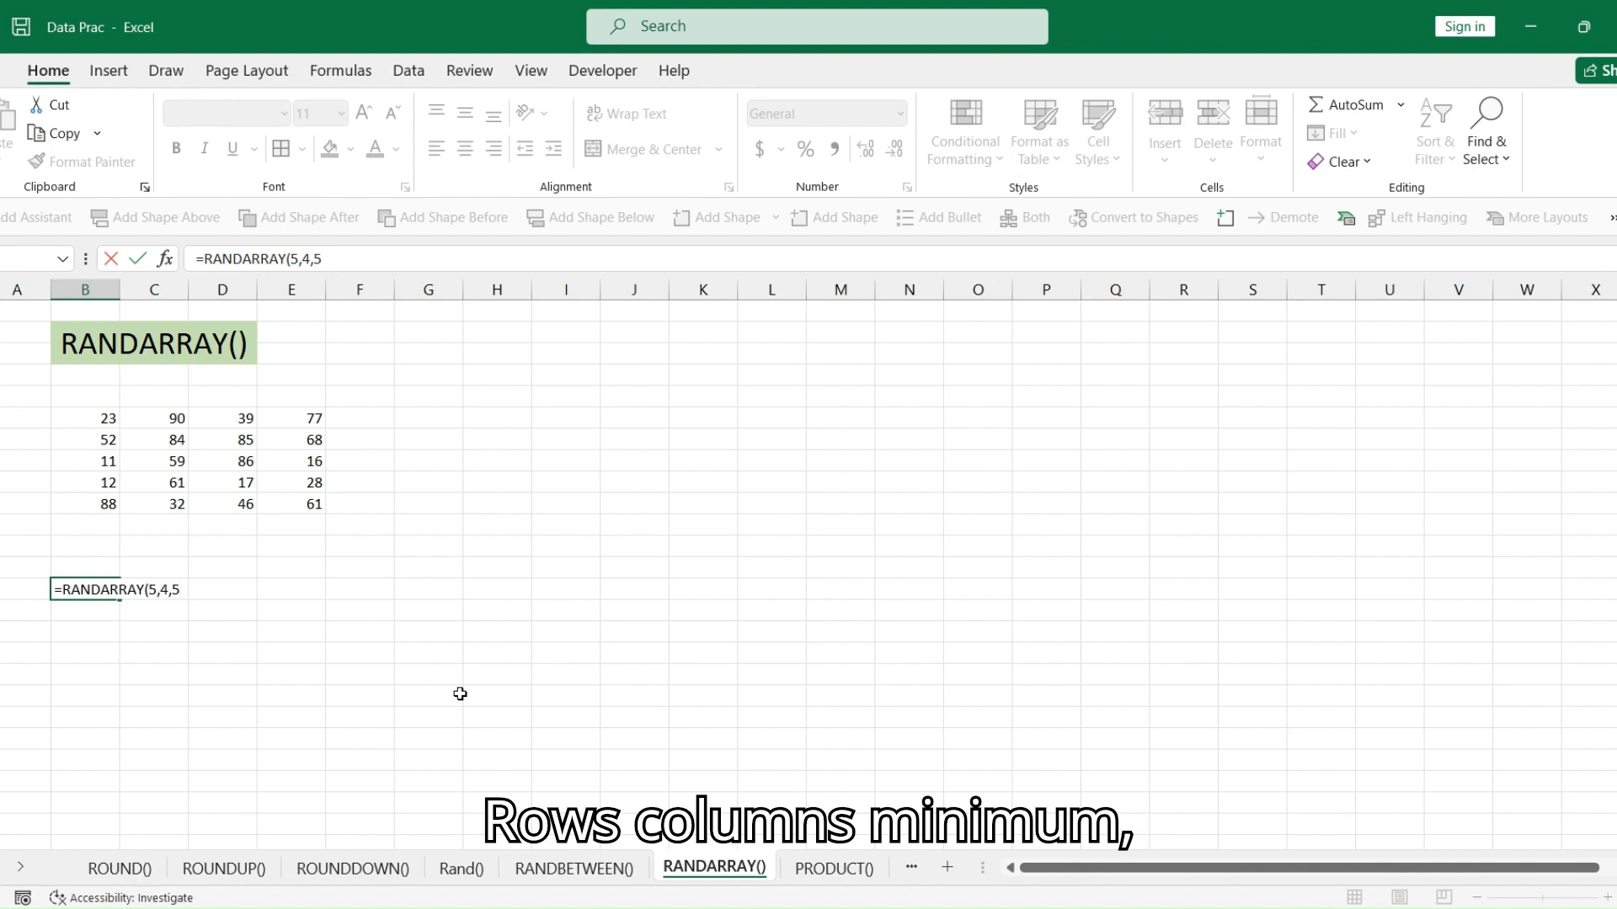
type("100")
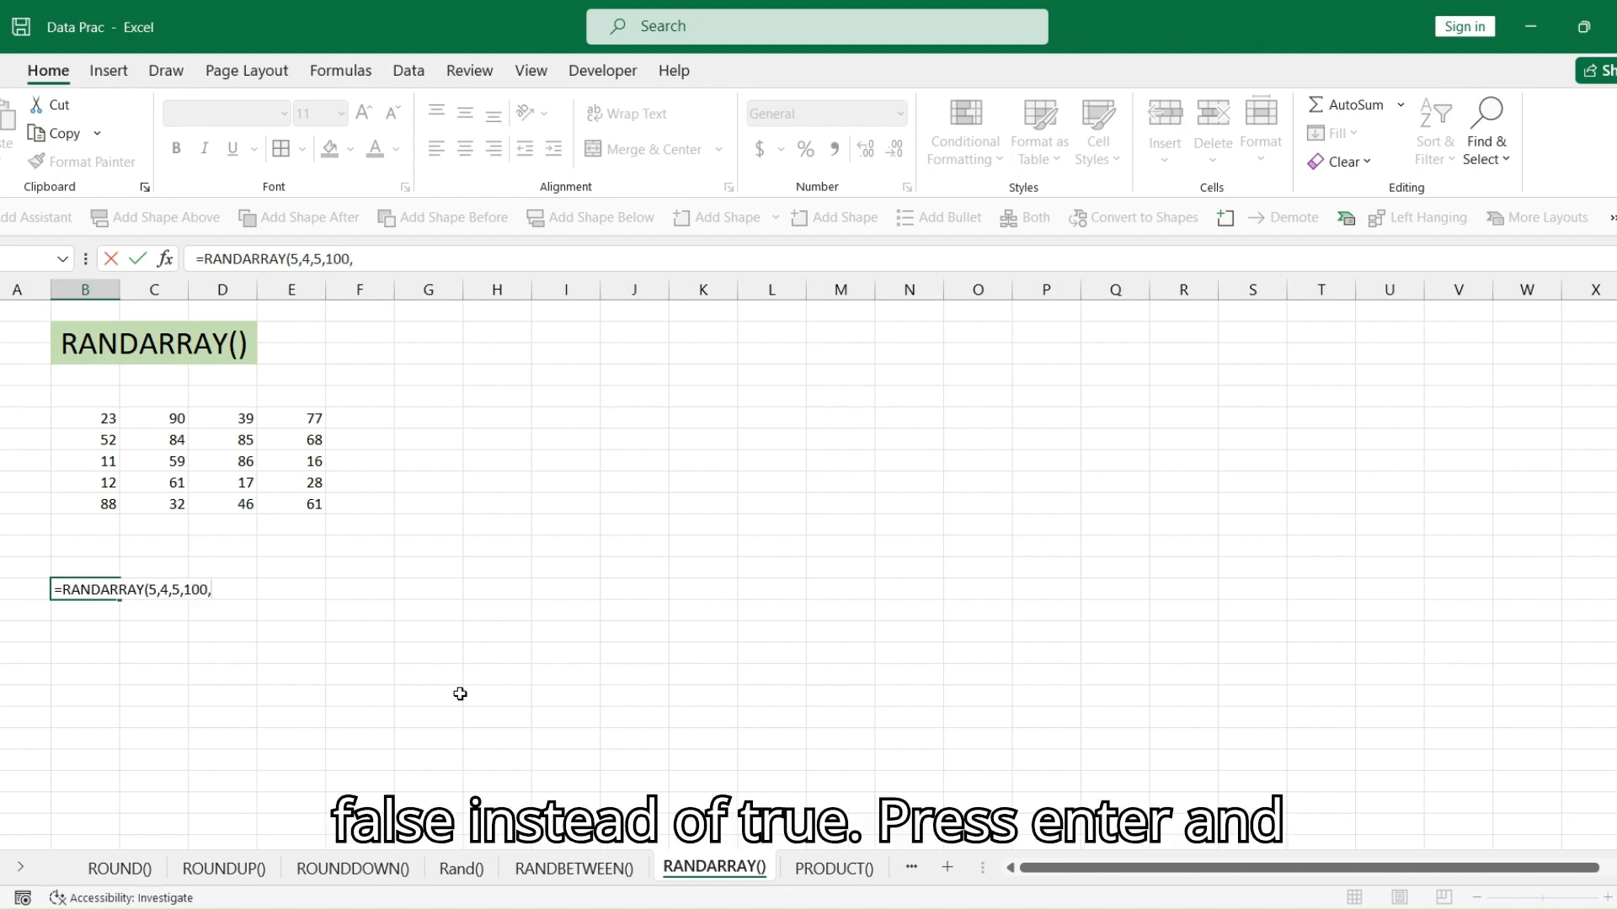
type(",FALSE)")
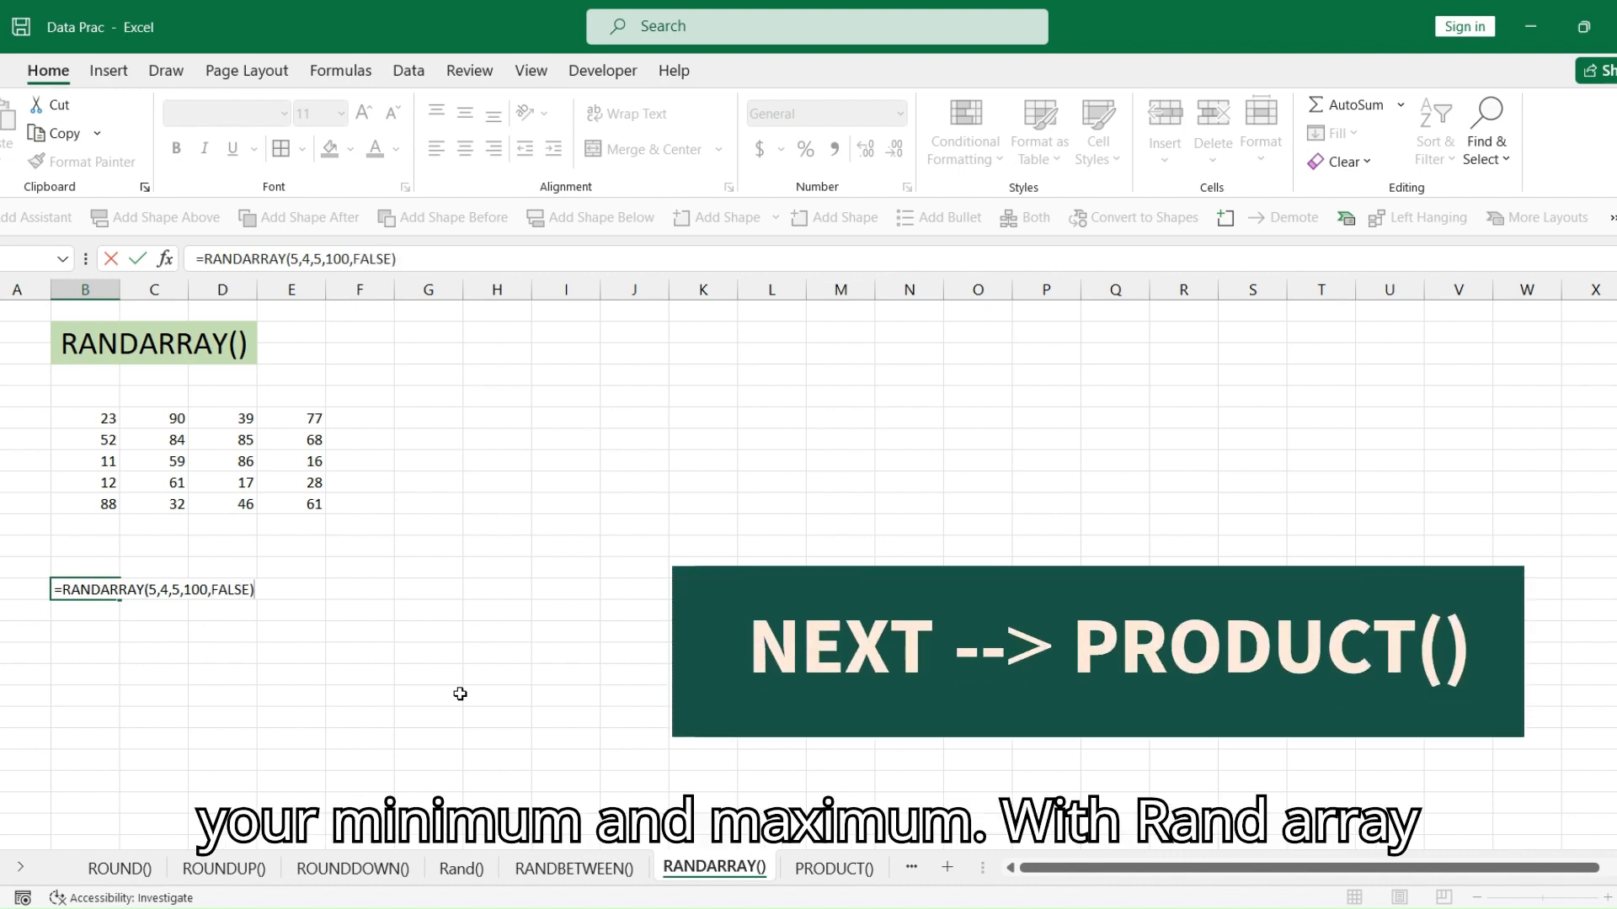
key("Return")
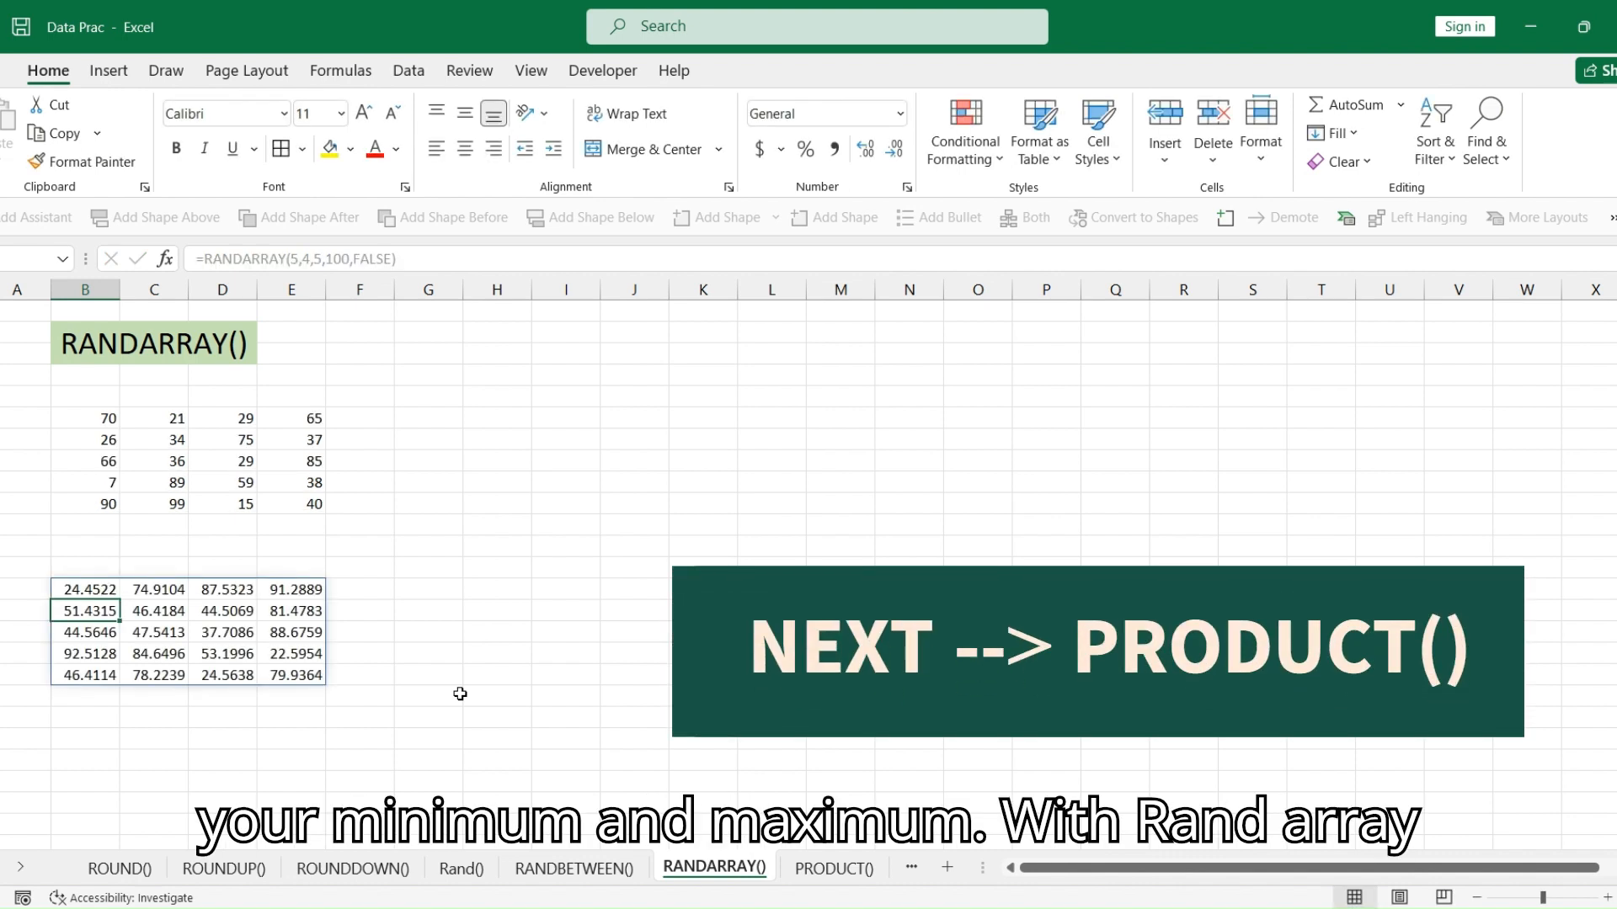
left_click(91, 592)
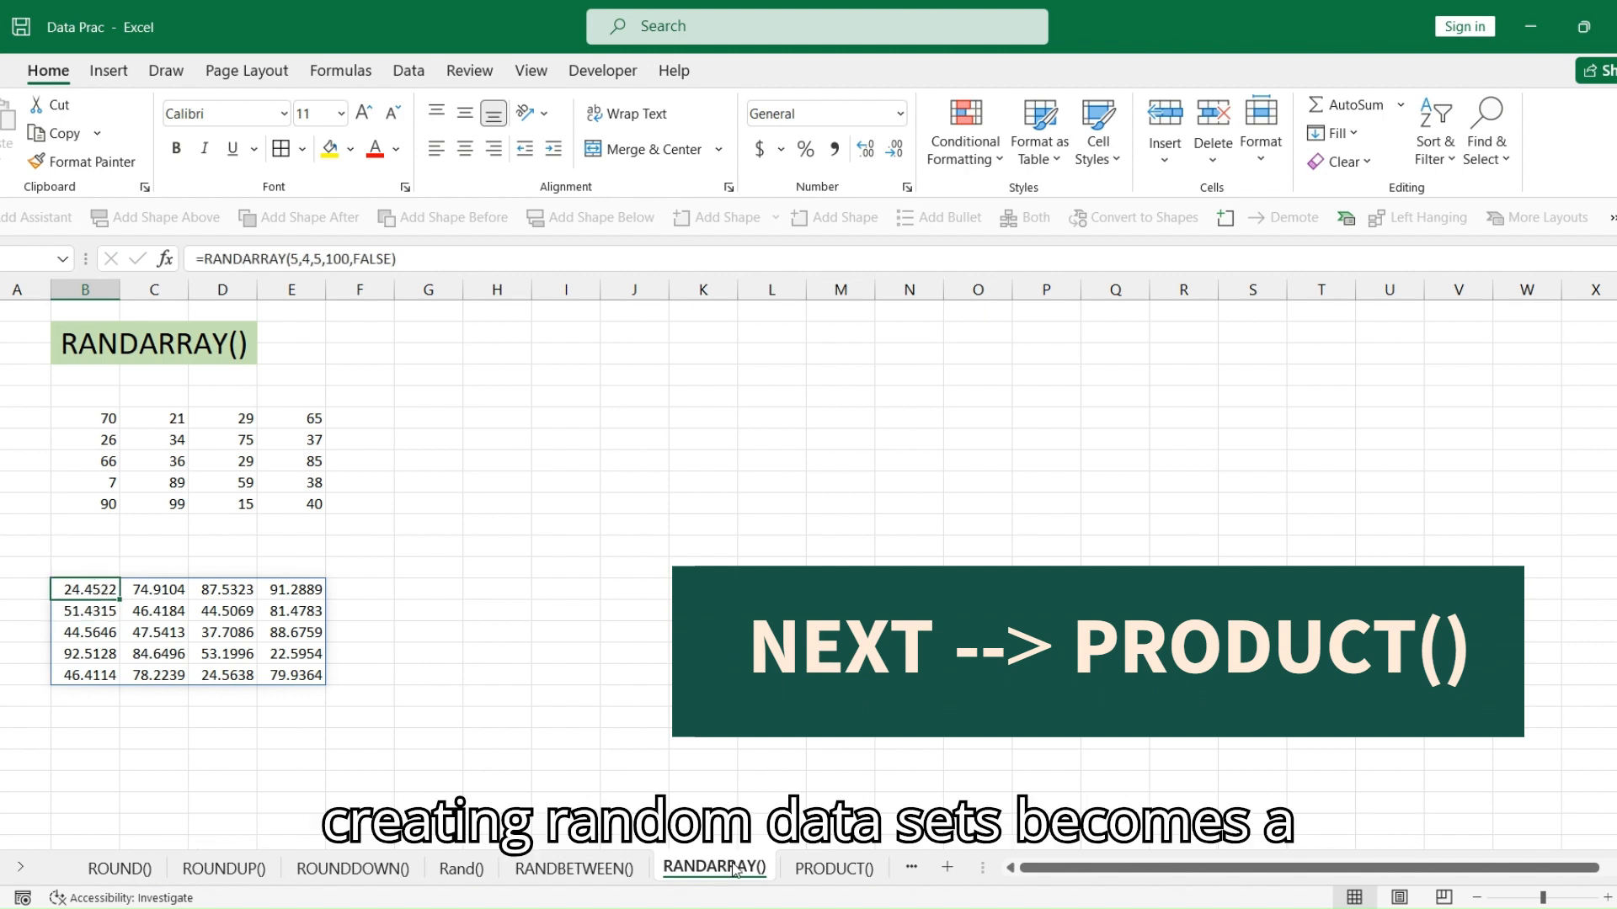
On the PRODUCT() worksheet, fill the table's PRODUCT column with a PRODUCT formula that multiplies Value 1 through Value 5 of each row
left_click(831, 870)
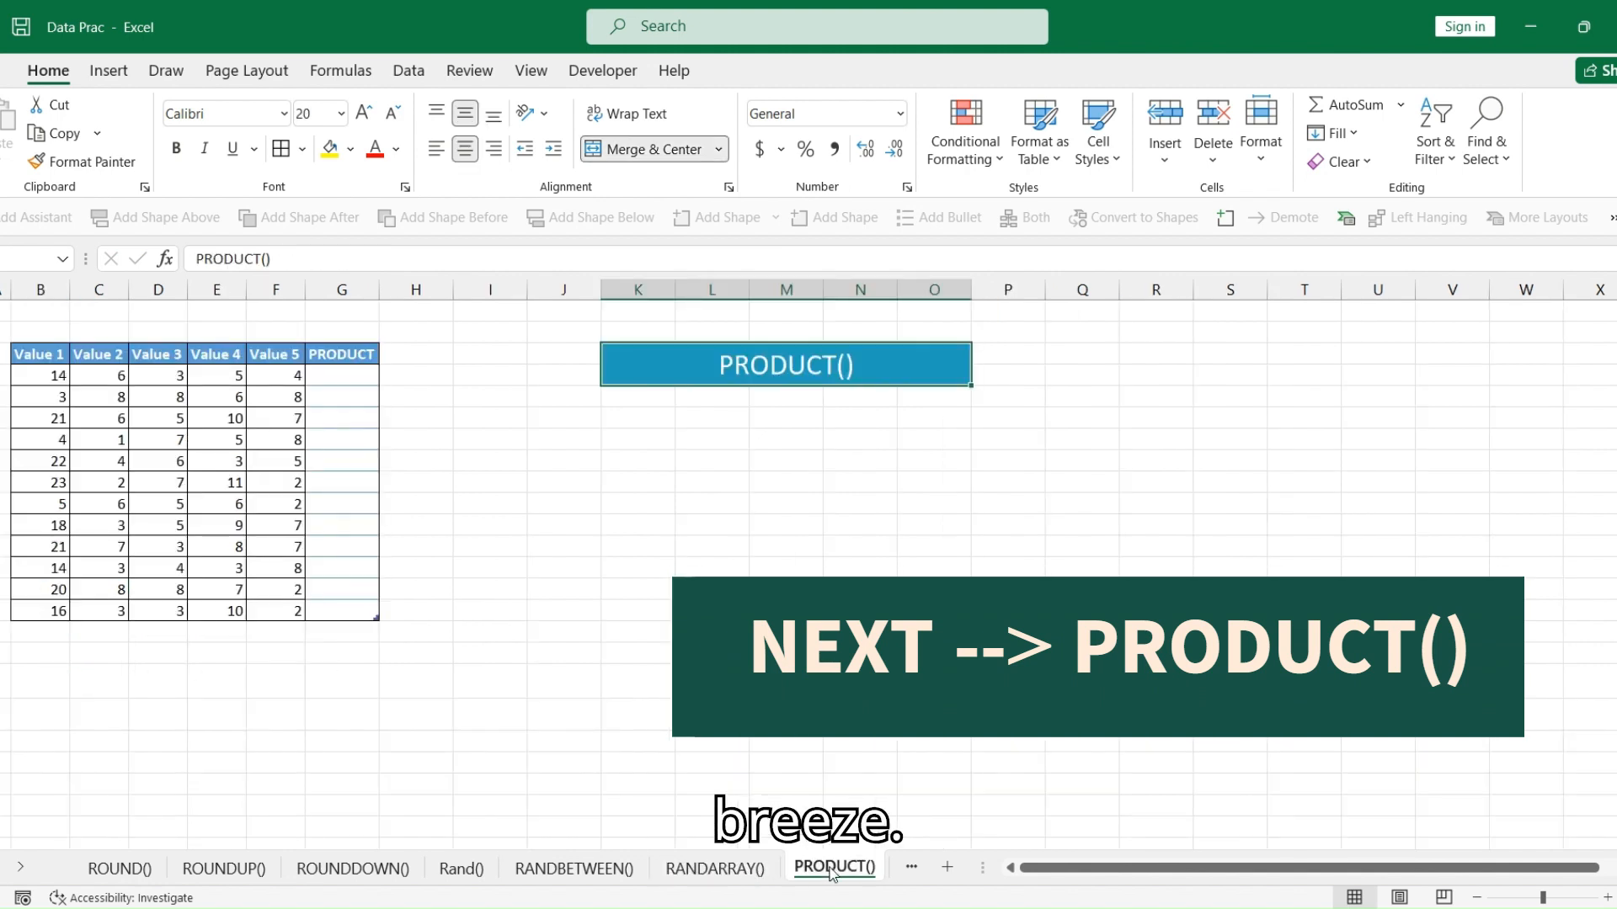
left_click(697, 365)
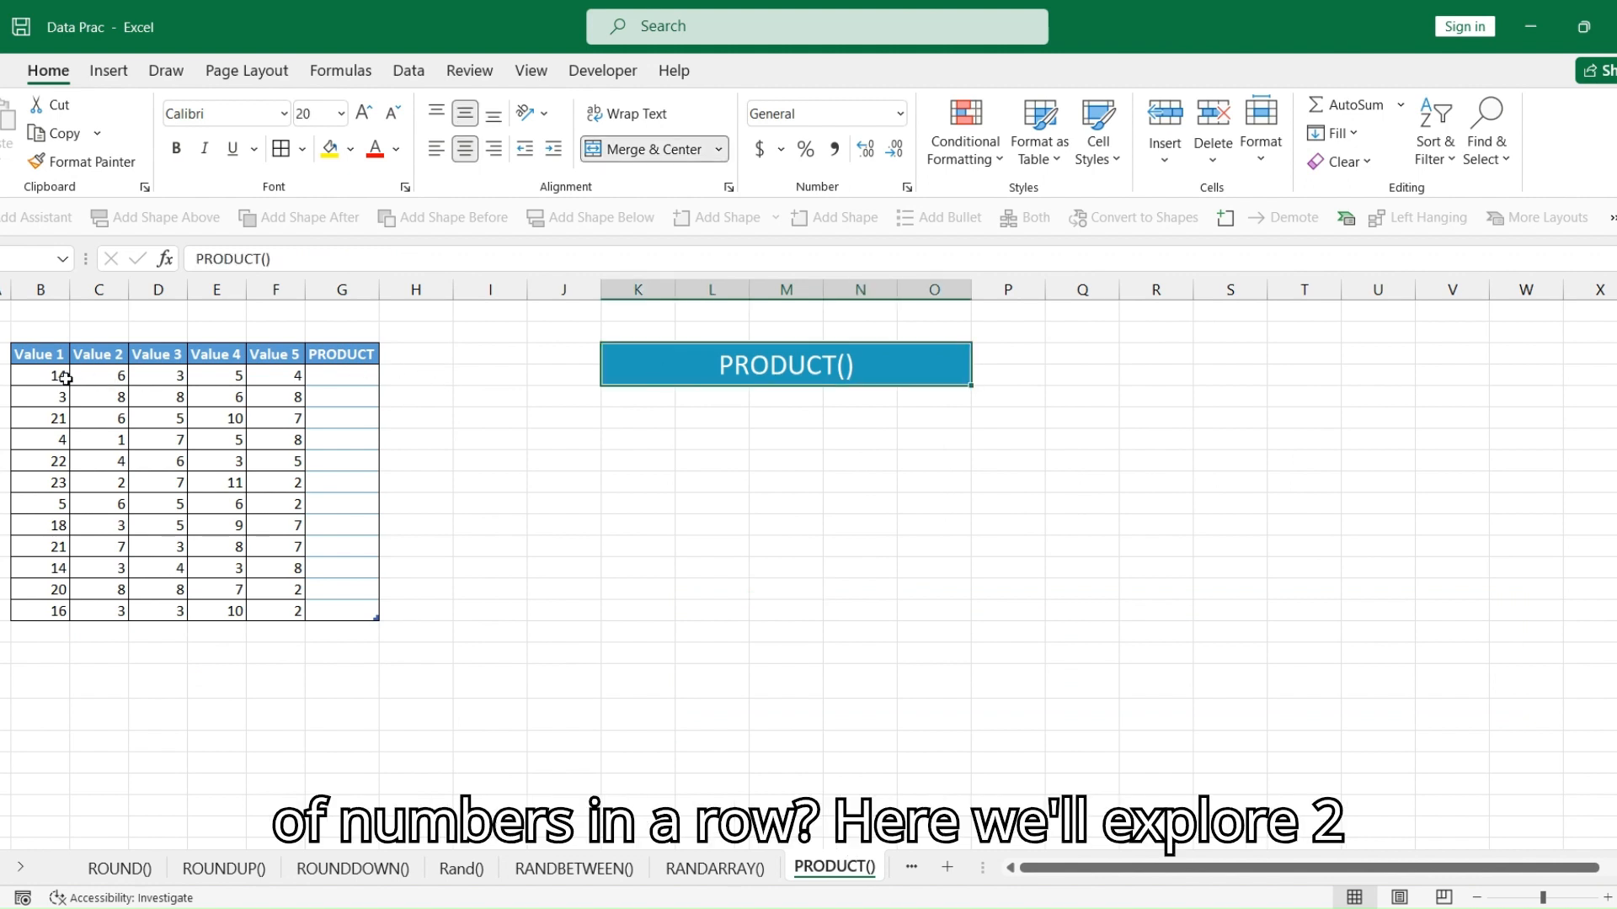
left_click_drag(55, 373, 262, 380)
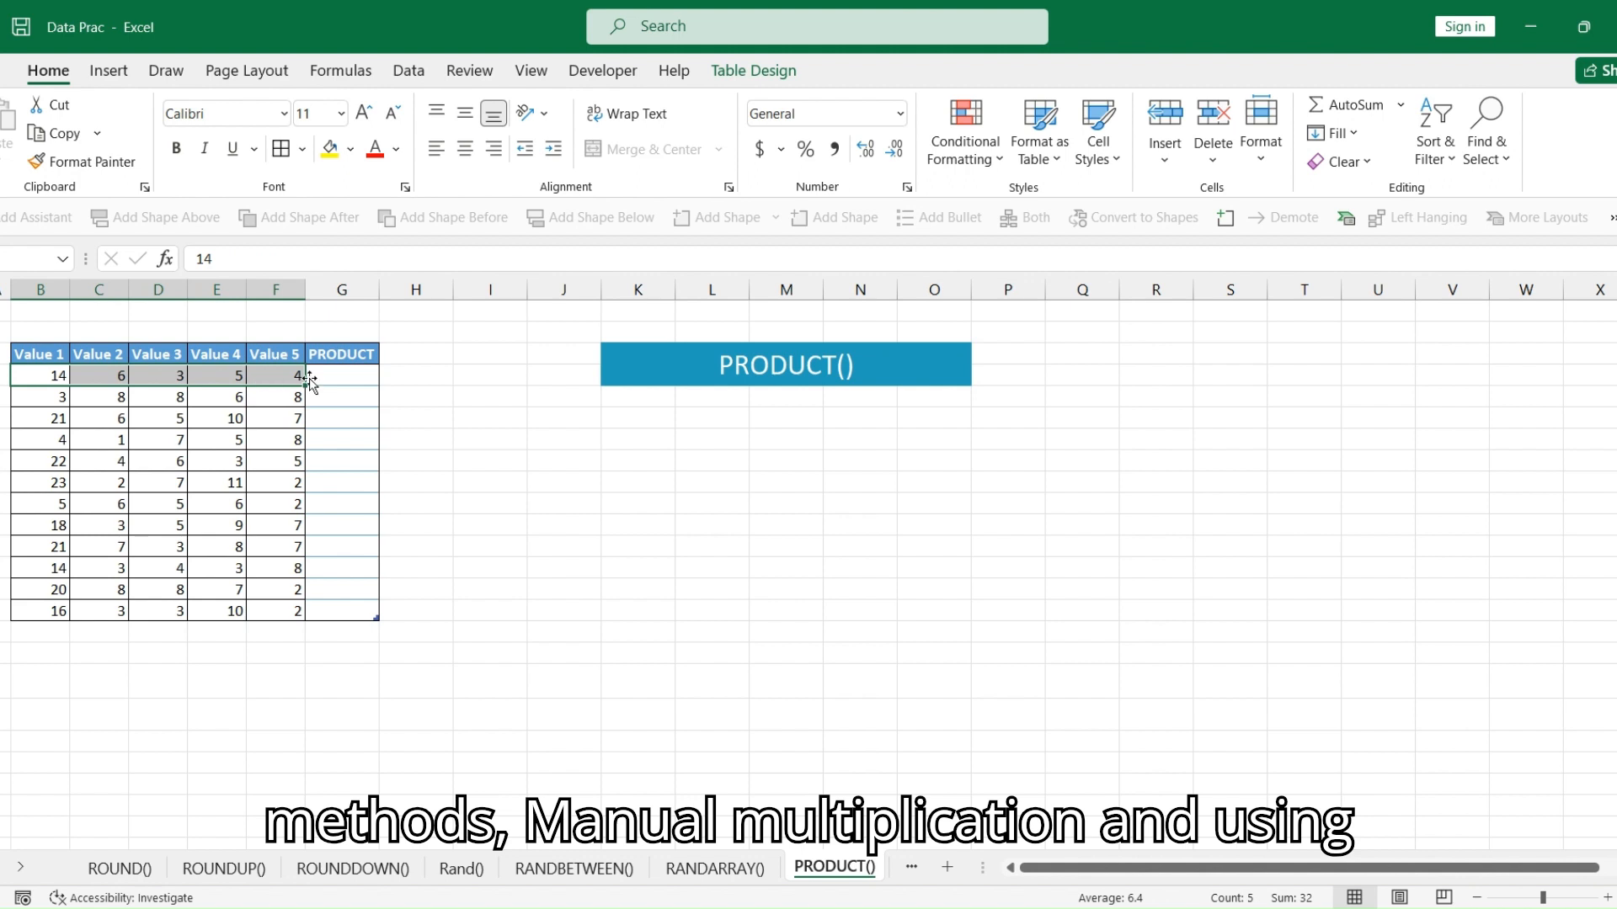
left_click(352, 375)
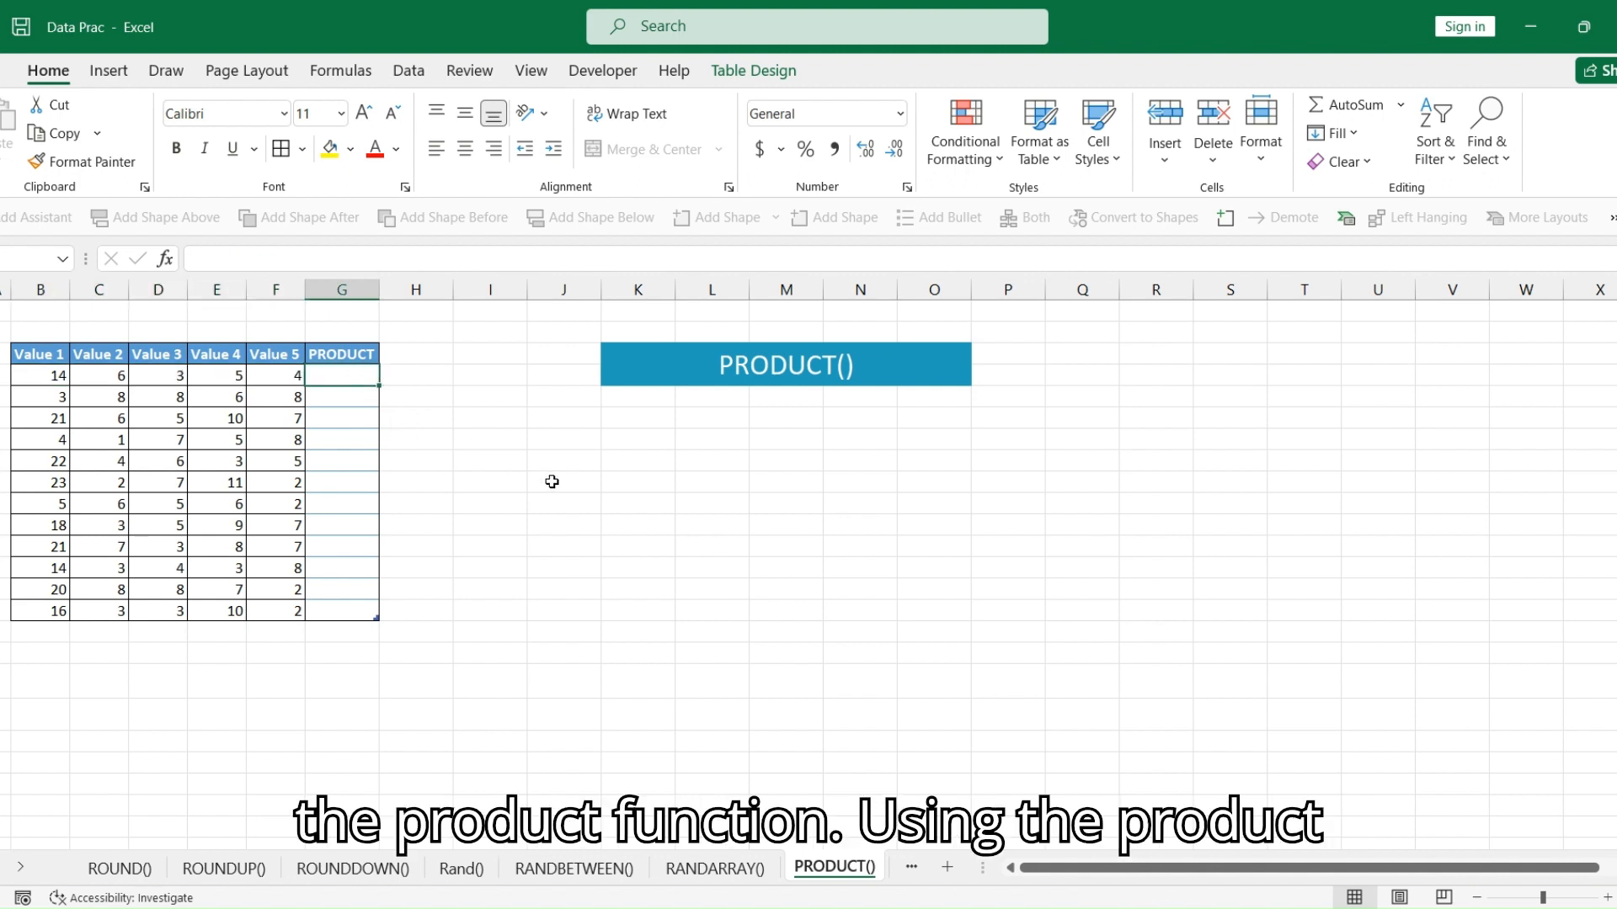
type("=PRODUT")
key("BackSpace")
type("CT(")
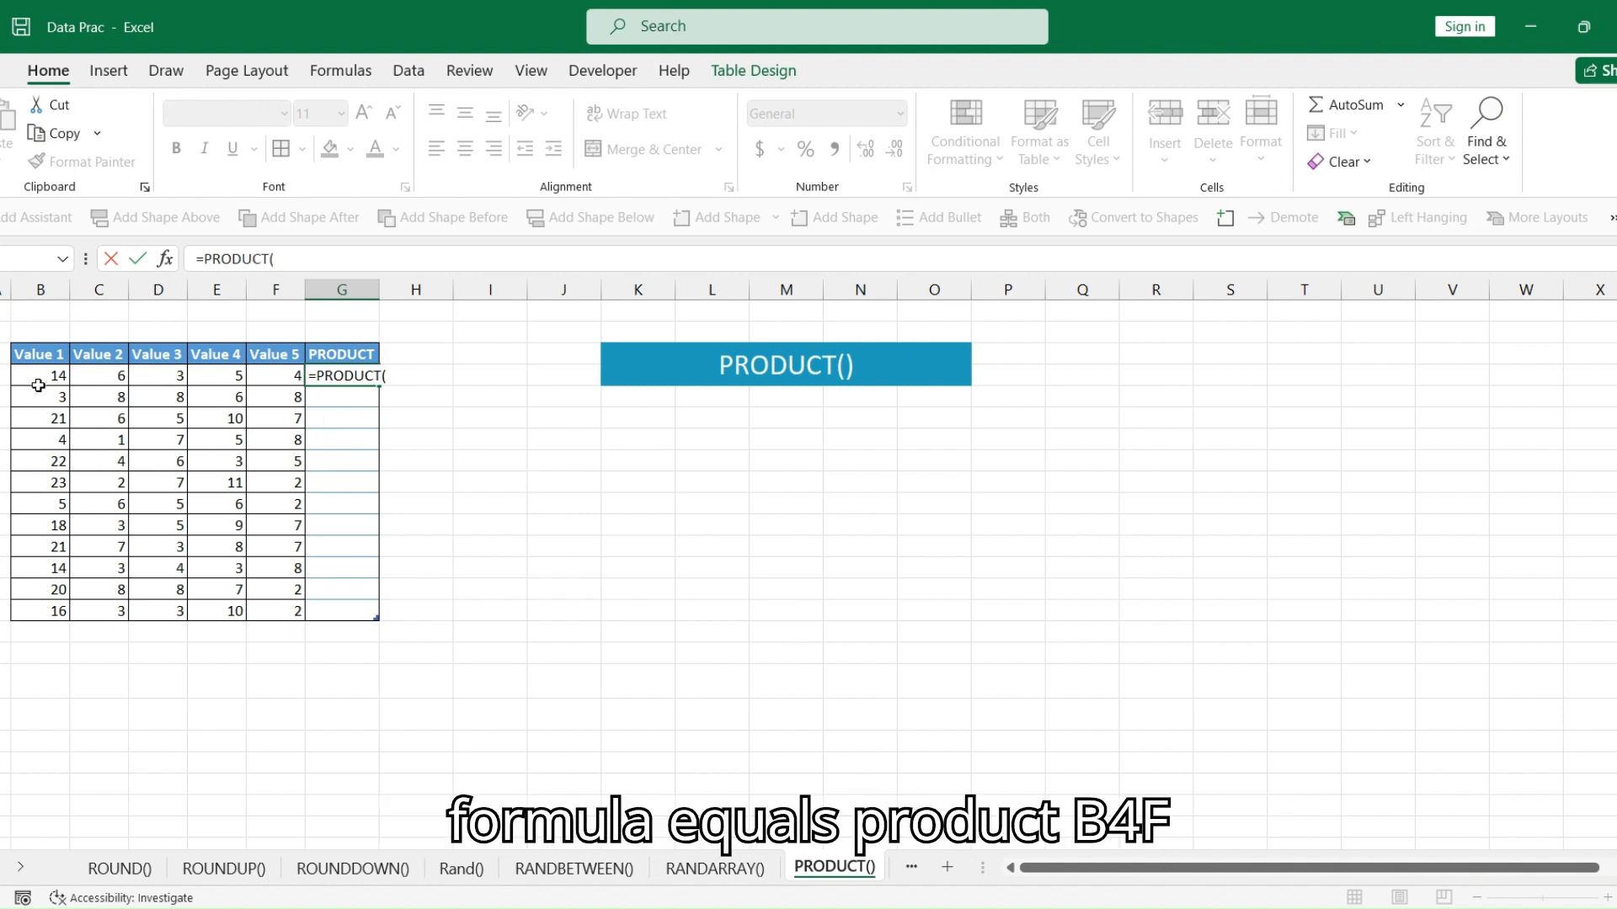
left_click_drag(41, 375, 234, 377)
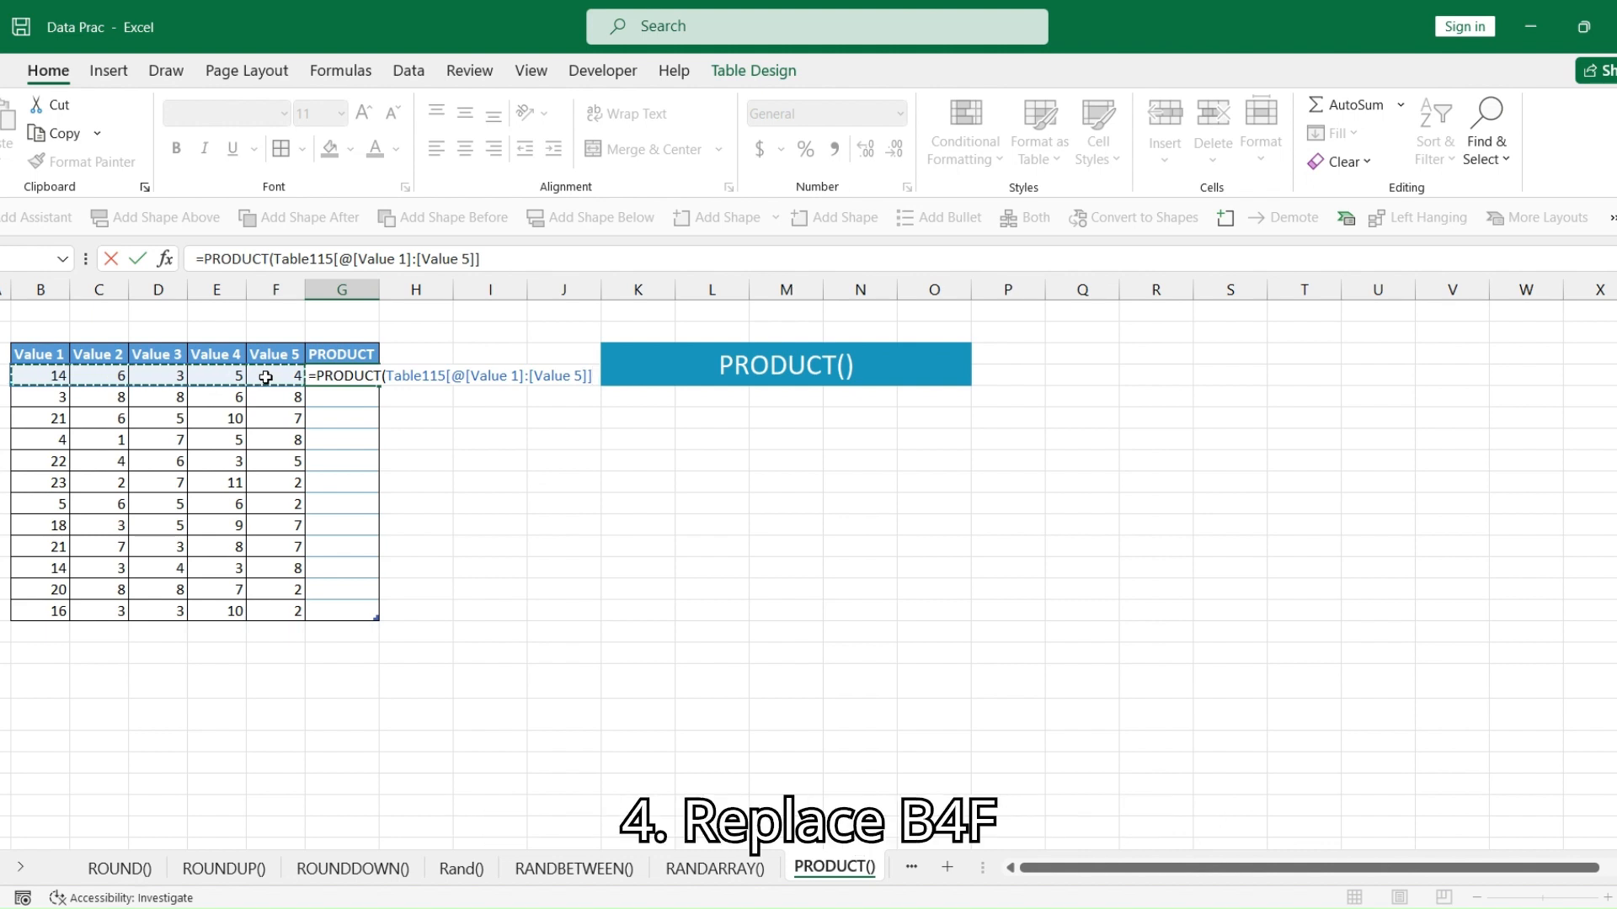
type(")")
key("Return")
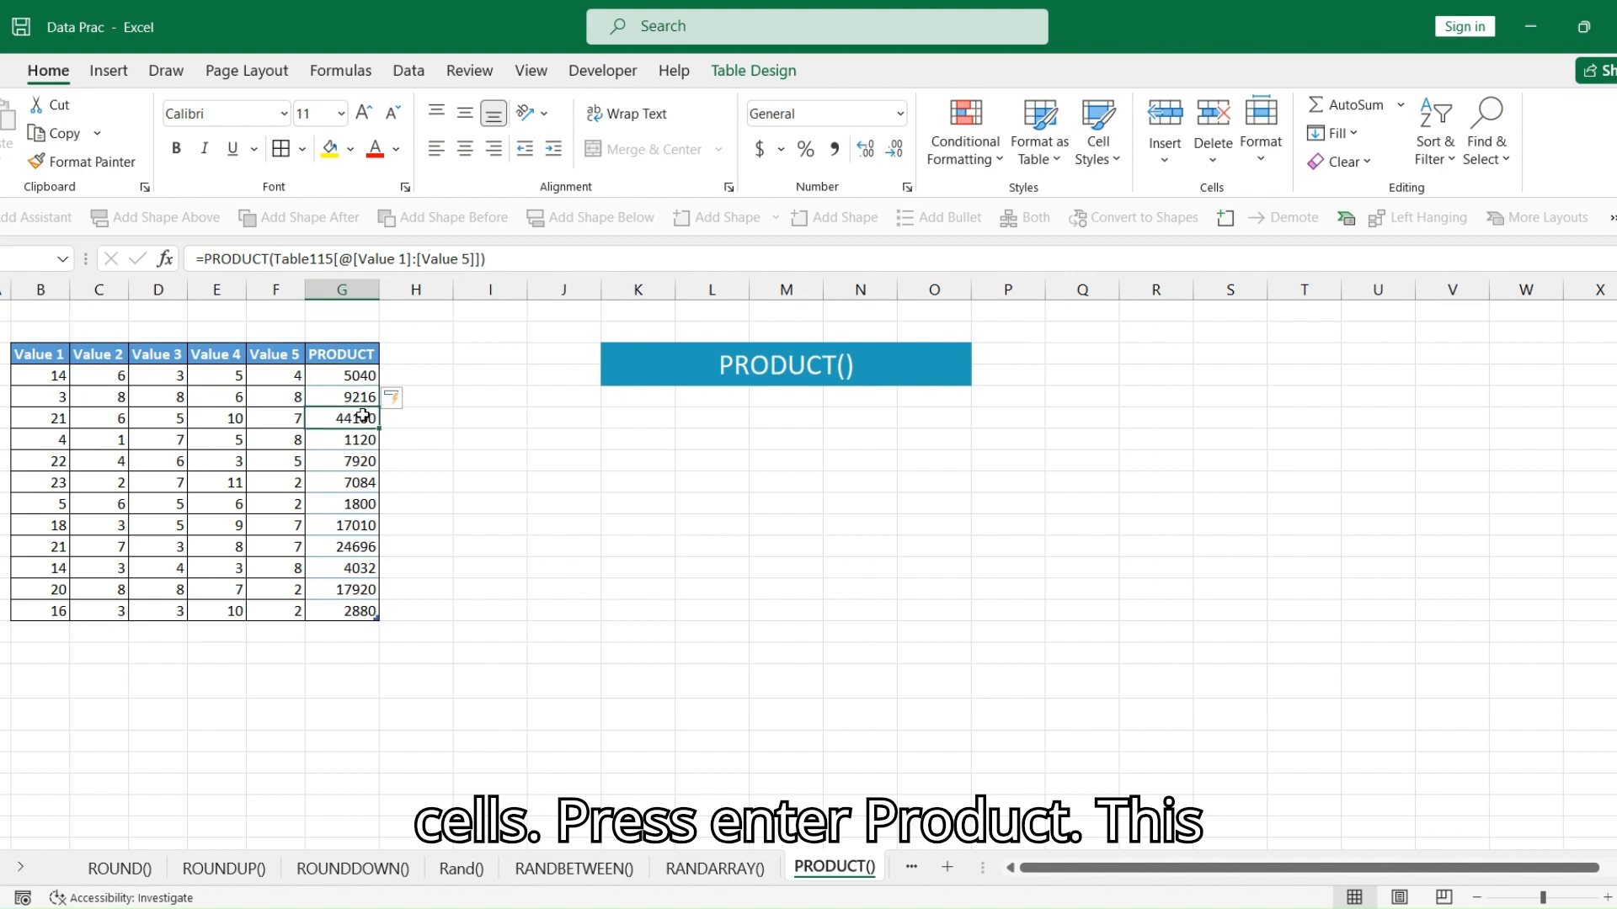
In column H beside the PRODUCT column, multiply Value 1 to Value 5 of each row manually with the * operator
left_click(417, 376)
type("=")
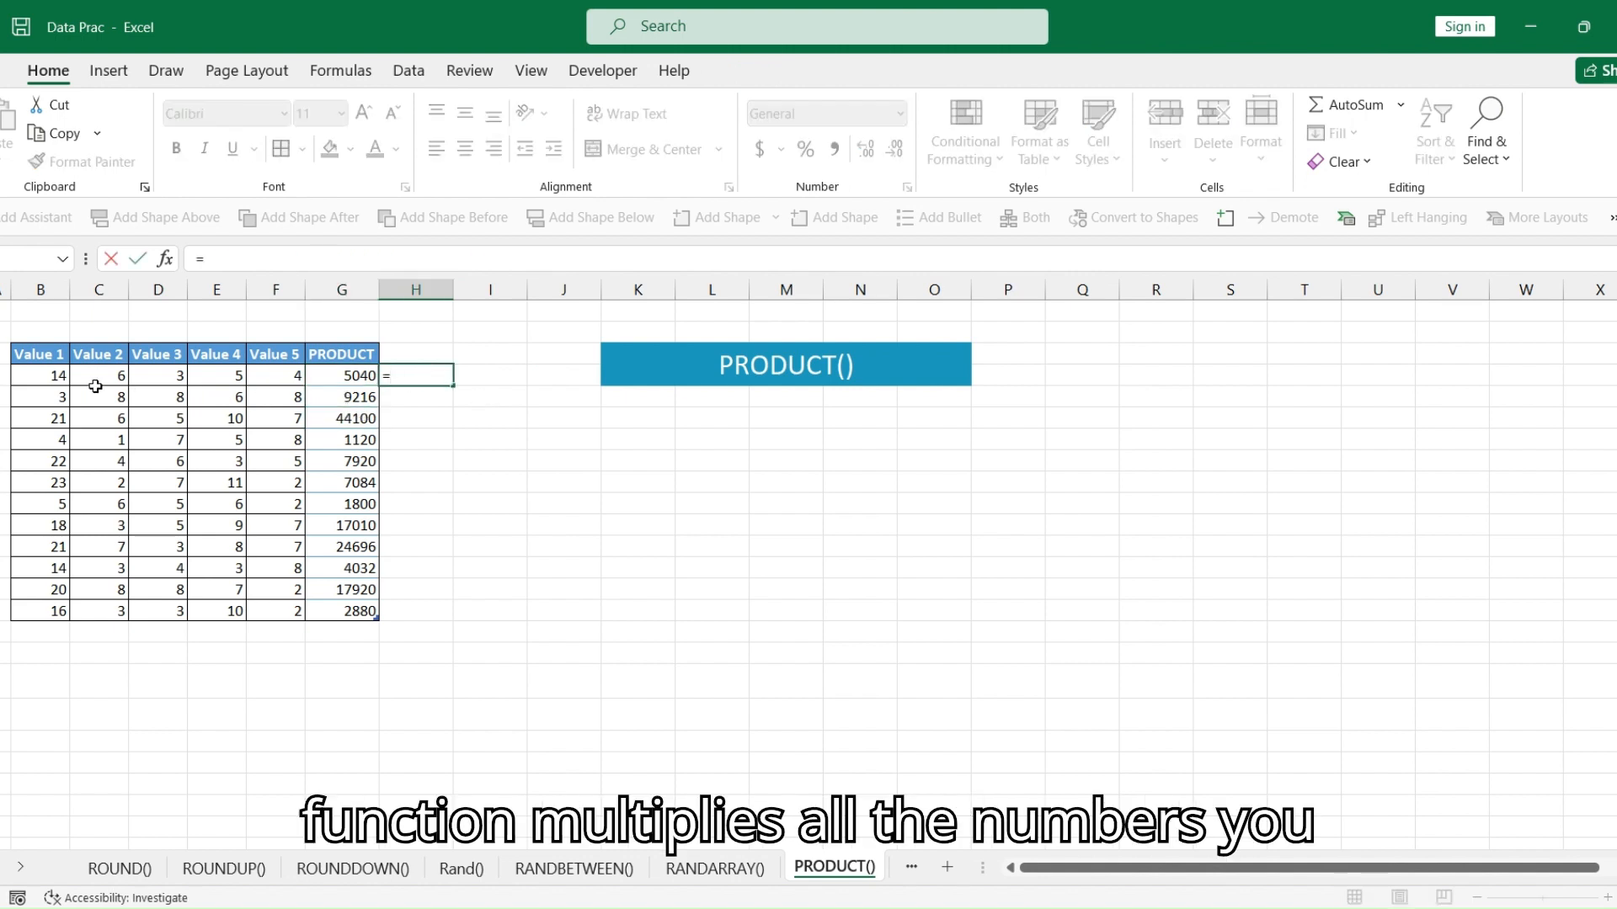
left_click(50, 374)
type("*")
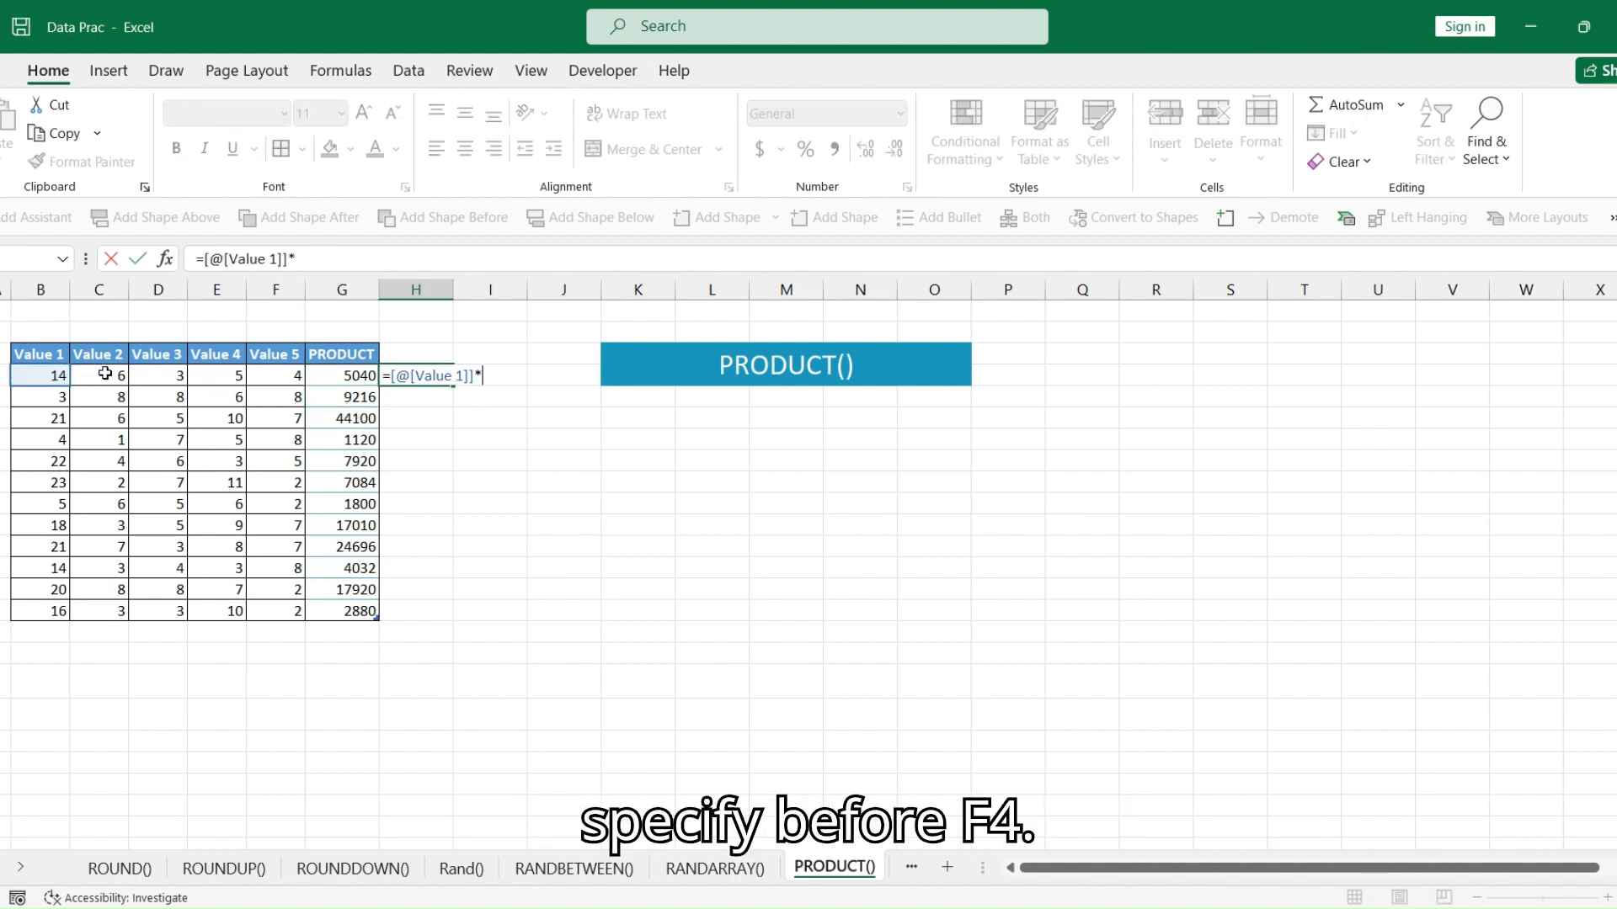
left_click(93, 376)
type("*")
left_click(157, 380)
type("*")
left_click(216, 377)
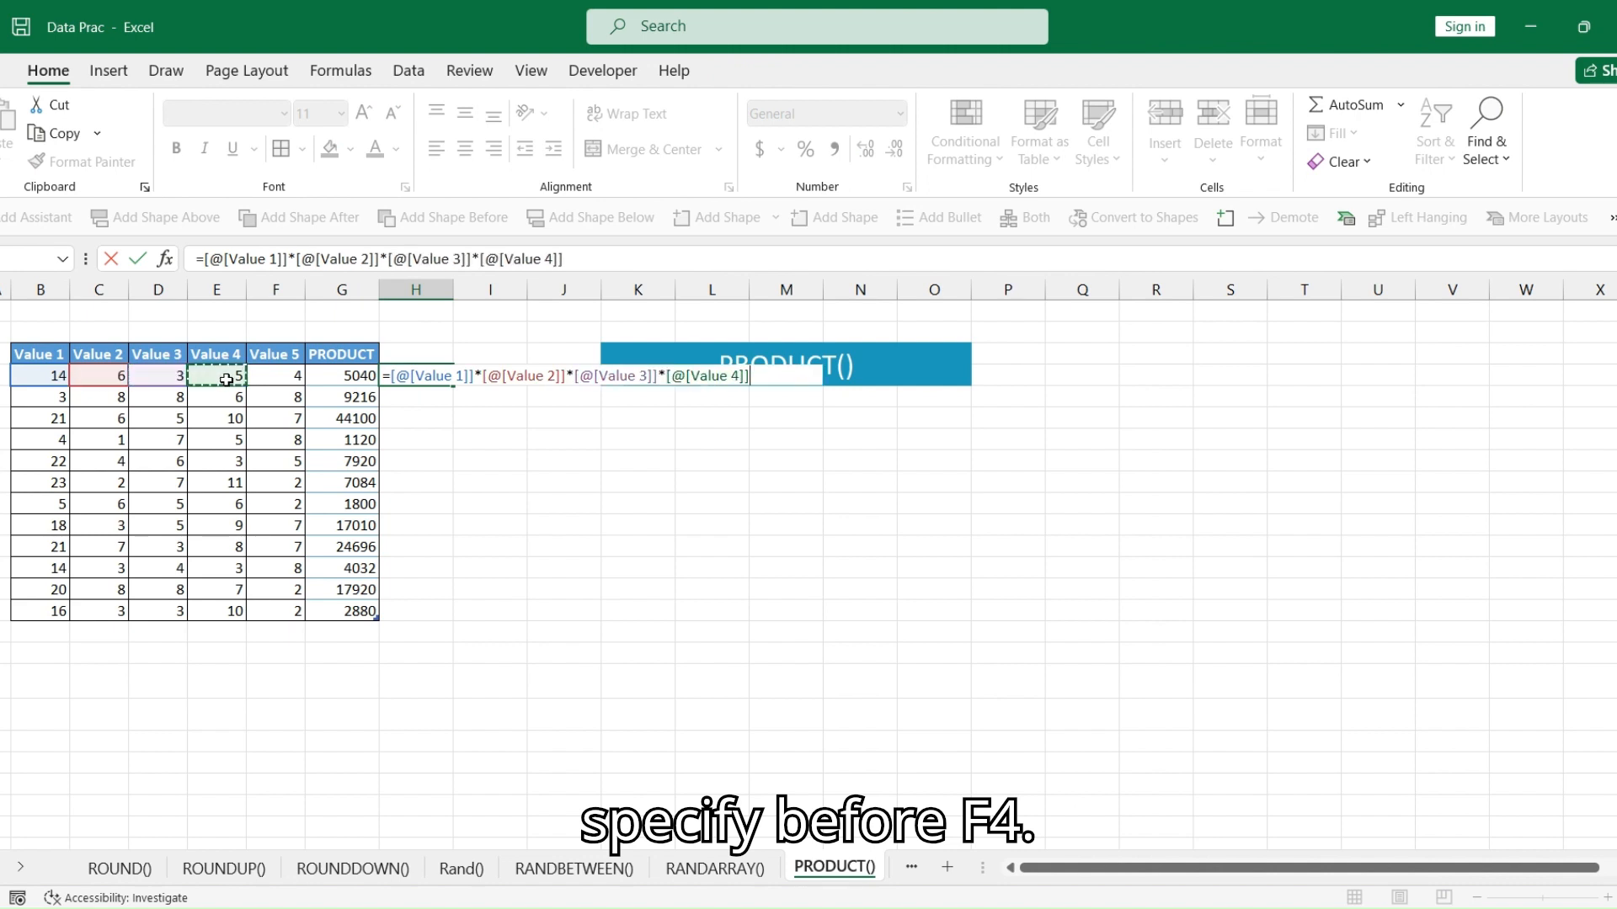
type("*")
left_click(294, 380)
key("Return")
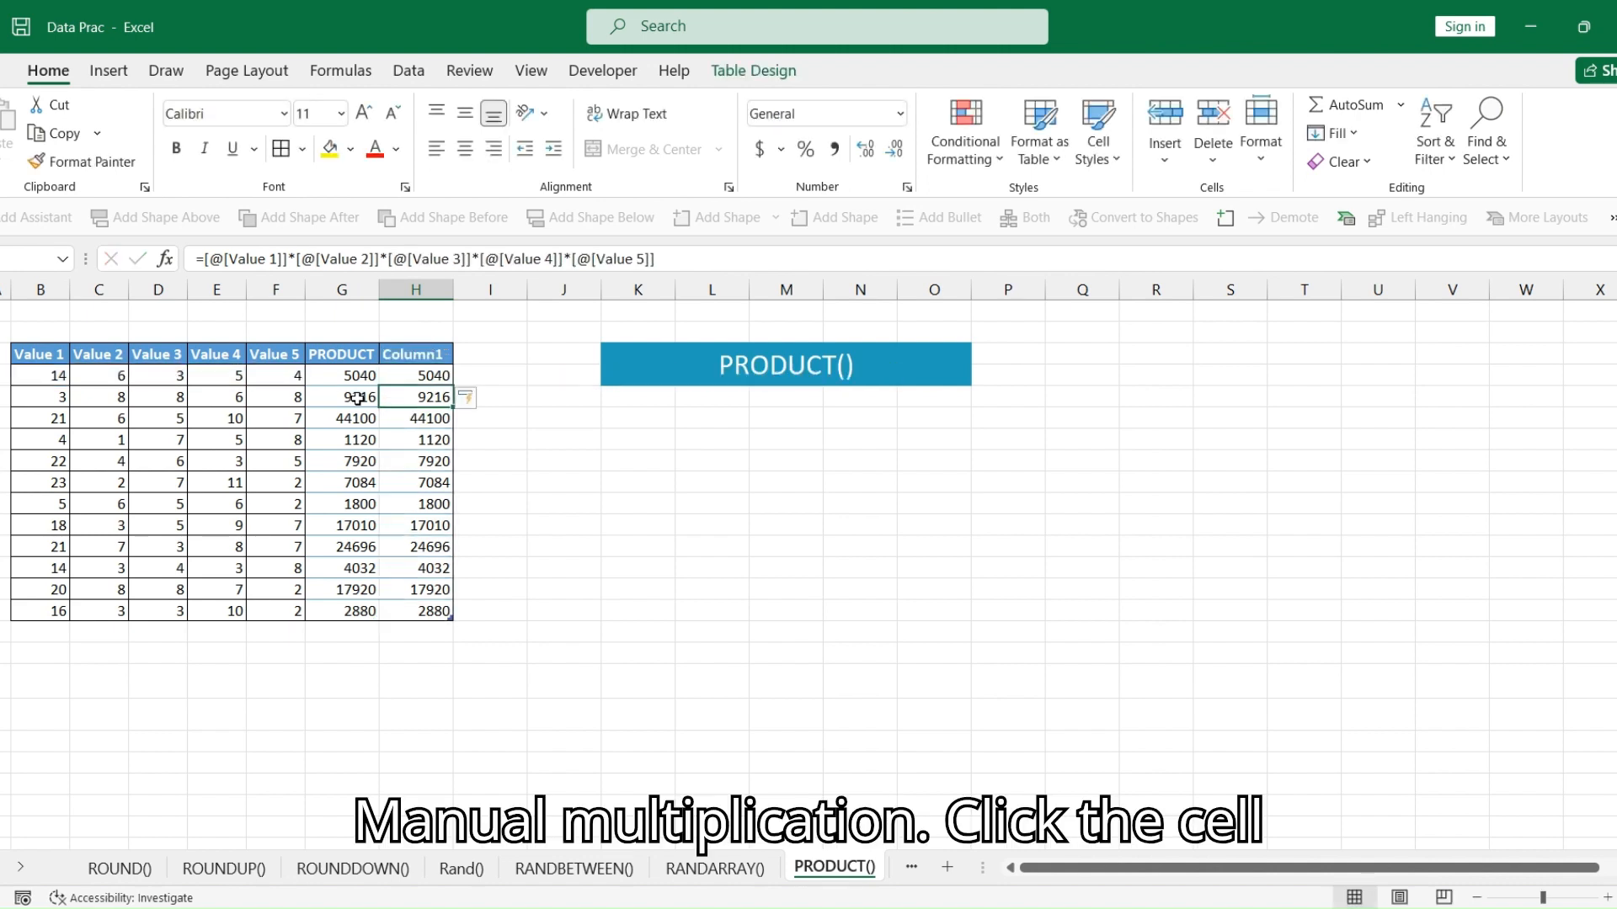
Compare the manual multiplication formula with the PRODUCT formula in the table's first data row
left_click(432, 371)
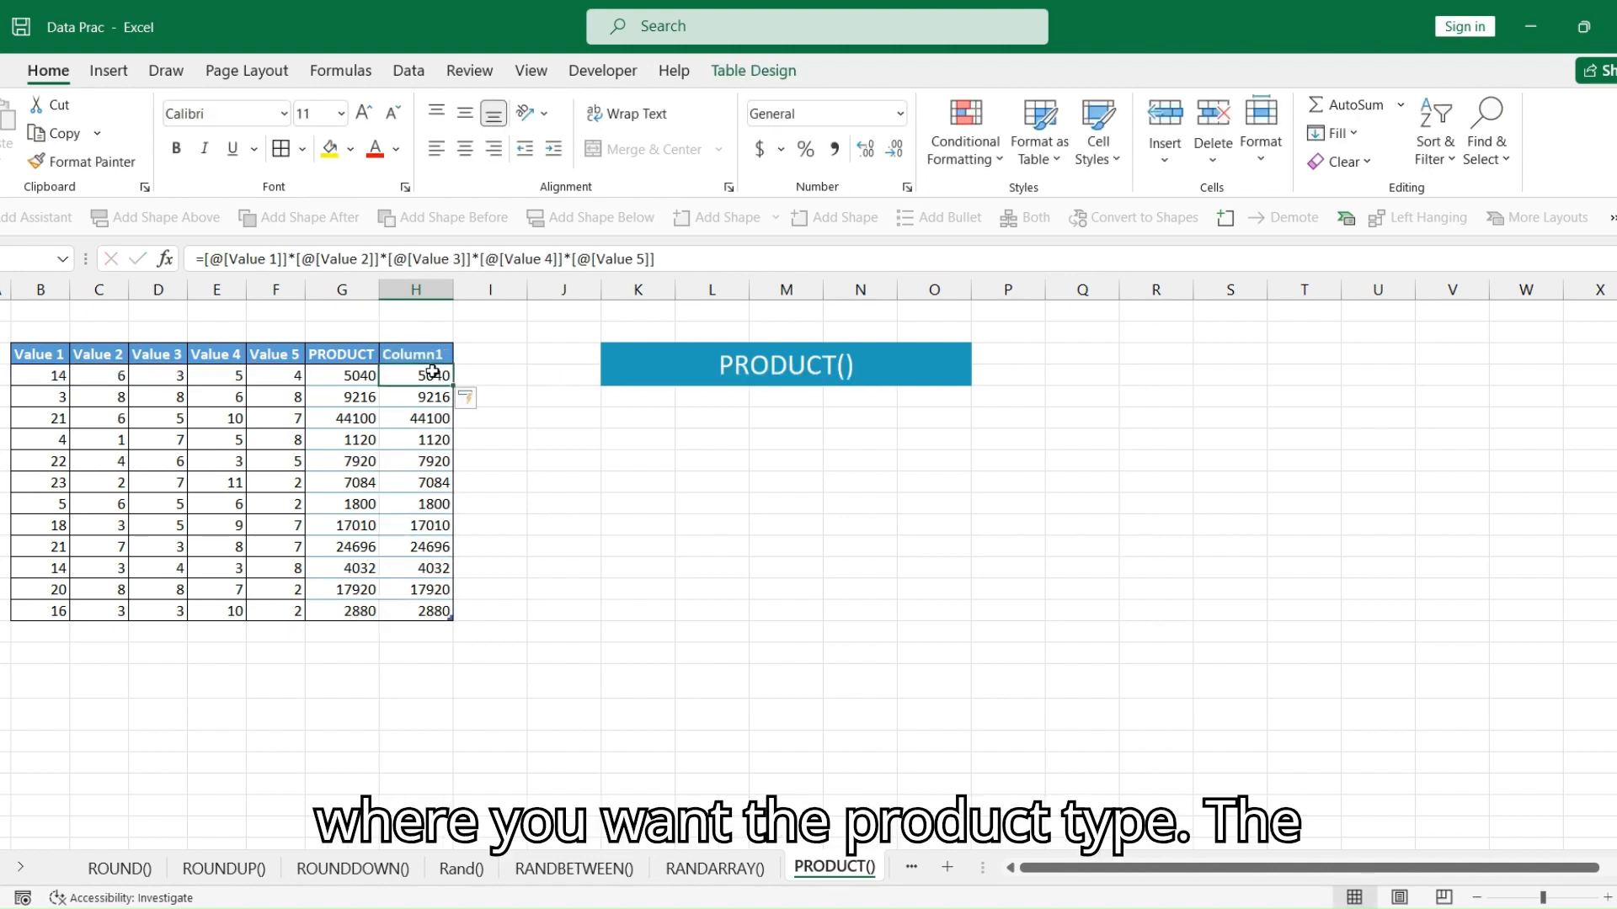
left_click(345, 374)
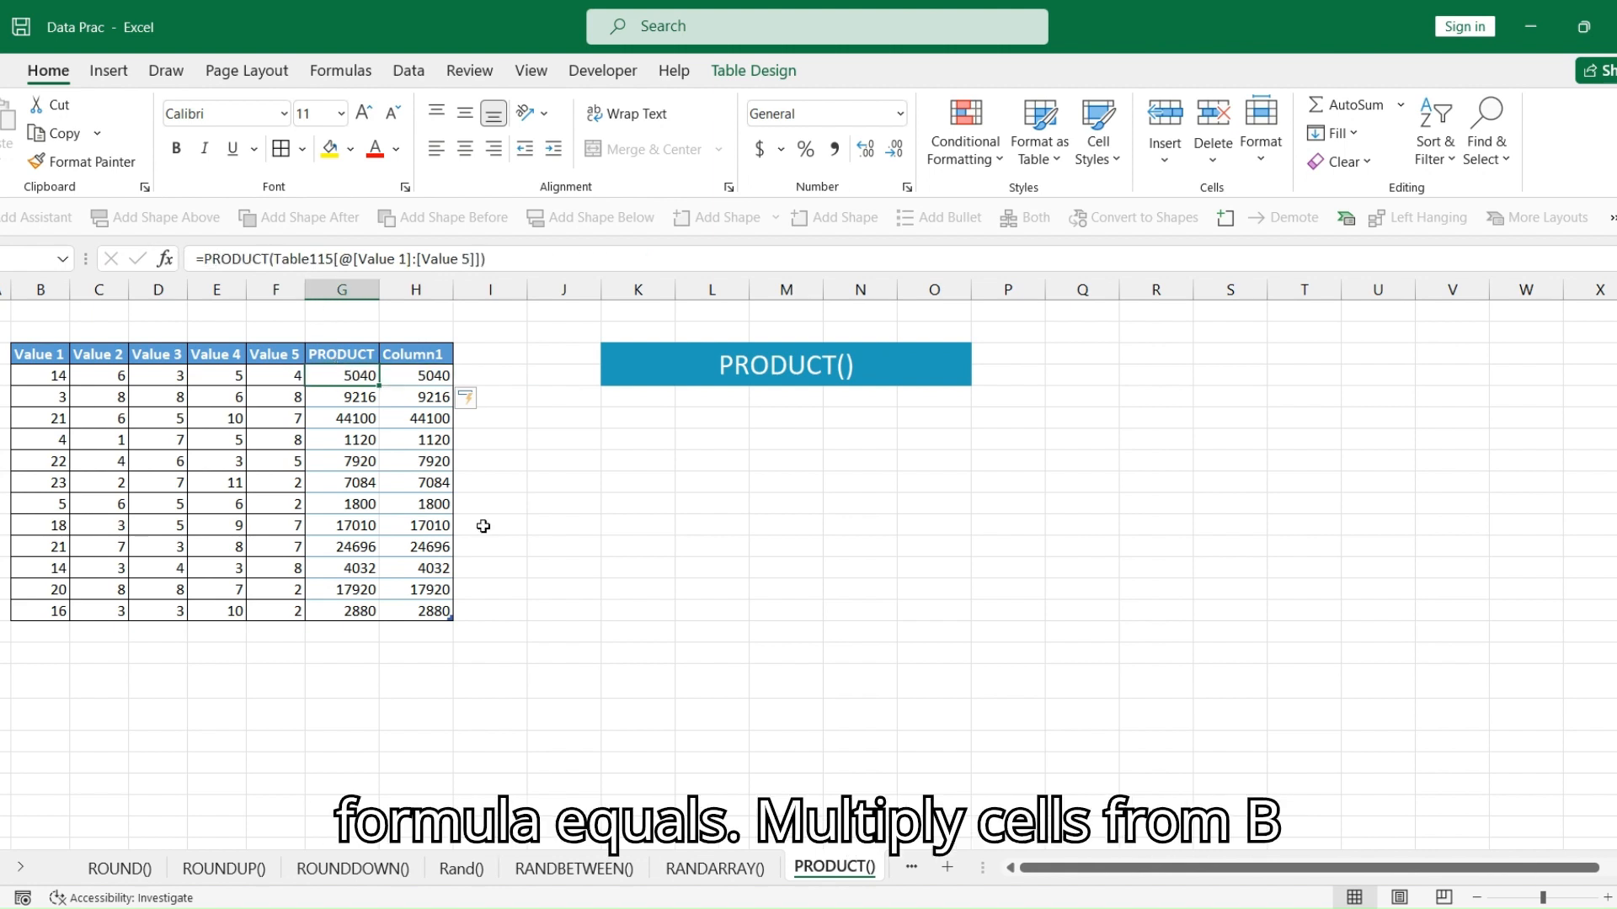
left_click(430, 376)
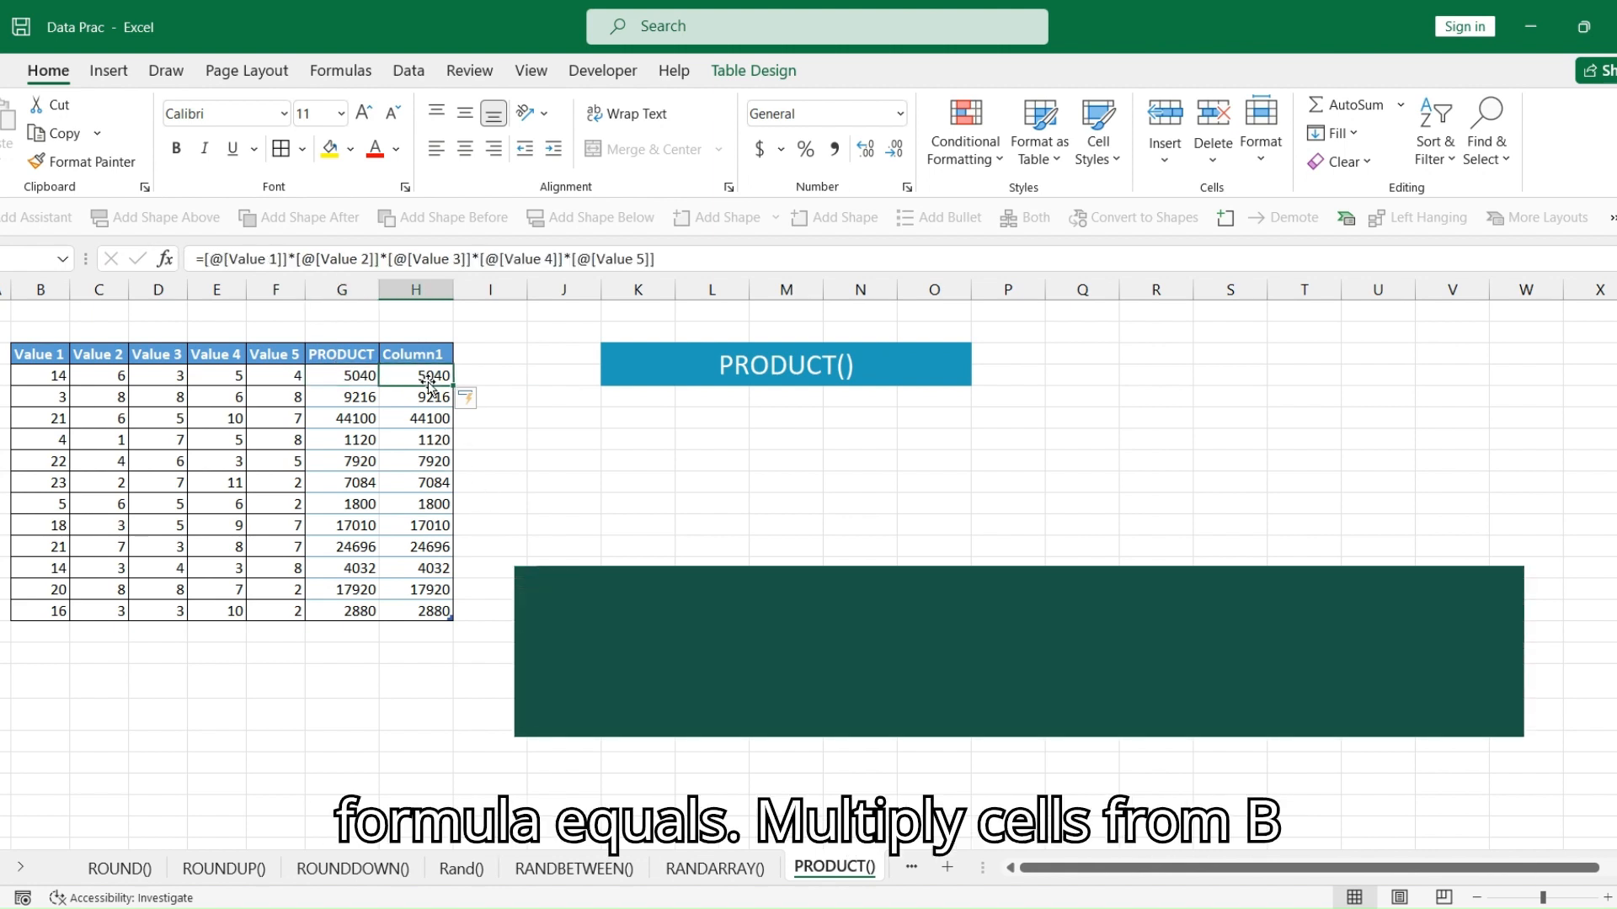
Delete the whole column H that holds the manual multiplication results
left_click(421, 293)
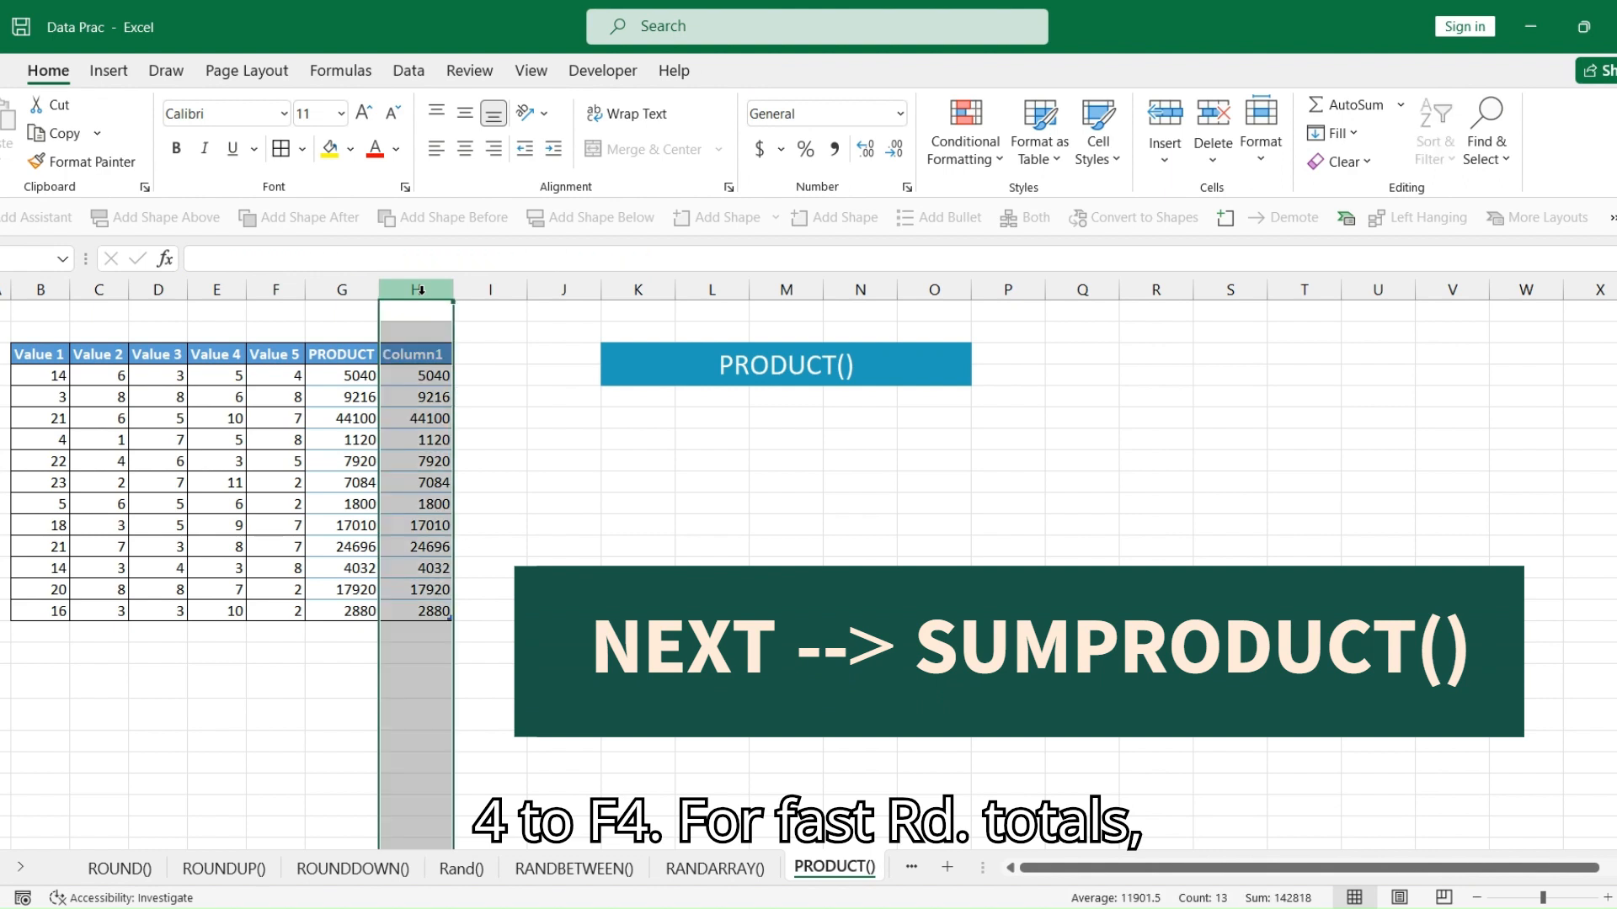
key("ctrl+minus")
left_click(476, 505)
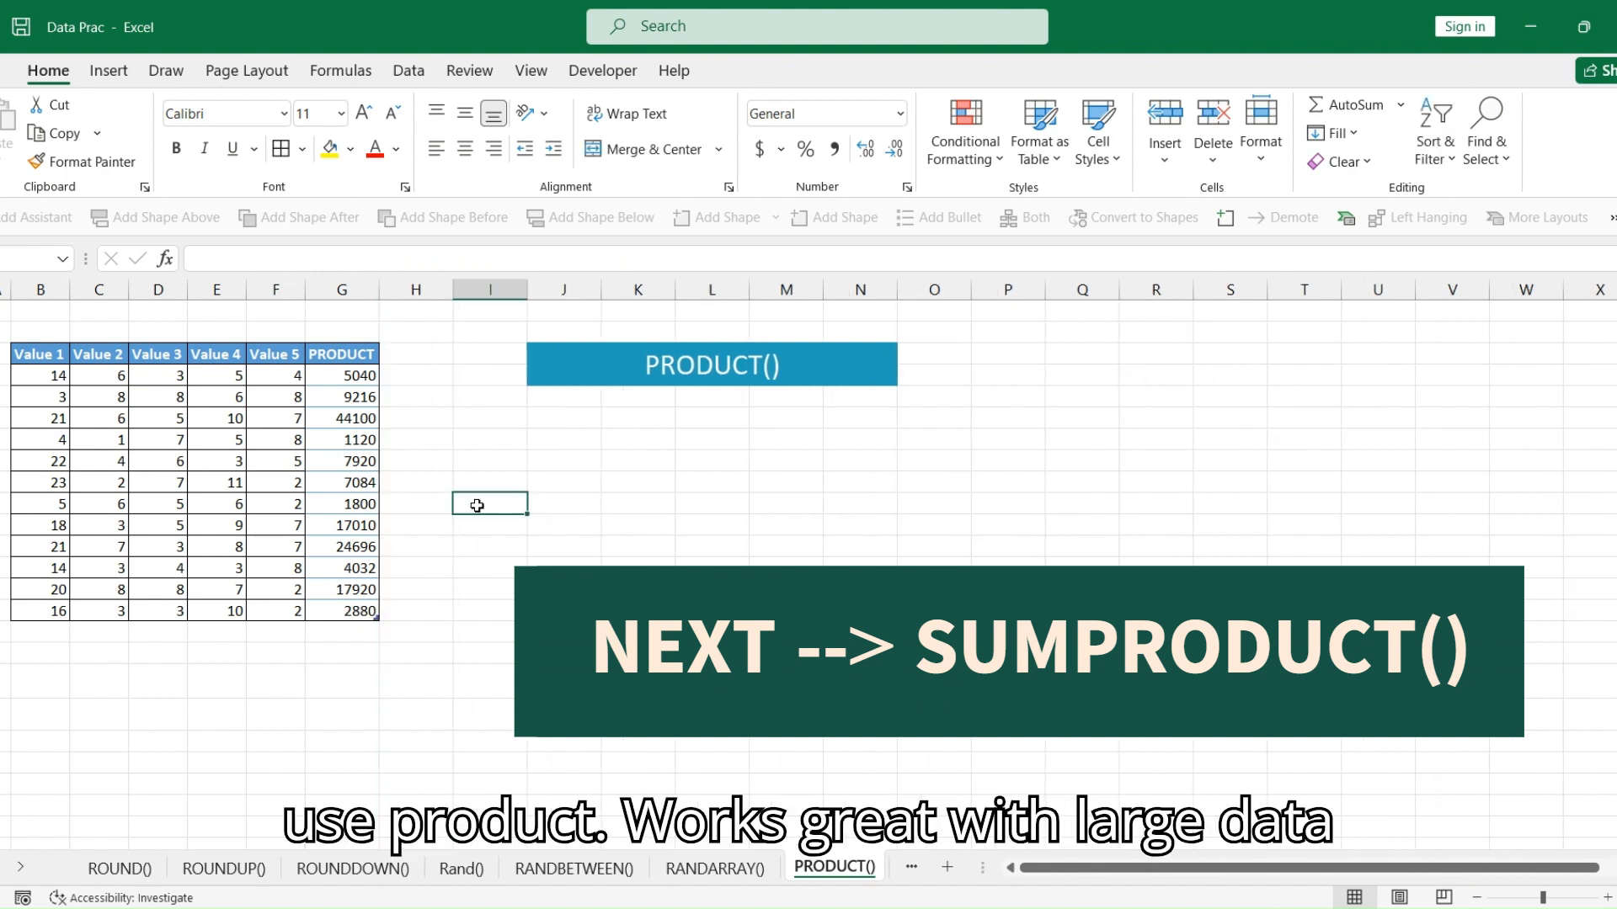
On the SUMPRODUCT() worksheet, begin a SUMPRODUCT formula in the merged cell below the title, multiplying Unit Sold C4:C7 by Price per Unit D4:D7
left_click(910, 872)
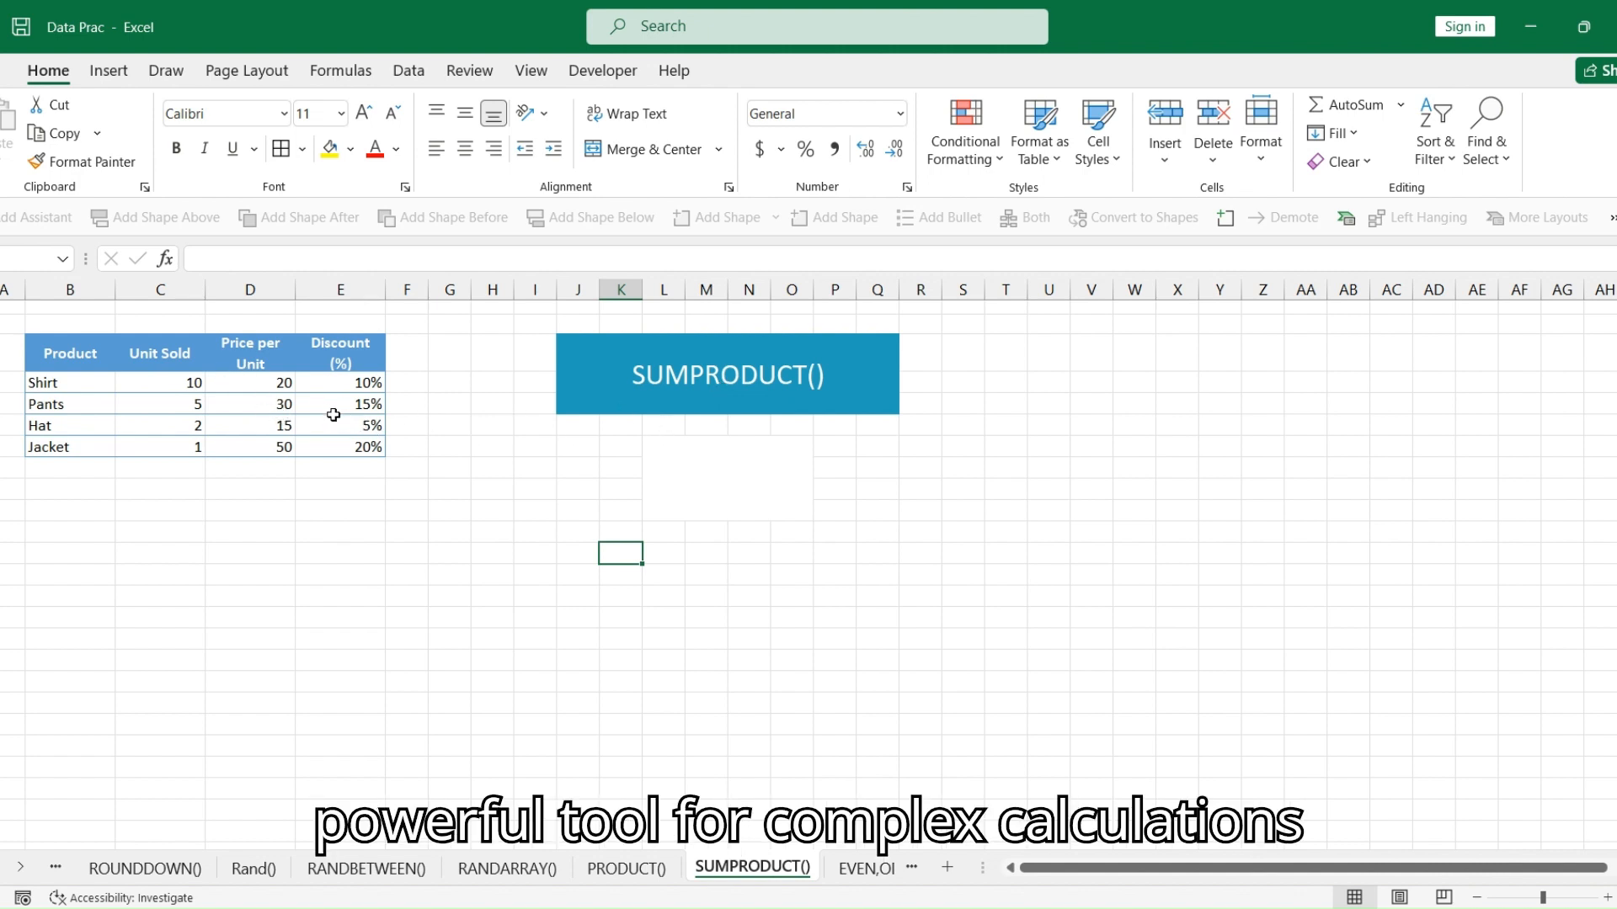
left_click_drag(151, 382, 339, 450)
left_click(739, 460)
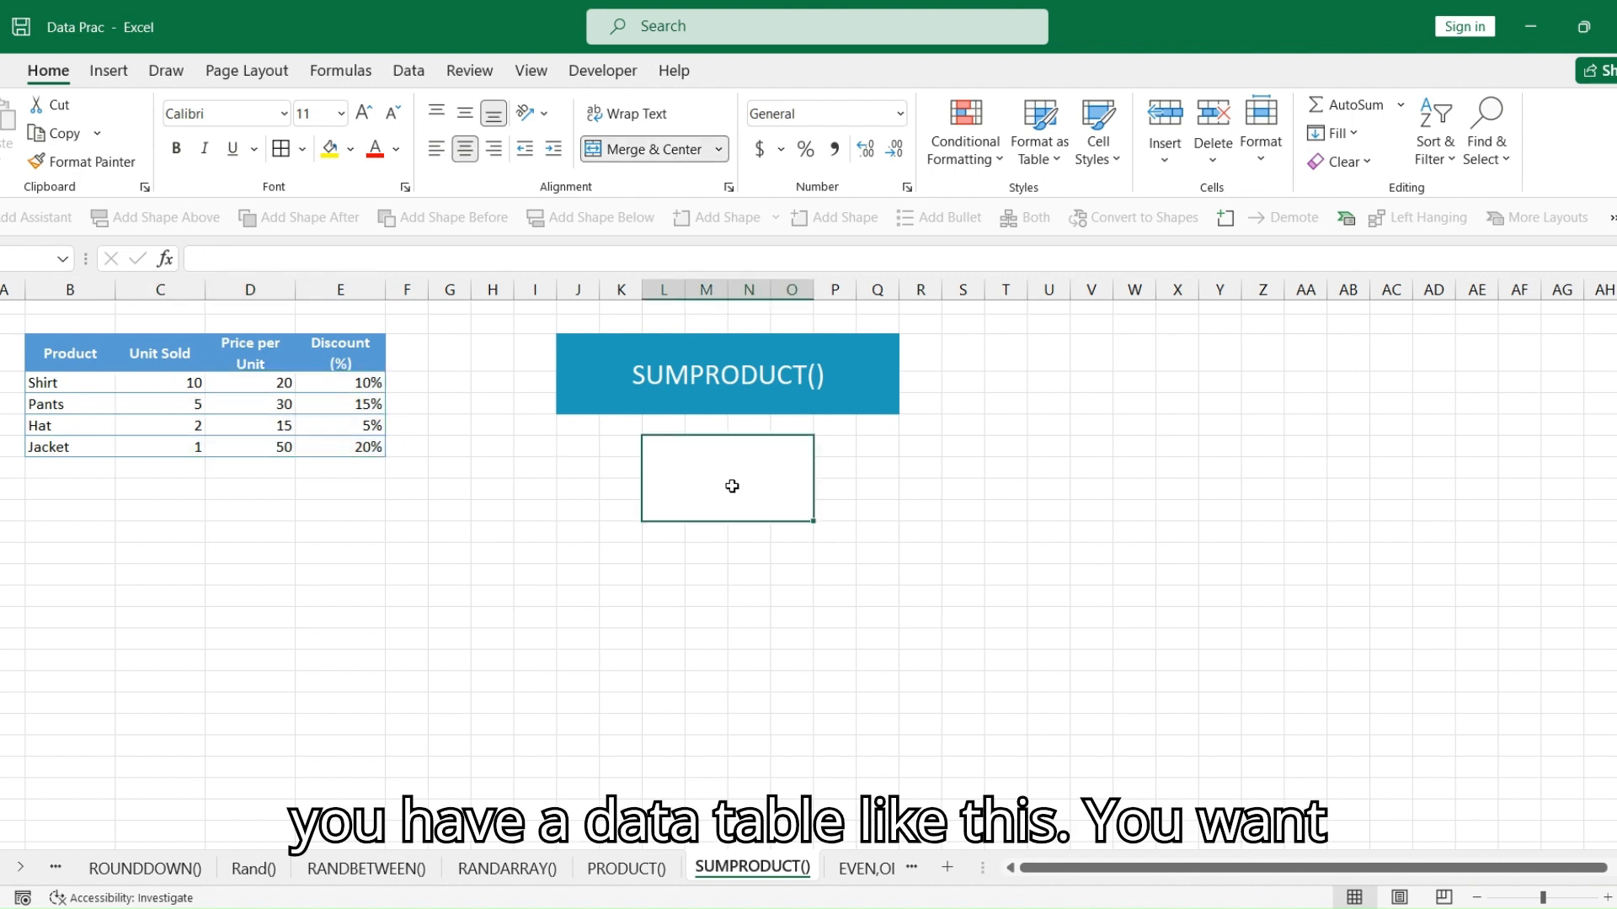
type("=SUMPRODUCT")
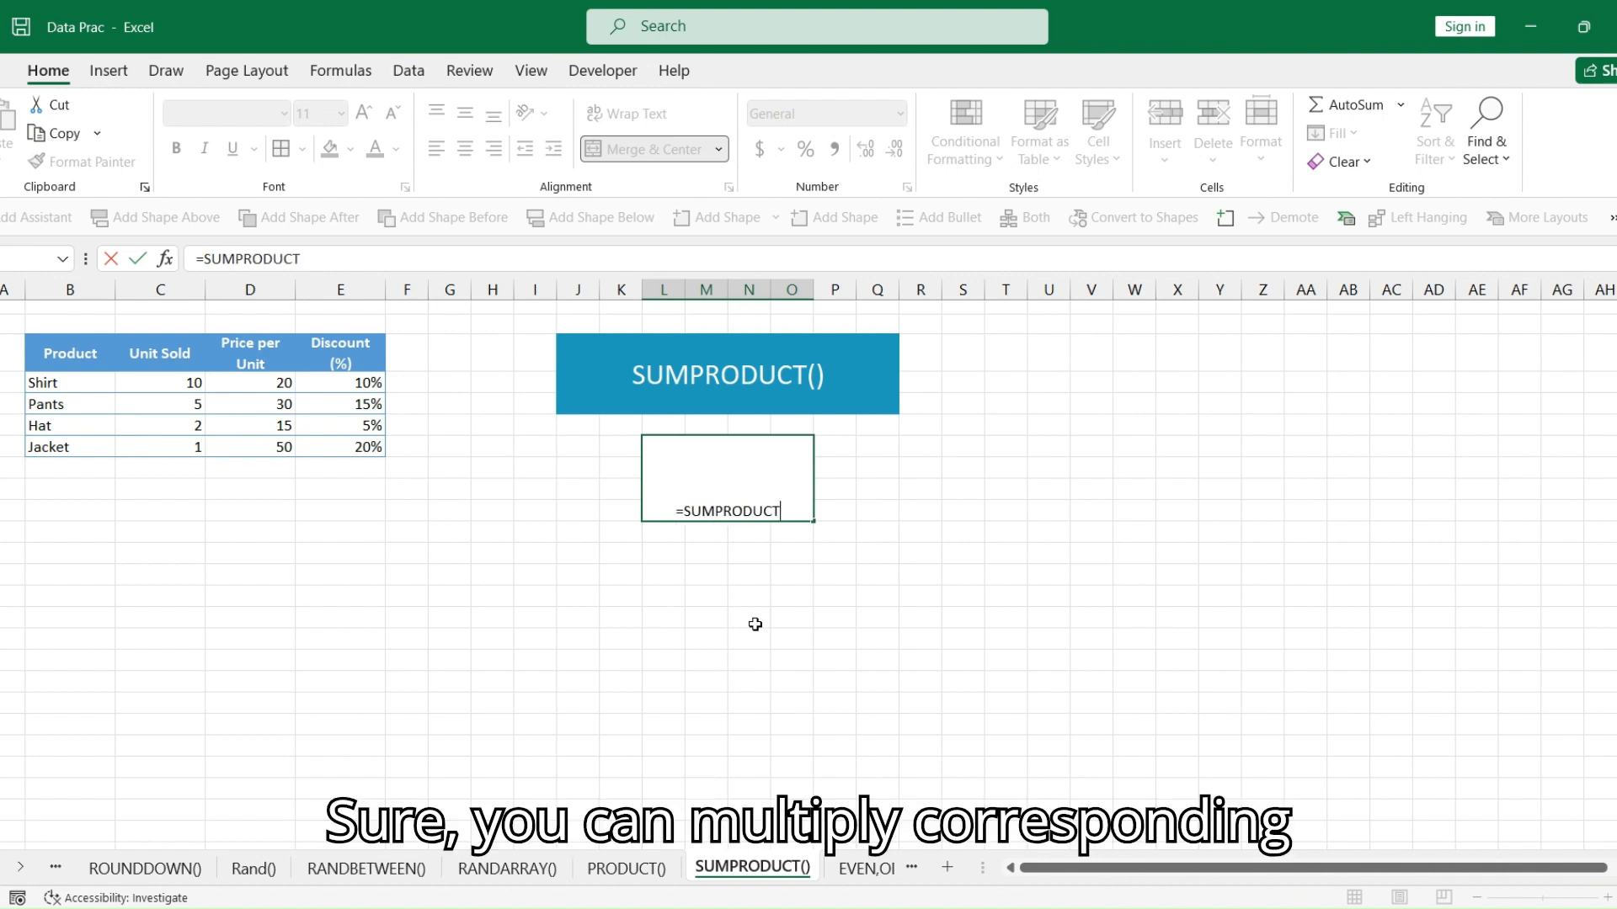
type("(")
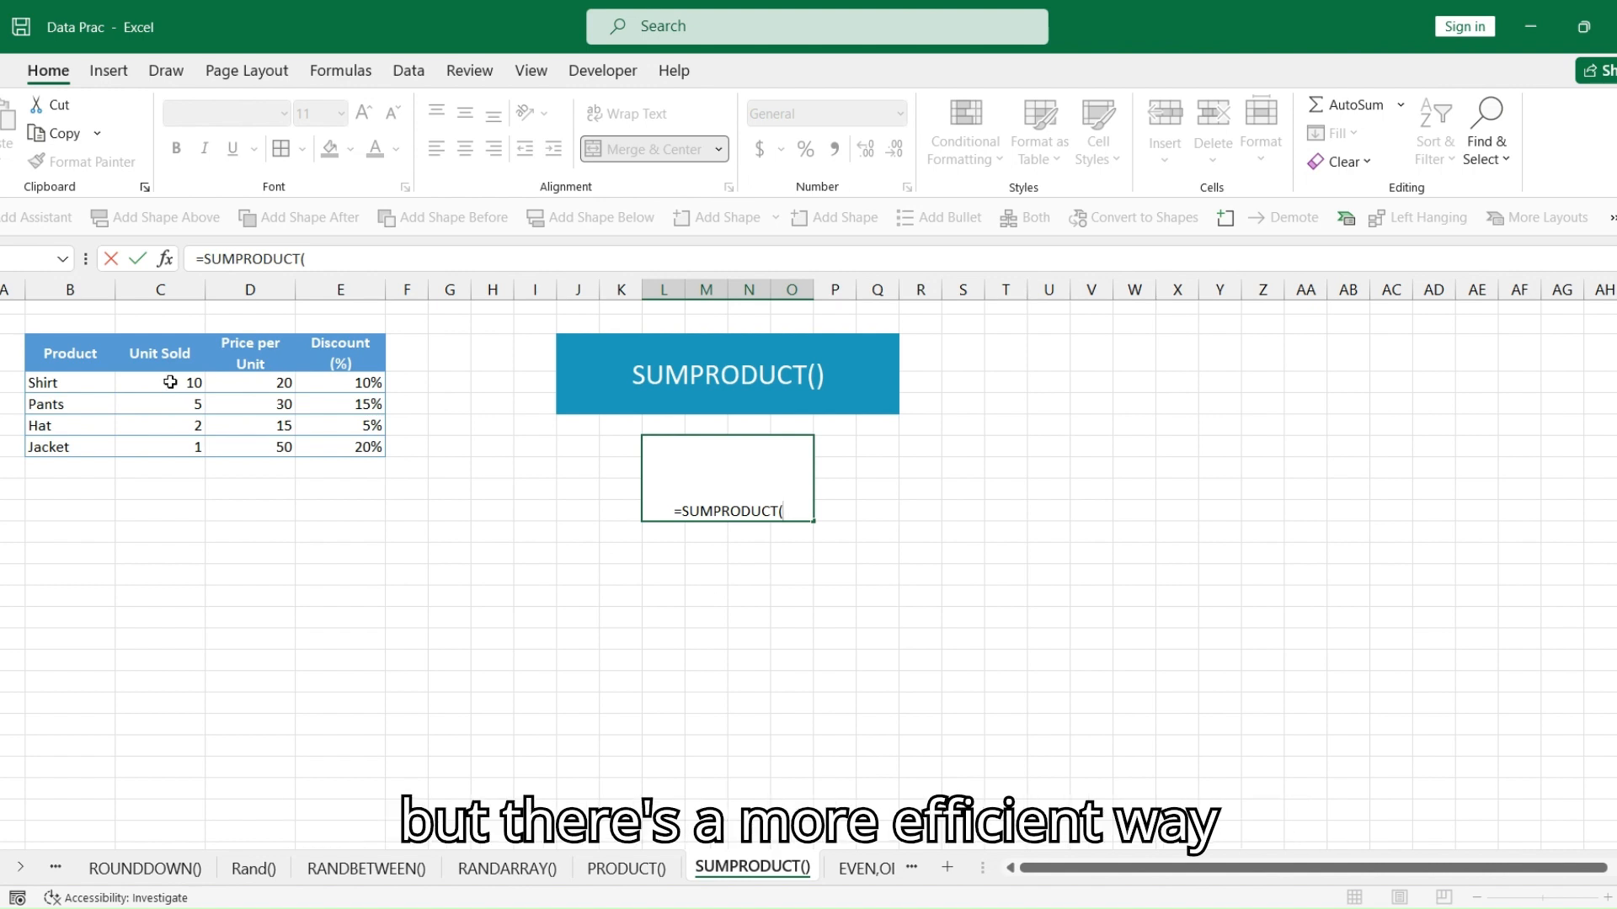
left_click_drag(170, 383, 168, 445)
type(",")
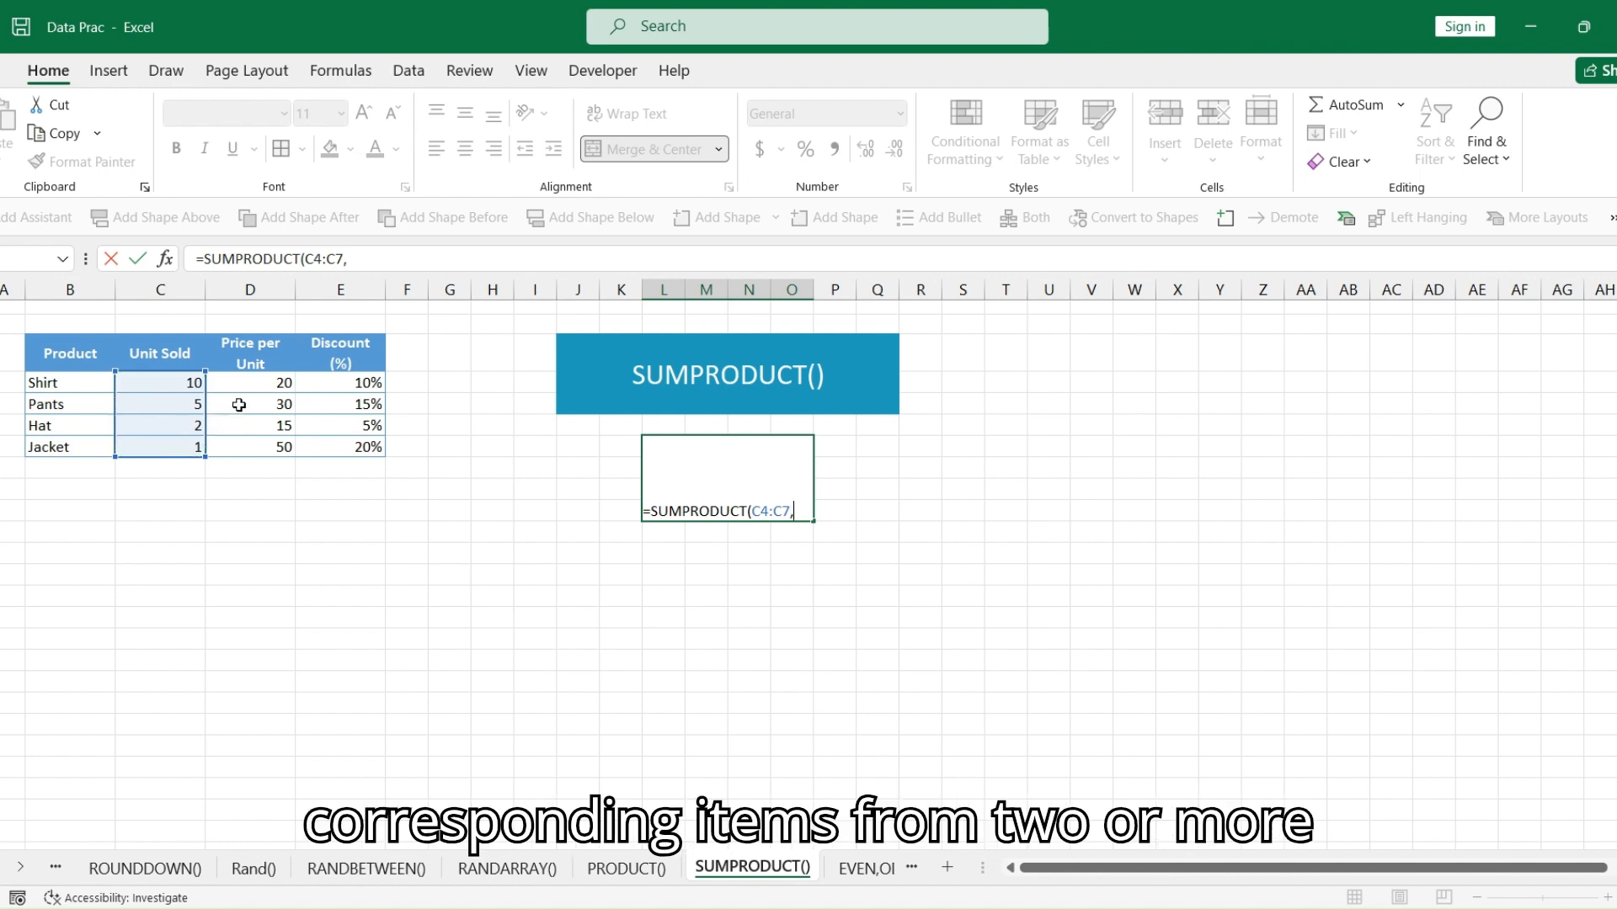
left_click_drag(261, 380, 261, 445)
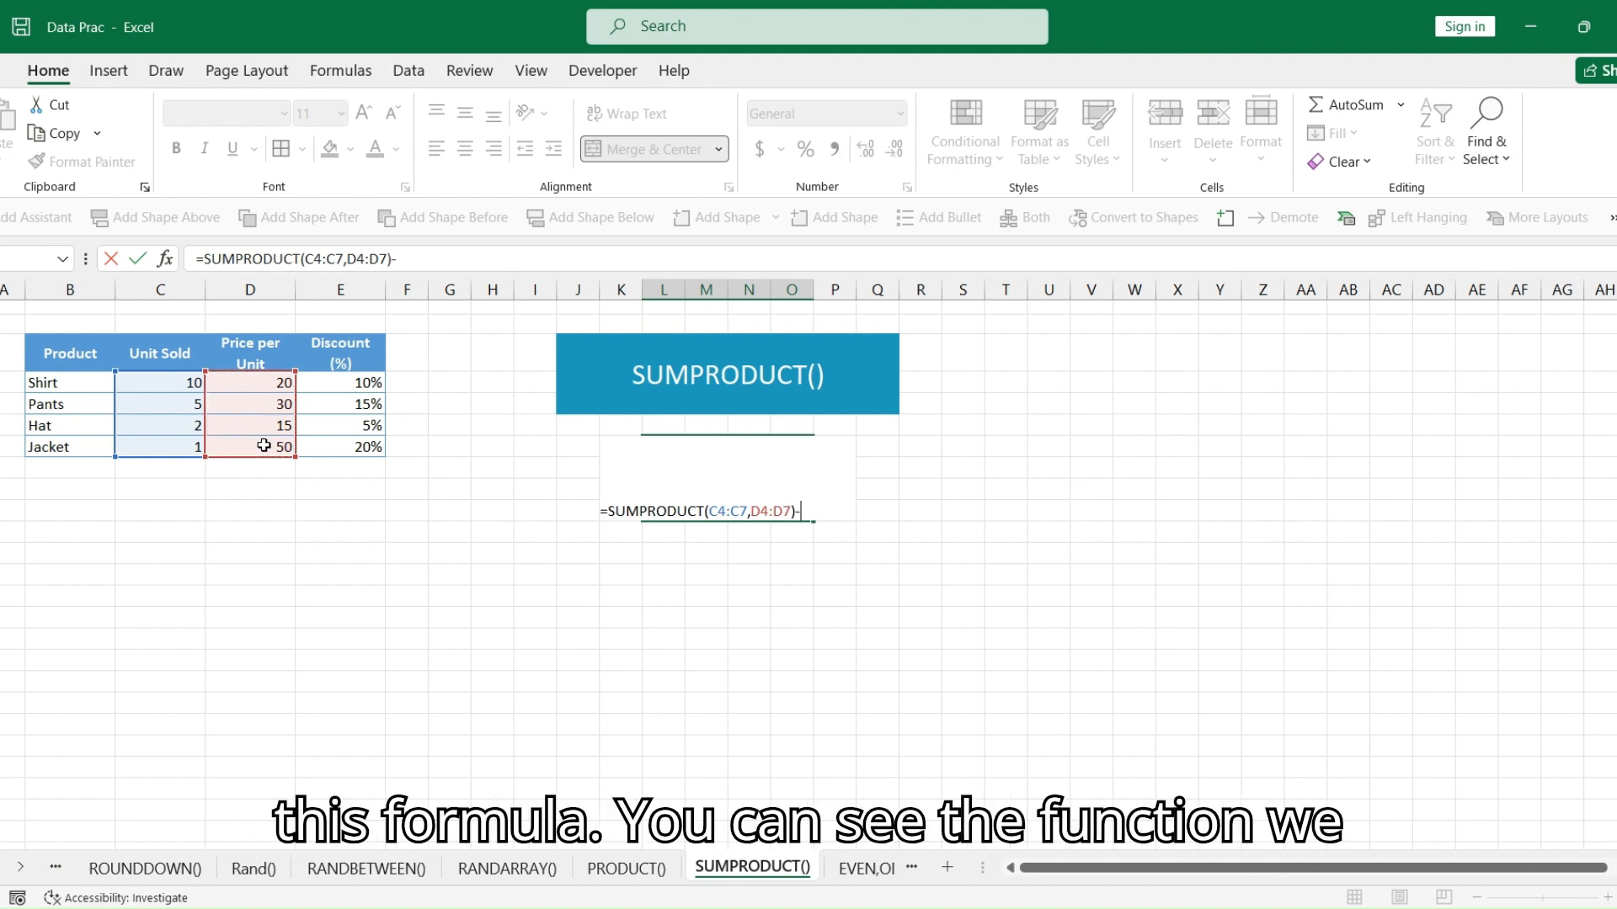
Complete the formula by subtracting the discount with a second SUMPRODUCT of C4:C7 and D4:D7*E4:E7
type("UMPRODUCT(")
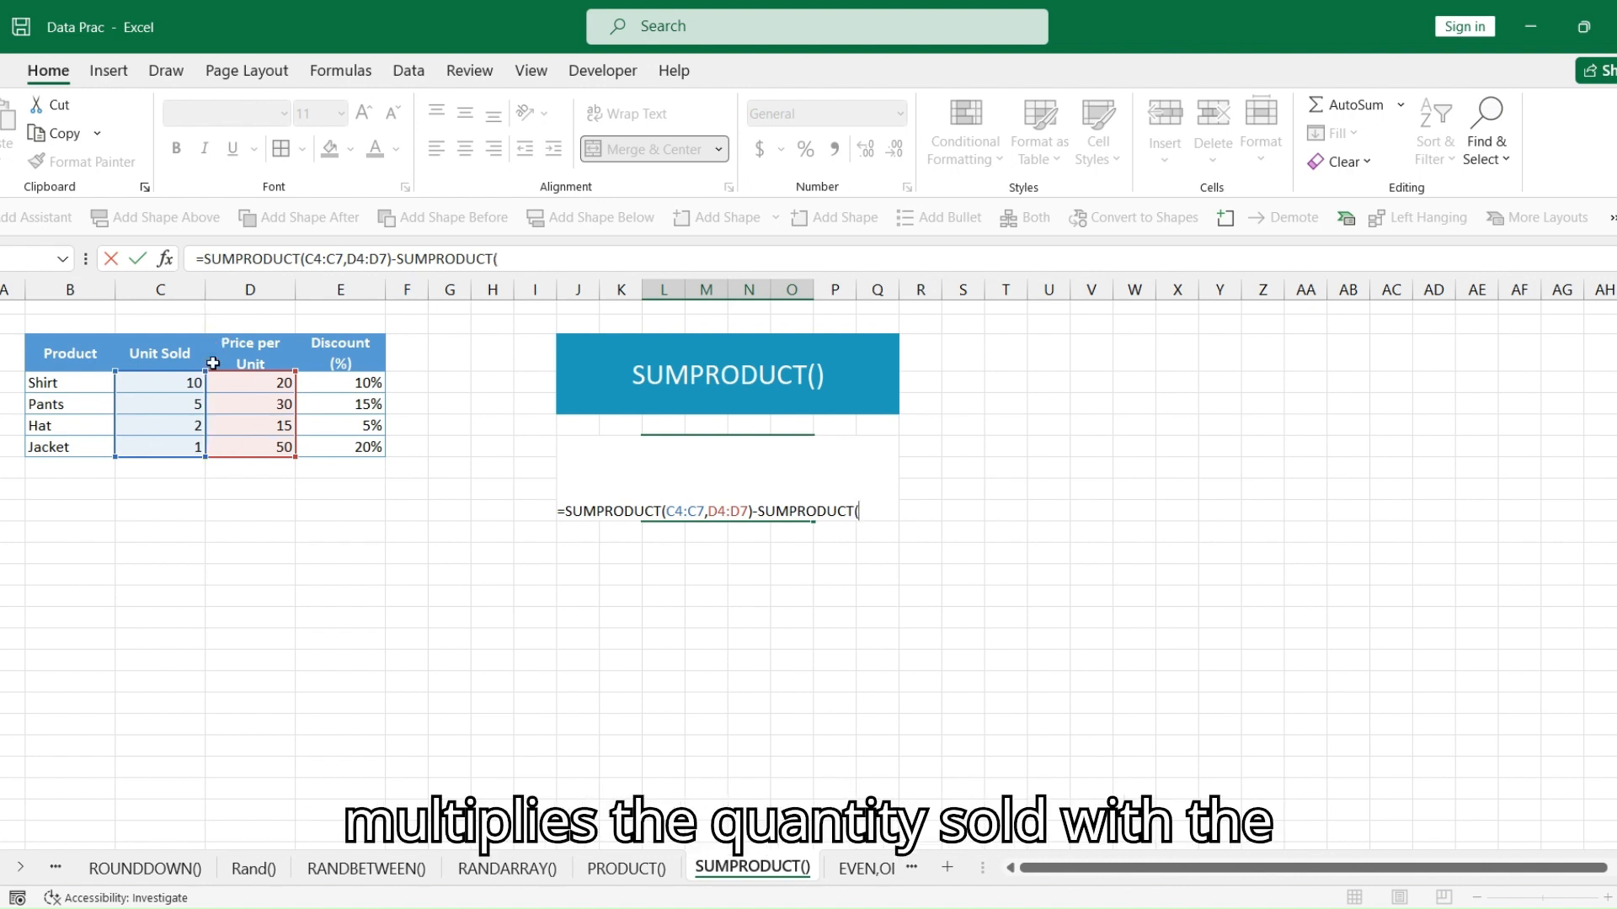
left_click_drag(179, 382, 183, 453)
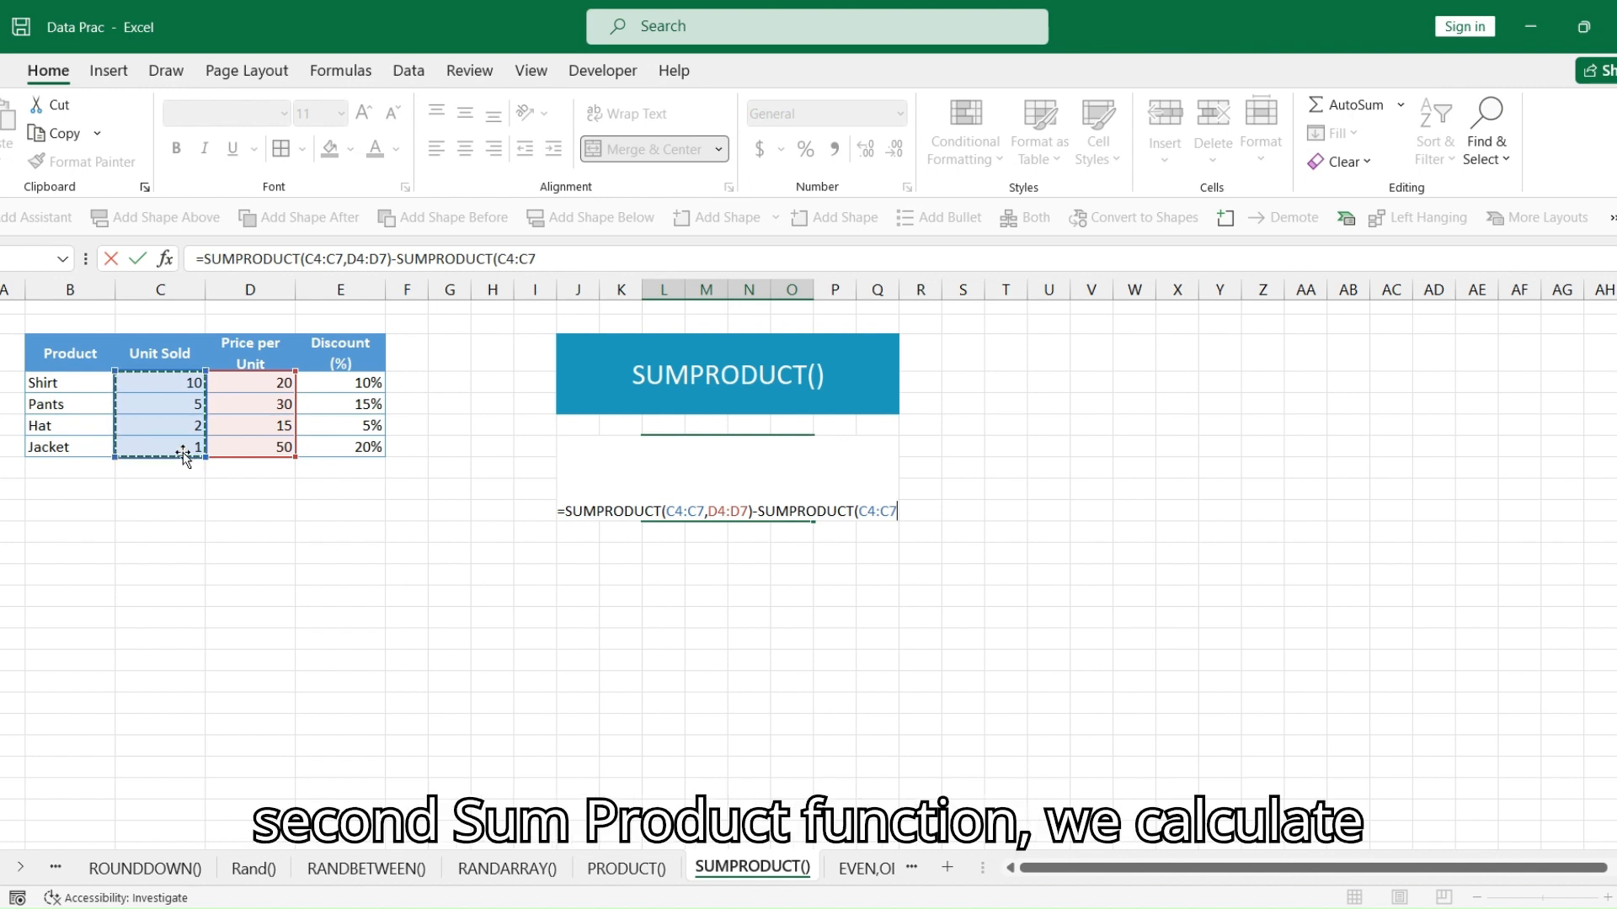
type(",")
left_click_drag(275, 376, 262, 455)
type("*")
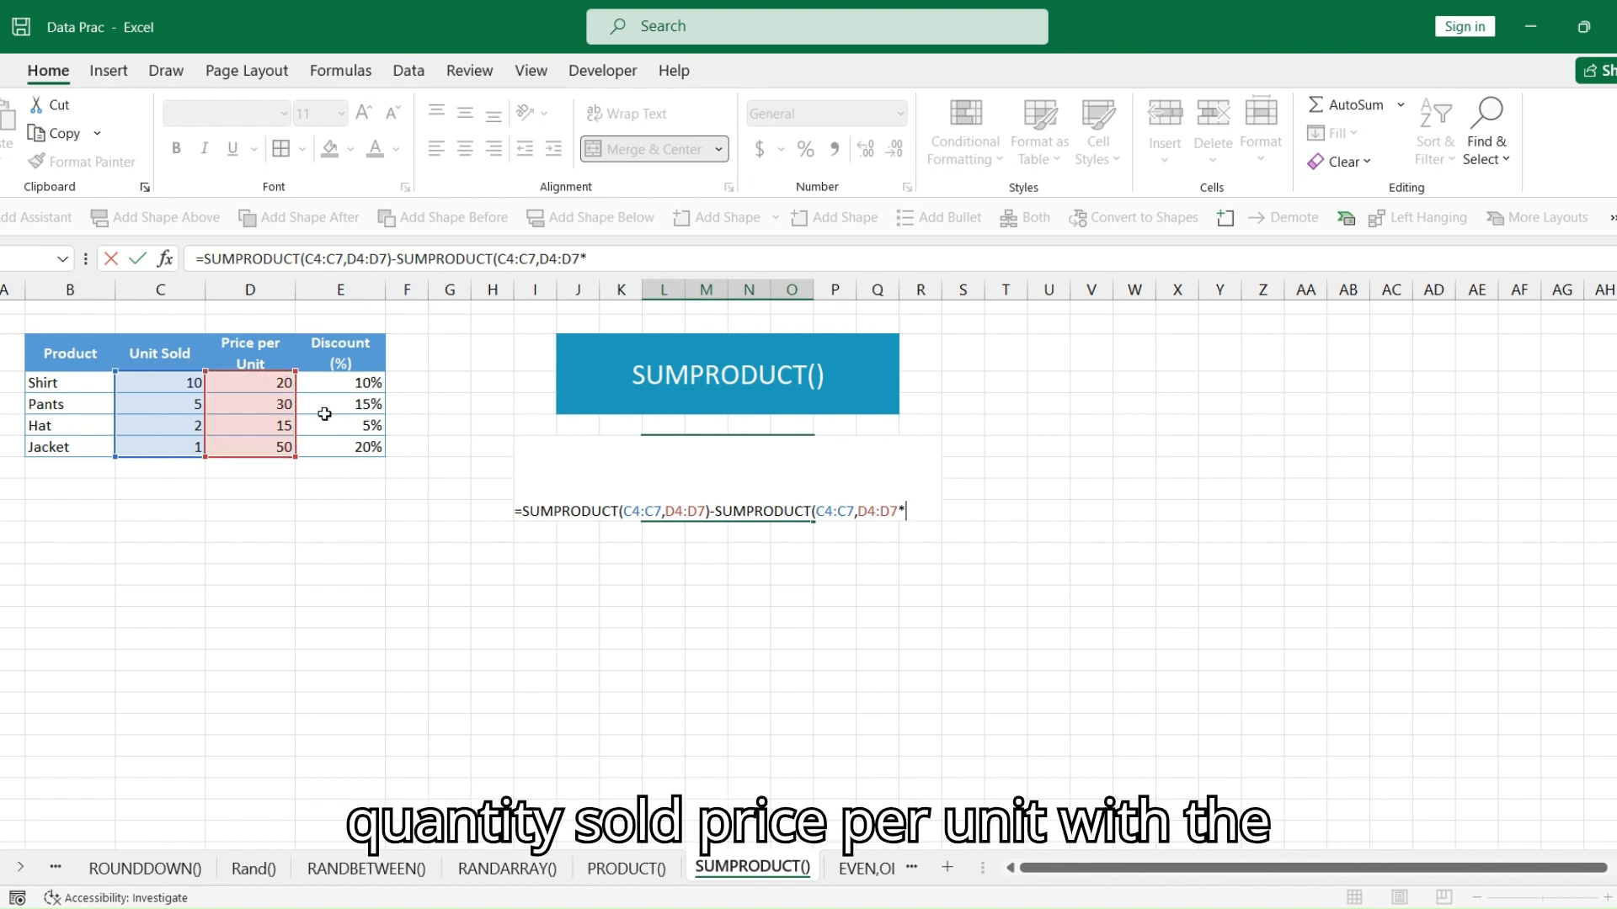
left_click_drag(339, 381, 337, 448)
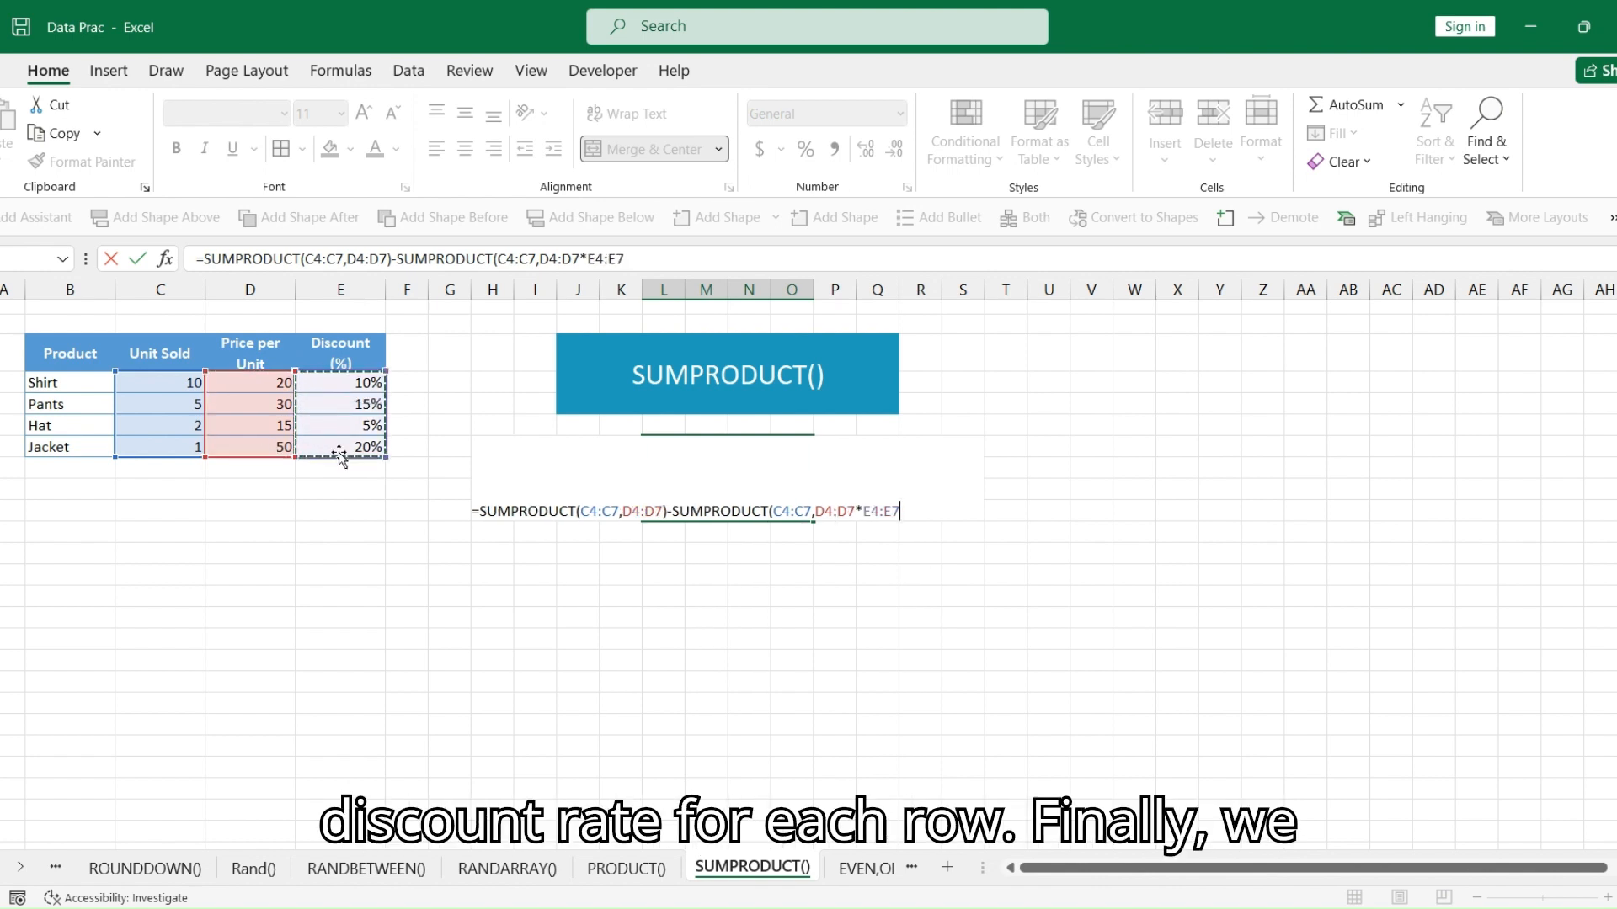
type(")")
key("Return")
left_click(695, 480)
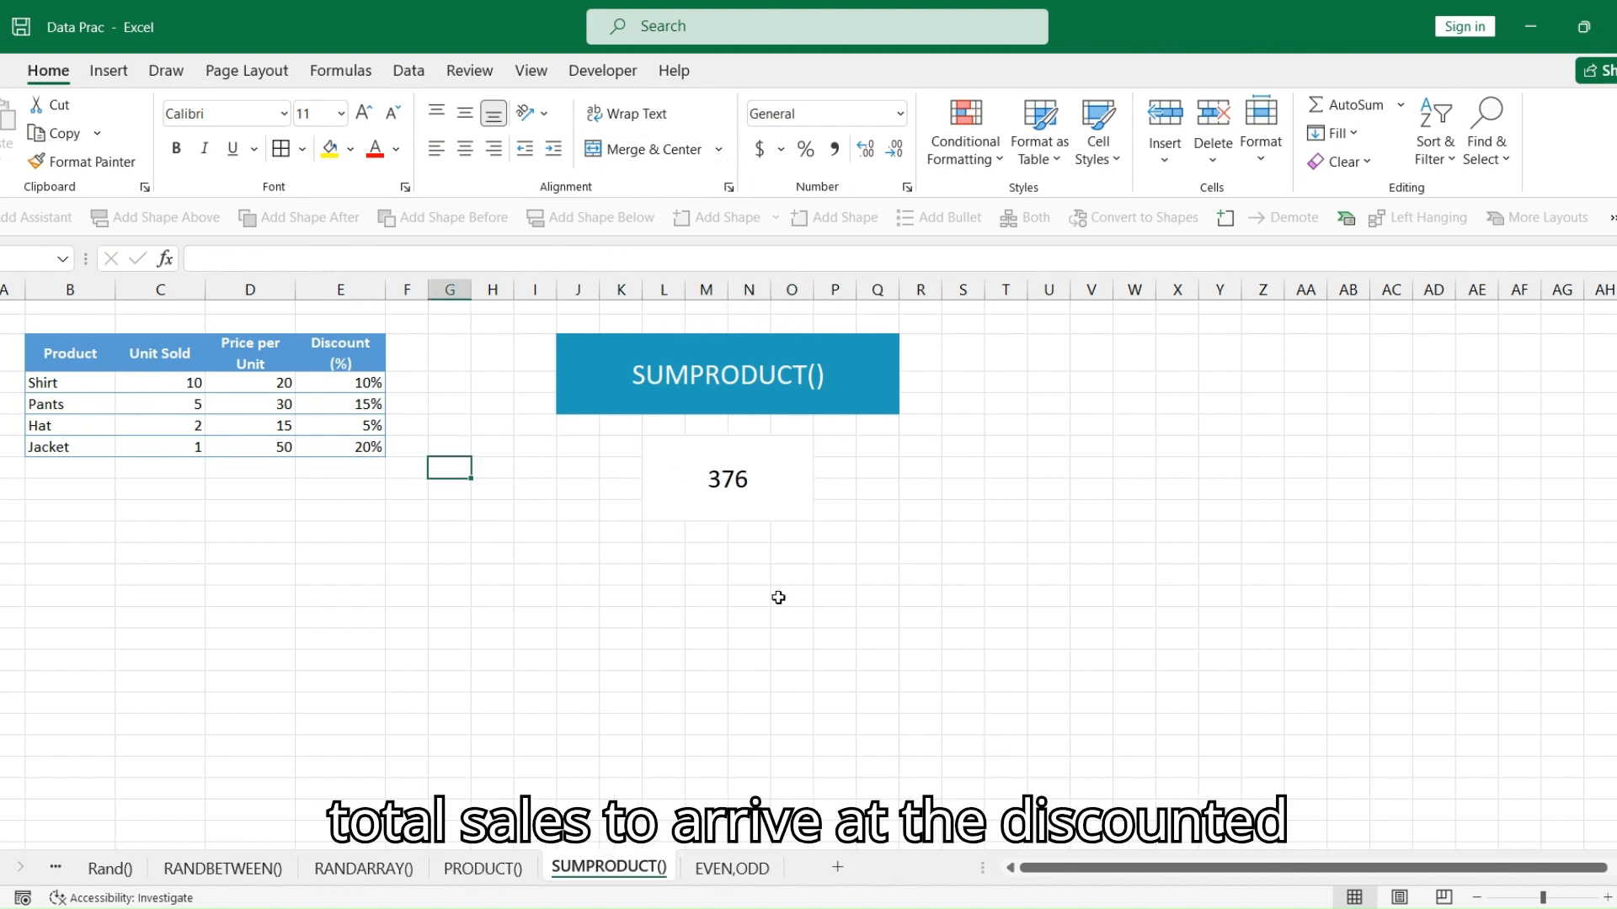
left_click(673, 495)
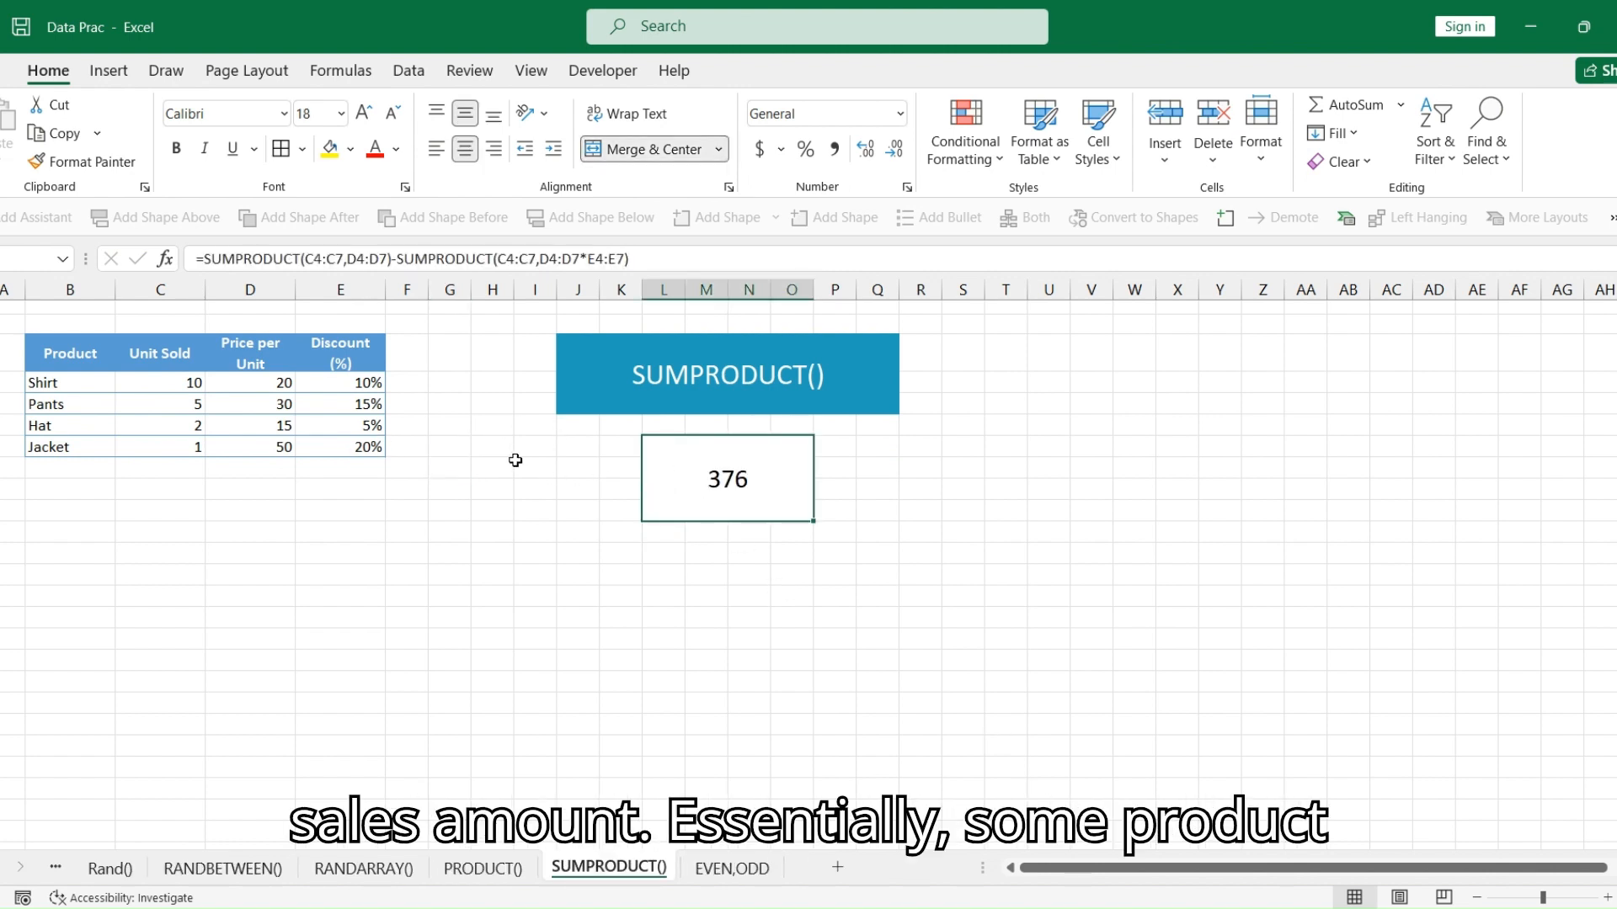
In cell F8 below the table, add a SUM formula that totals F4:F7
left_click(414, 468)
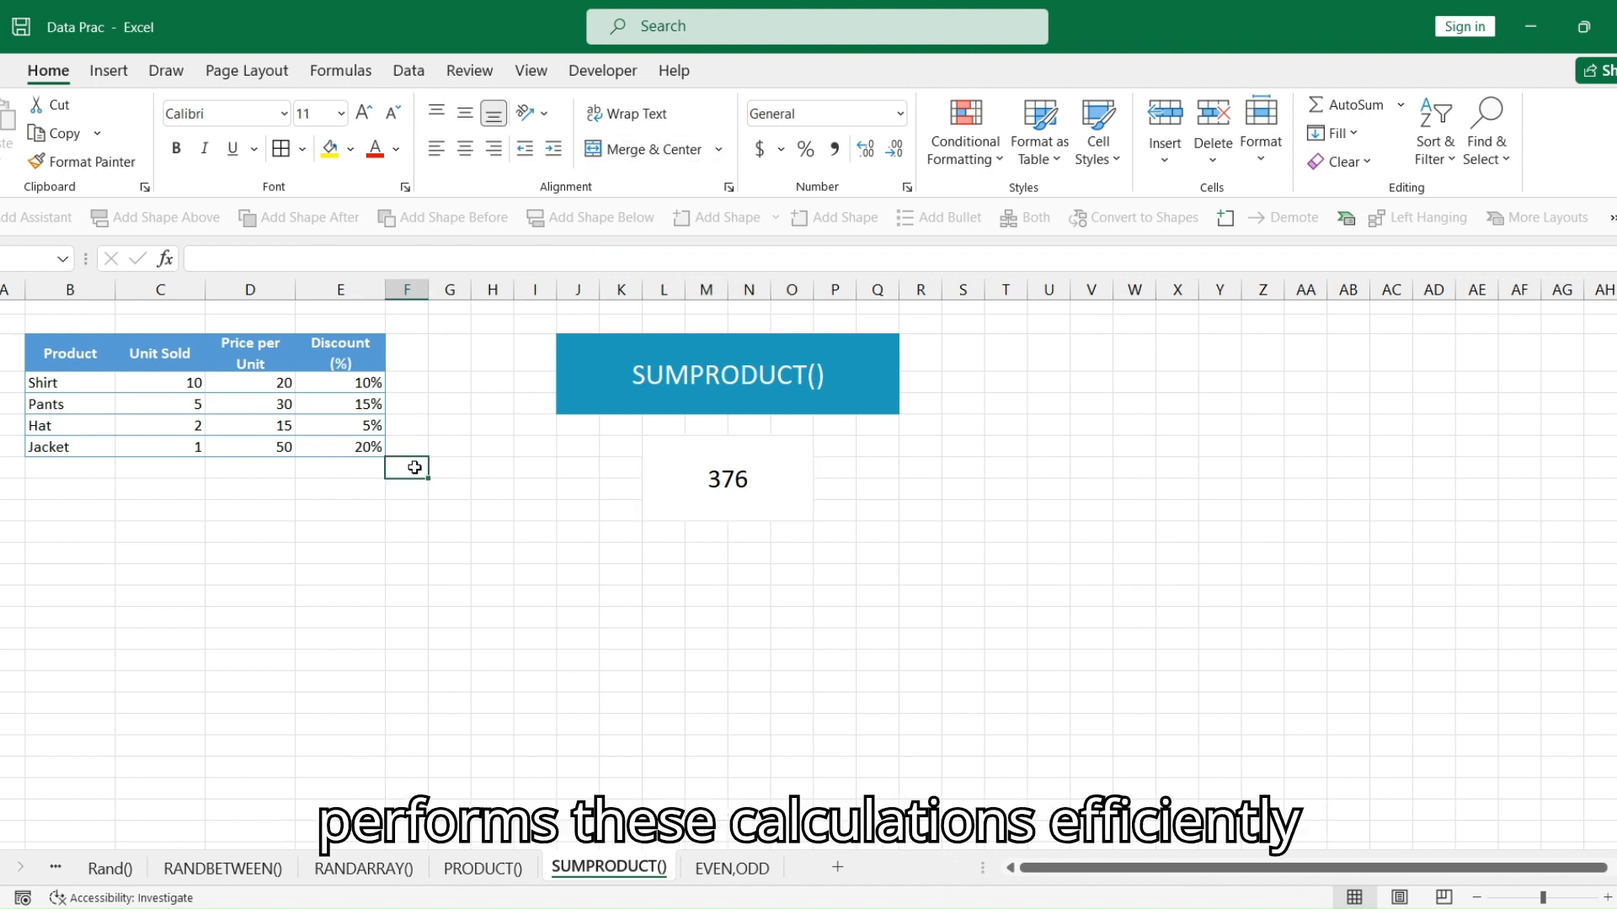
type("=SUM")
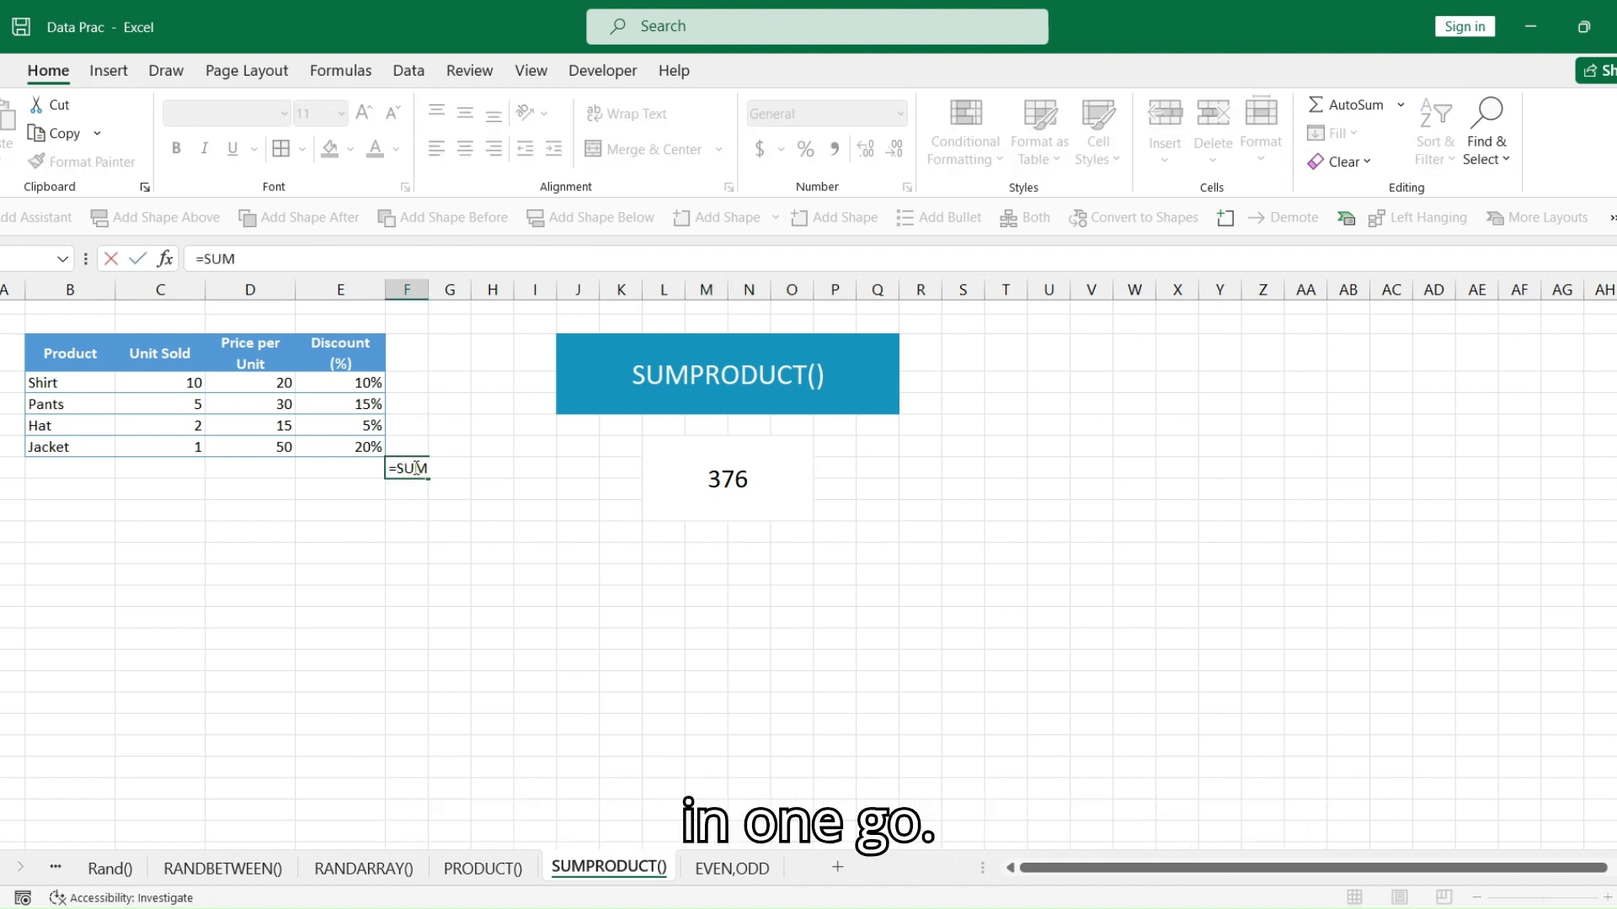
type("(")
left_click_drag(400, 384, 409, 446)
key("Return")
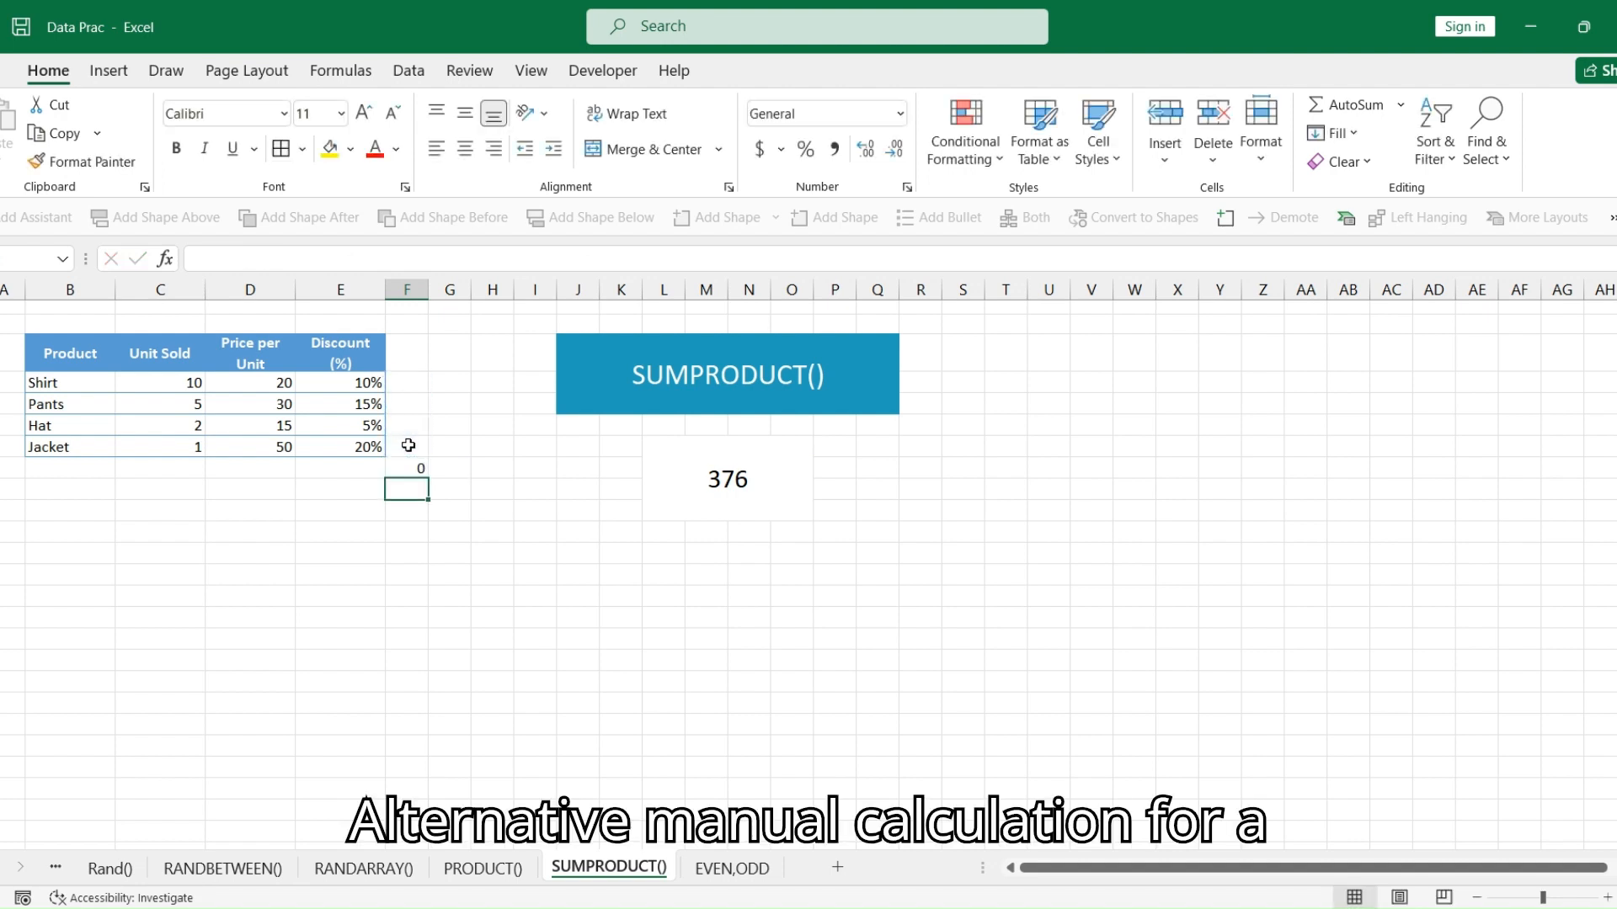
In F4, calculate the Shirt row's discounted sales manually with =C4*D4*(1-E4)
left_click(404, 380)
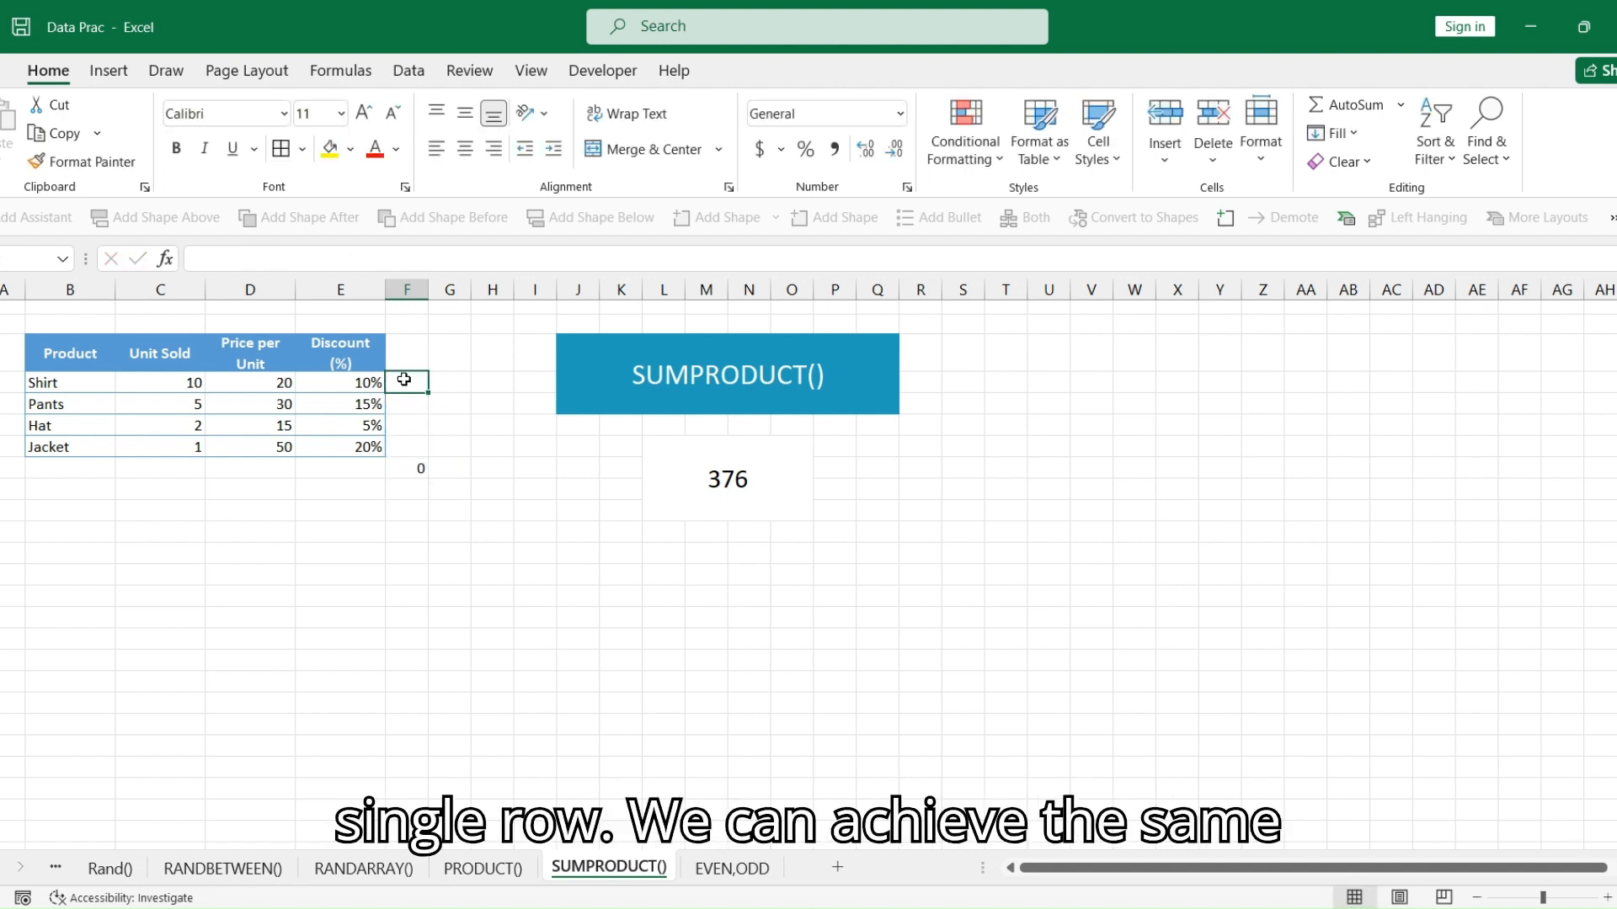
type("=")
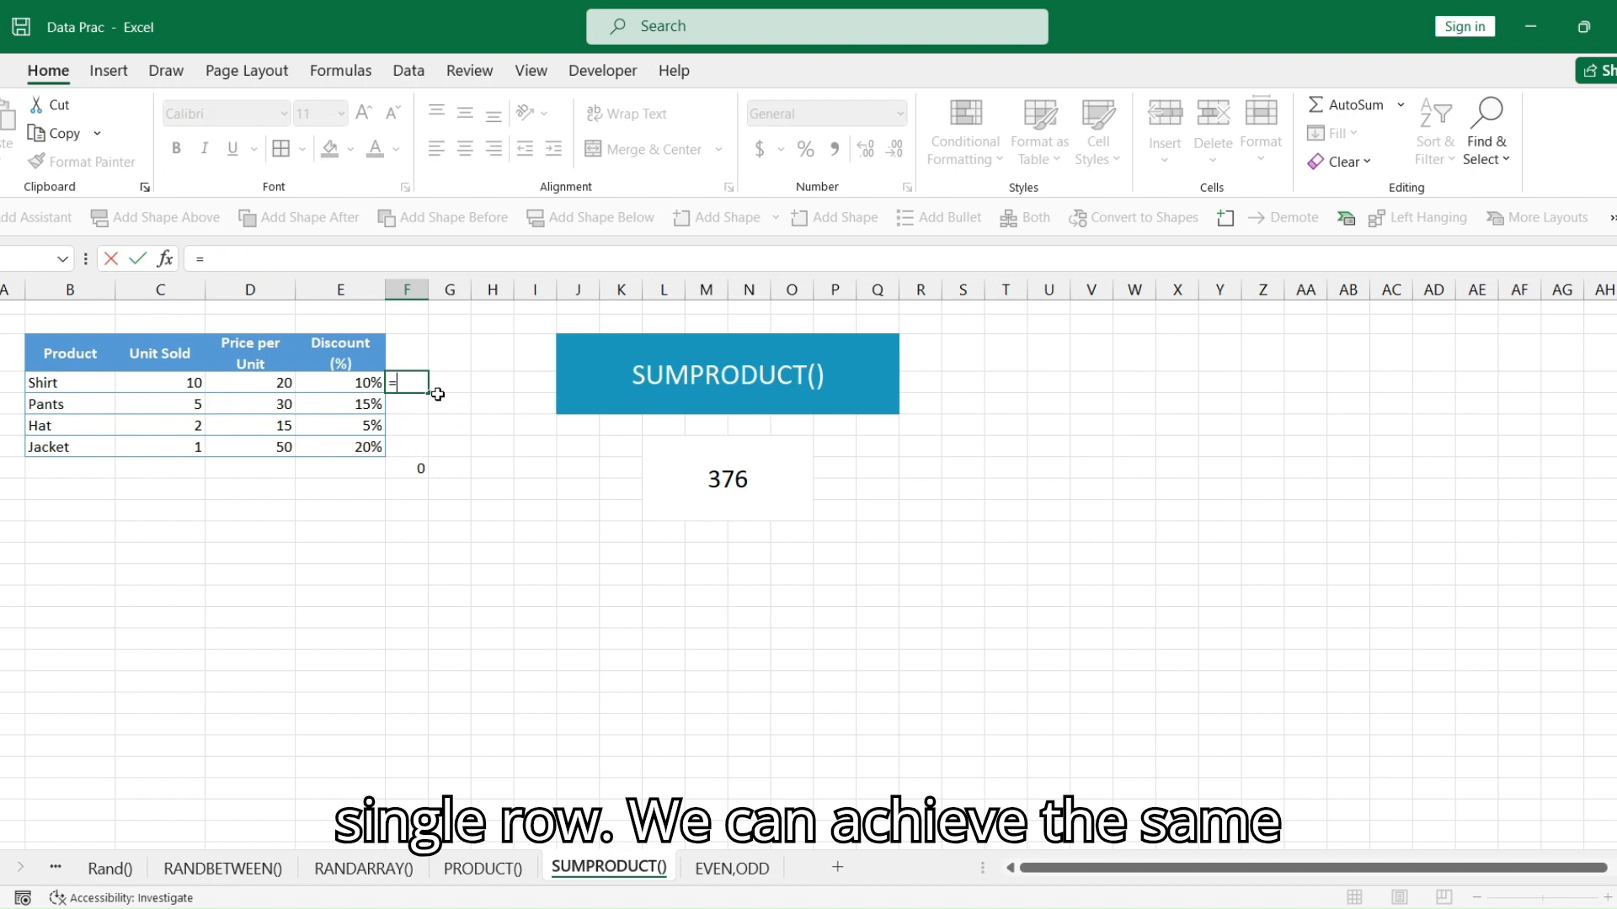
left_click(180, 382)
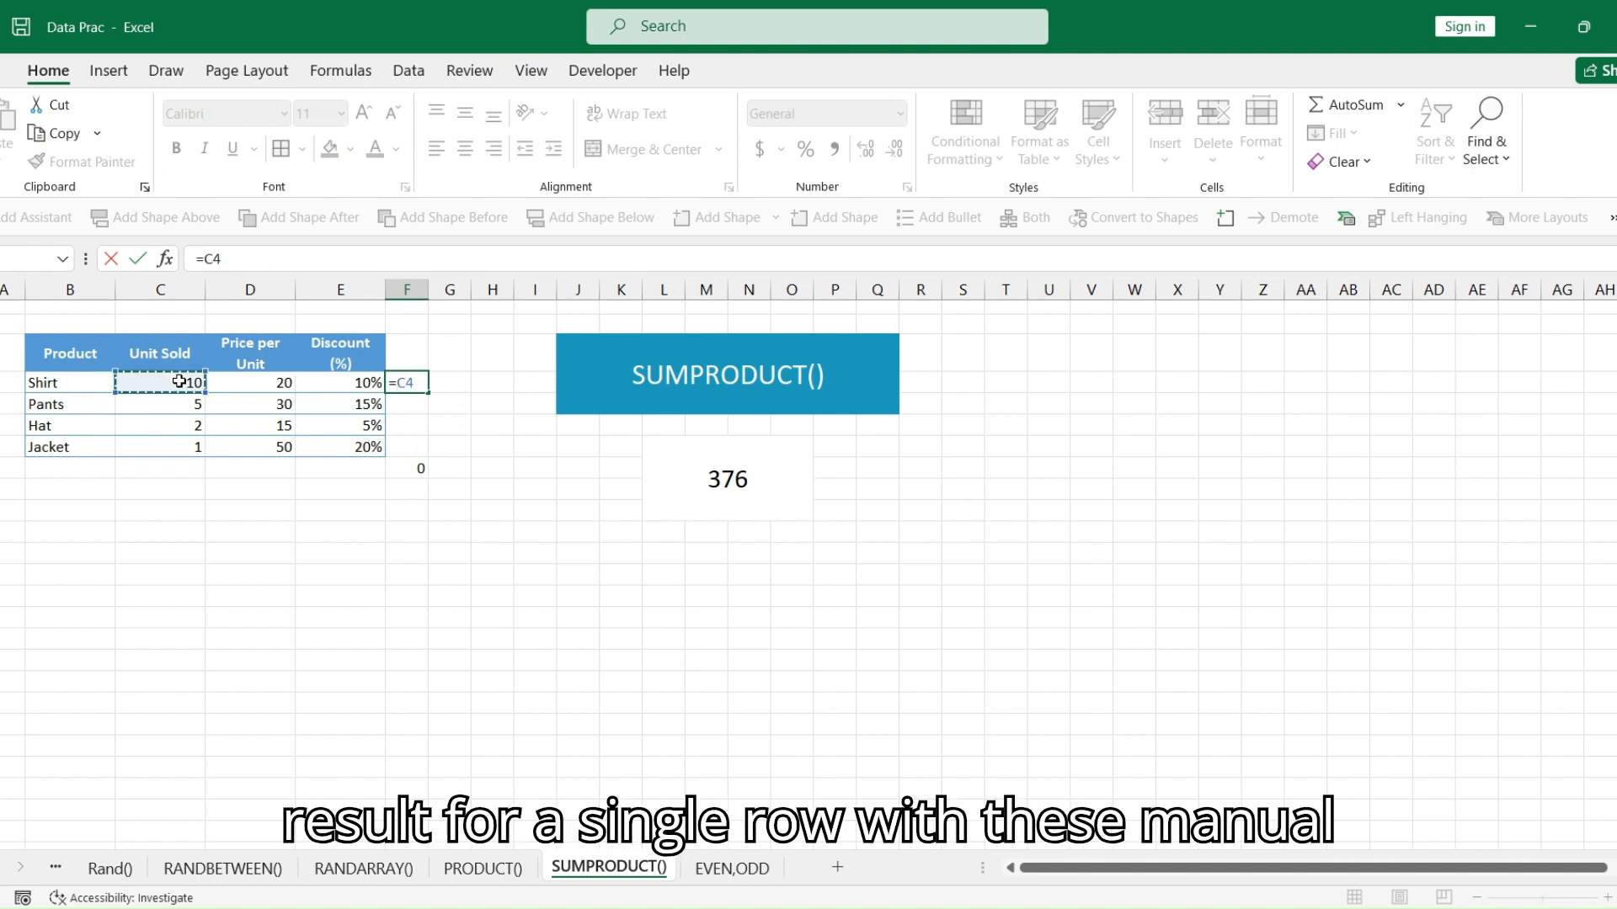
type("*")
left_click(262, 382)
type("*")
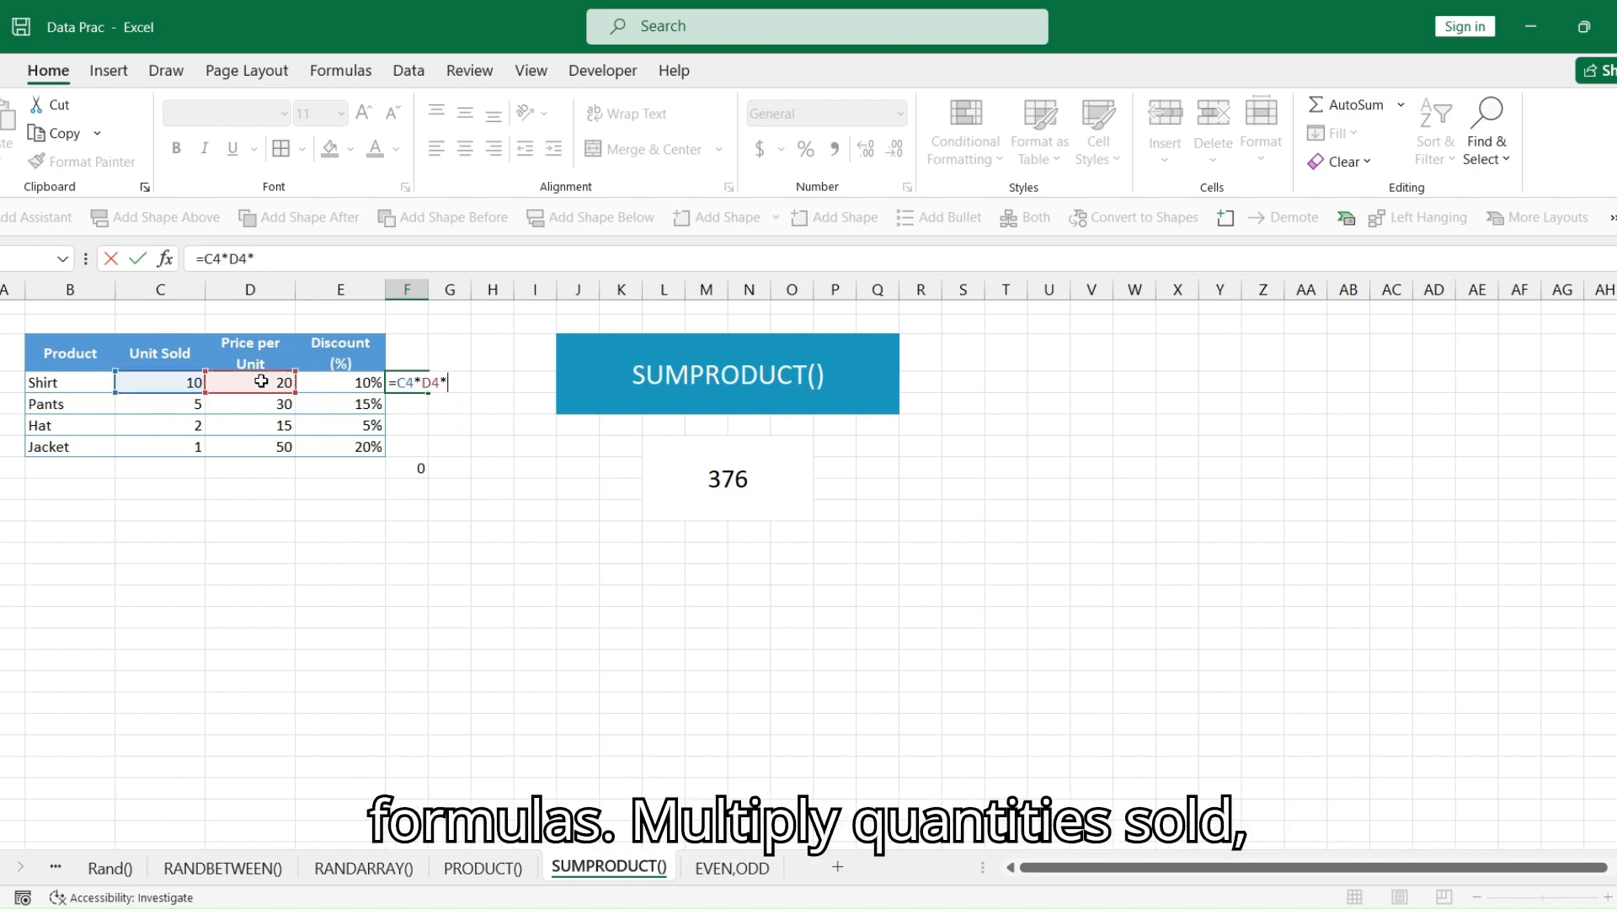
type("(")
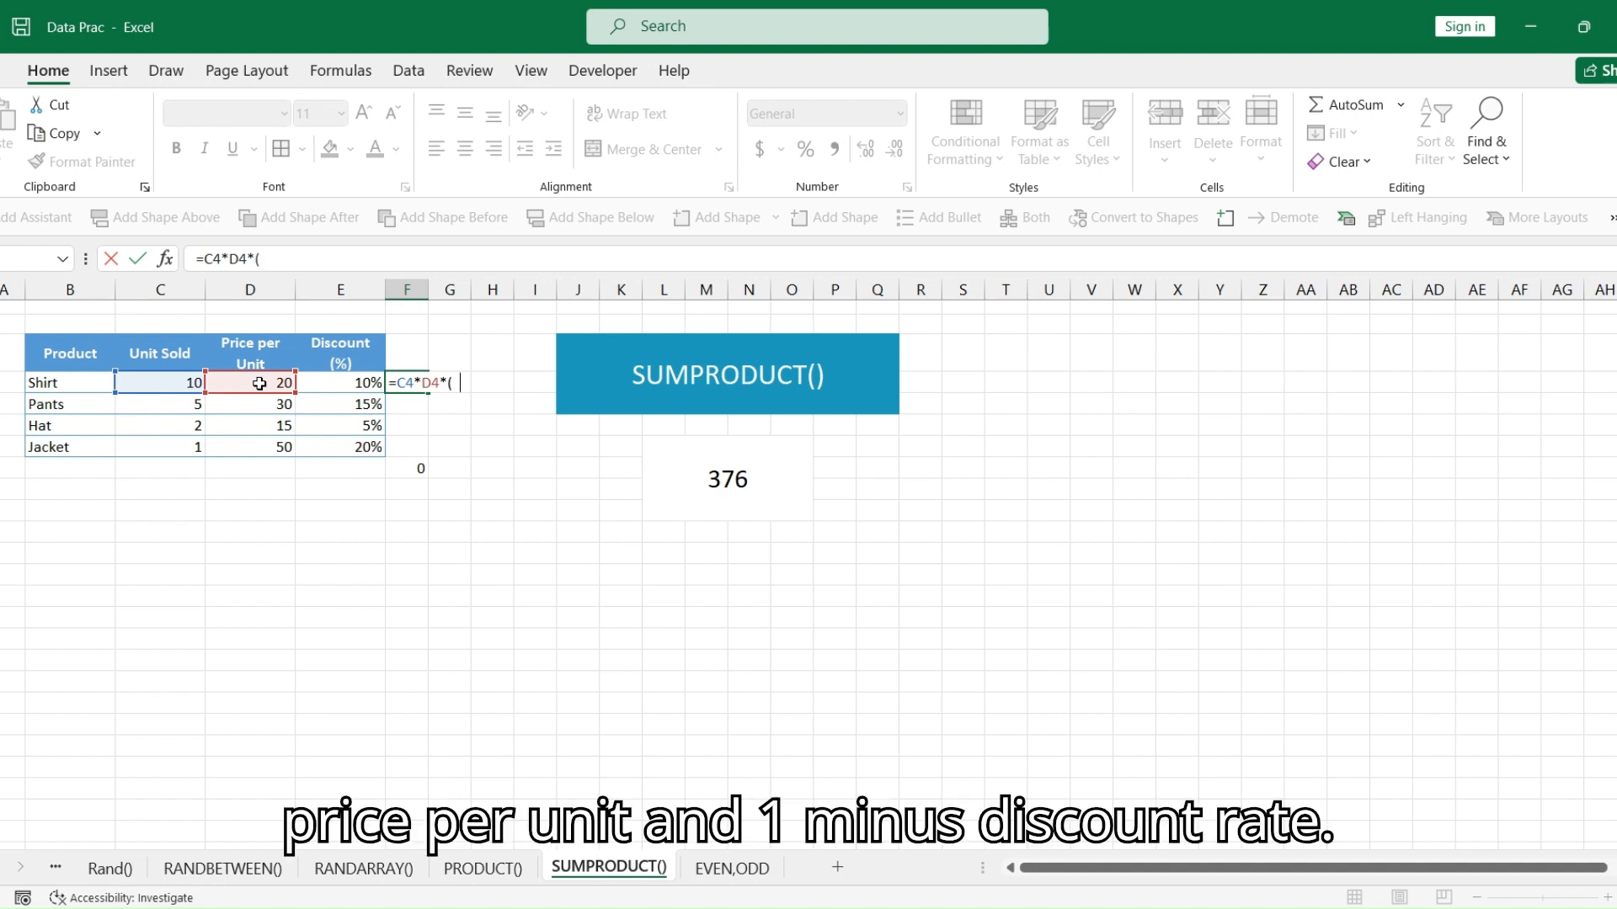
type("1-")
left_click(345, 384)
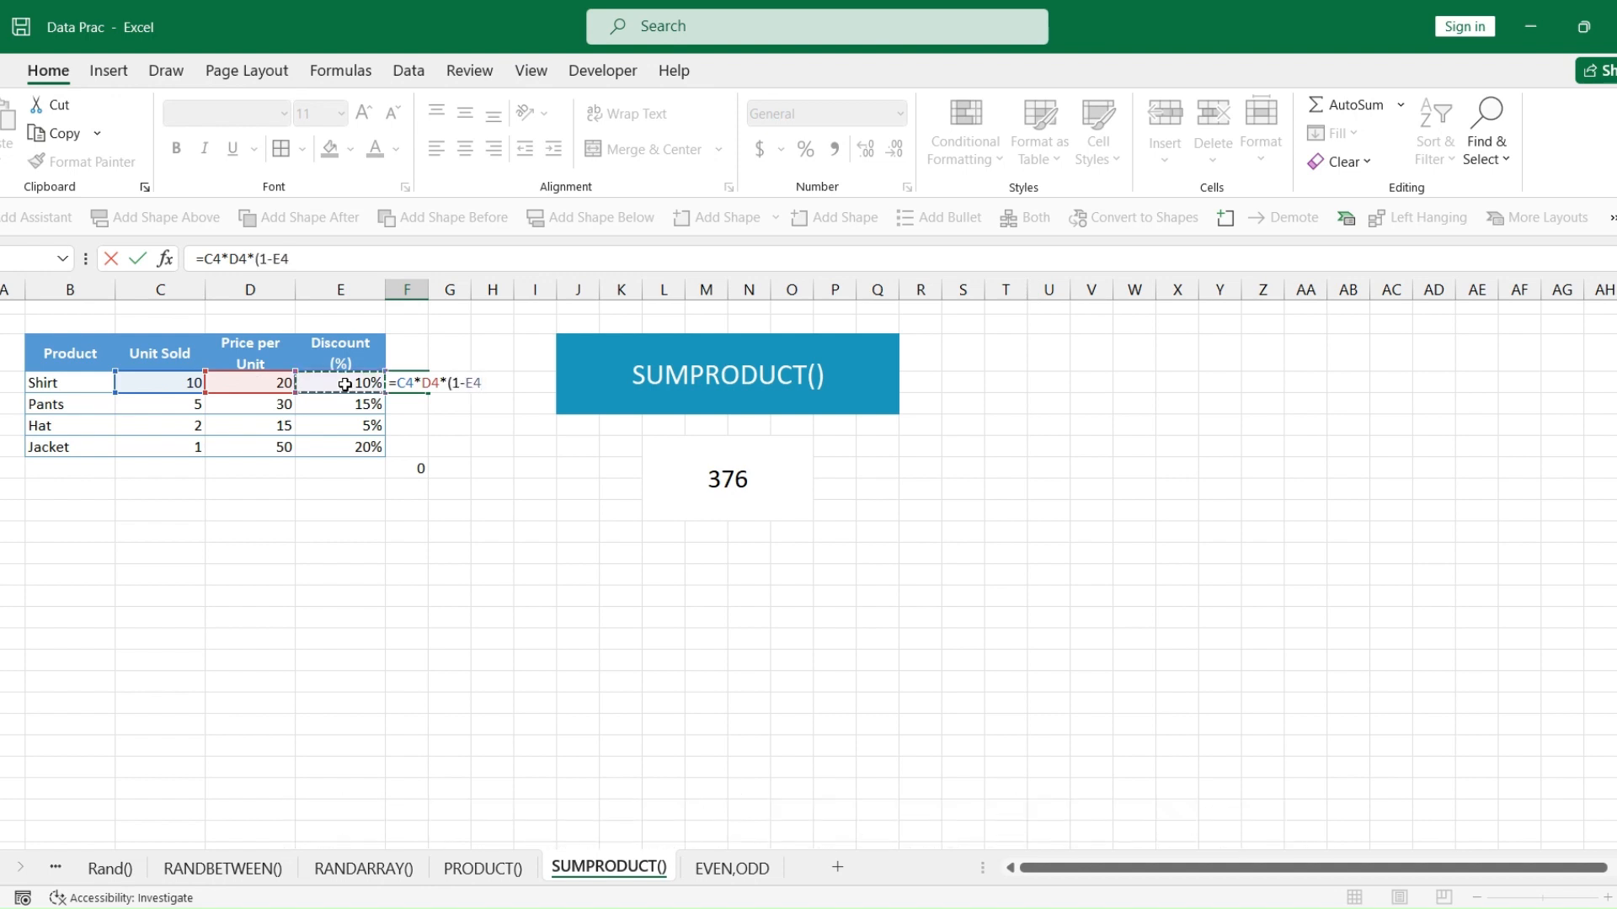
type(")")
key("Return")
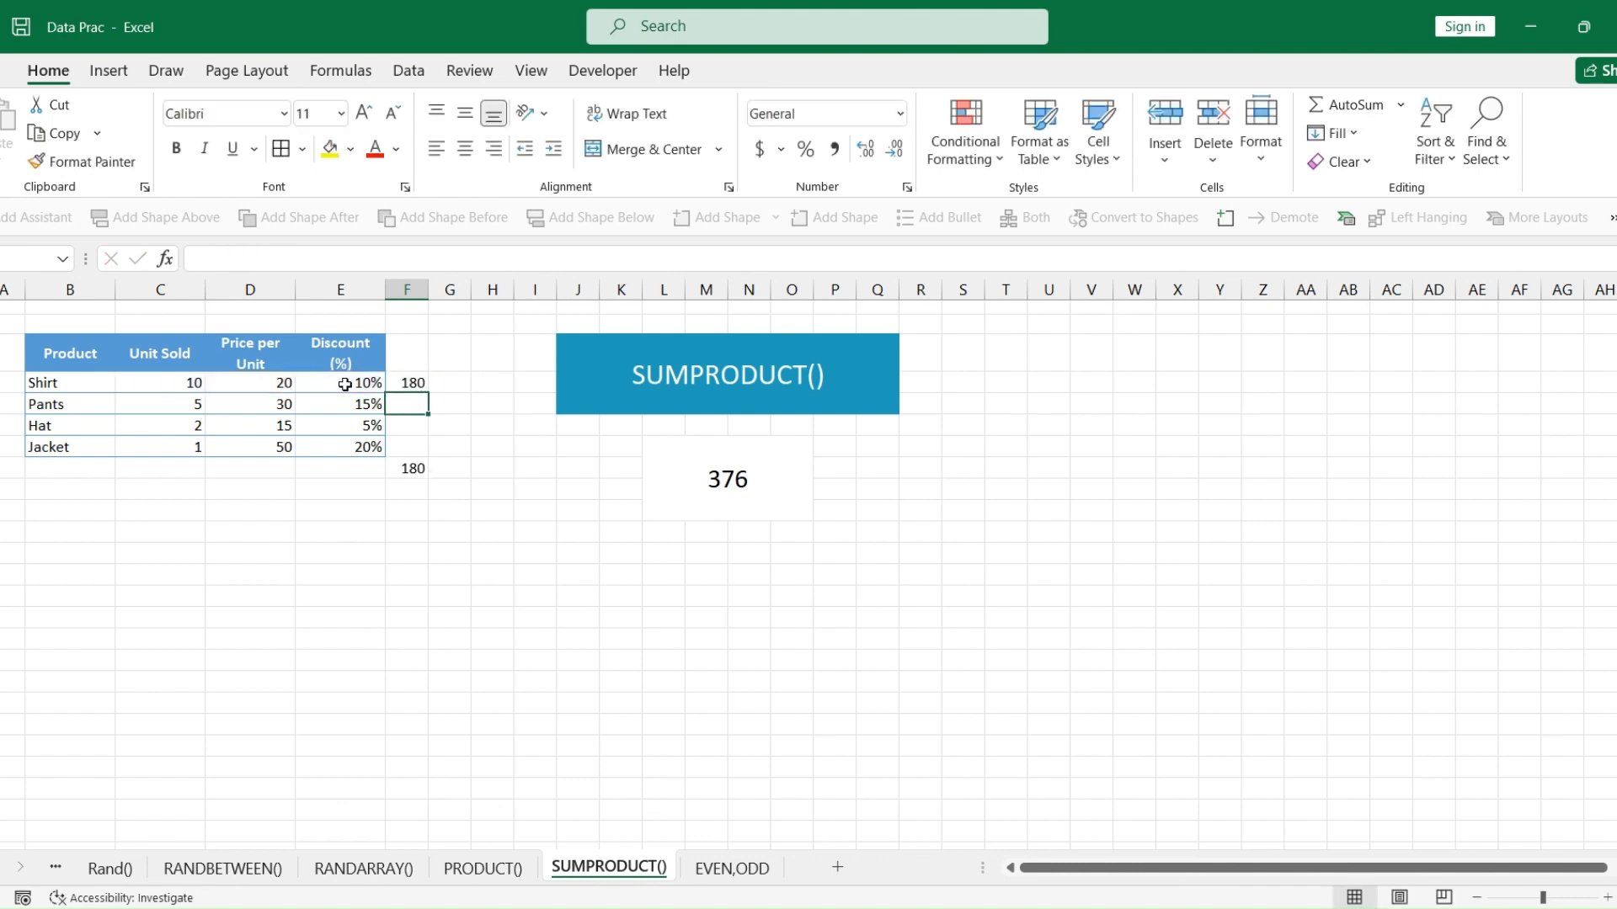
Fill the F4 formula down to F7 and copy the SUM formula from F8 across to G8
left_click(421, 381)
left_click_drag(428, 395, 430, 454)
left_click(402, 469)
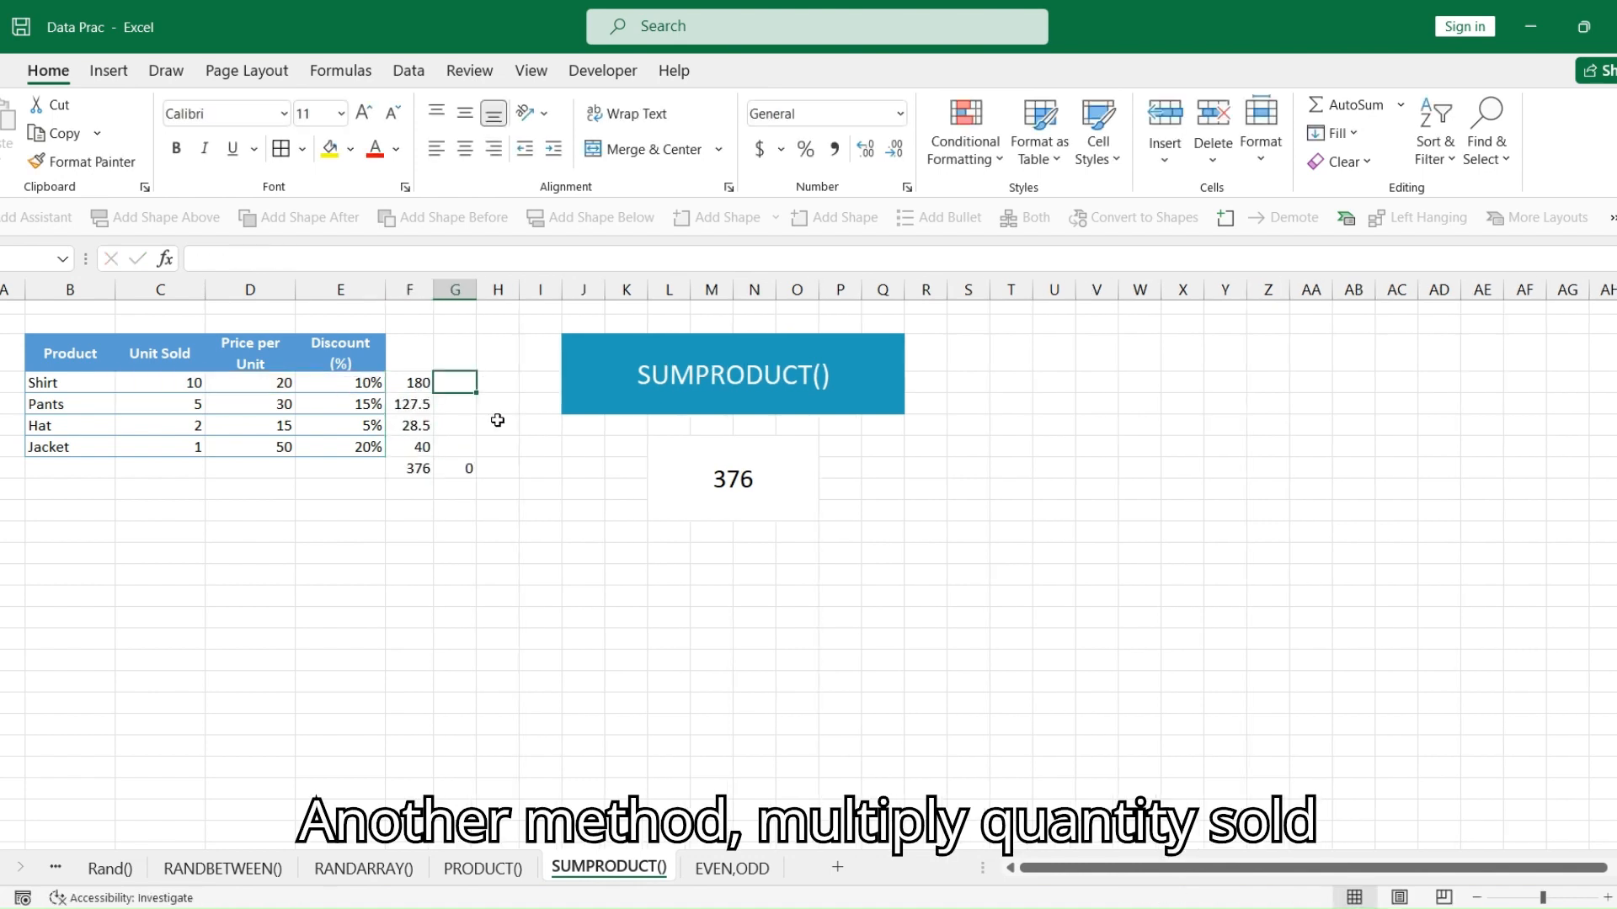
In G4, calculate the discounted sales with =C4*D4-C4*D4*E4 and fill the formula down to G7
type("=")
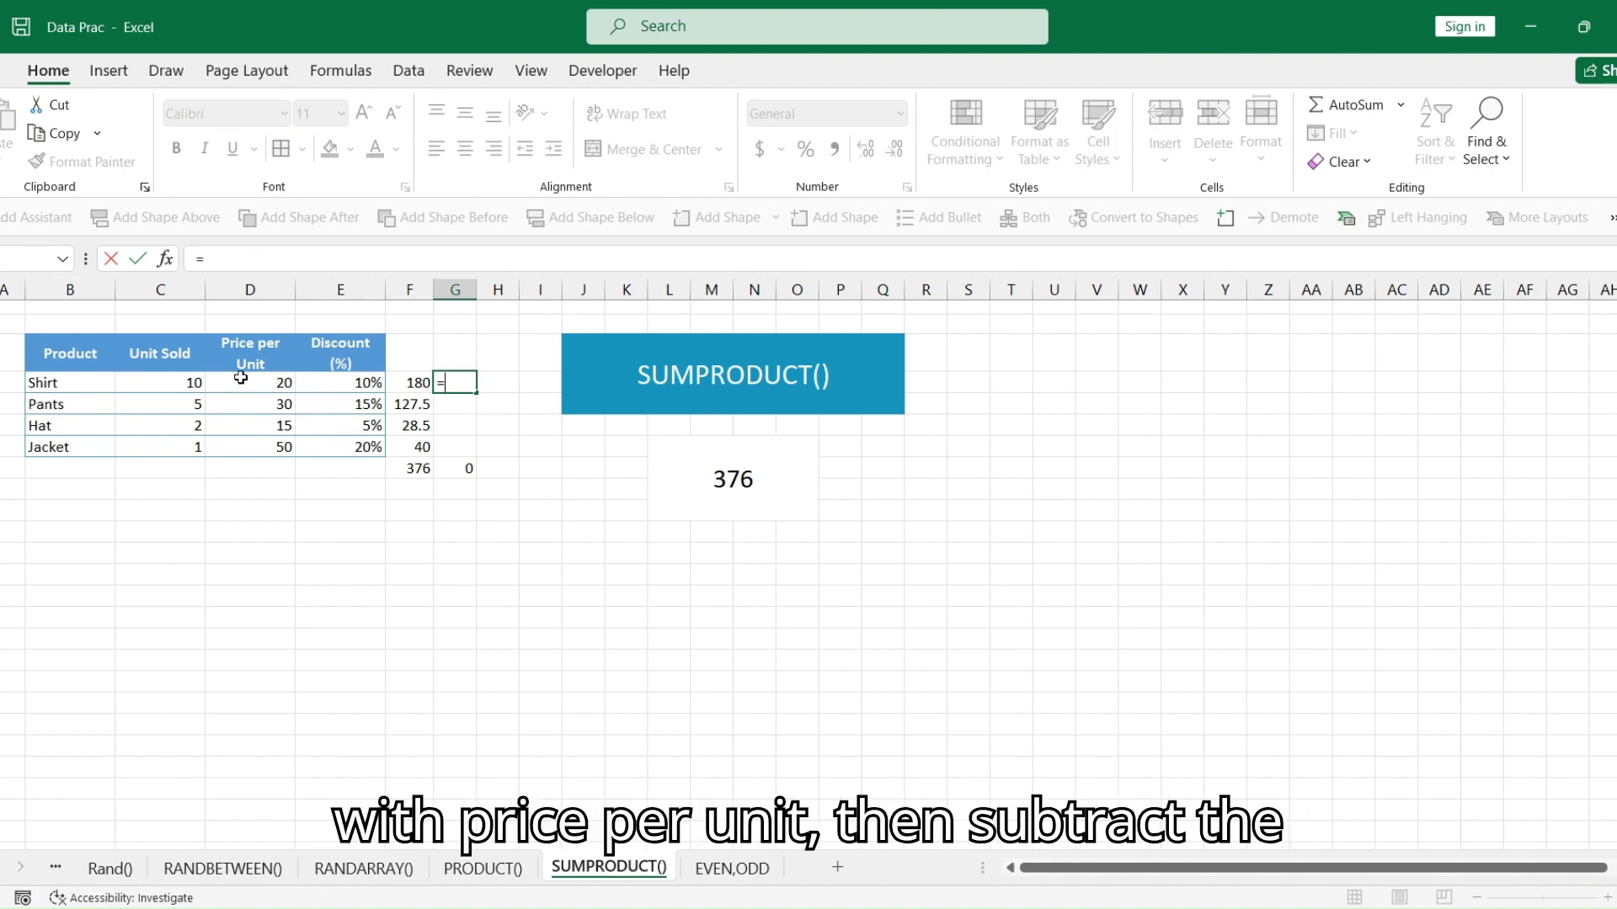
left_click(179, 383)
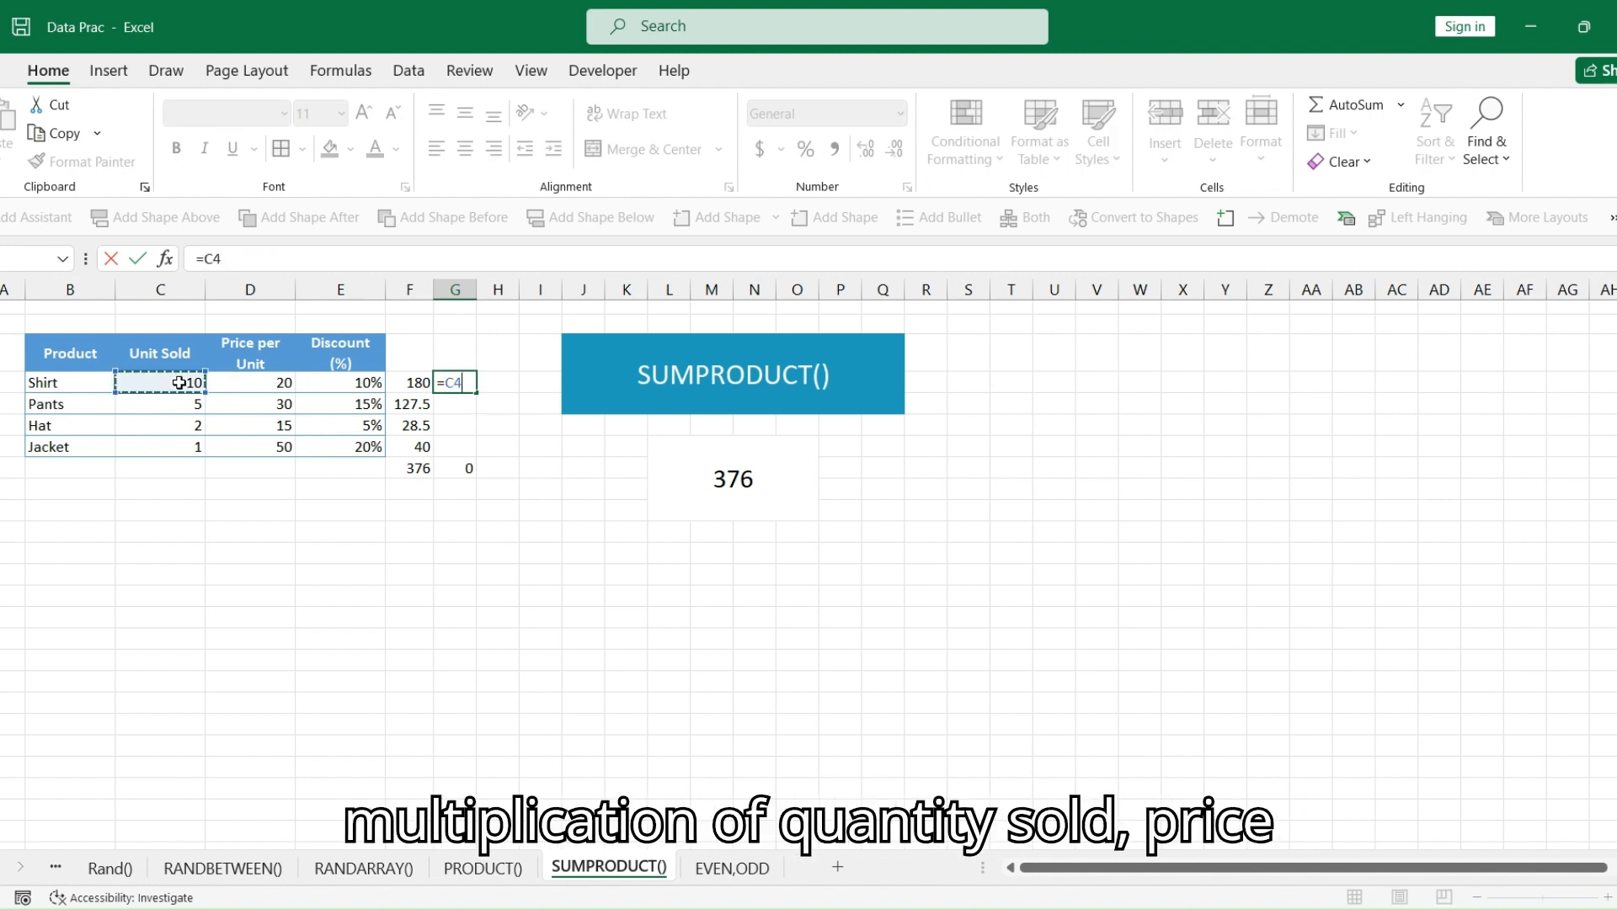
type("*")
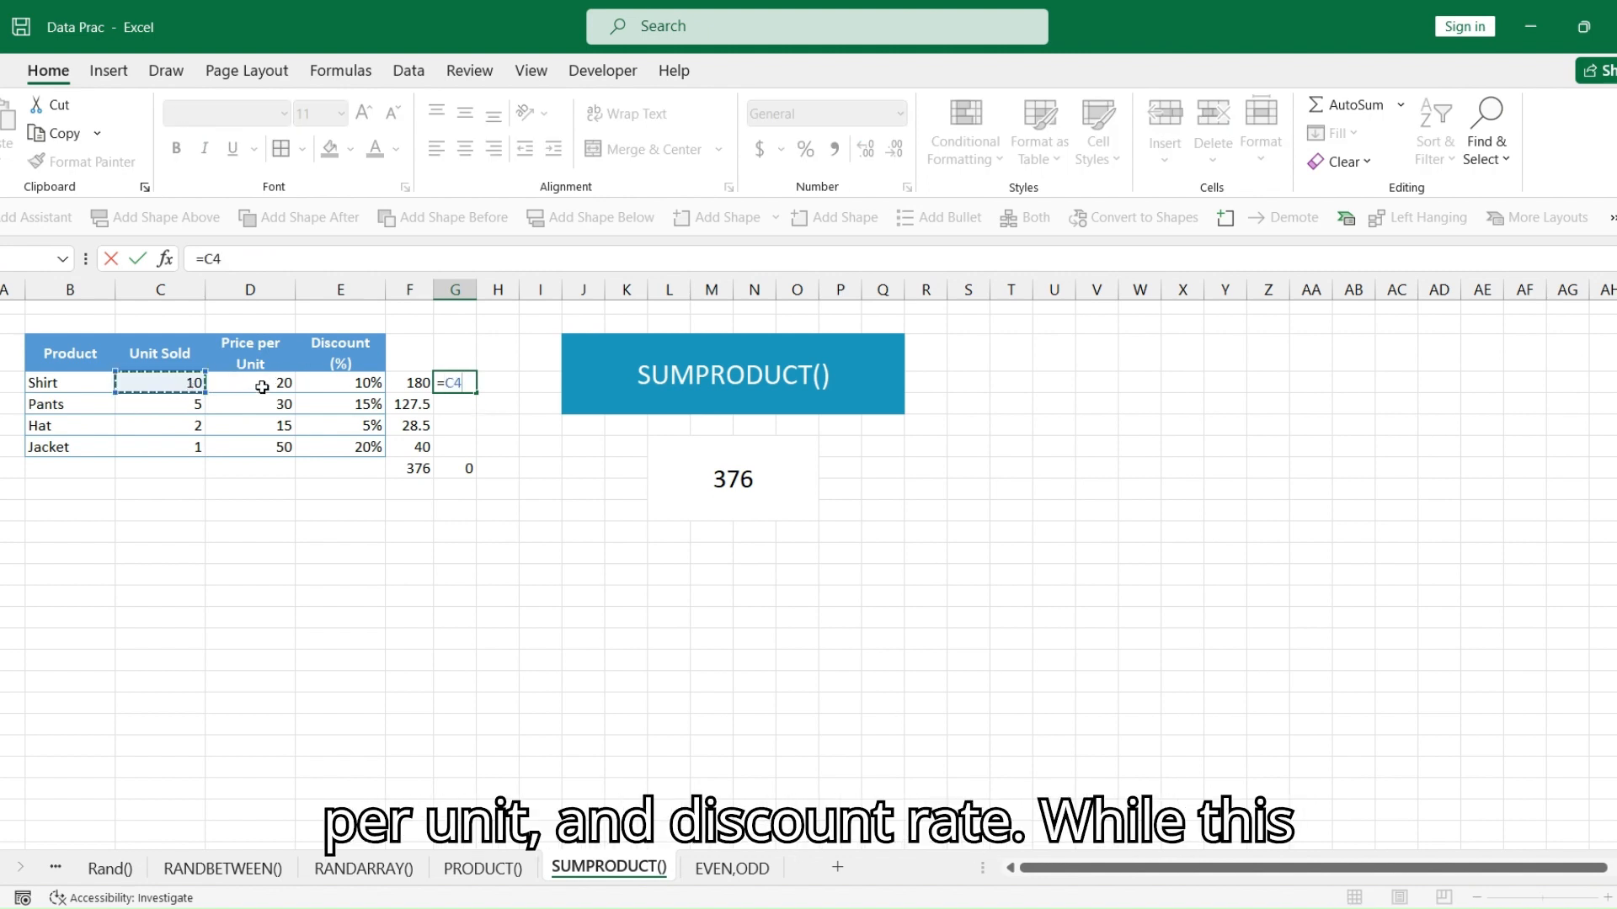
left_click(268, 382)
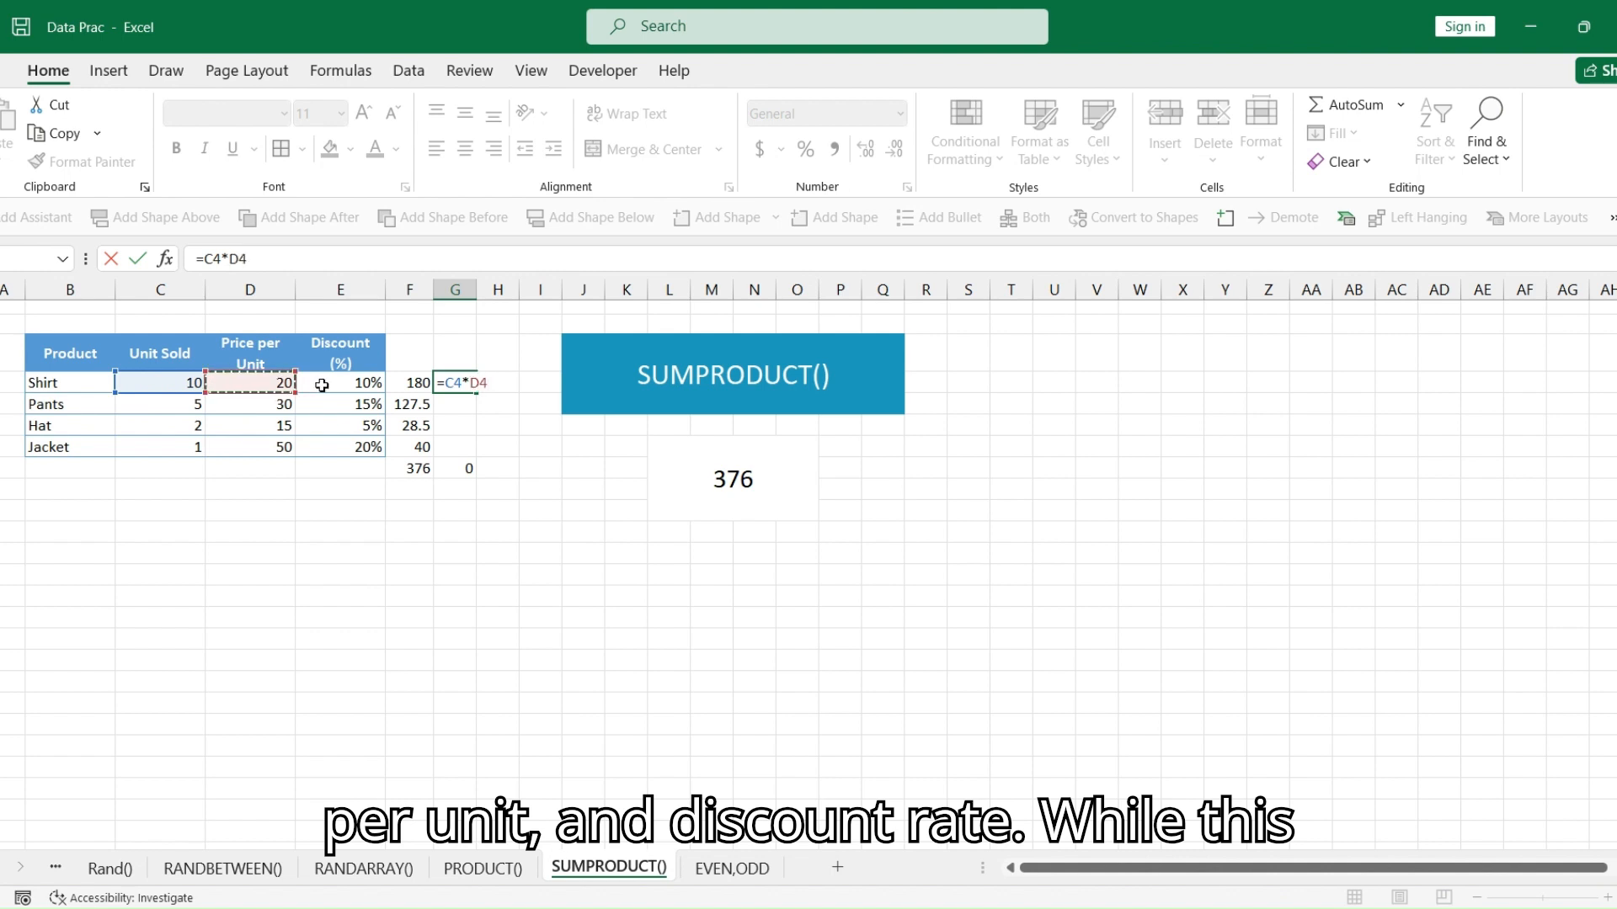
type("-")
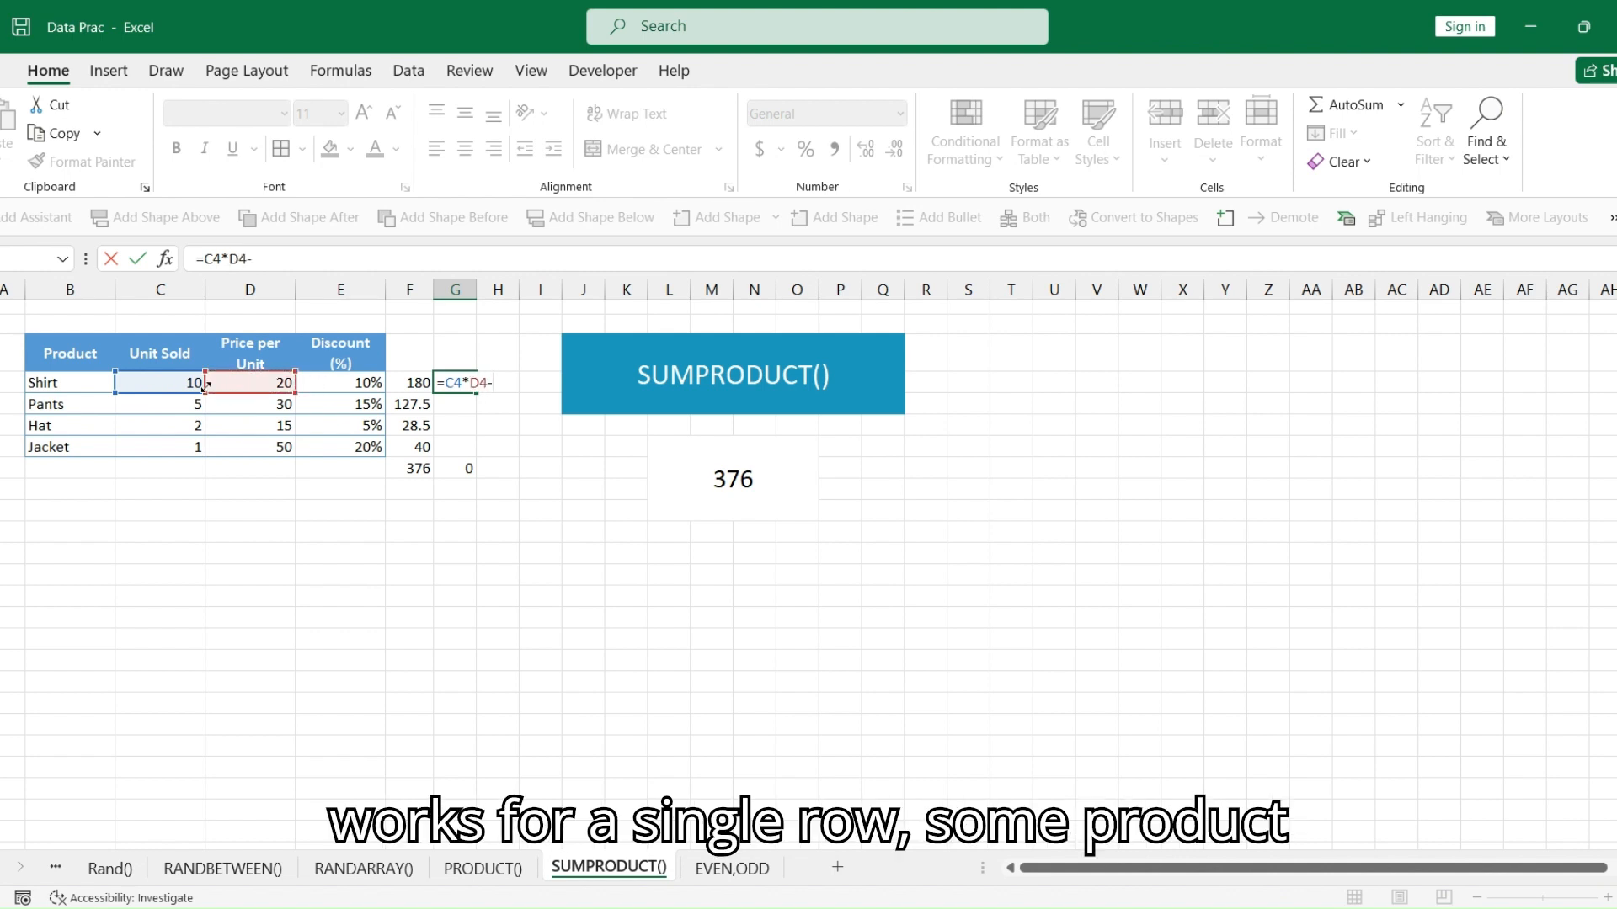
left_click(163, 384)
type("*")
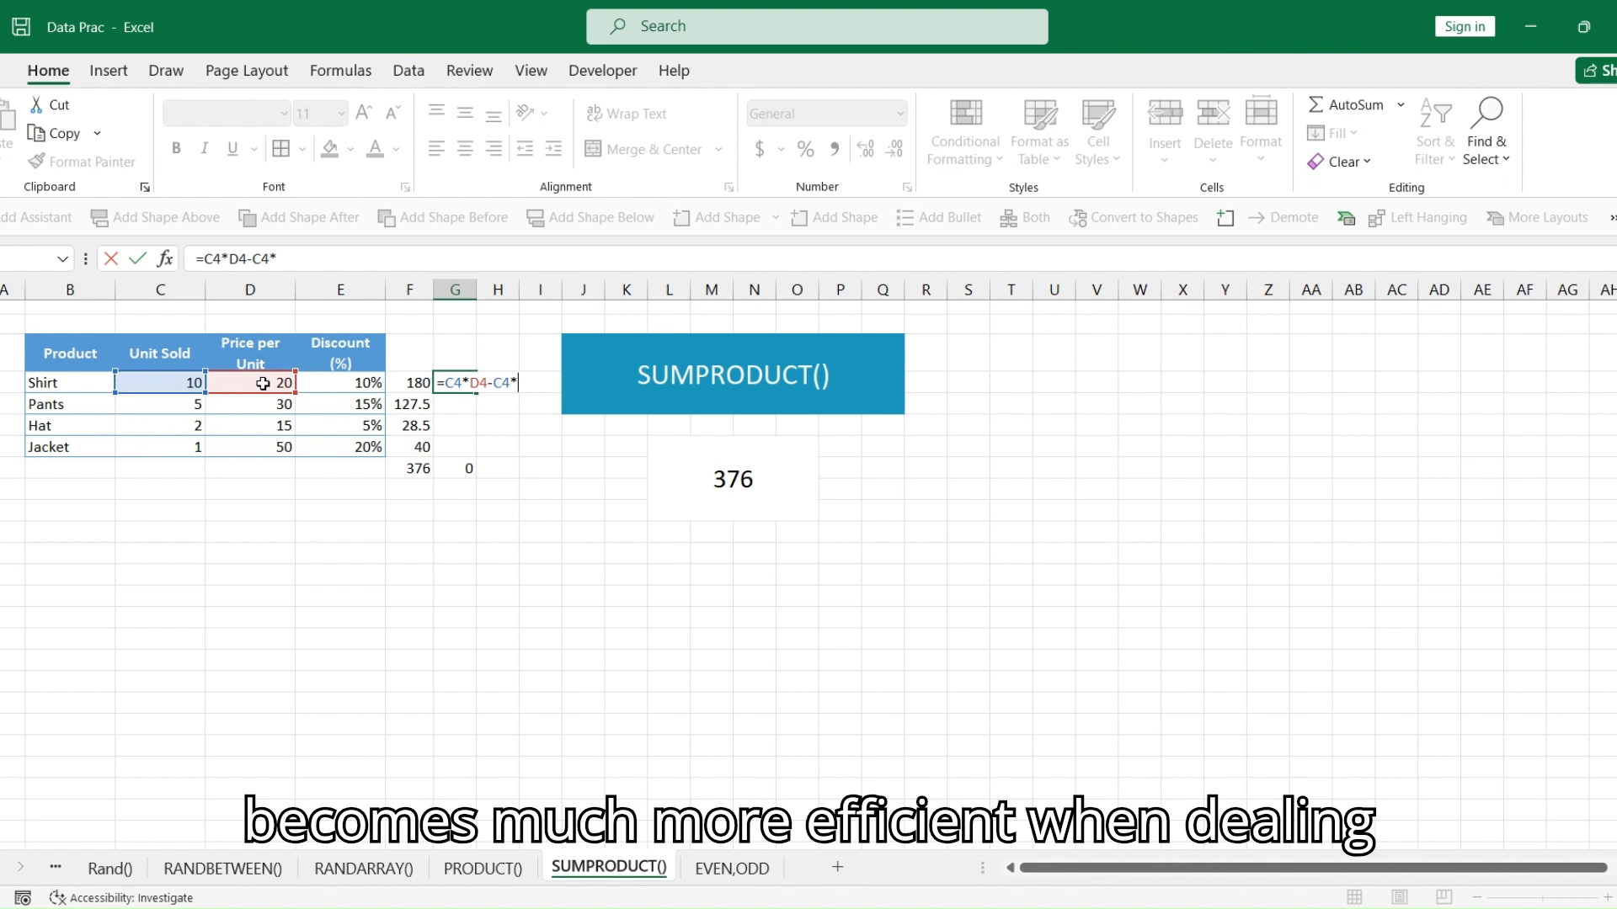
left_click(269, 383)
type("*")
left_click(346, 389)
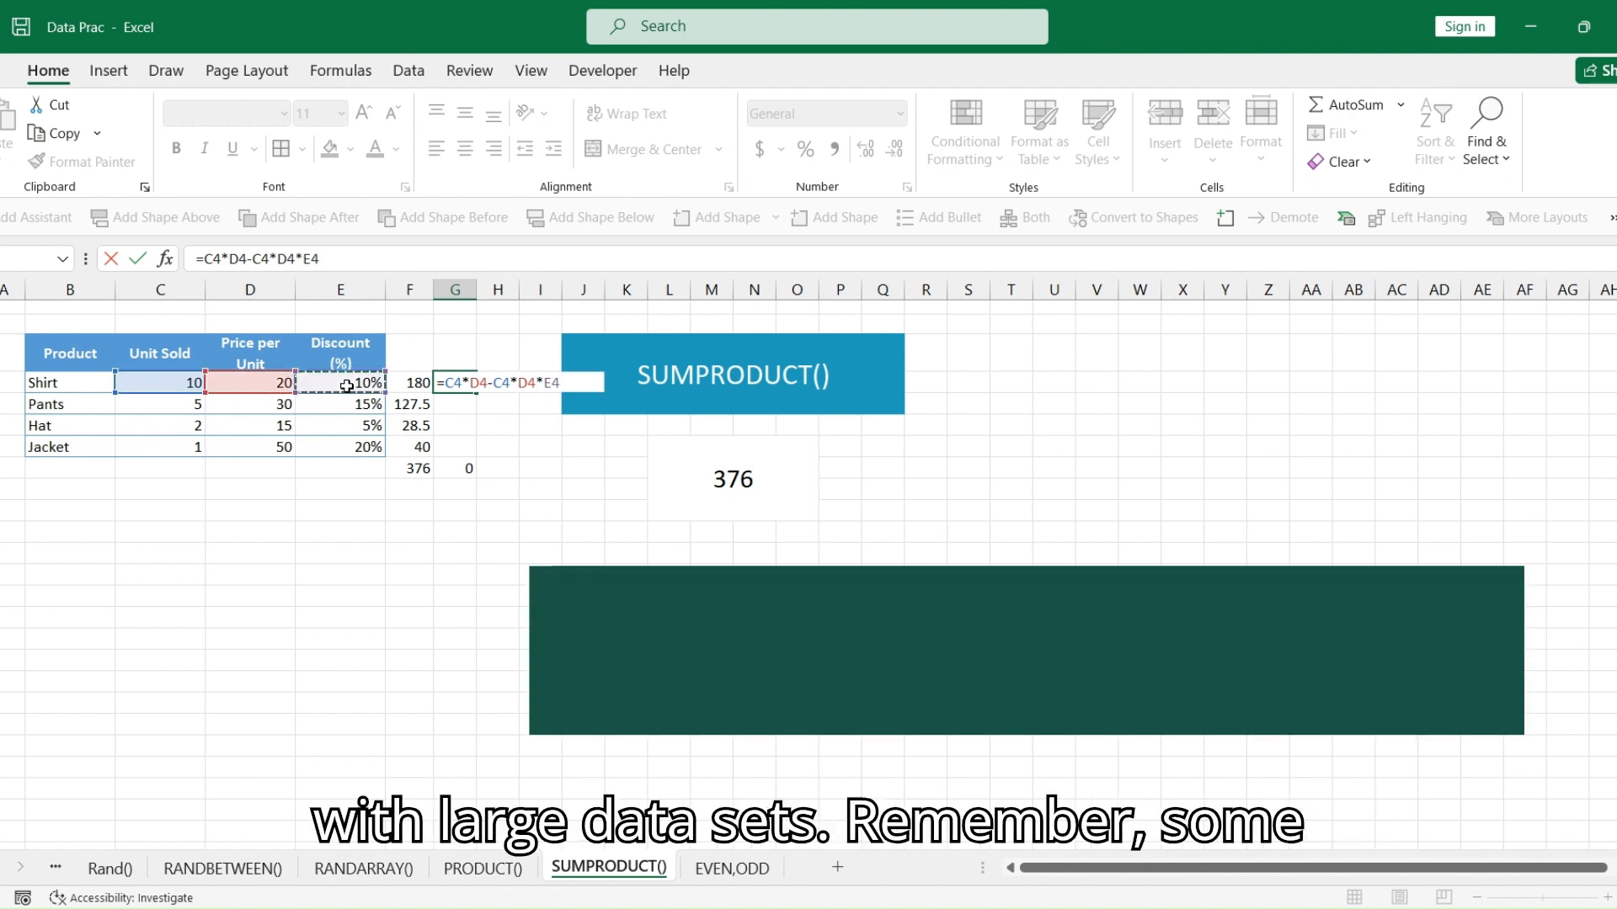
key("Return")
left_click(453, 386)
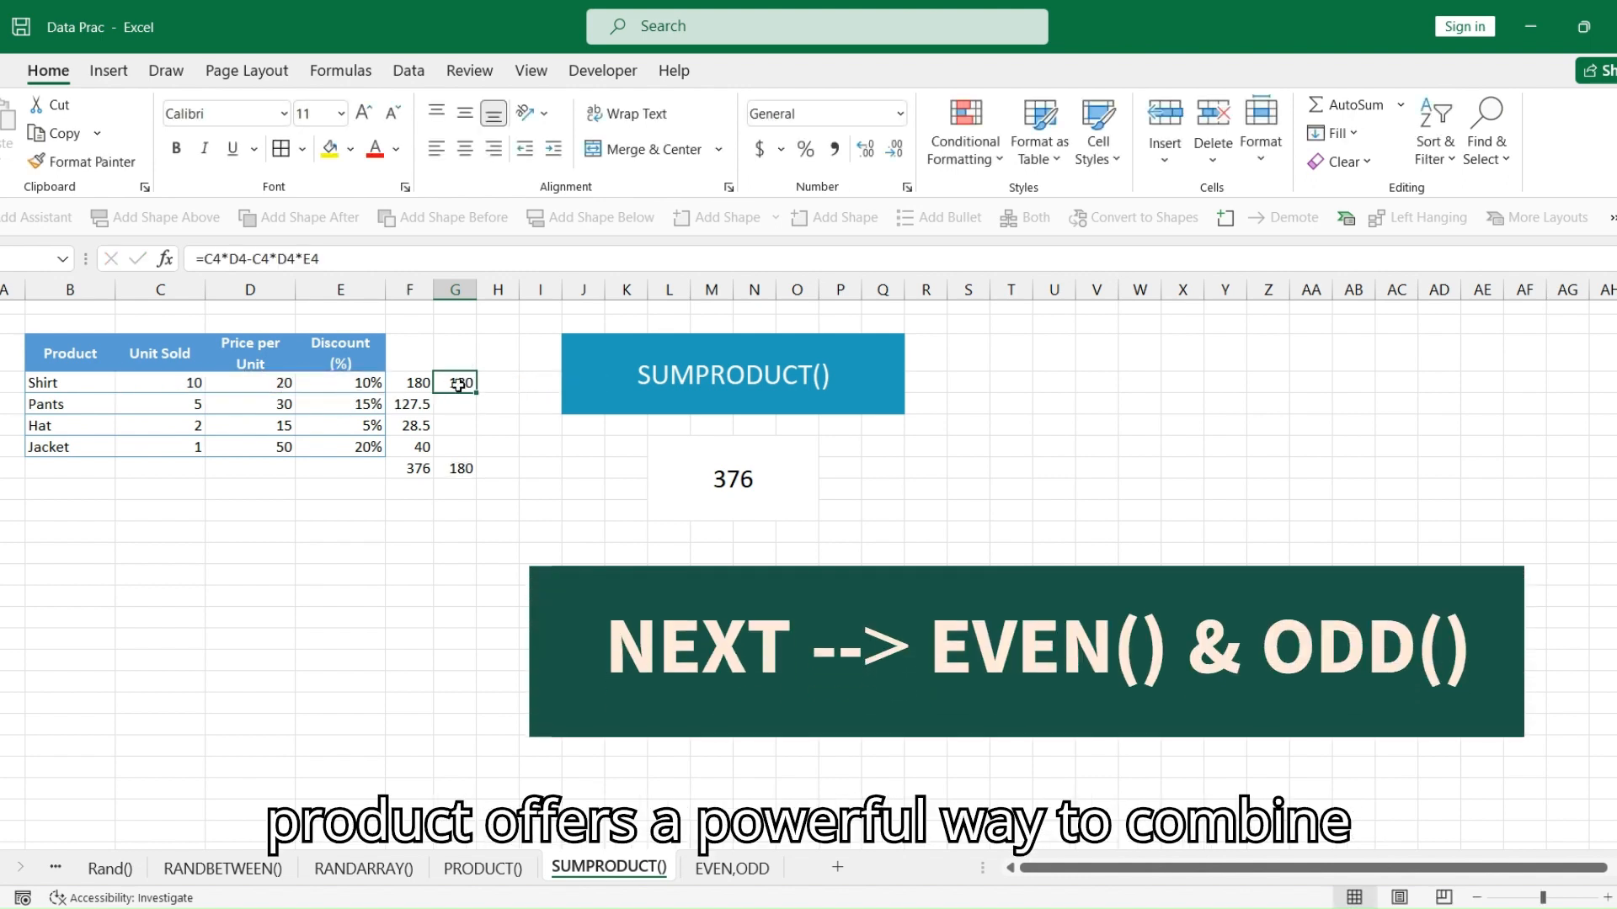
left_click_drag(473, 390, 468, 453)
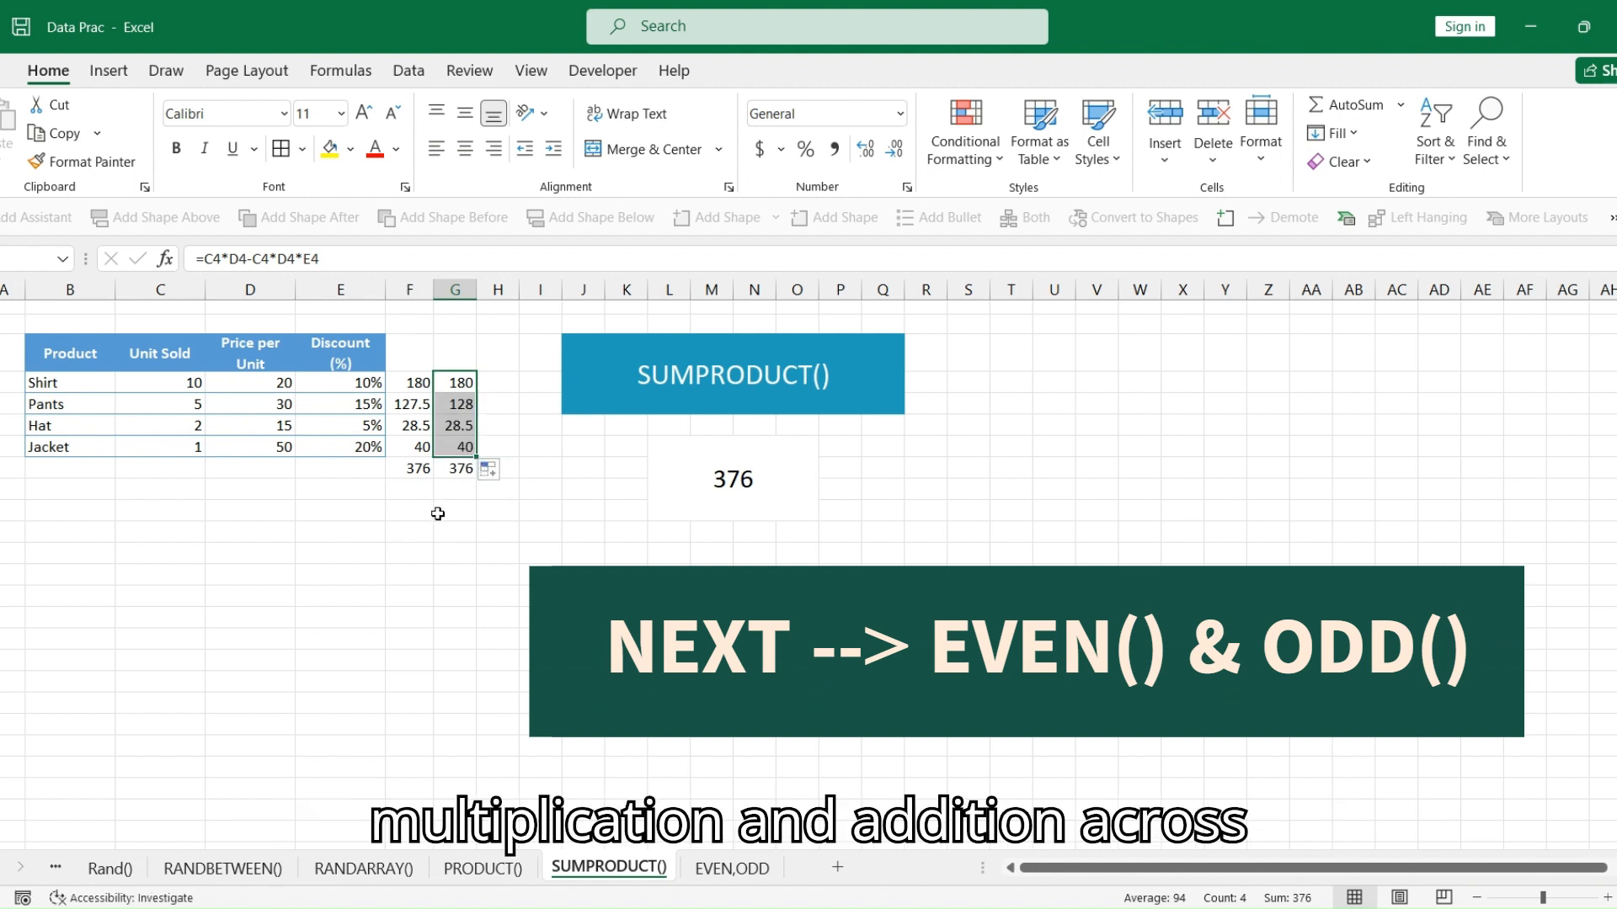
Compare the two manual totals in F8 and G8 with the SUMPRODUCT result in the merged cell
left_click(410, 470)
left_click(455, 469)
left_click(671, 472)
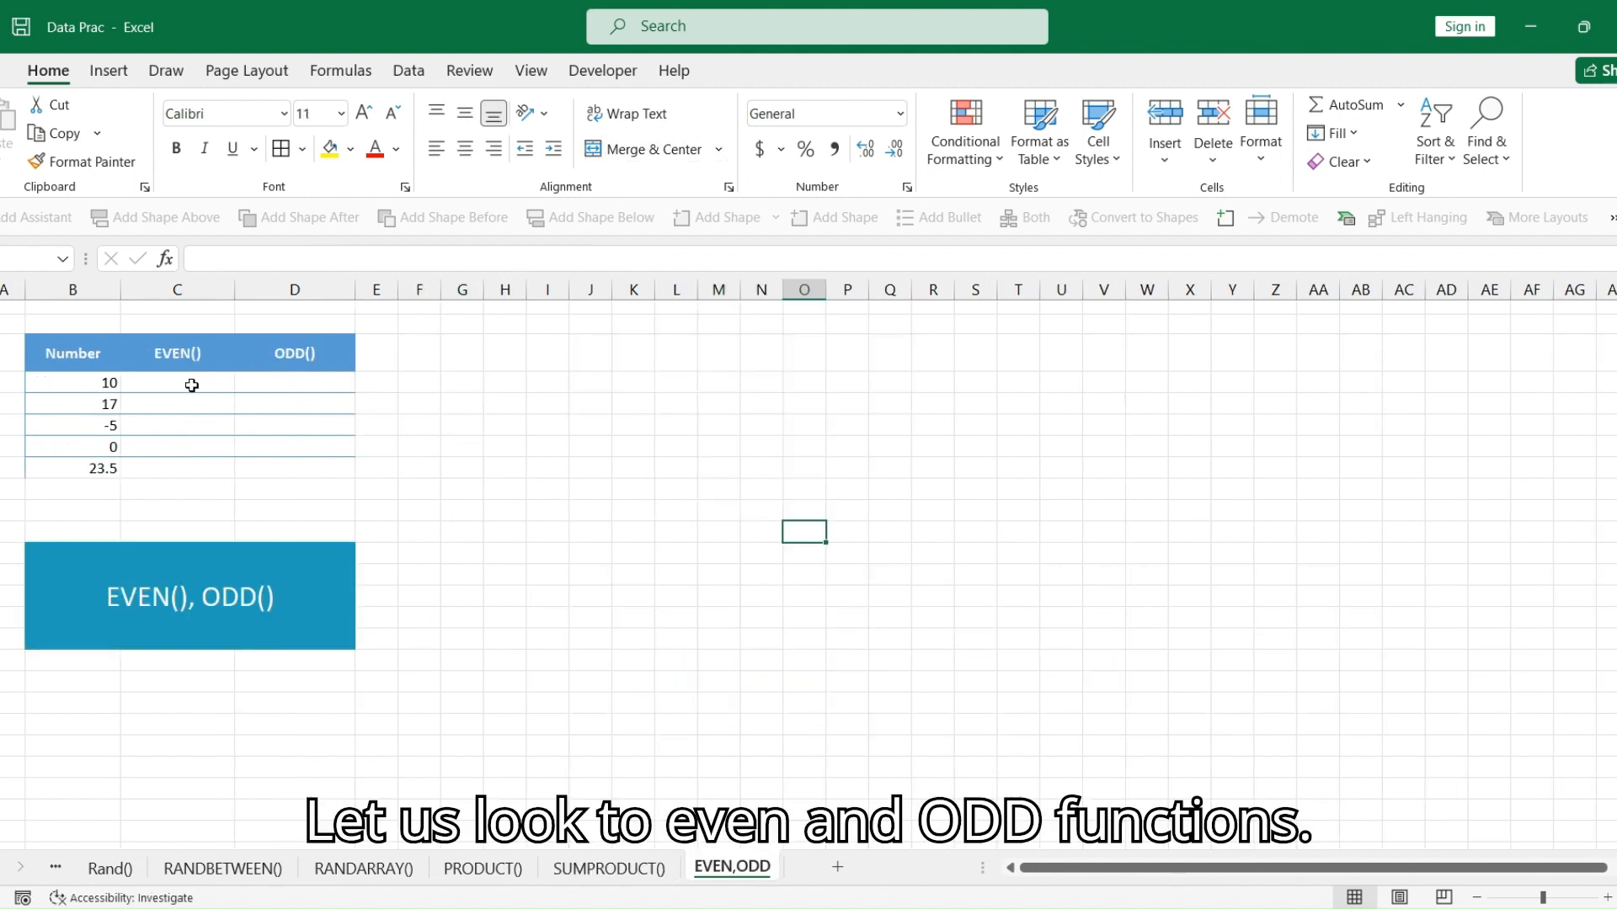
On the EVEN,ODD worksheet, review the title and the table's Number, EVEN() and ODD() columns
left_click(123, 576)
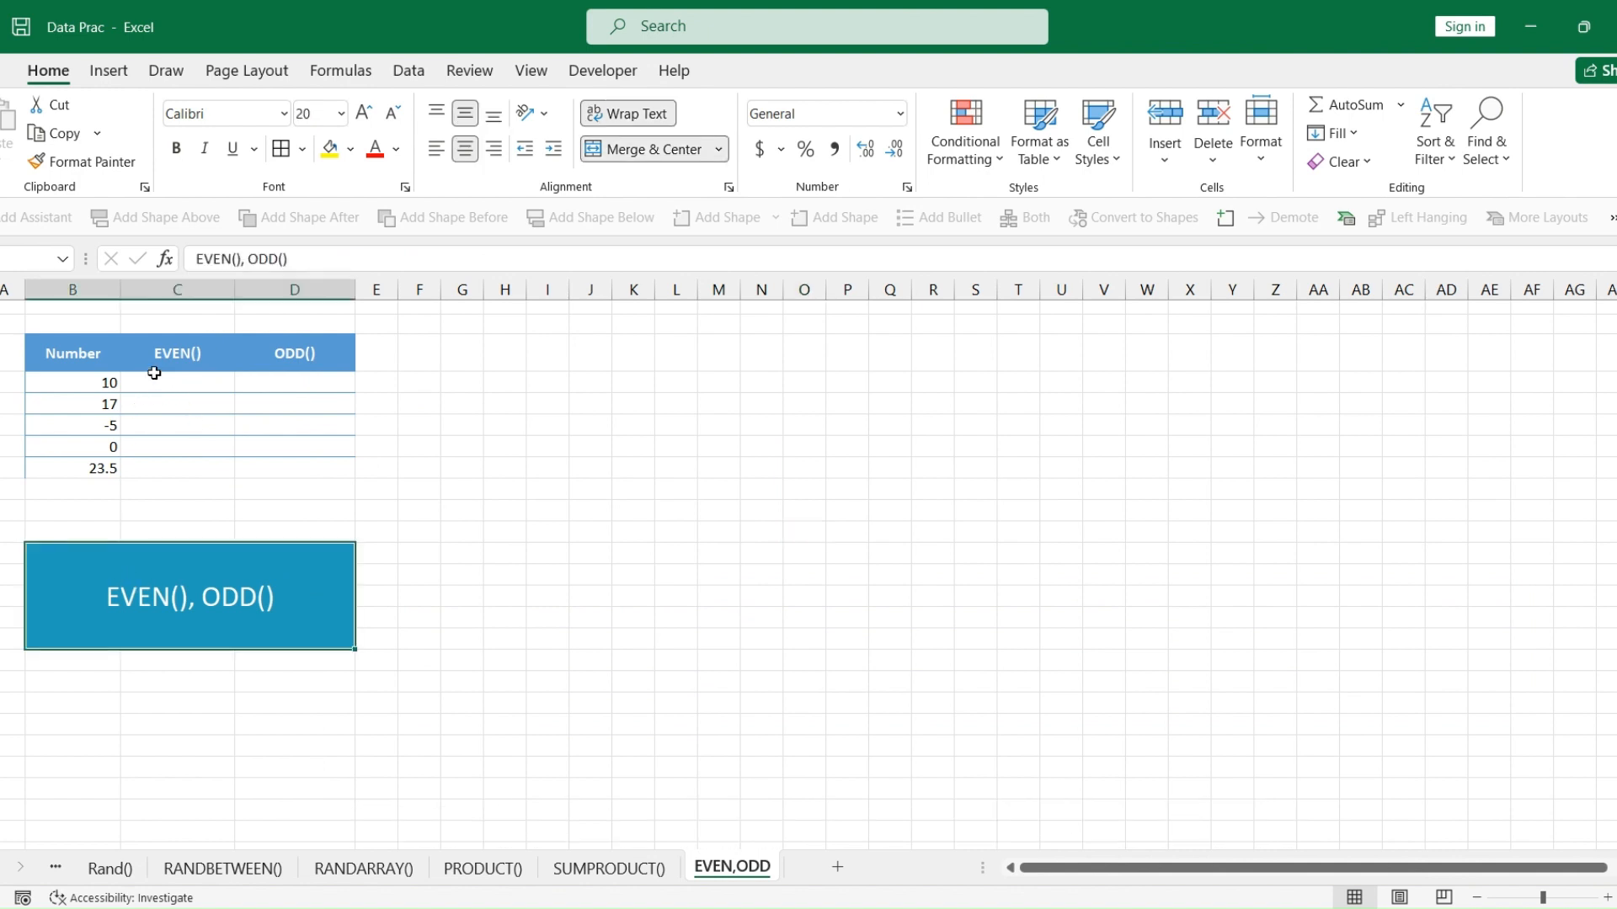
left_click(108, 382)
left_click(191, 353)
left_click(288, 360)
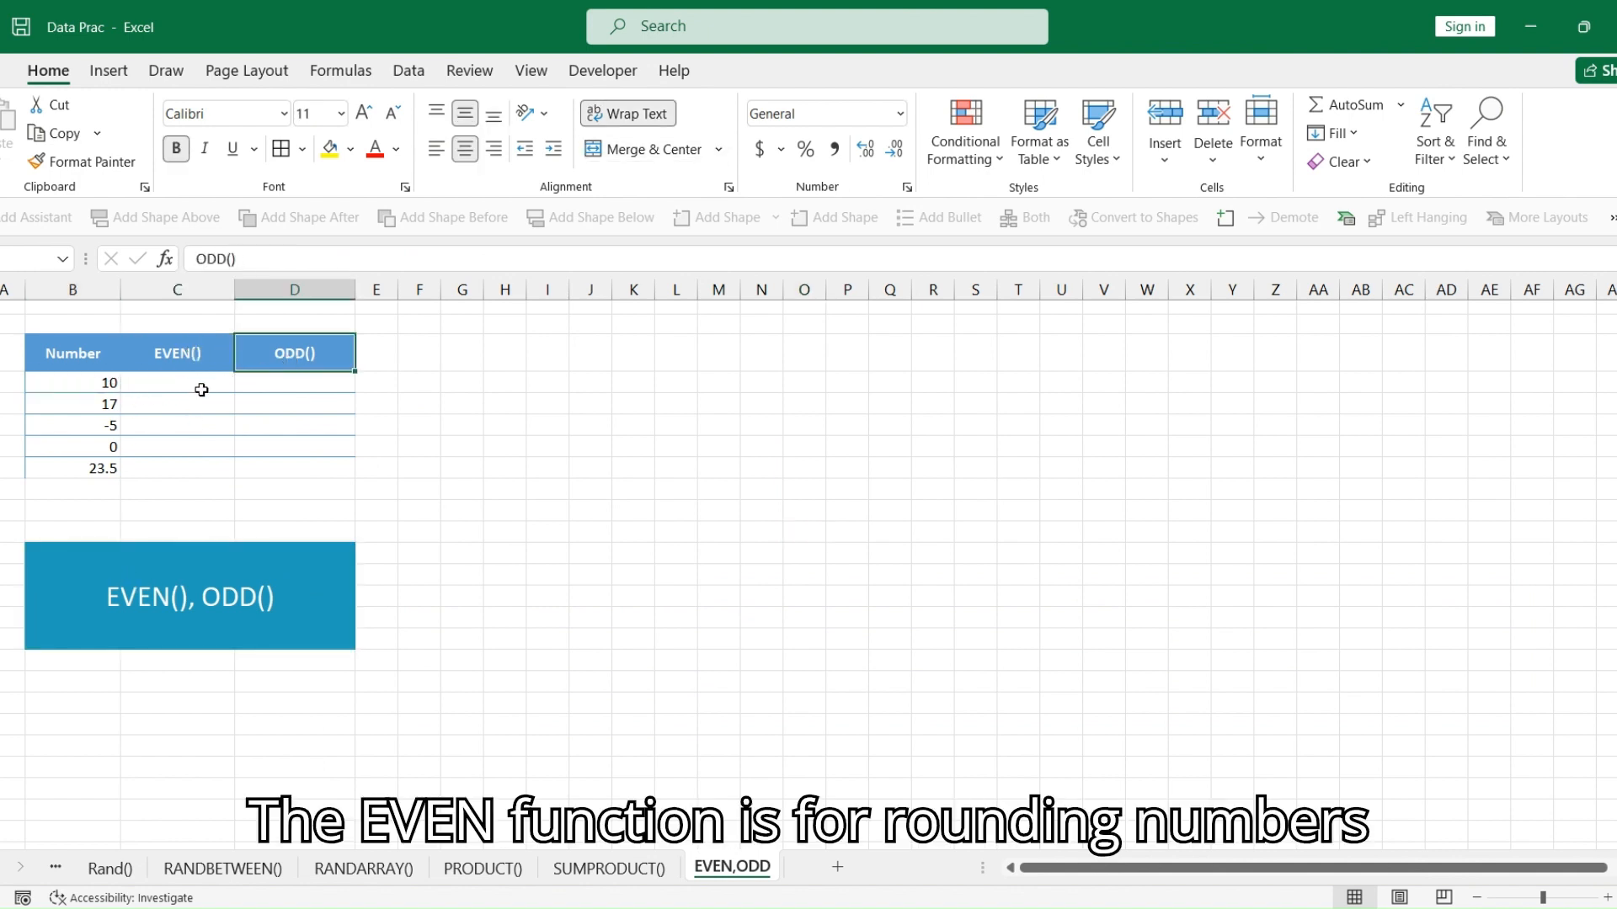
In C4, round the number in B4 to an even integer with =EVEN(B4) and fill the formula down to C8
left_click(177, 384)
type("=EVEN(")
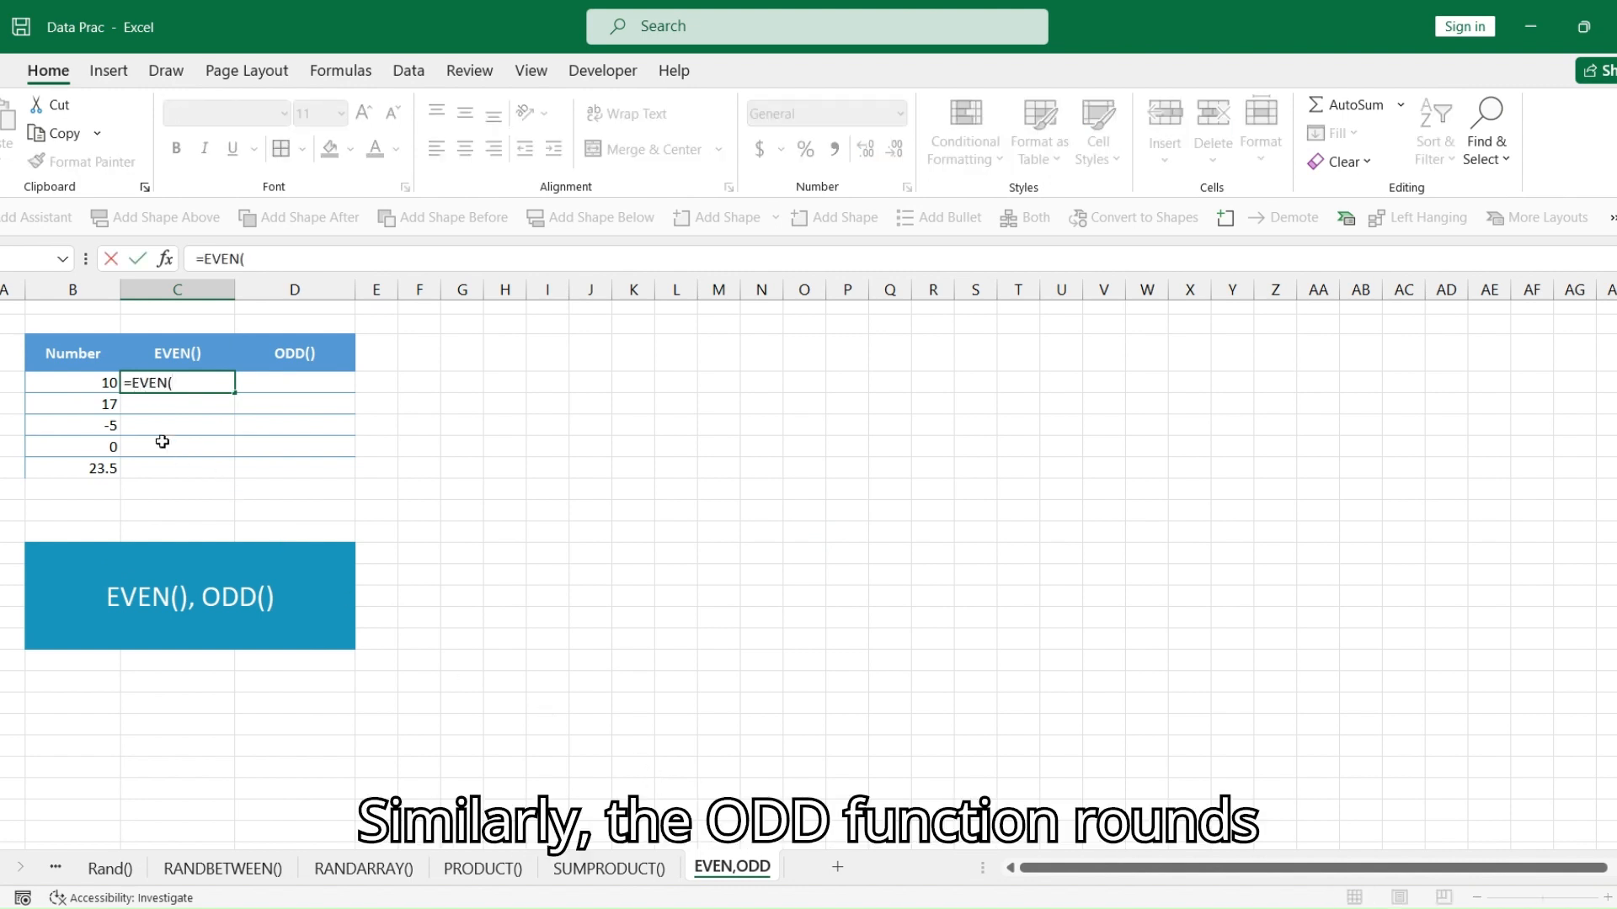
key("Left")
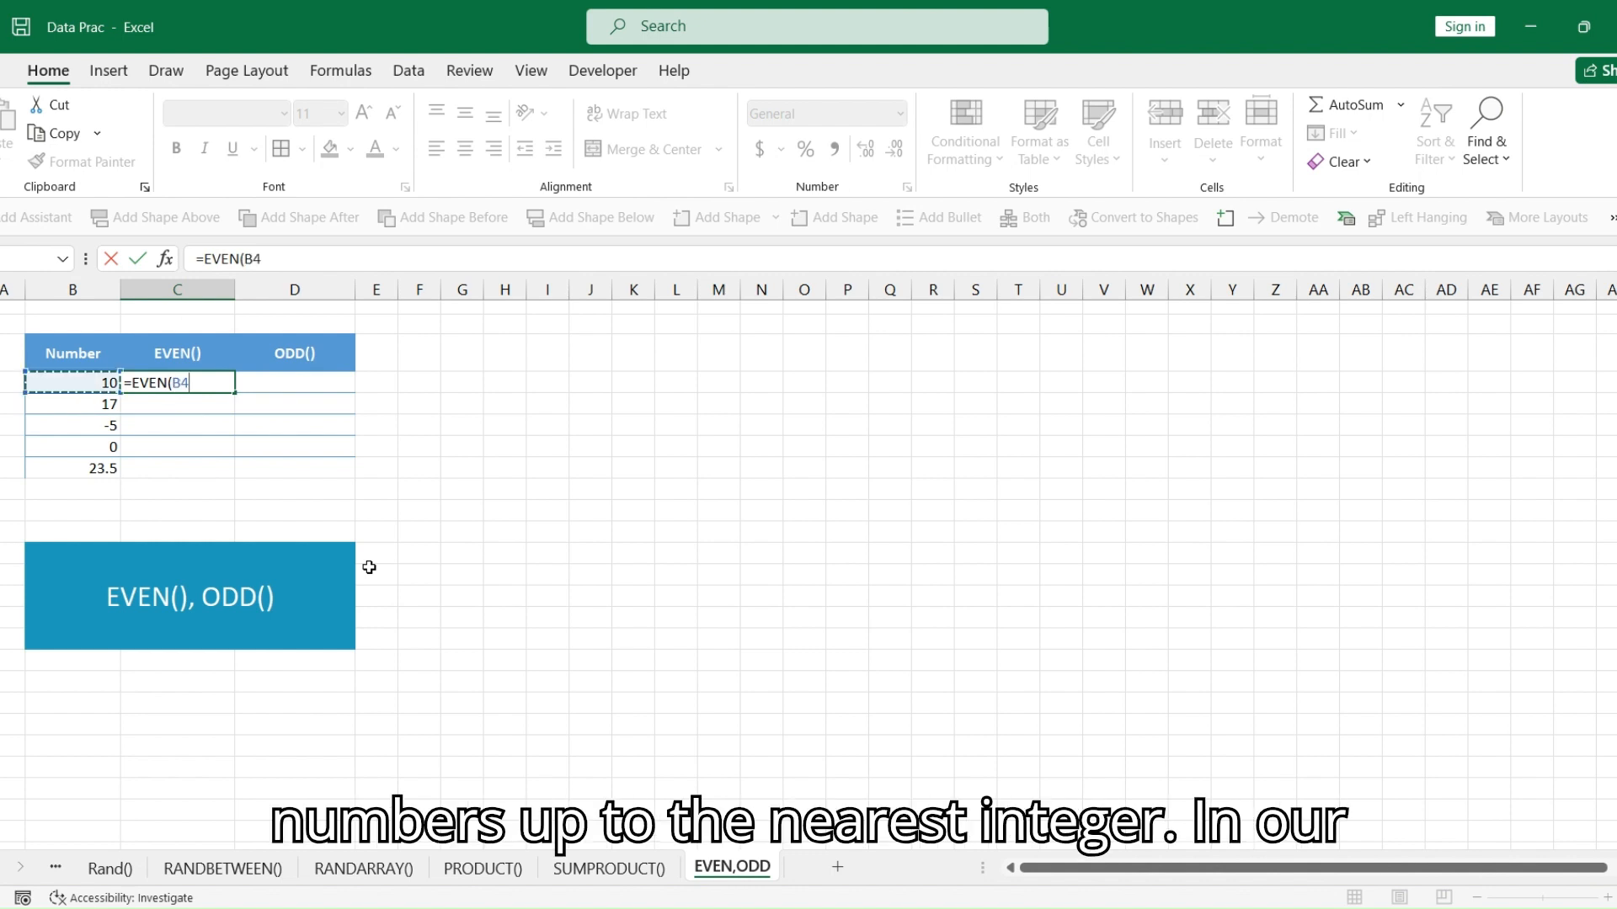
key("Return")
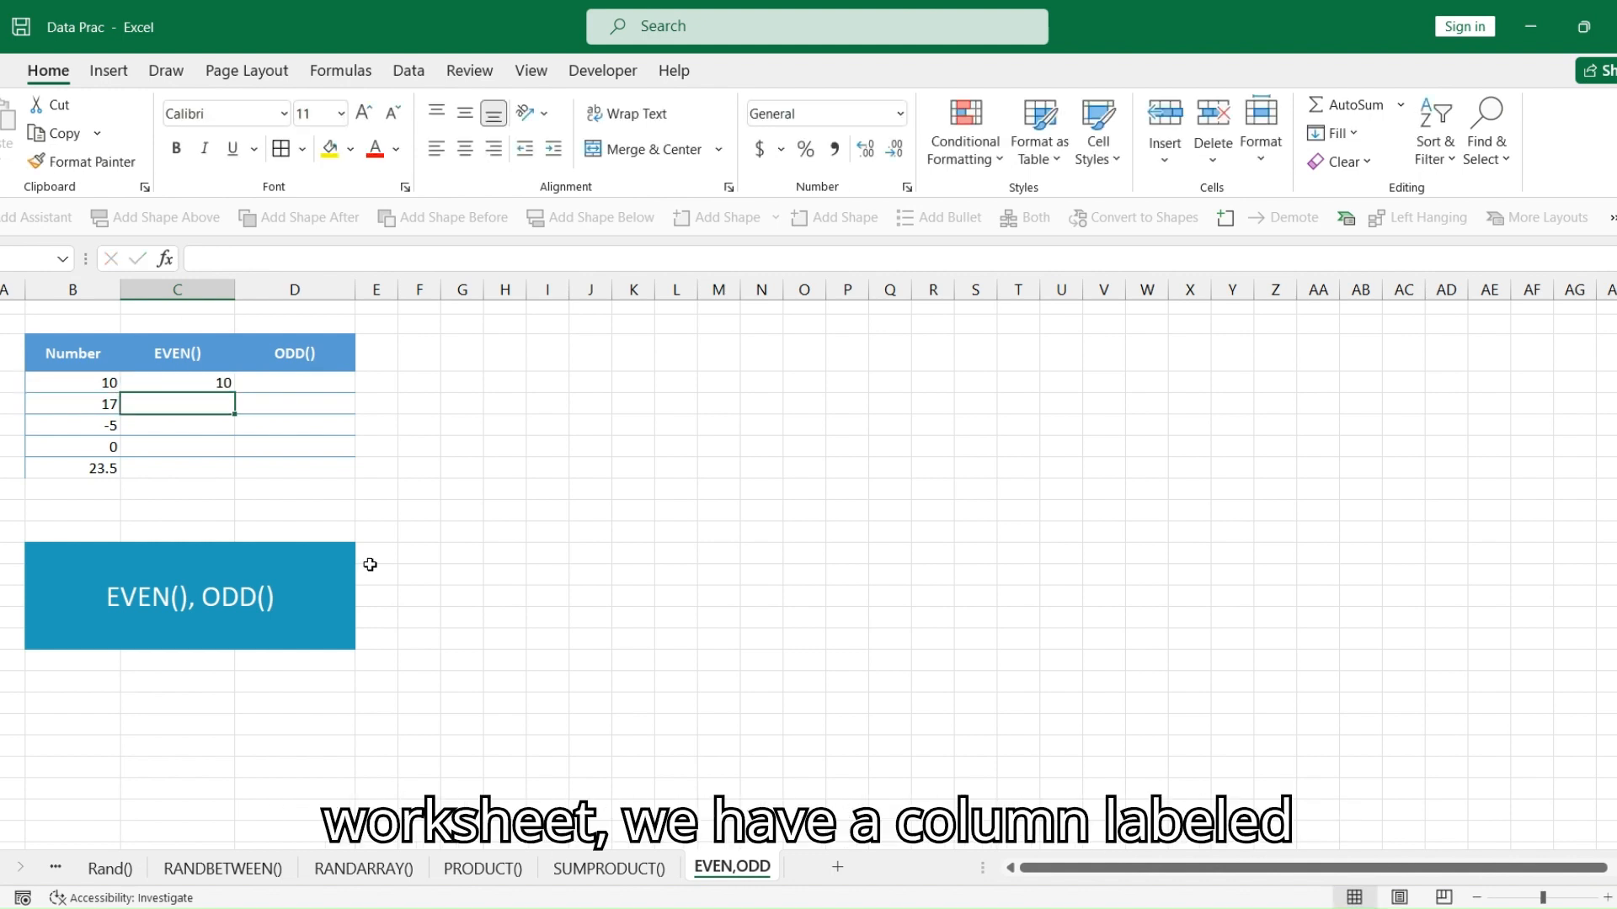
left_click(216, 369)
left_click(221, 383)
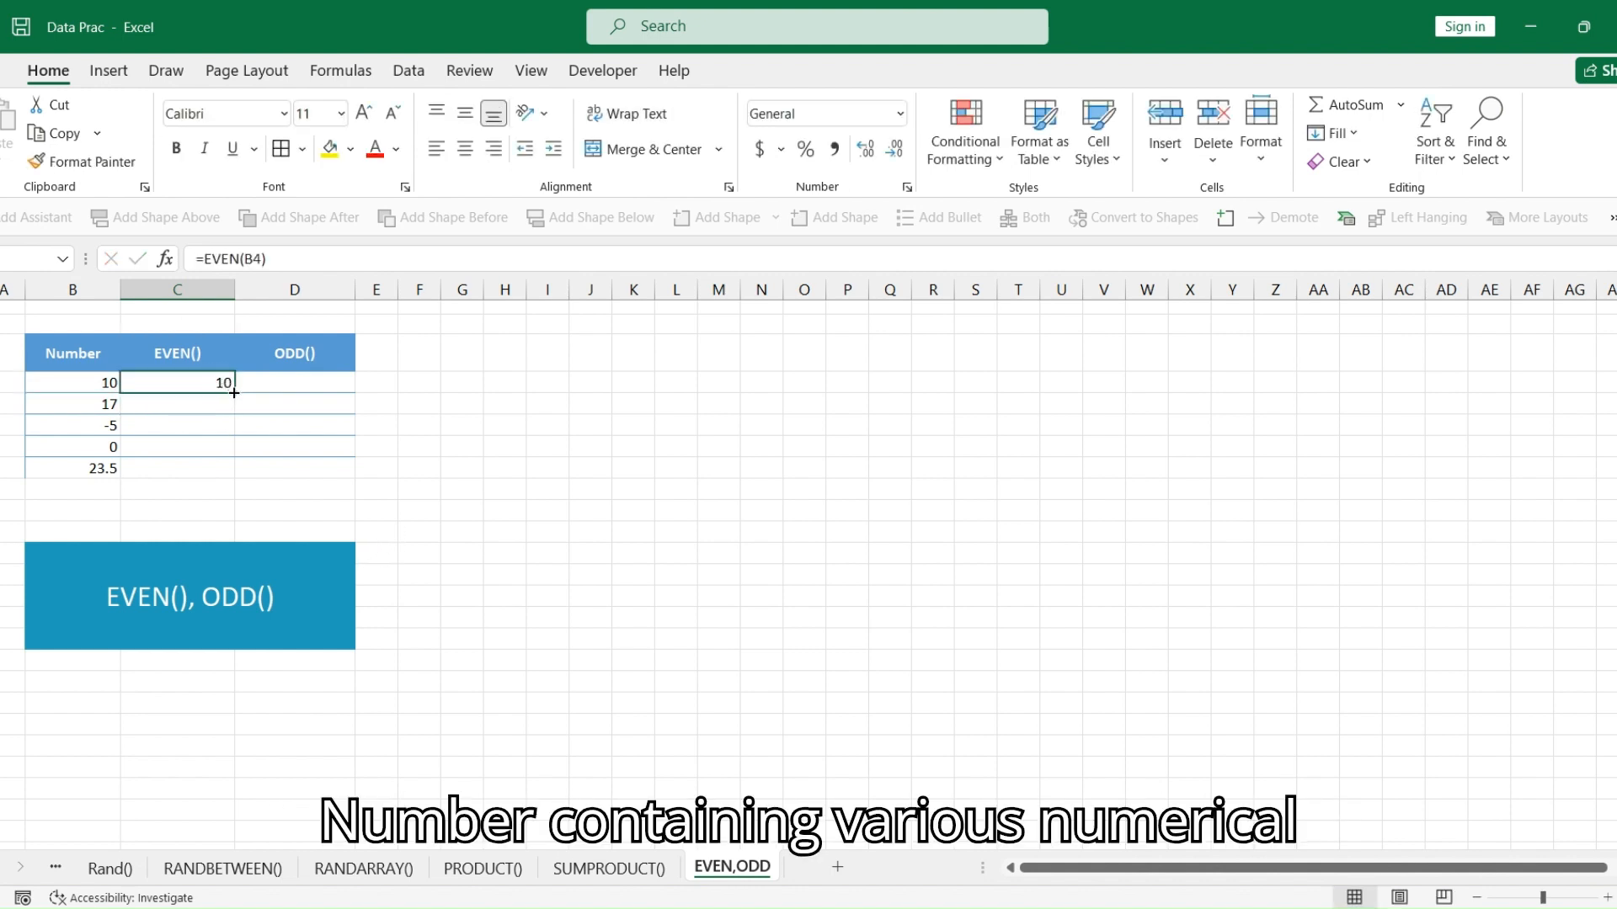
double_click(235, 393)
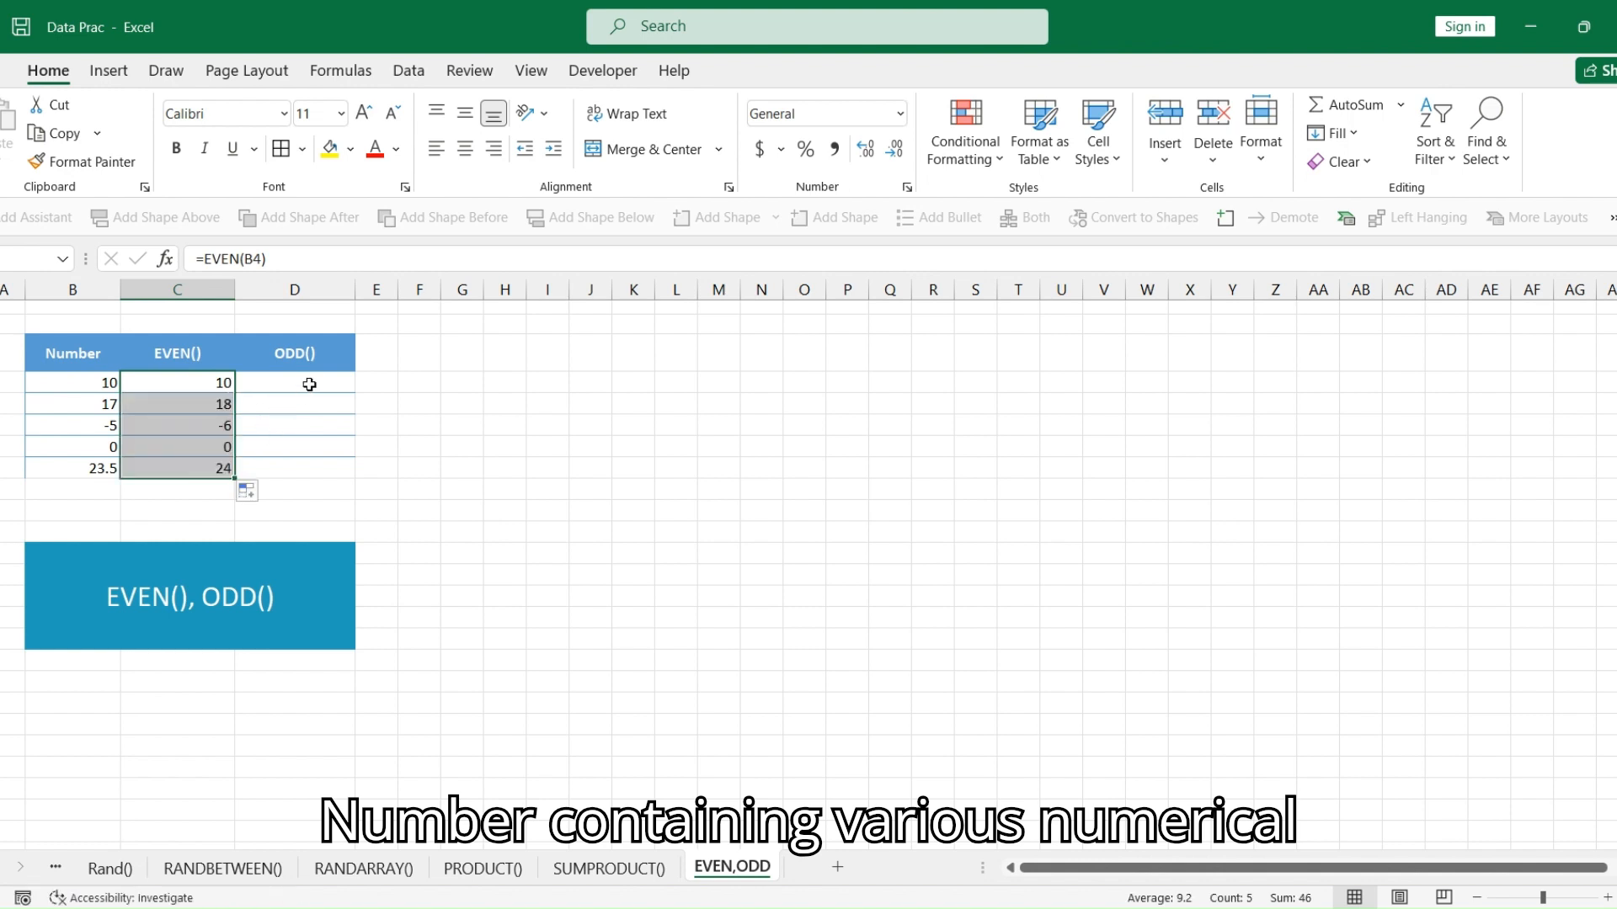
Compare the numbers 17, -5 and 23.5 with their rounded values in the EVEN() column
left_click(77, 403)
left_click(197, 410)
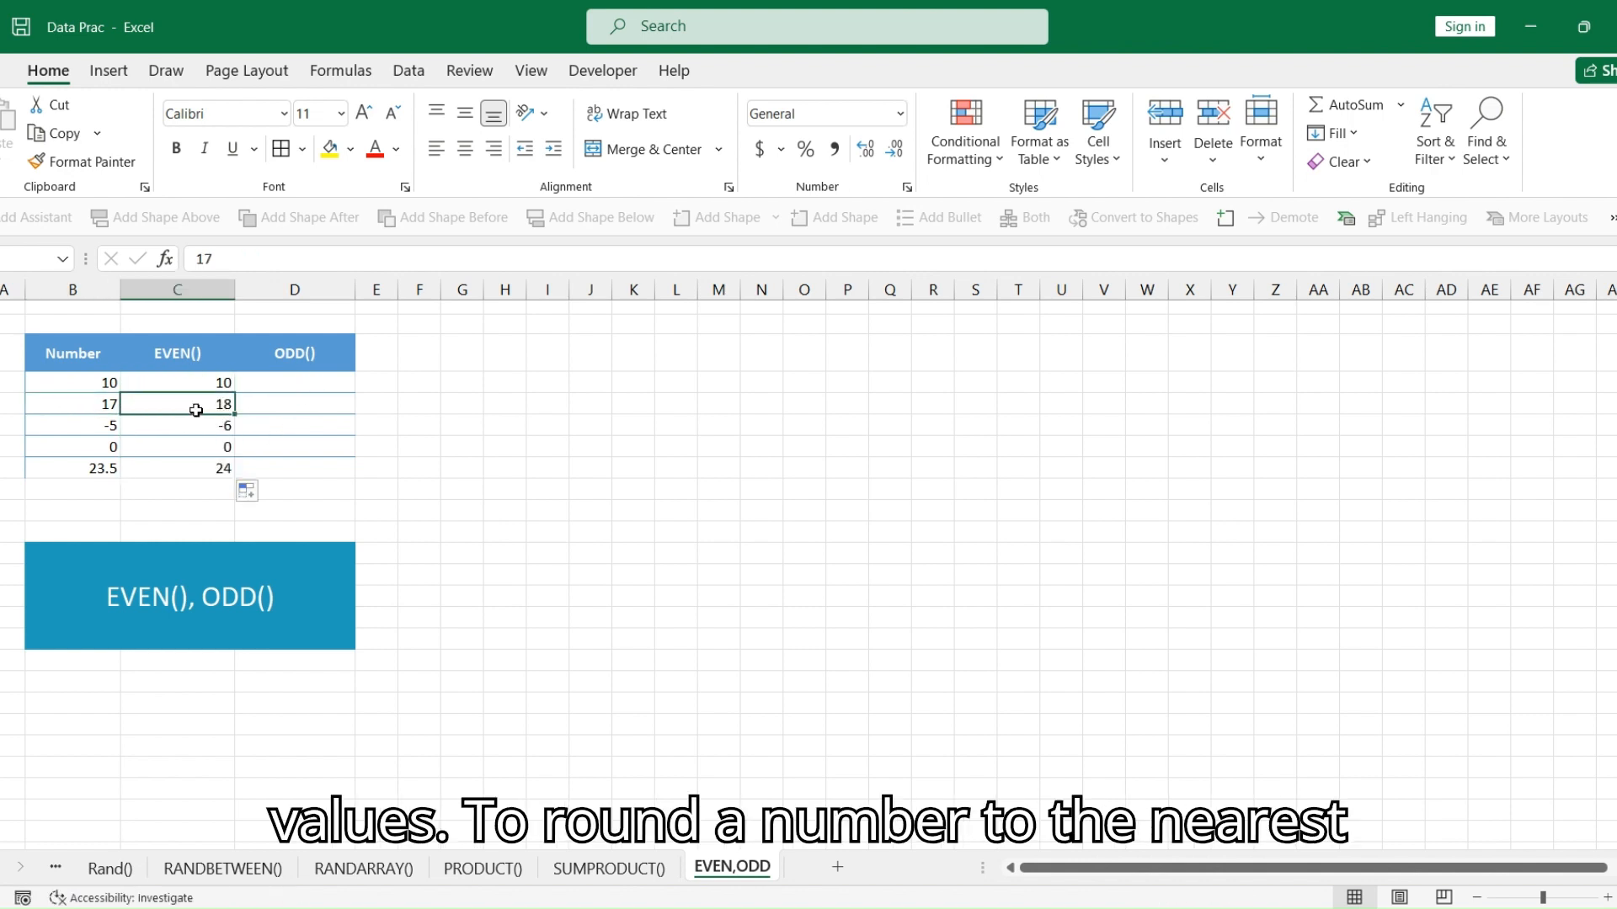
left_click_drag(106, 427, 192, 426)
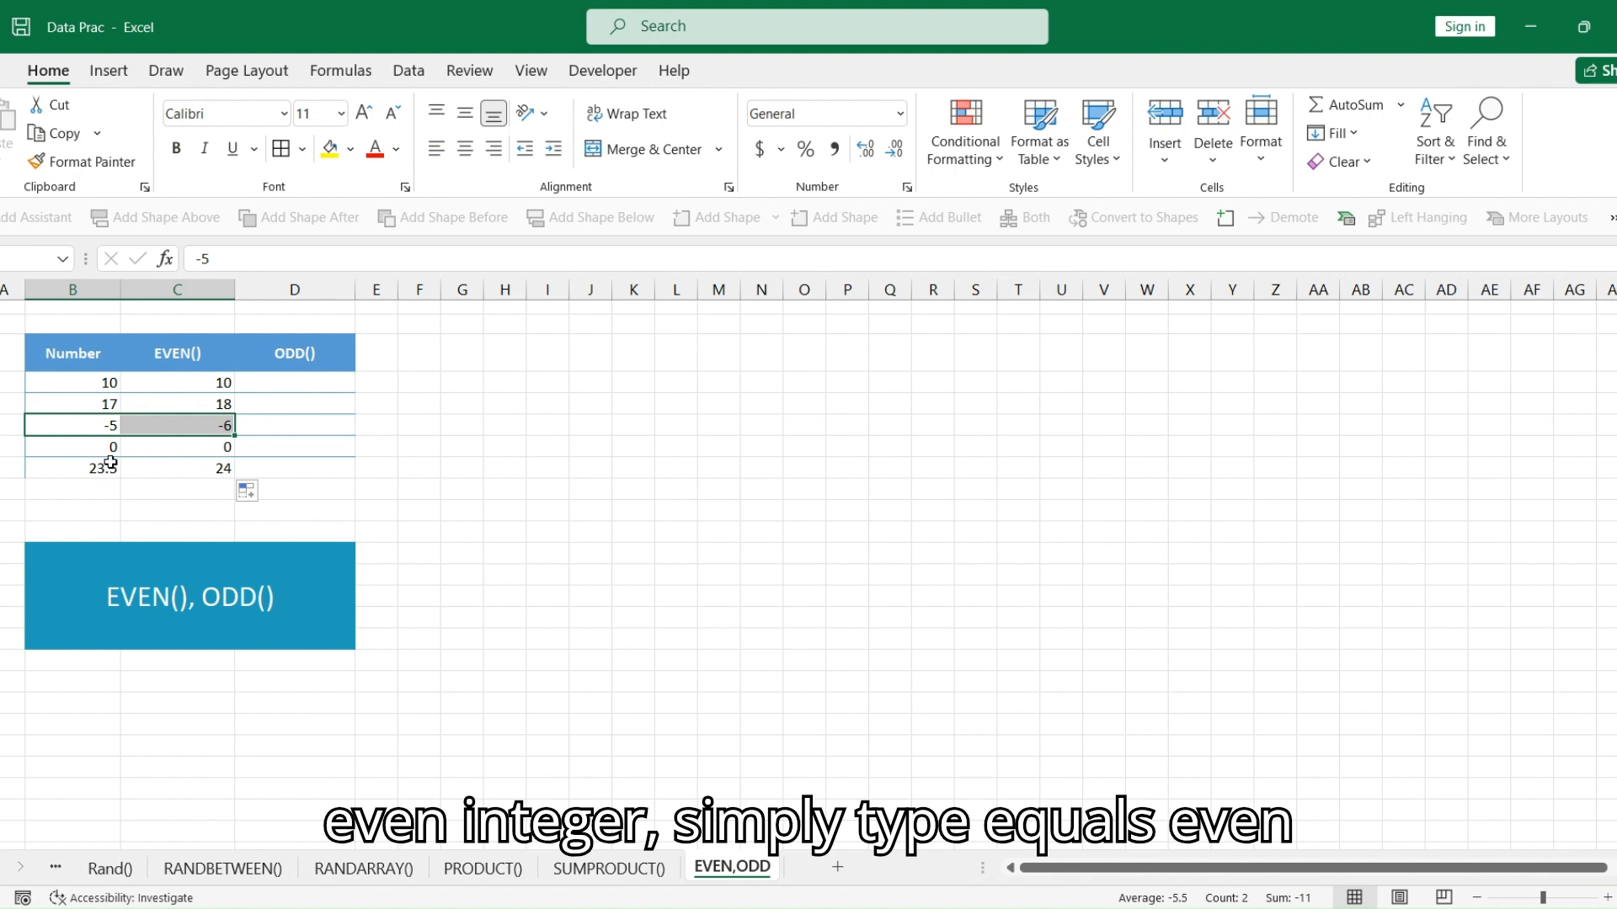
left_click_drag(112, 463, 169, 462)
In D4, round the number in B4 to an odd integer with =ODD(B4) and fill the formula down to D8
left_click(335, 383)
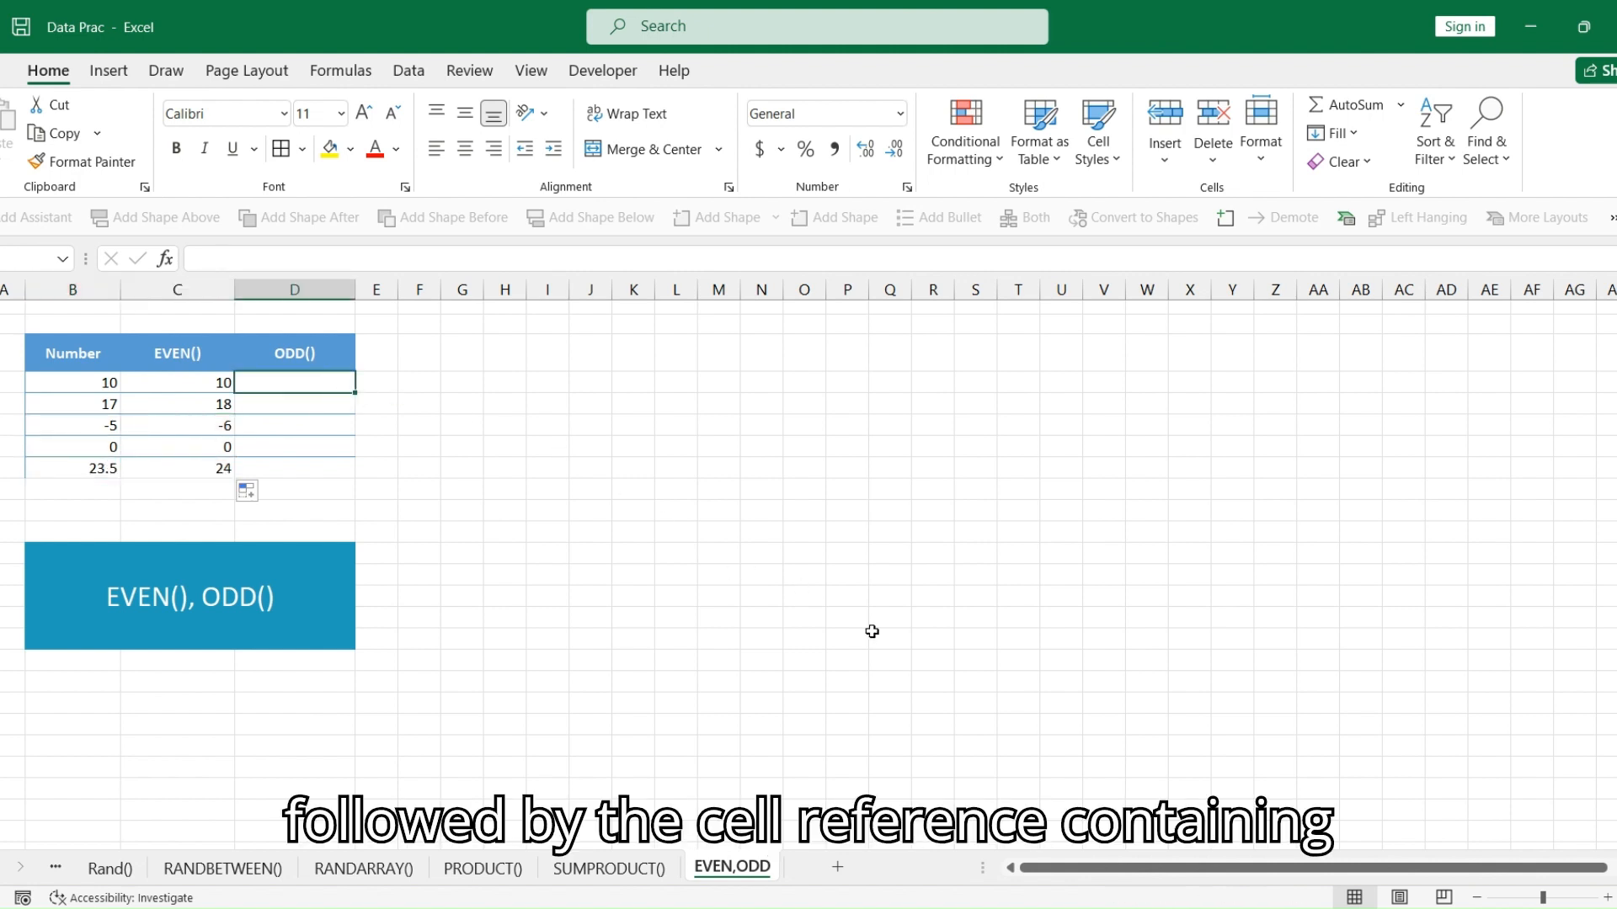
type("=ODD")
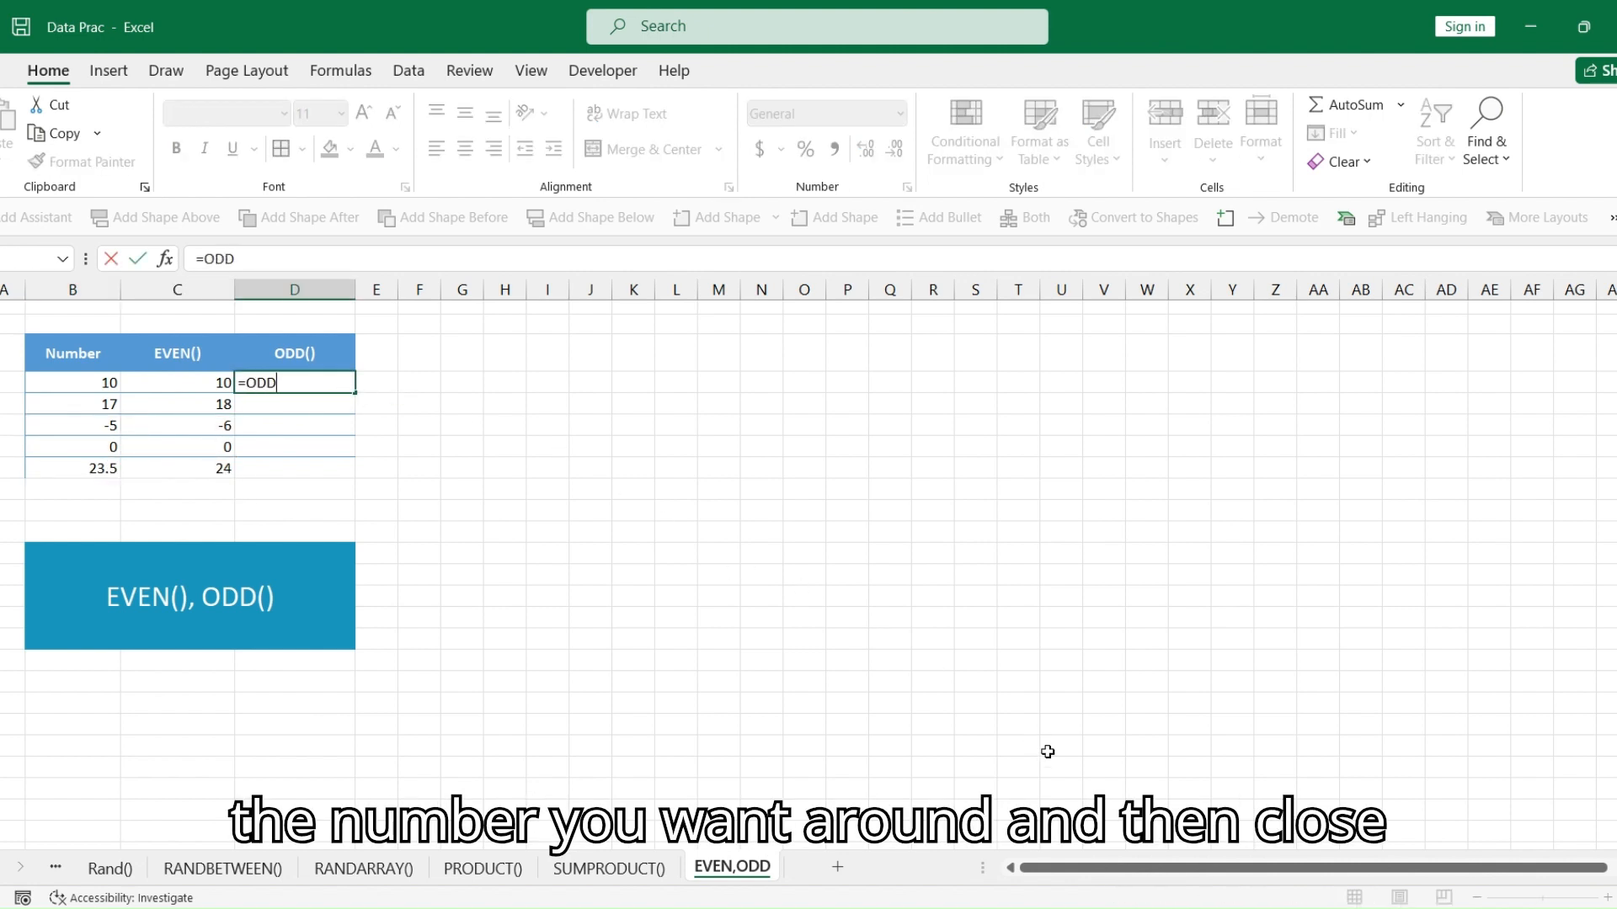
type("(")
key("Left")
key("Left")
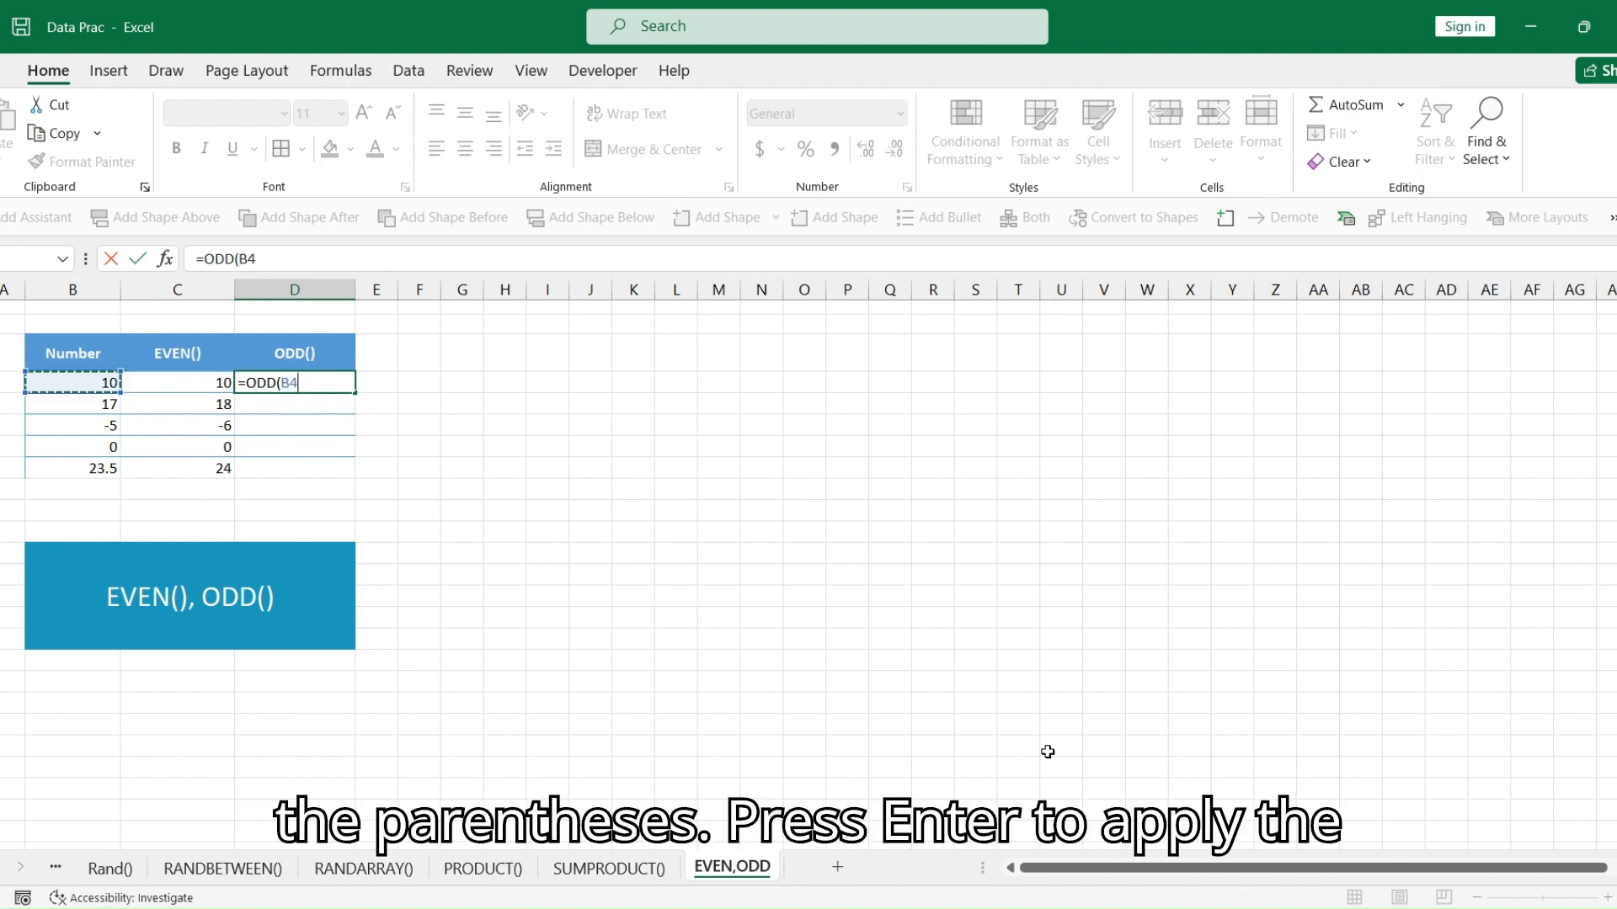
key("Return")
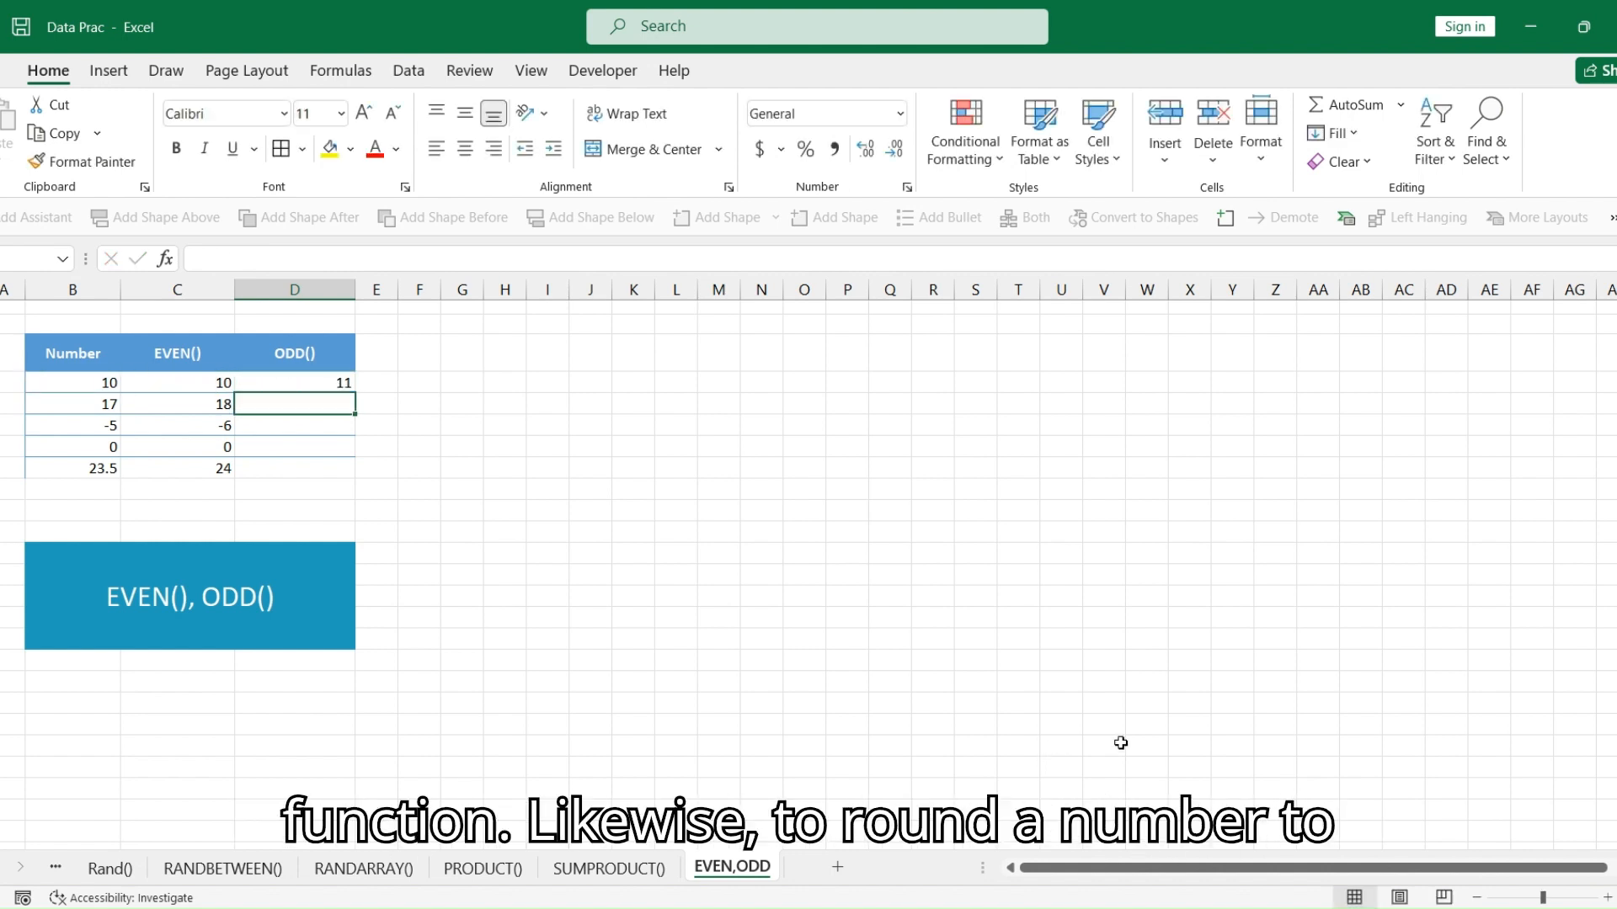
left_click(334, 386)
left_click_drag(355, 393, 343, 472)
left_click(549, 467)
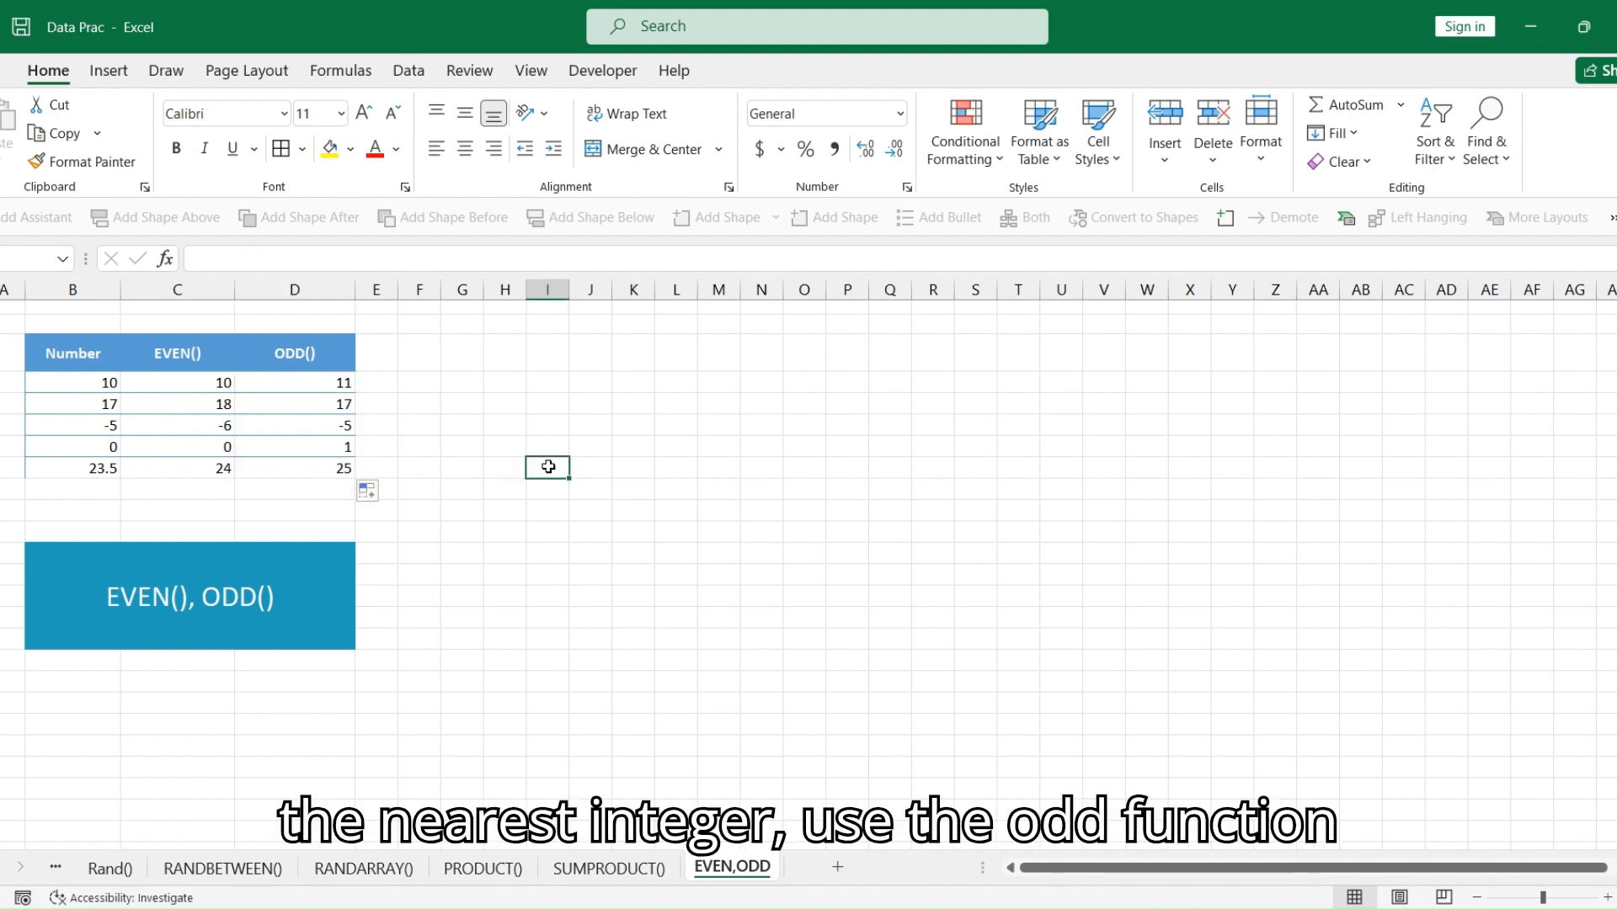
left_click(207, 597)
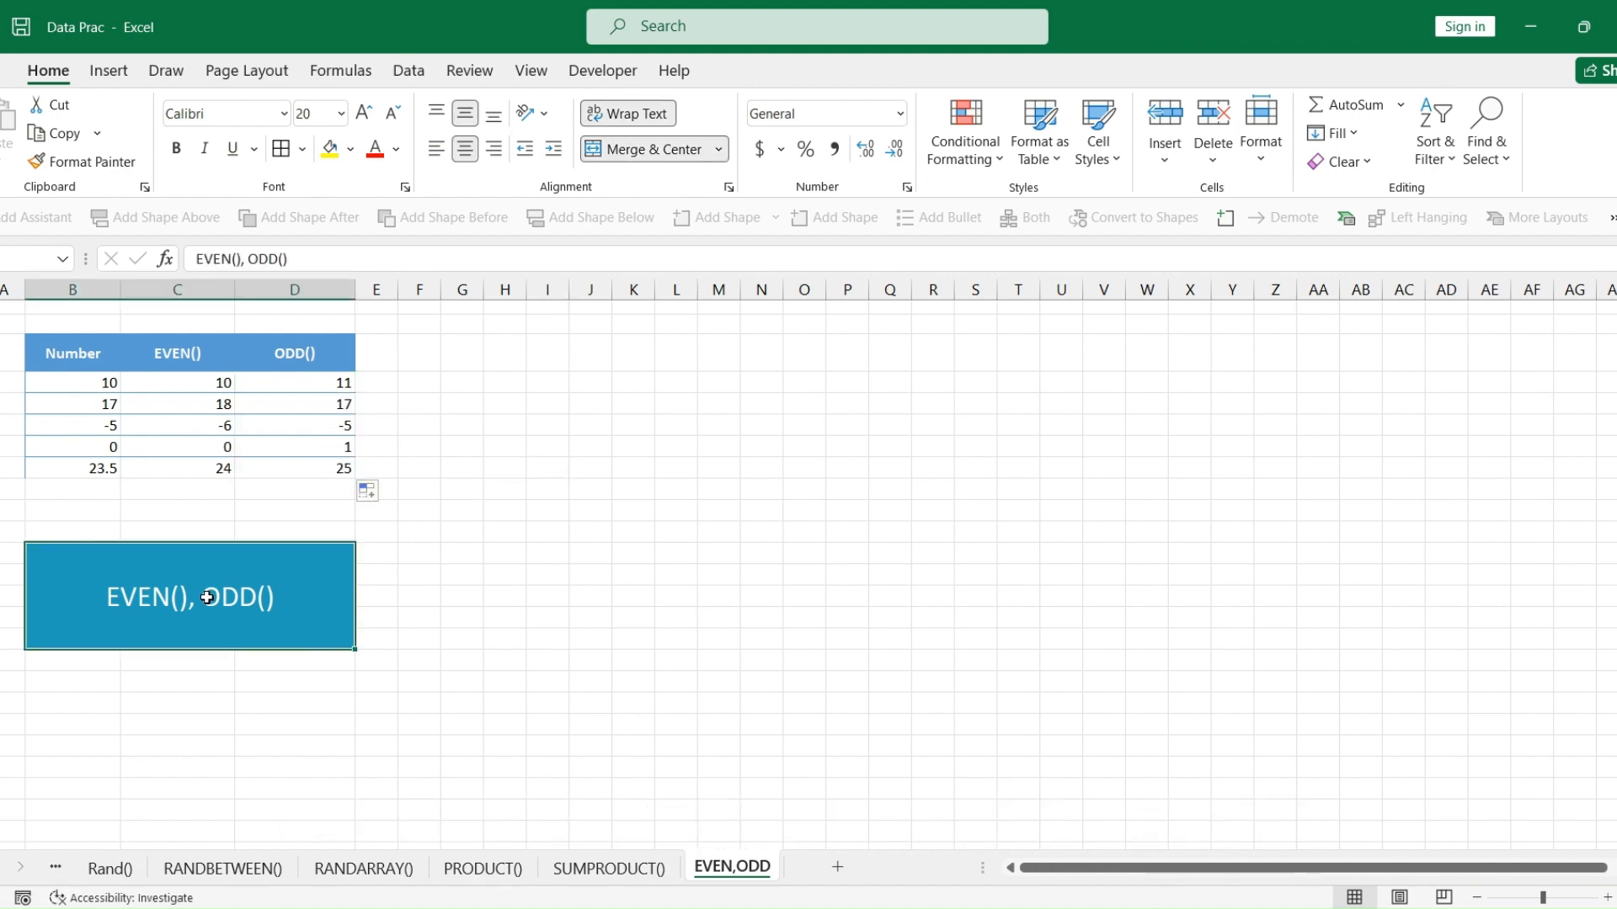